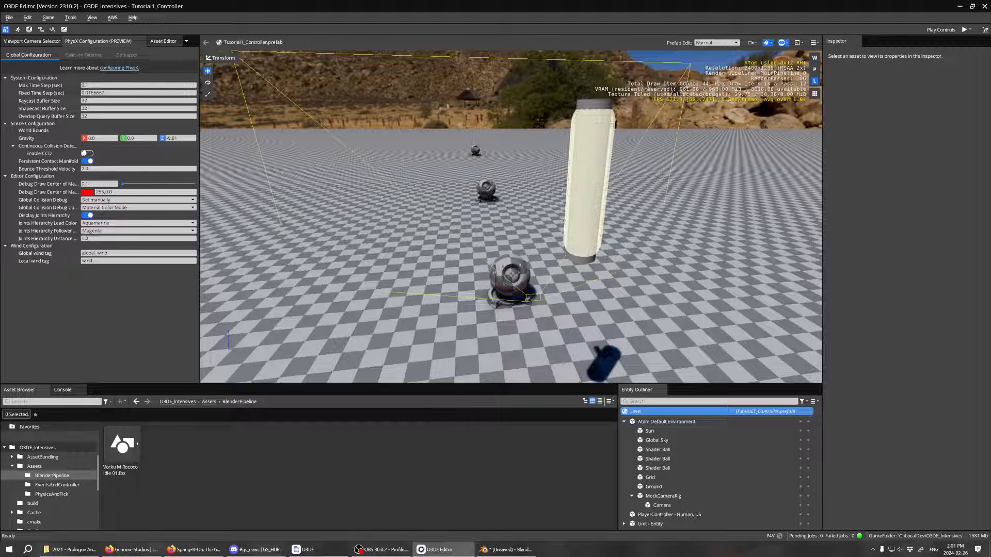
- Examine the player capsule in the level and select the Actor - Puppet - Model entity under Unit - Entity
{"action": "key", "text": "a"}
{"action": "right_click_drag", "start_coordinate": [613, 234], "coordinate": [743, 294]}
{"action": "key", "text": "w"}
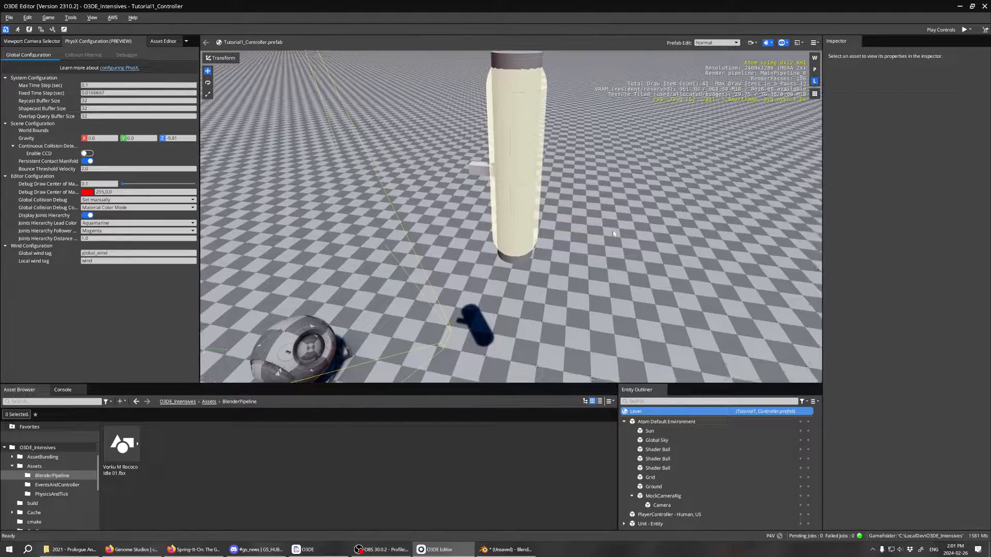
{"action": "right_click_drag", "start_coordinate": [613, 234], "coordinate": [593, 219]}
{"action": "key", "text": "s"}
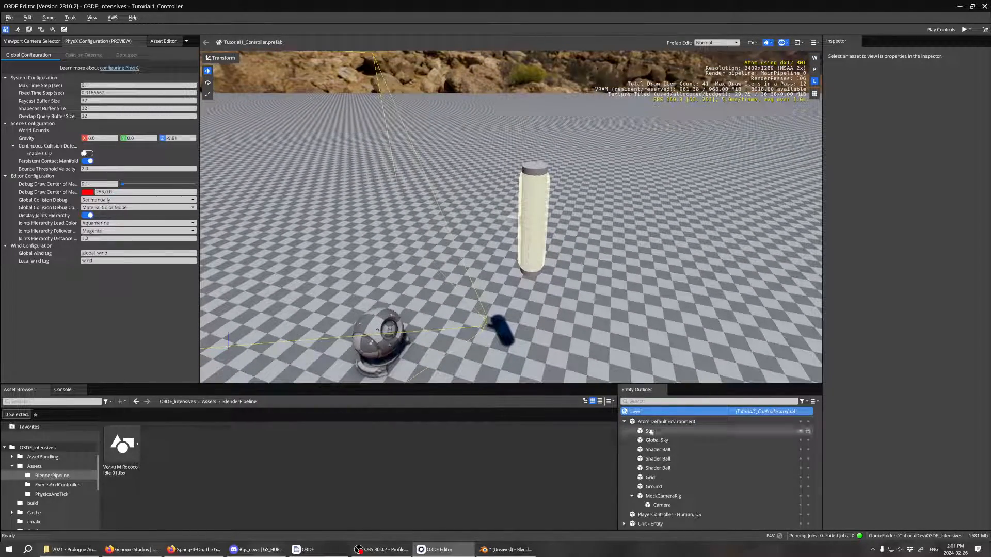
{"action": "left_click", "coordinate": [624, 523]}
{"action": "scroll", "coordinate": [650, 484], "scroll_direction": "down", "scroll_amount": 1}
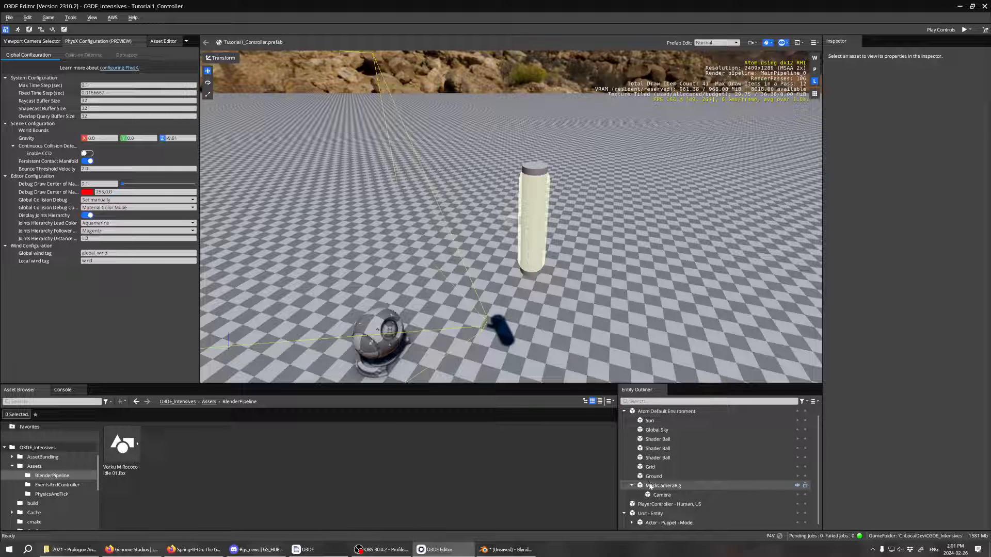
{"action": "left_click", "coordinate": [665, 523]}
{"action": "right_click_drag", "start_coordinate": [615, 358], "coordinate": [583, 290]}
{"action": "key", "text": "d"}
{"action": "key", "text": "a"}
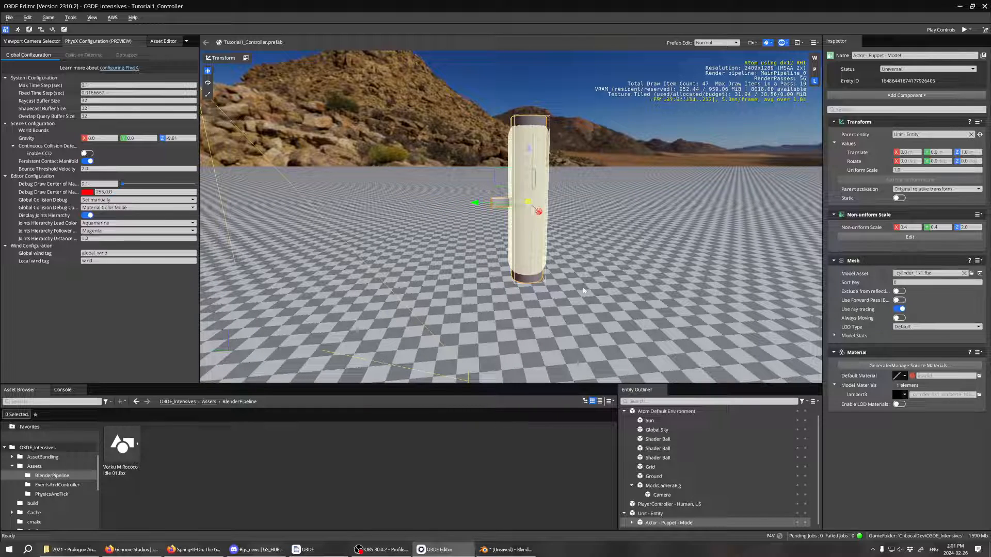
- Switch to Blender and show the POLY_SeamlessBody character mesh in Edit Mode
{"action": "left_click", "coordinate": [508, 550]}
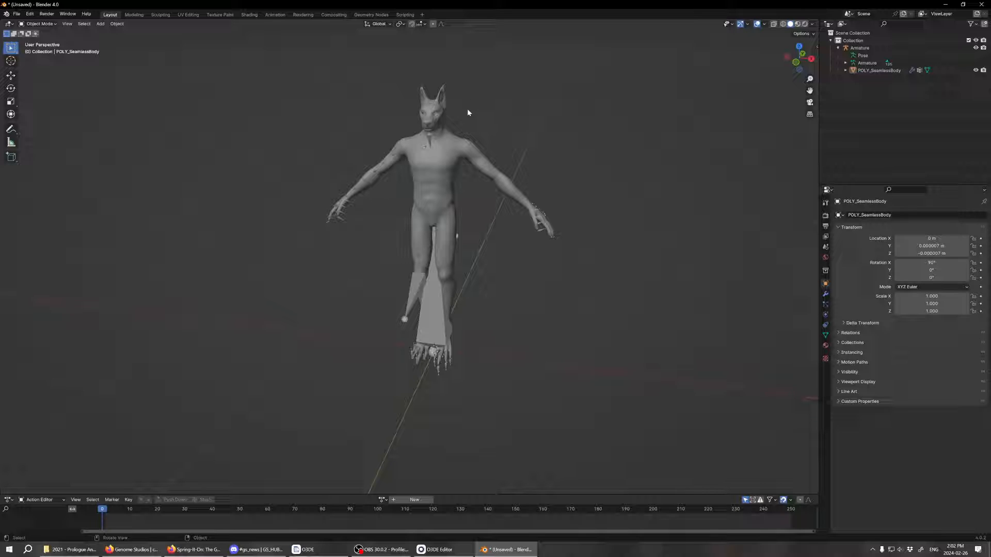
{"action": "left_click", "coordinate": [436, 167]}
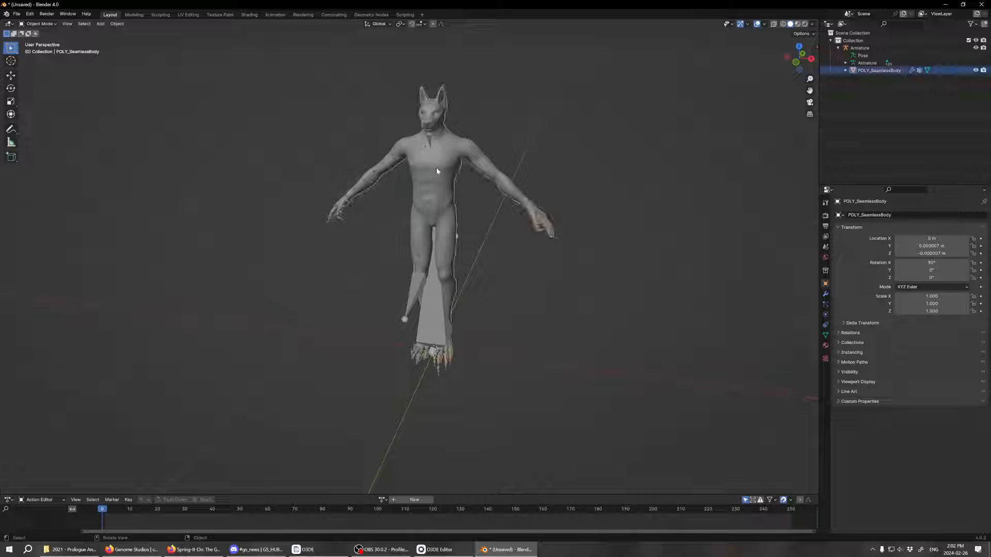
{"action": "left_click", "coordinate": [39, 23]}
{"action": "left_click", "coordinate": [41, 40]}
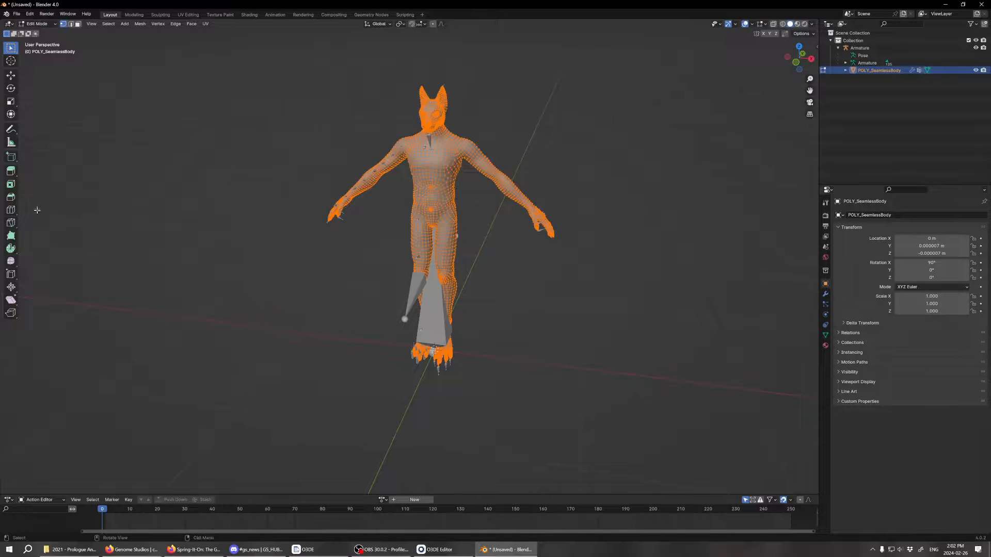
- Expand the POLY_SeamlessBody and Armature hierarchies to examine the mesh data and the Root bone's child
{"action": "left_click", "coordinate": [845, 70]}
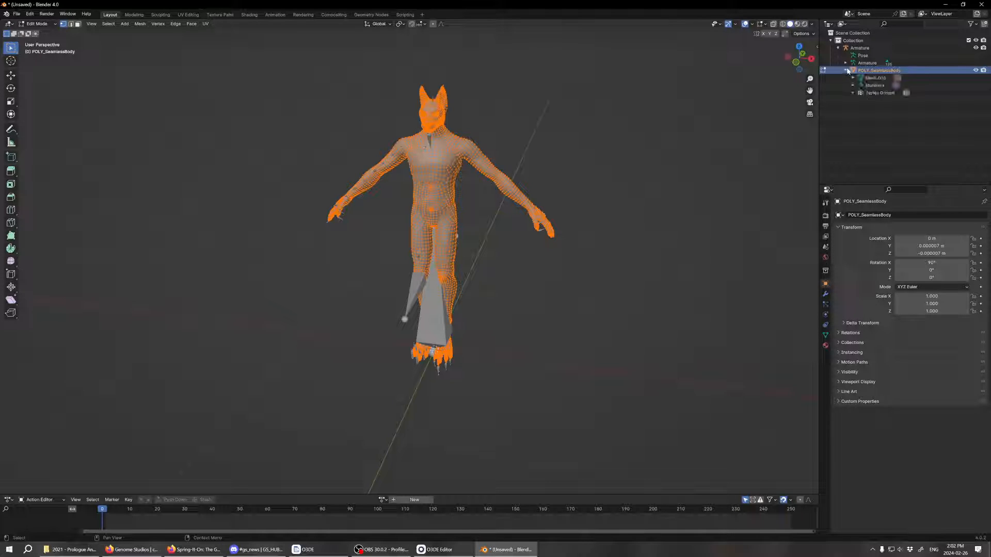
{"action": "left_click", "coordinate": [846, 63]}
{"action": "left_click", "coordinate": [870, 71]}
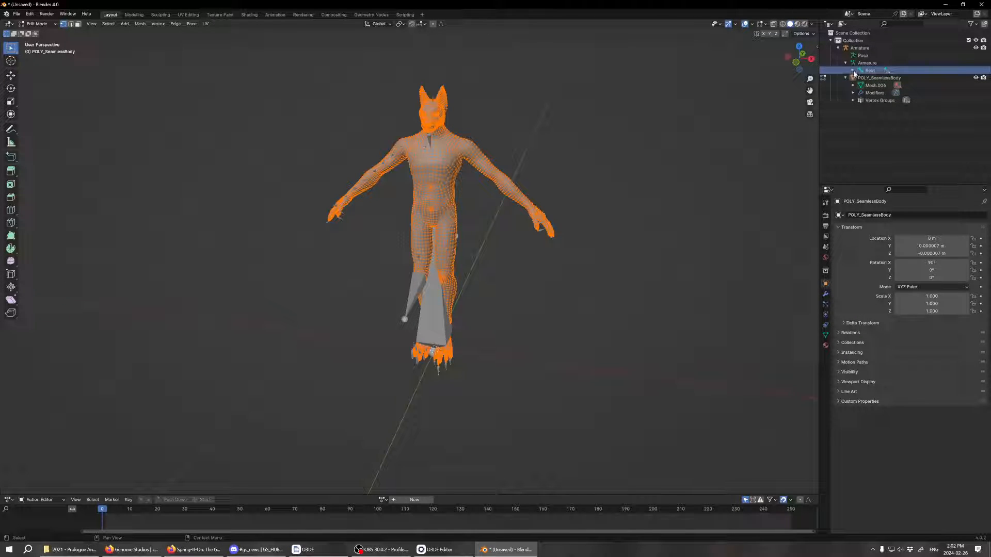
{"action": "left_click", "coordinate": [853, 71]}
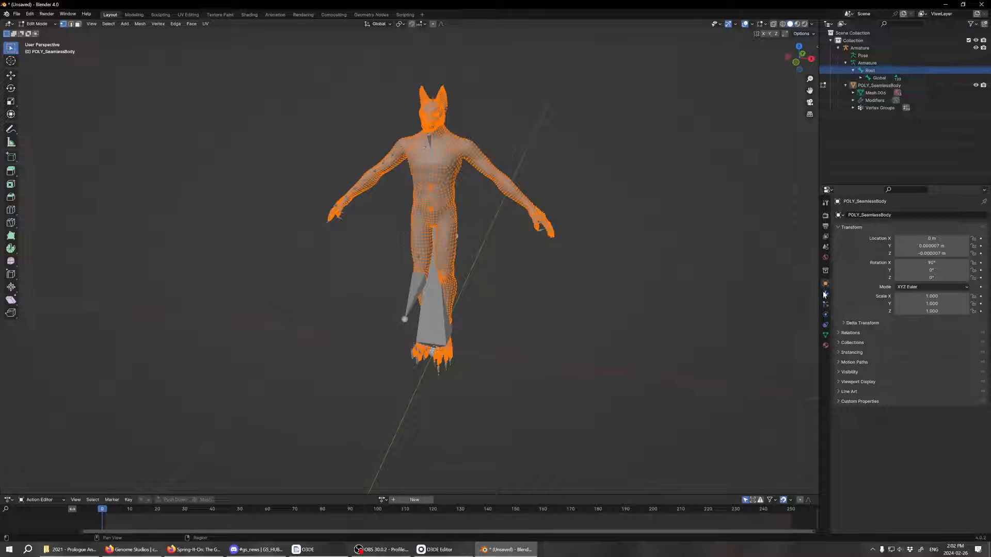
{"action": "left_click", "coordinate": [873, 85]}
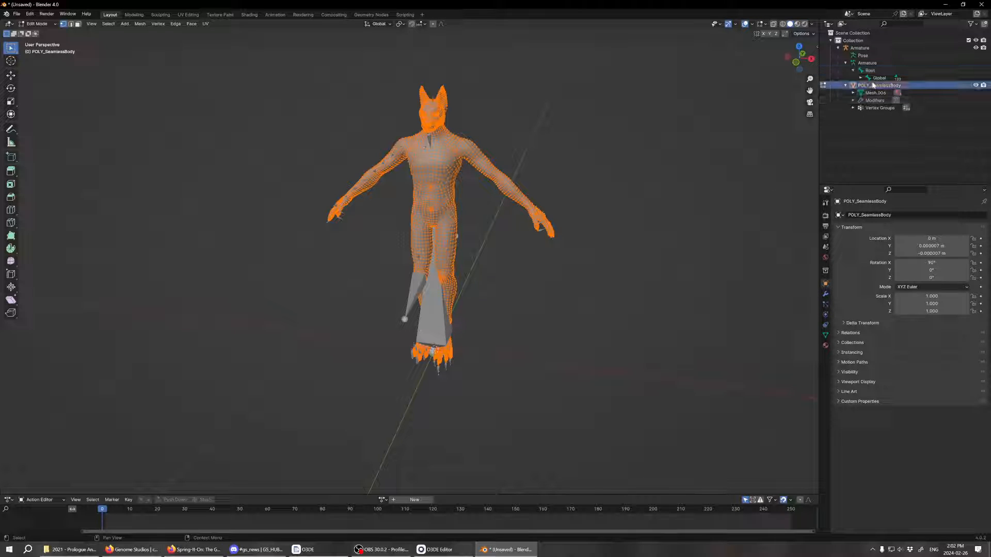
- Return to Object Mode, select the Armature together with POLY_SeamlessBody, and put the body mesh into Weight Paint mode
{"action": "left_click", "coordinate": [36, 24]}
{"action": "left_click", "coordinate": [39, 29]}
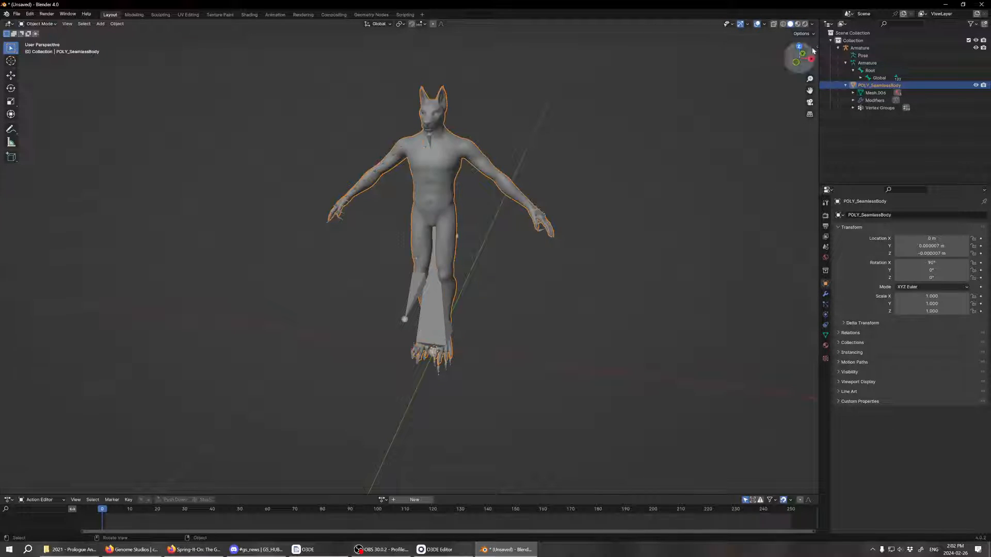
{"action": "left_click", "coordinate": [867, 63]}
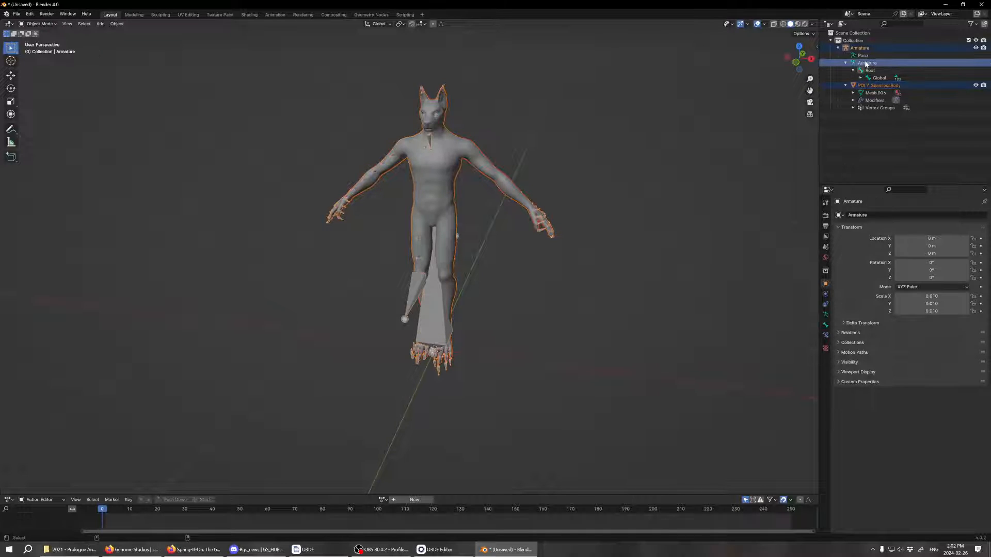
{"action": "left_click", "coordinate": [35, 23]}
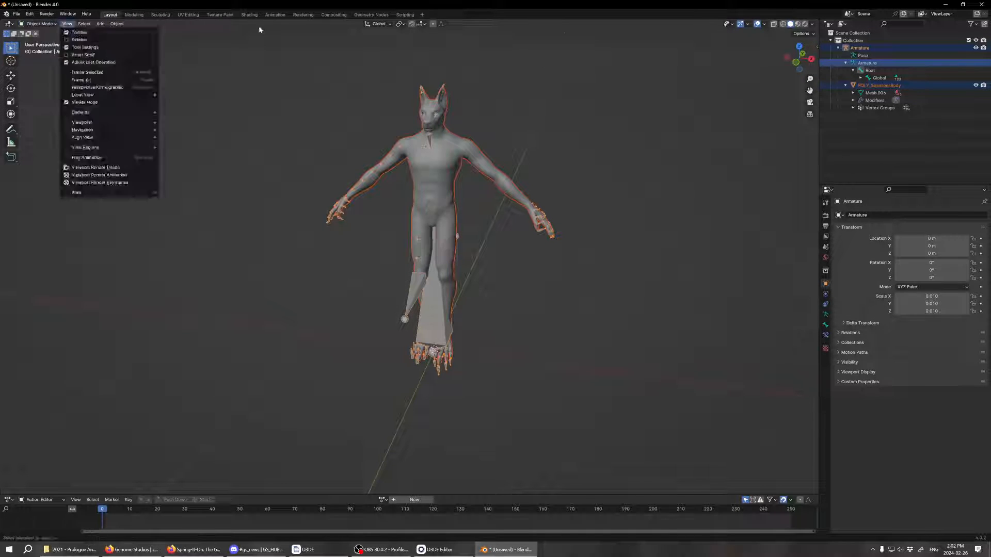
{"action": "left_click", "coordinate": [878, 85]}
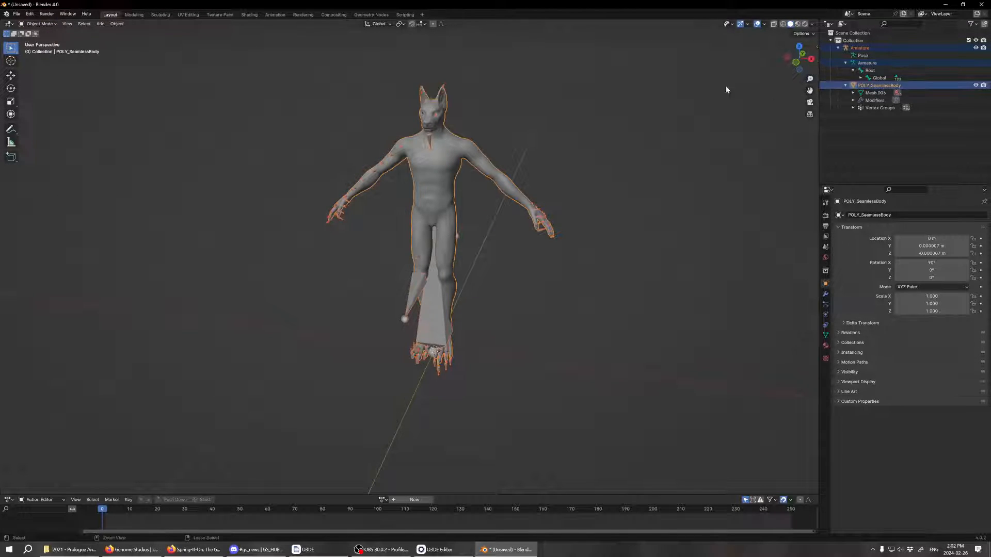
{"action": "left_click", "coordinate": [39, 23]}
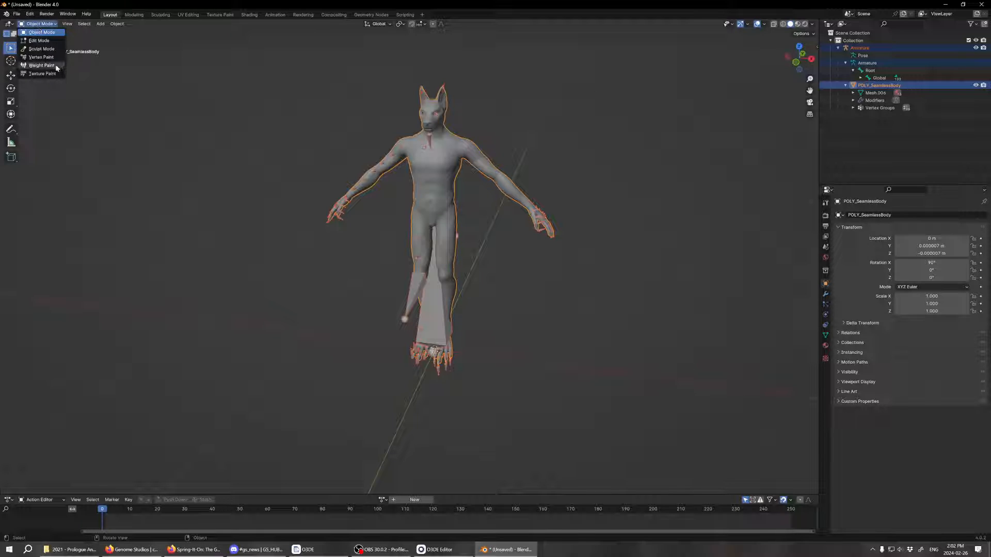
{"action": "left_click", "coordinate": [26, 66]}
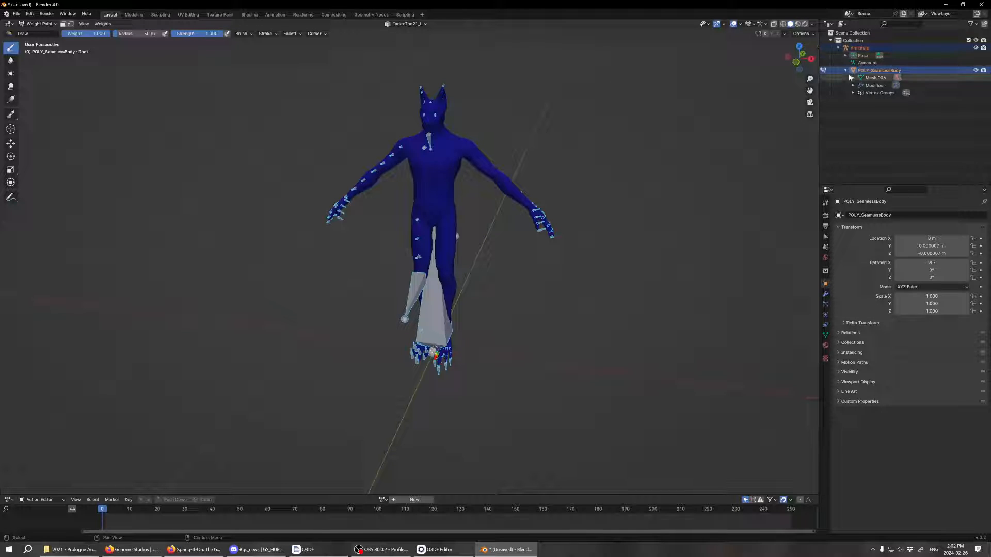
- Inspect the body mesh's Armature modifier and bring up its vertex groups
{"action": "left_click", "coordinate": [825, 305]}
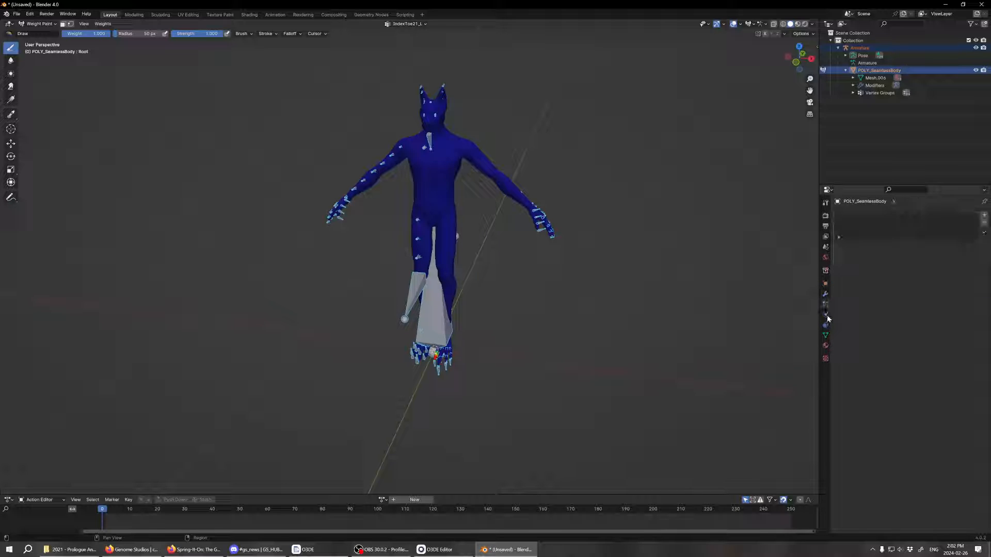
{"action": "left_click", "coordinate": [825, 294]}
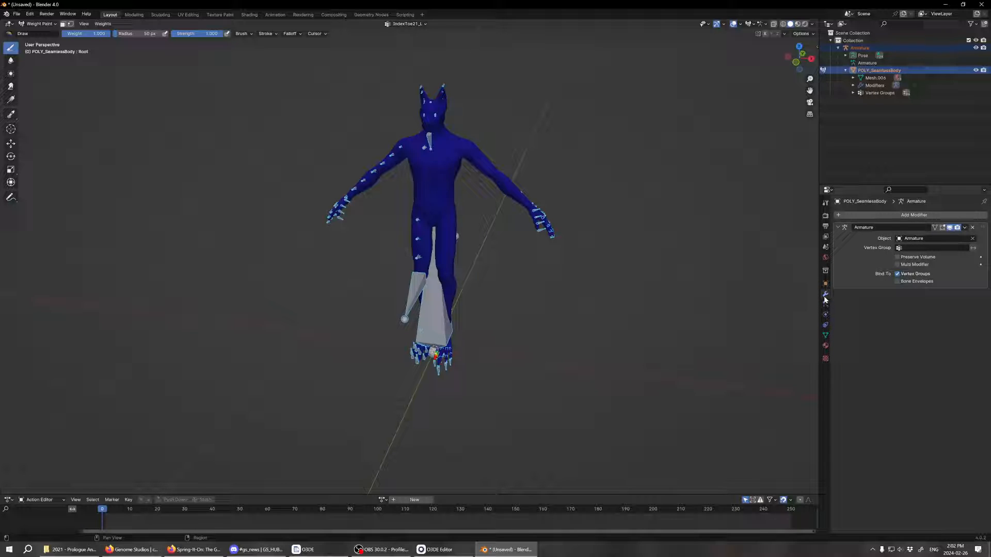
{"action": "left_click", "coordinate": [825, 326]}
{"action": "left_click", "coordinate": [825, 335]}
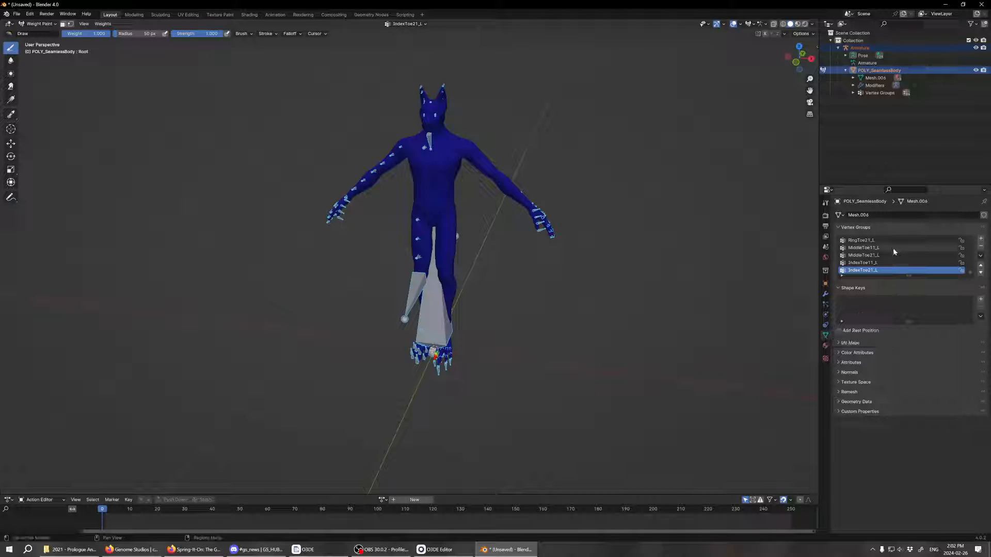
- Step up through the vertex groups from MiddleToe11_L to PinkyToe21_R to examine each bone's weights on the body
{"action": "left_click", "coordinate": [913, 248]}
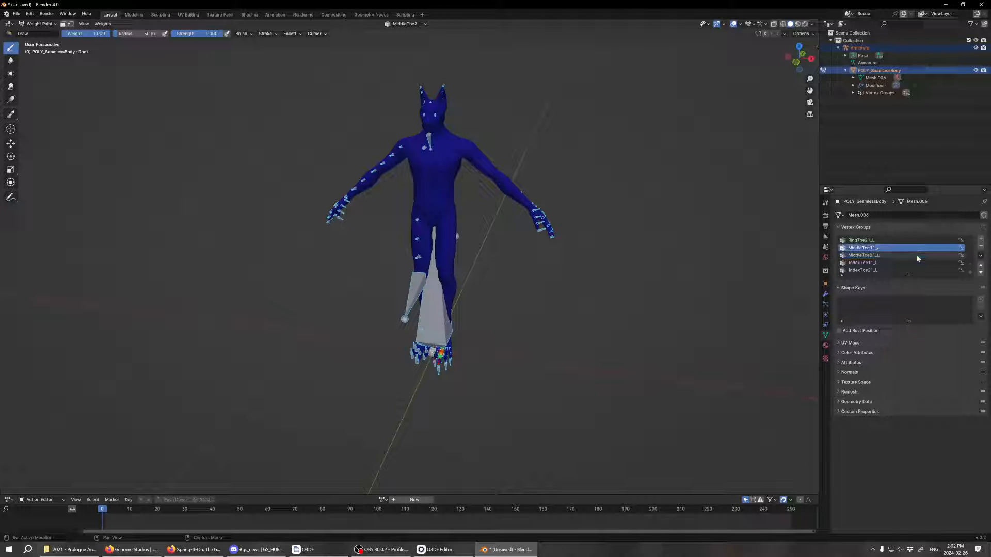
{"action": "scroll", "coordinate": [916, 258], "scroll_direction": "up", "scroll_amount": 10, "text": "ctrl"}
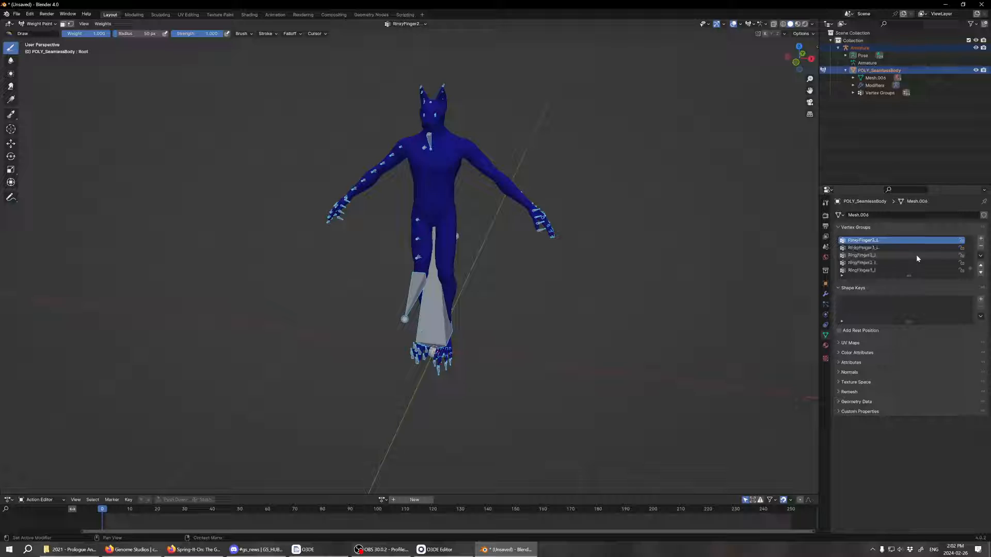
{"action": "scroll", "coordinate": [916, 258], "scroll_direction": "up", "scroll_amount": 12, "text": "ctrl"}
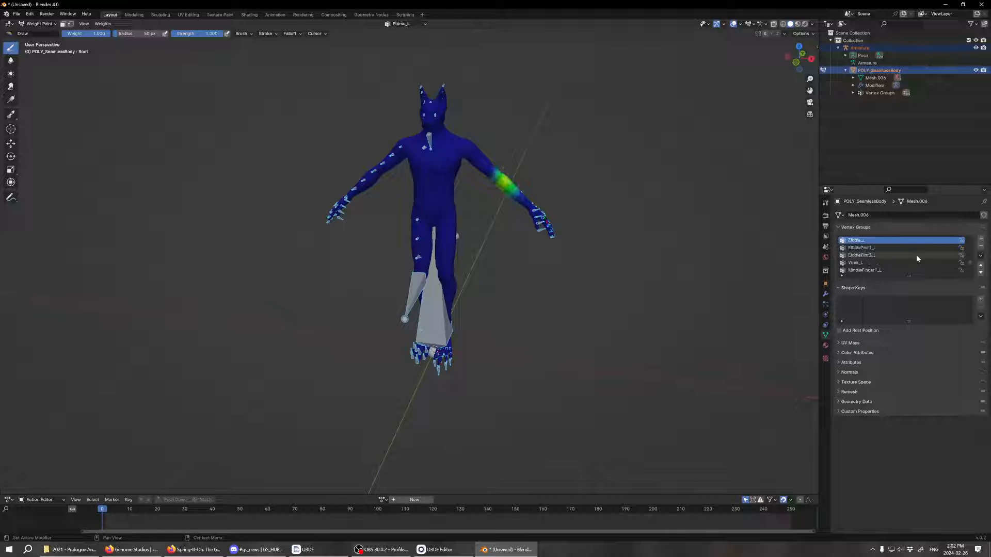
{"action": "scroll", "coordinate": [916, 255], "scroll_direction": "up", "scroll_amount": 8, "text": "ctrl"}
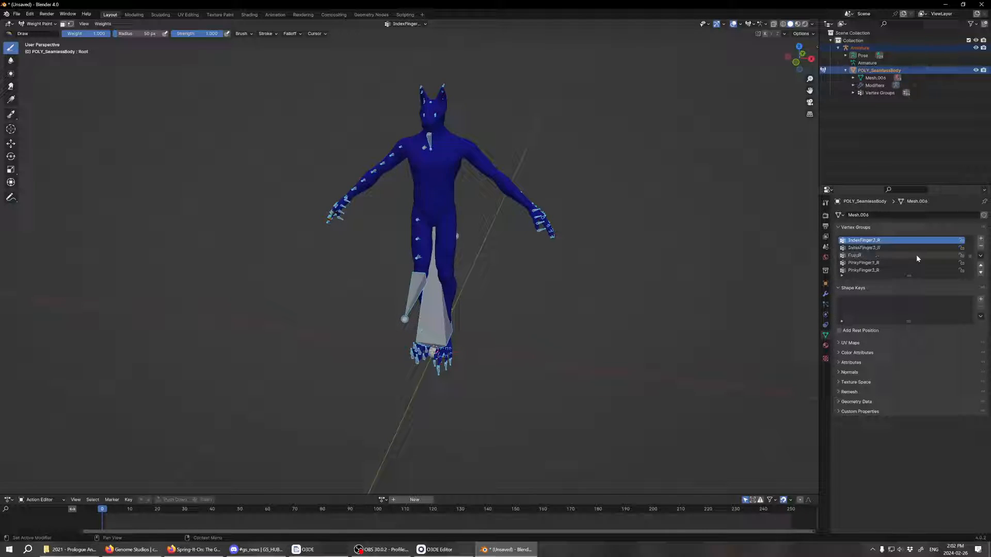
{"action": "scroll", "coordinate": [916, 255], "scroll_direction": "up", "scroll_amount": 10, "text": "ctrl"}
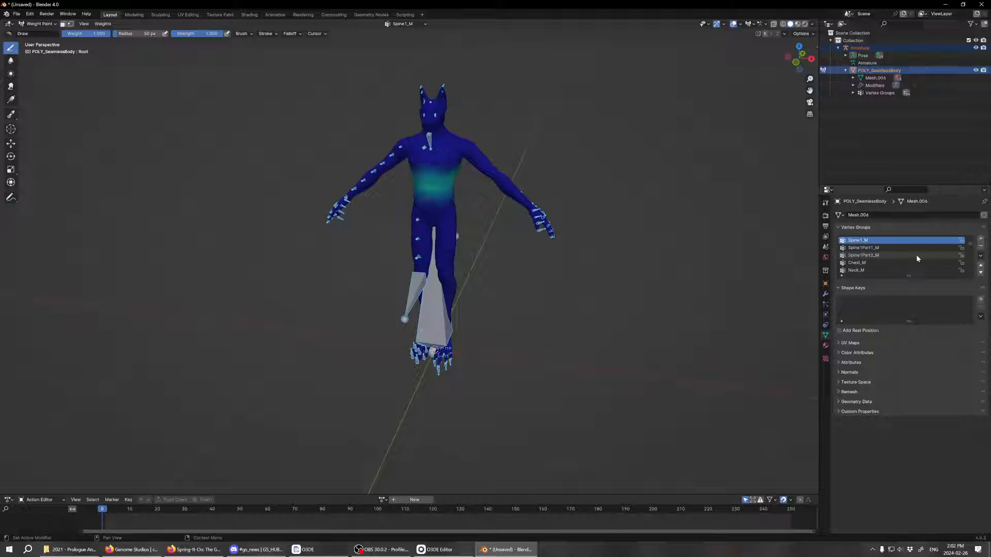
{"action": "scroll", "coordinate": [915, 255], "scroll_direction": "up", "scroll_amount": 10, "text": "ctrl"}
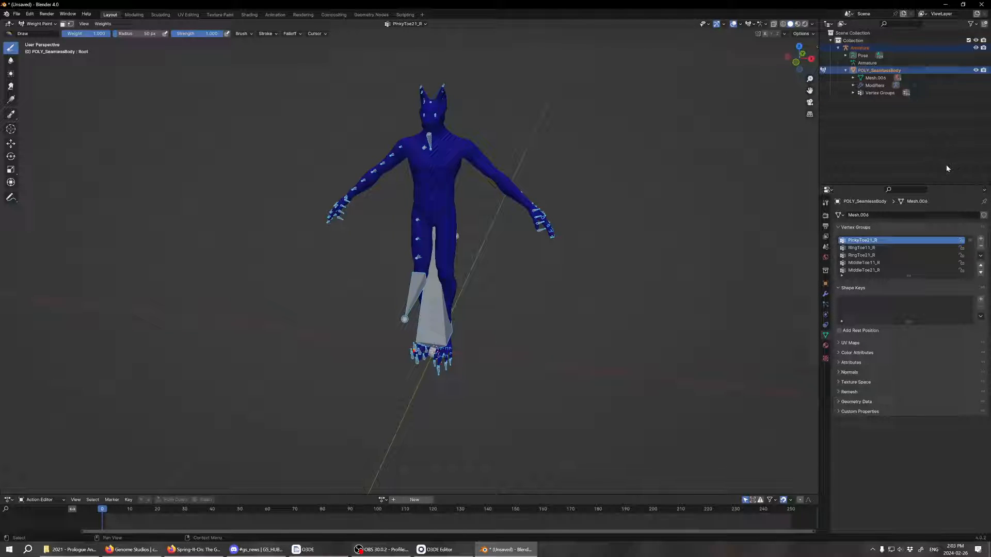
- Return the body mesh to Object Mode, select only the Armature and put it into Pose Mode
{"action": "left_click", "coordinate": [40, 25]}
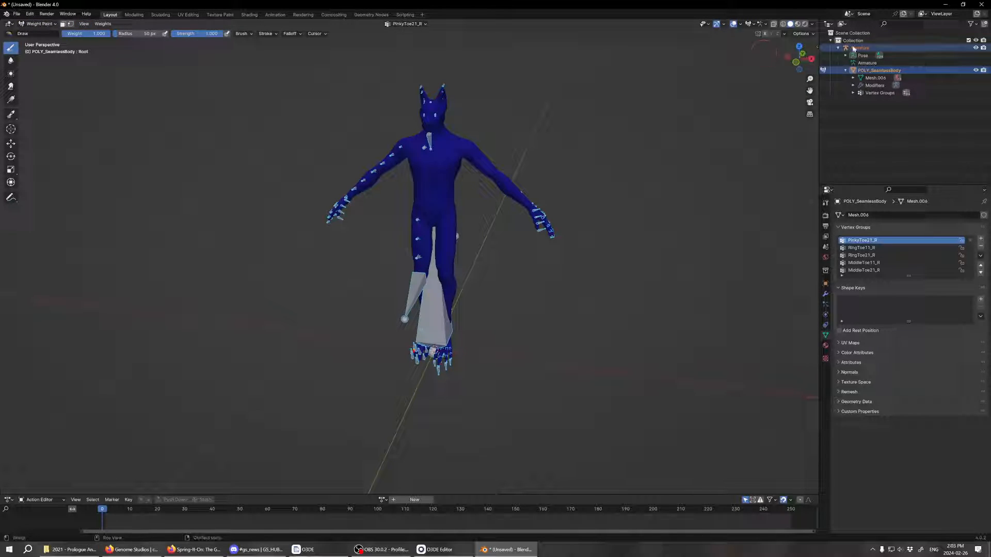
{"action": "left_click", "coordinate": [39, 24]}
{"action": "left_click", "coordinate": [37, 33]}
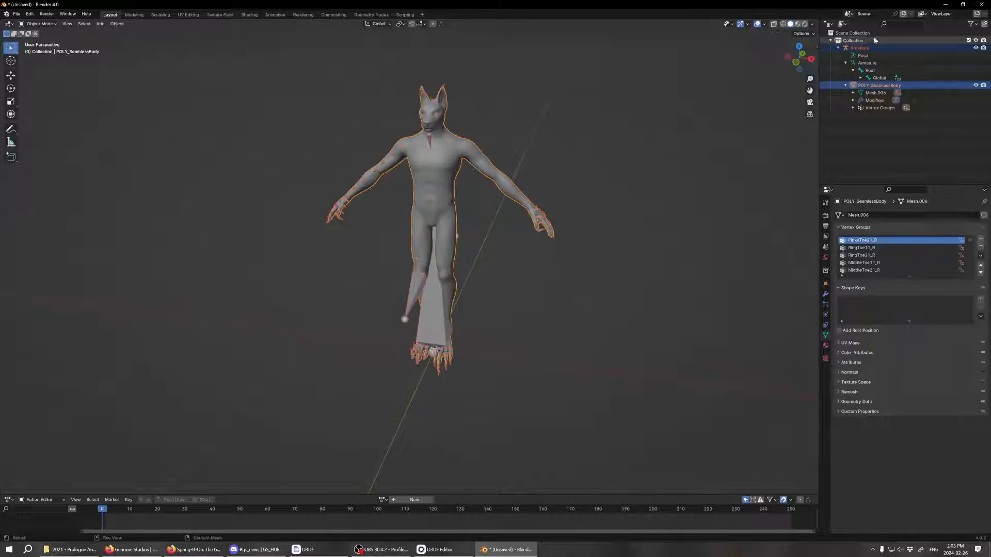
{"action": "left_click", "coordinate": [859, 49]}
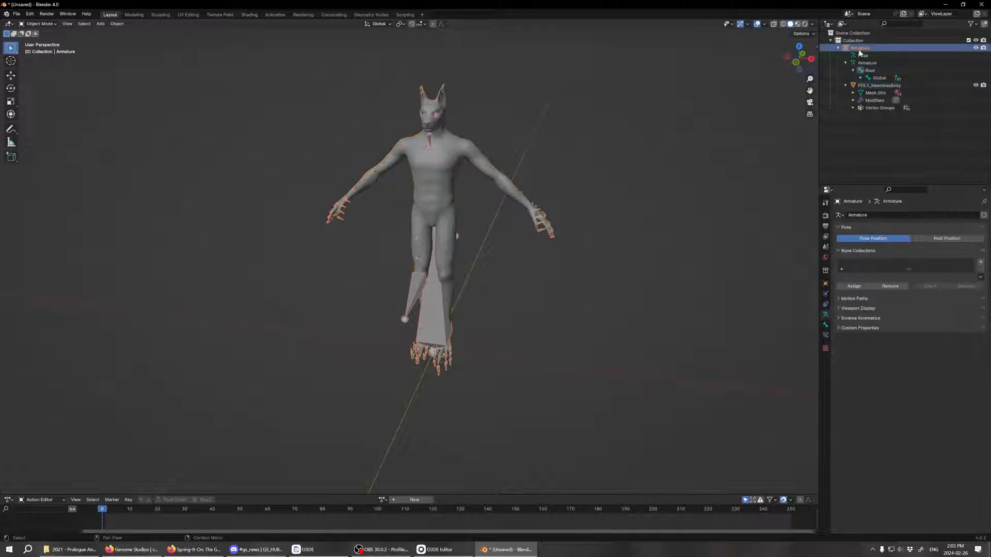
{"action": "left_click", "coordinate": [38, 24]}
{"action": "left_click", "coordinate": [37, 46]}
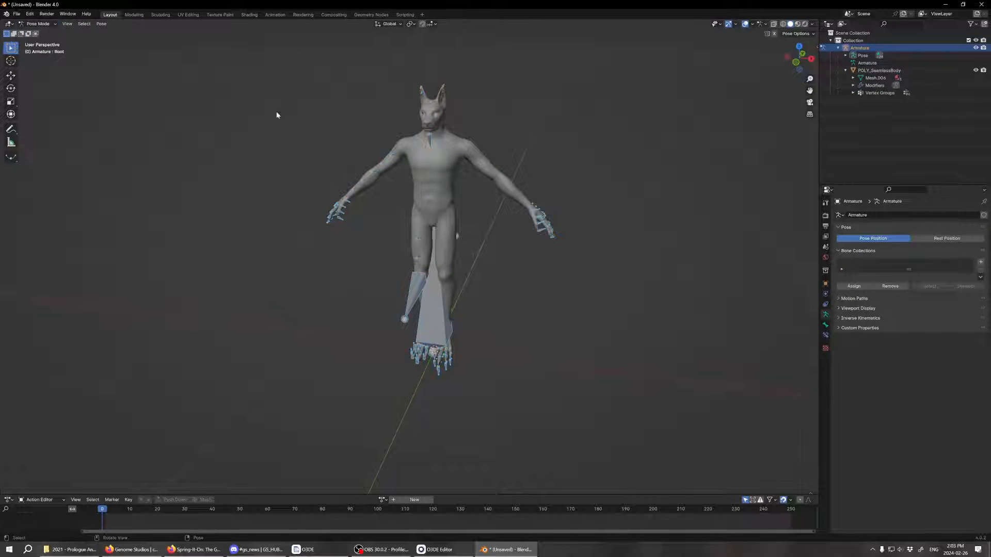
- Test the rig by moving the Shoulder_R bone outward and up, and undo the move
{"action": "right_click", "coordinate": [490, 180]}
{"action": "mouse_move", "coordinate": [398, 150]}
{"action": "left_mouse_down"}
{"action": "mouse_move", "coordinate": [398, 128]}
{"action": "mouse_move", "coordinate": [397, 153]}
{"action": "left_mouse_up"}
{"action": "key", "text": "g"}
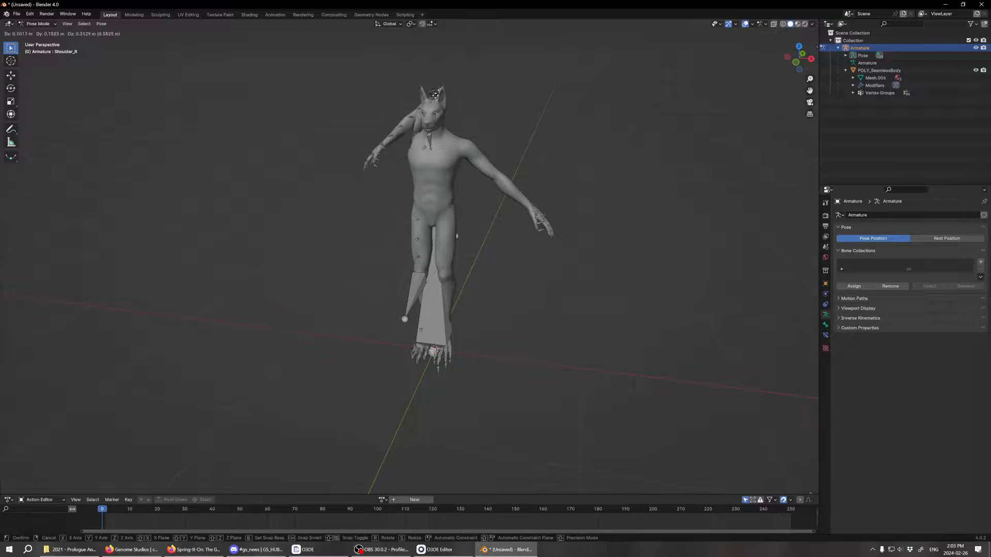
{"action": "left_click", "coordinate": [366, 126]}
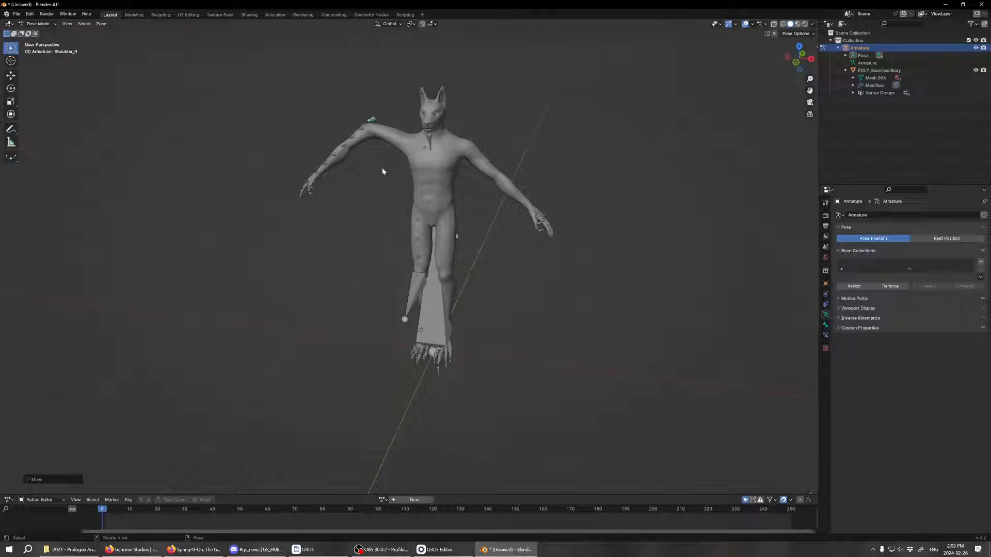
{"action": "key", "text": "ctrl+z"}
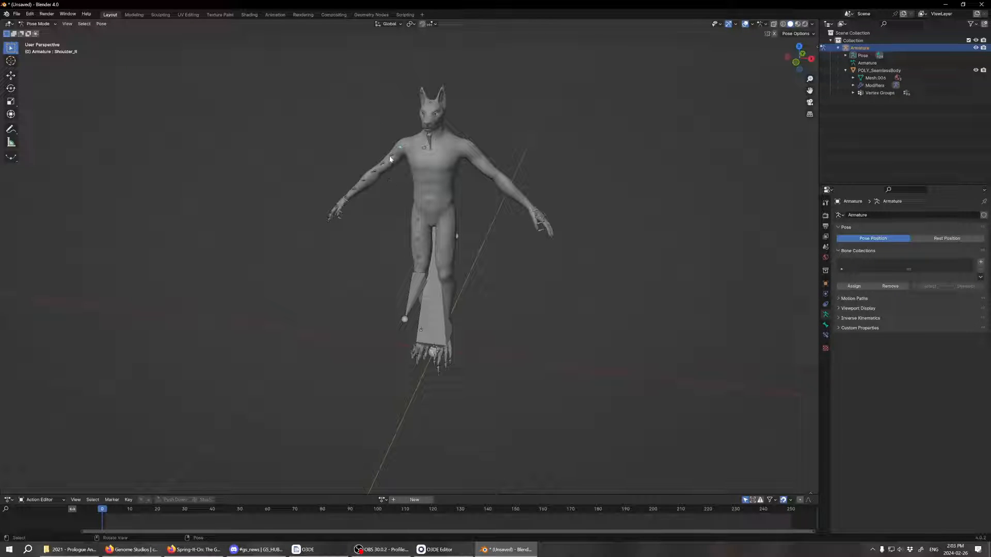
- Try moving the ShoulderPart1_R bone upward to see how the arm deforms, and cancel the move
{"action": "left_click", "coordinate": [390, 159]}
{"action": "key", "text": "g"}
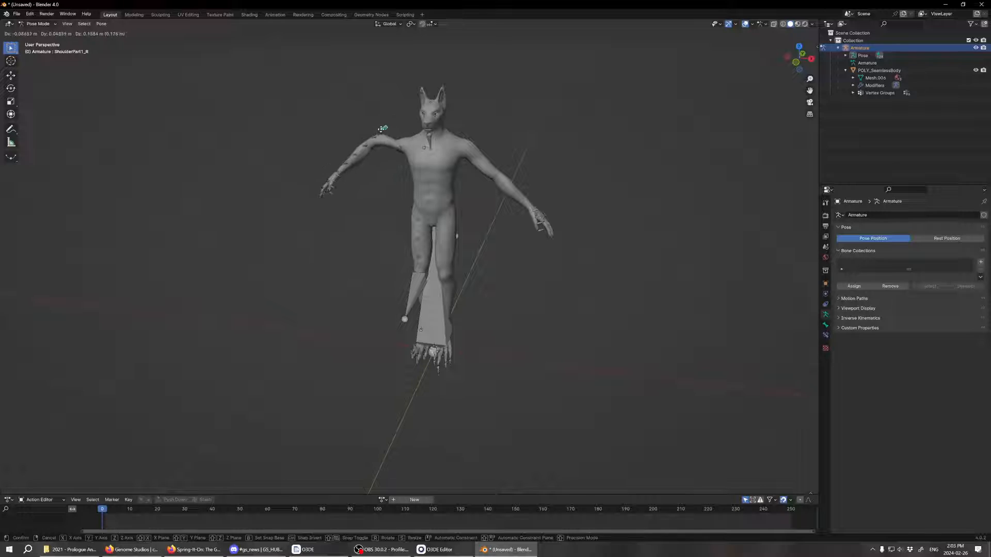
{"action": "right_click", "coordinate": [384, 134]}
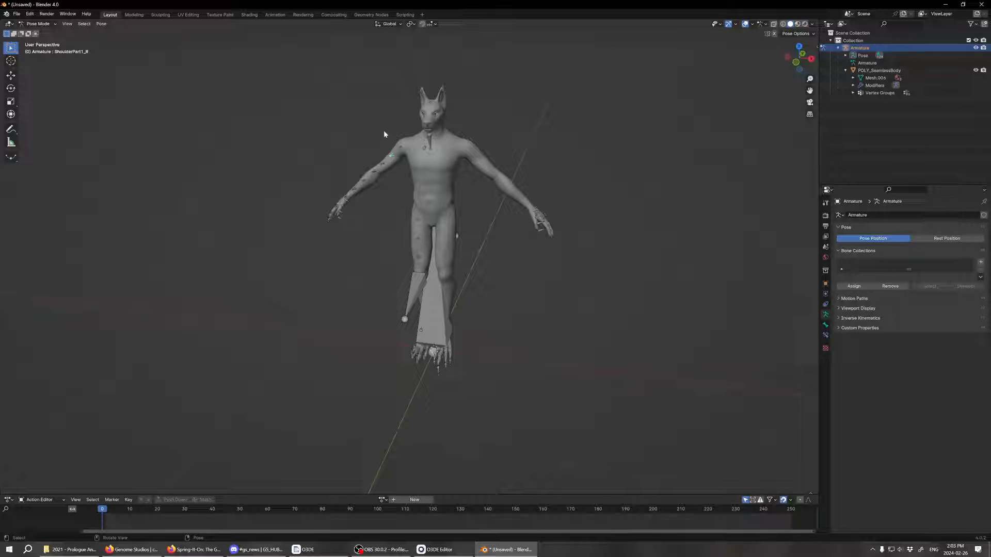
- Try rotating the Shoulder_R bone to see how the raised arm deforms, and undo the rotation
{"action": "left_click", "coordinate": [401, 152]}
{"action": "key", "text": "r"}
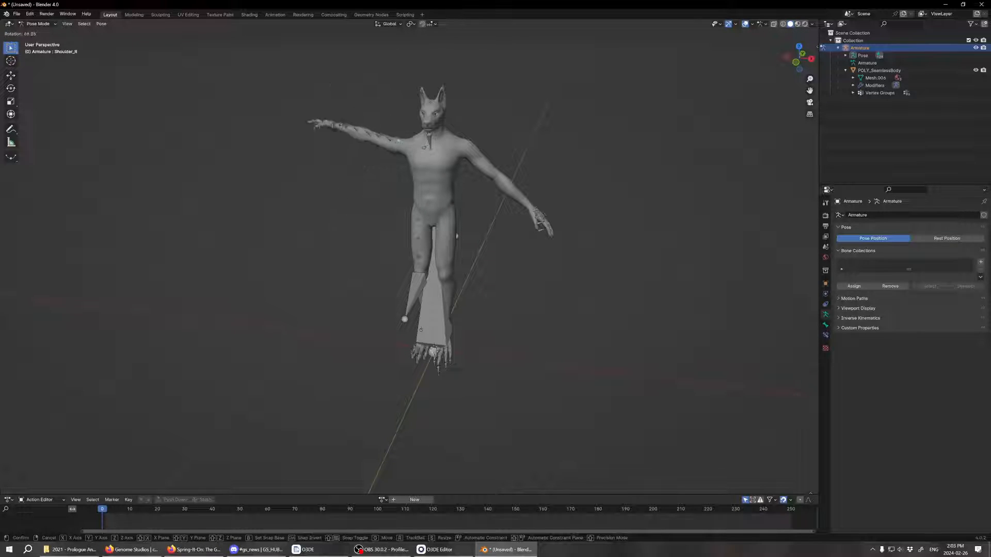
{"action": "left_click", "coordinate": [365, 187]}
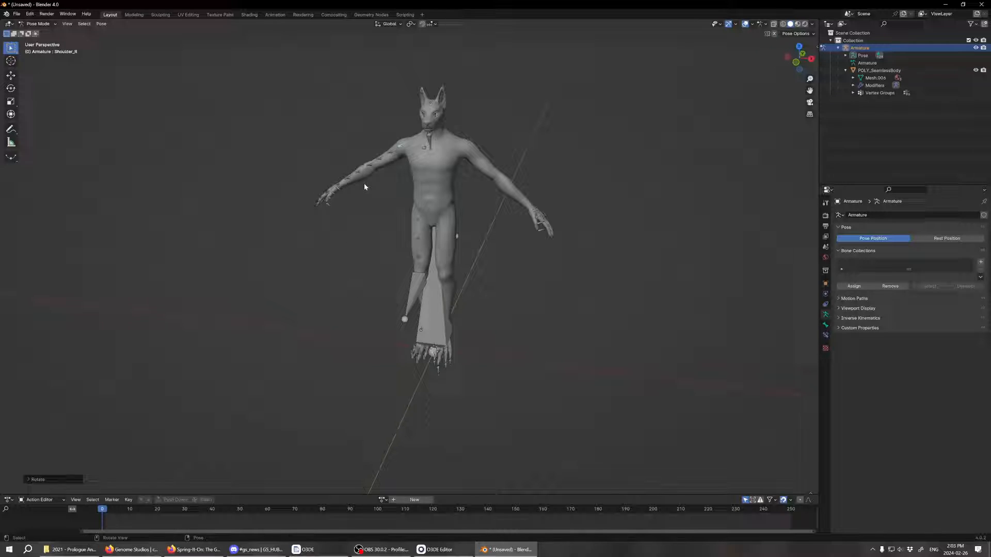
{"action": "key", "text": "ctrl+z"}
- Start an FBX export and choose C:\LocalDev\O3DE_Intensives\Assets\BlenderPipeline as the destination folder
{"action": "left_click", "coordinate": [16, 14]}
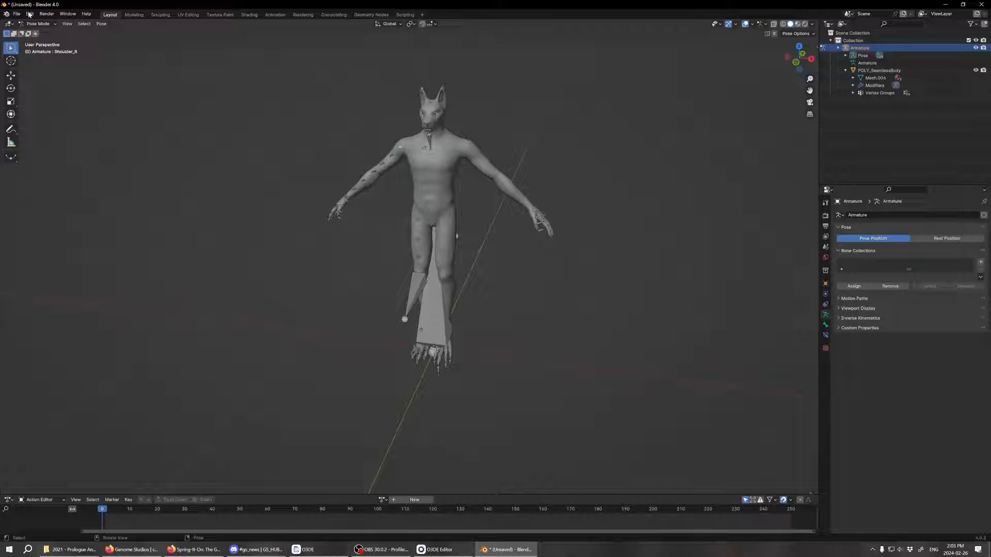
{"action": "left_click", "coordinate": [16, 14]}
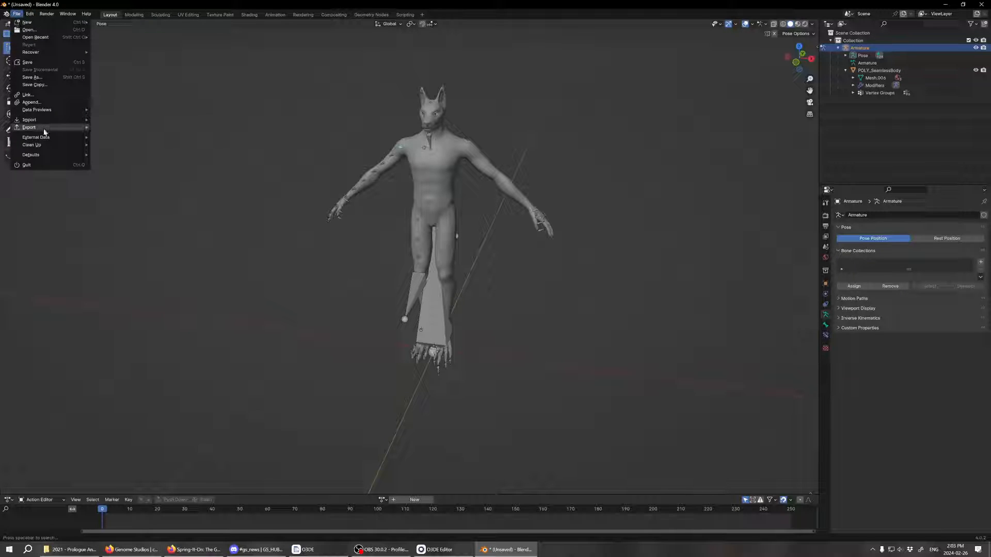
{"action": "mouse_move", "coordinate": [29, 128]}
{"action": "left_click", "coordinate": [120, 194]}
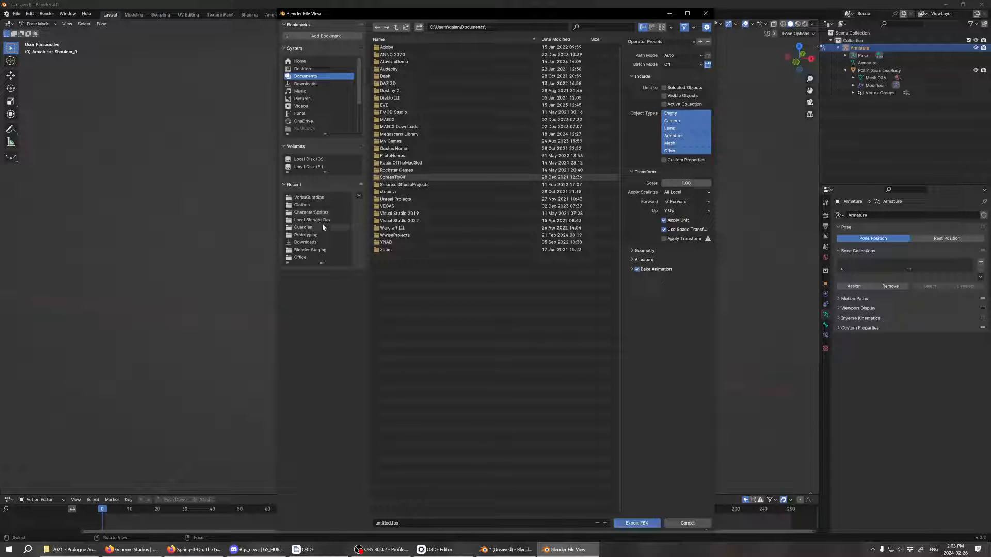
{"action": "left_click", "coordinate": [314, 160]}
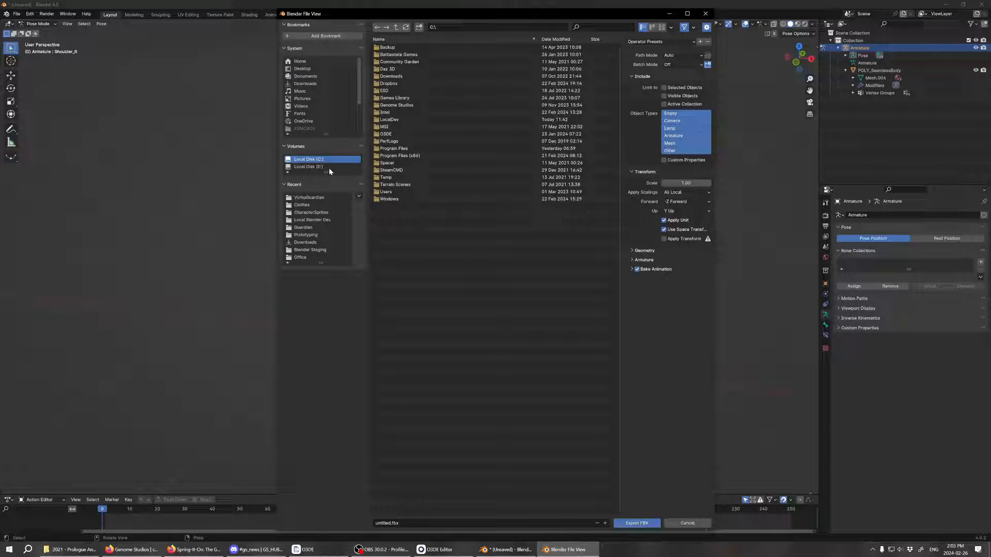
{"action": "double_click", "coordinate": [395, 121]}
{"action": "double_click", "coordinate": [397, 133]}
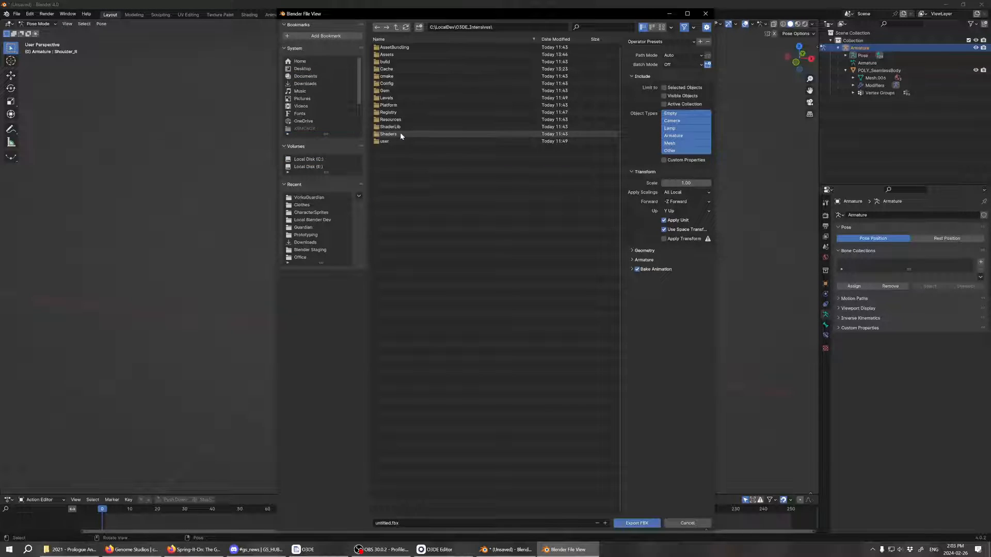
{"action": "double_click", "coordinate": [401, 55]}
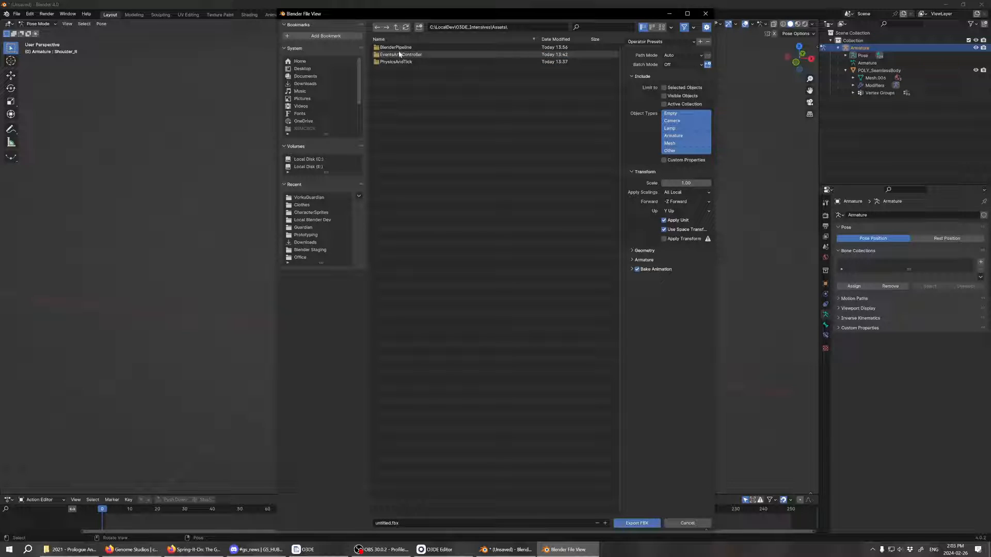
{"action": "double_click", "coordinate": [398, 47]}
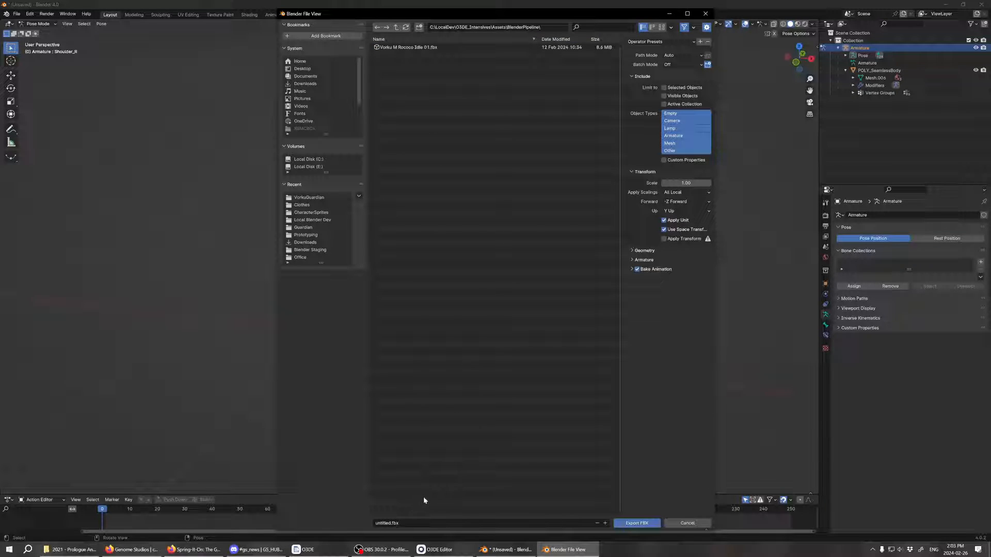
- Name the export file TutGuardian and limit the exported object types to Armature and Mesh
{"action": "left_click", "coordinate": [414, 523]}
{"action": "key", "text": "BackSpace"}
{"action": "type", "text": "TutGuardian"}
{"action": "left_click", "coordinate": [679, 137]}
{"action": "left_click", "coordinate": [674, 144], "text": "shift"}
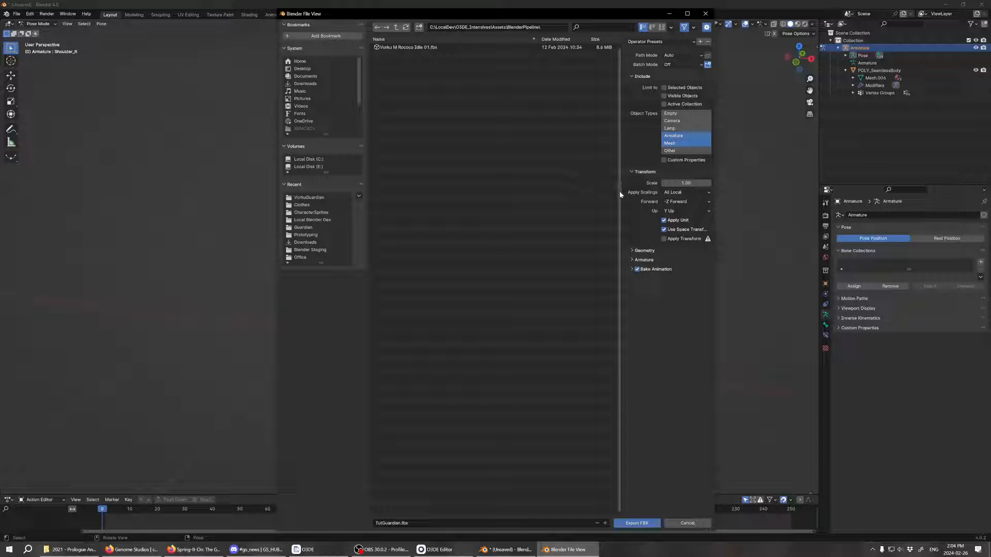
- Set the export orientation to Y Forward with Z Up, and the geometry smoothing to Face
{"action": "left_click", "coordinate": [666, 202]}
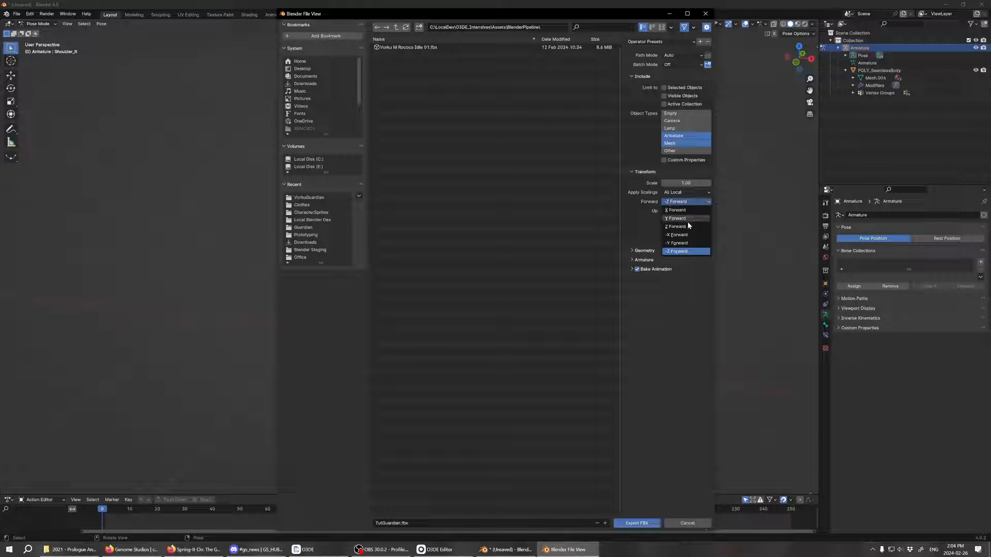
{"action": "left_click", "coordinate": [680, 221]}
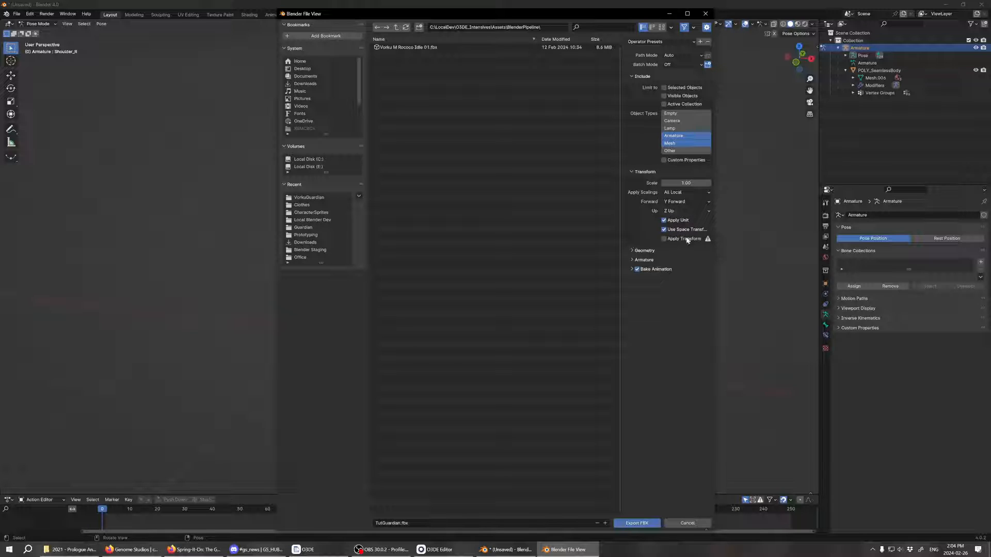
{"action": "left_click", "coordinate": [631, 251]}
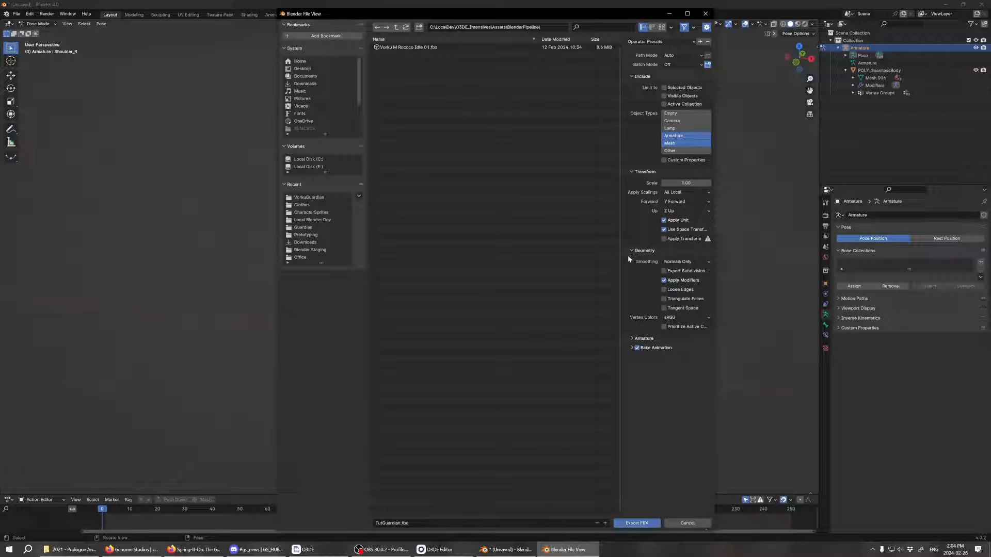
{"action": "left_click", "coordinate": [676, 262]}
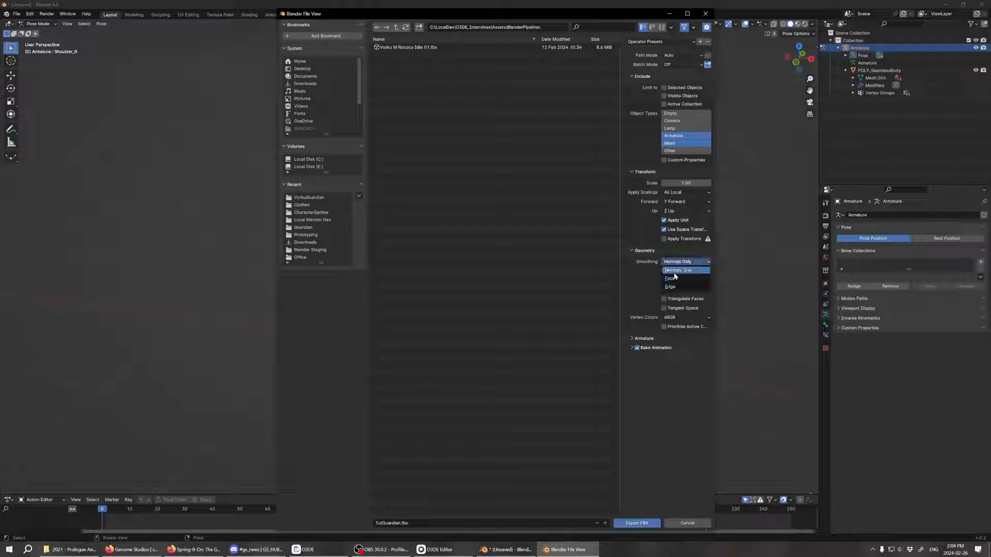
{"action": "left_click", "coordinate": [673, 278]}
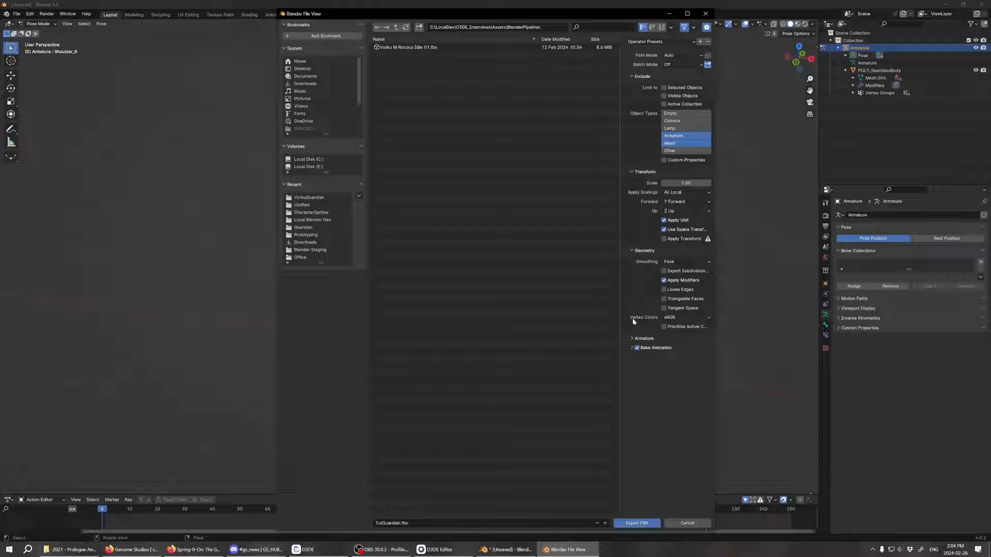
- Disable Add Leaf Bones in the armature export options and check the Bake Animation options
{"action": "left_click", "coordinate": [634, 340]}
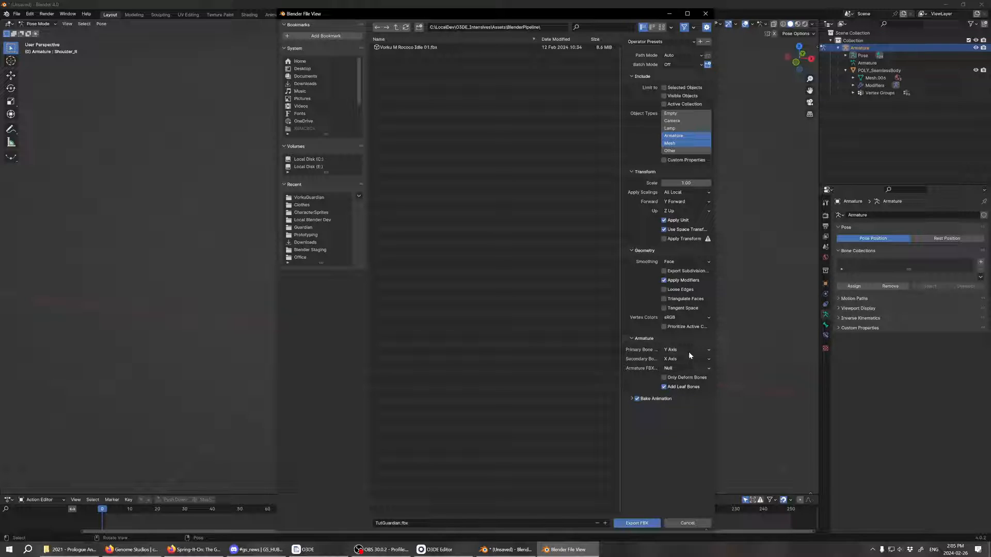
{"action": "left_click", "coordinate": [676, 387]}
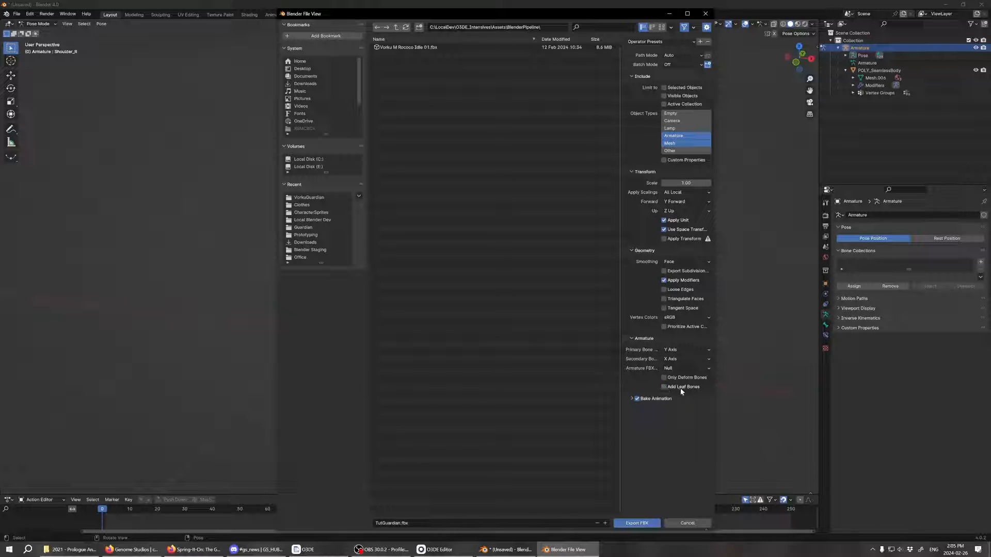
{"action": "left_click", "coordinate": [631, 398]}
{"action": "left_click", "coordinate": [632, 398]}
- Extend the export file name to TutGuardianActor and export the FBX
{"action": "left_click", "coordinate": [505, 523]}
{"action": "left_click", "coordinate": [400, 523]}
{"action": "type", "text": "Actor"}
{"action": "left_click", "coordinate": [632, 524]}
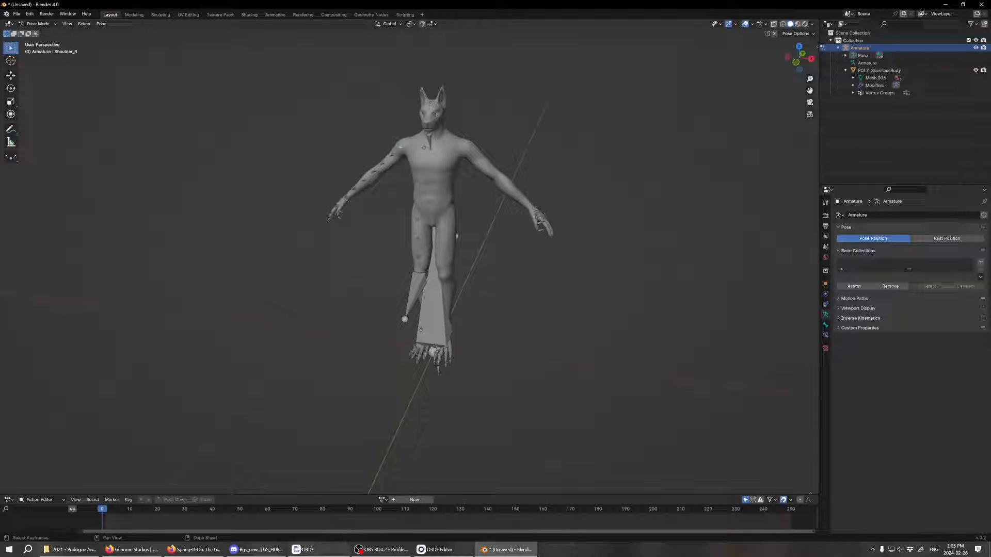
- Switch to the O3DE Editor and open the FBX settings of TutGuardianActor.fbx in the BlenderPipeline folder
{"action": "left_click", "coordinate": [438, 550]}
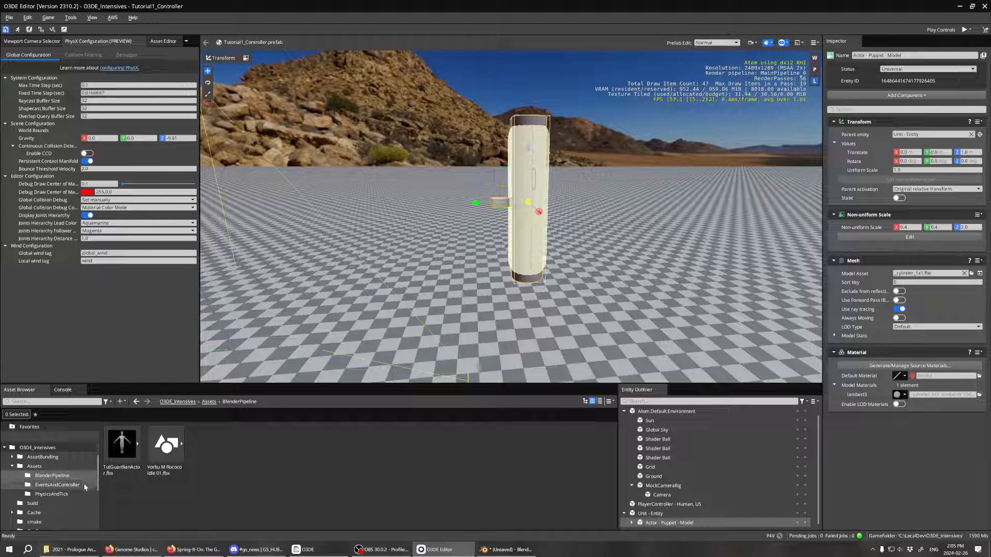
{"action": "left_click", "coordinate": [123, 444]}
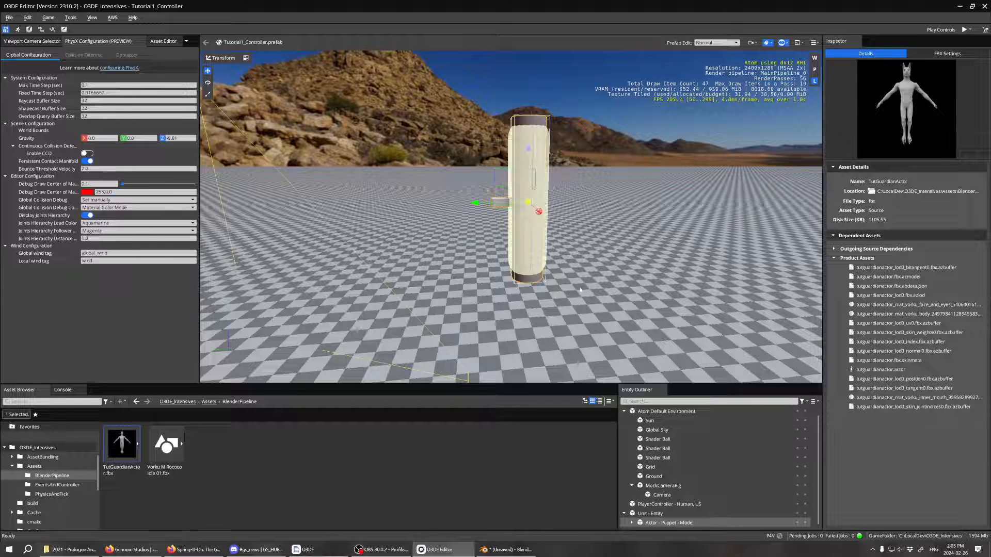
{"action": "left_click", "coordinate": [925, 54]}
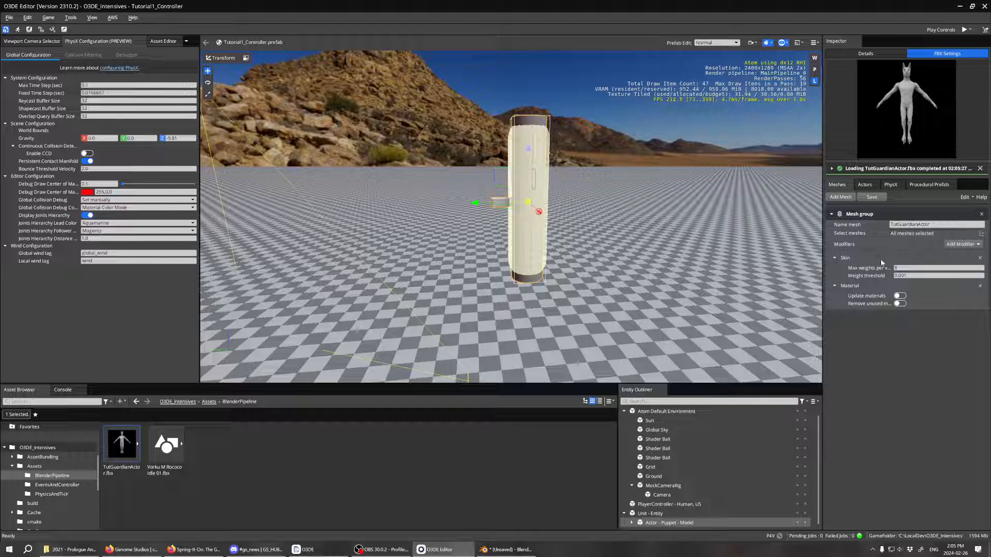
- Rename the mesh in the mesh group to GuardianFullbody and save the FBX settings
{"action": "double_click", "coordinate": [909, 225]}
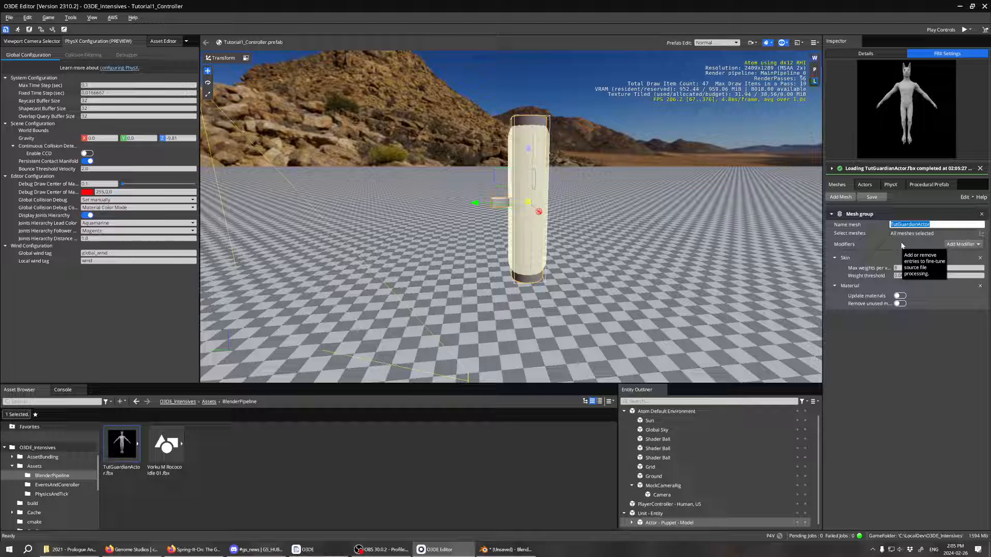
{"action": "type", "text": "CuardianFullbody"}
{"action": "key", "text": "Return"}
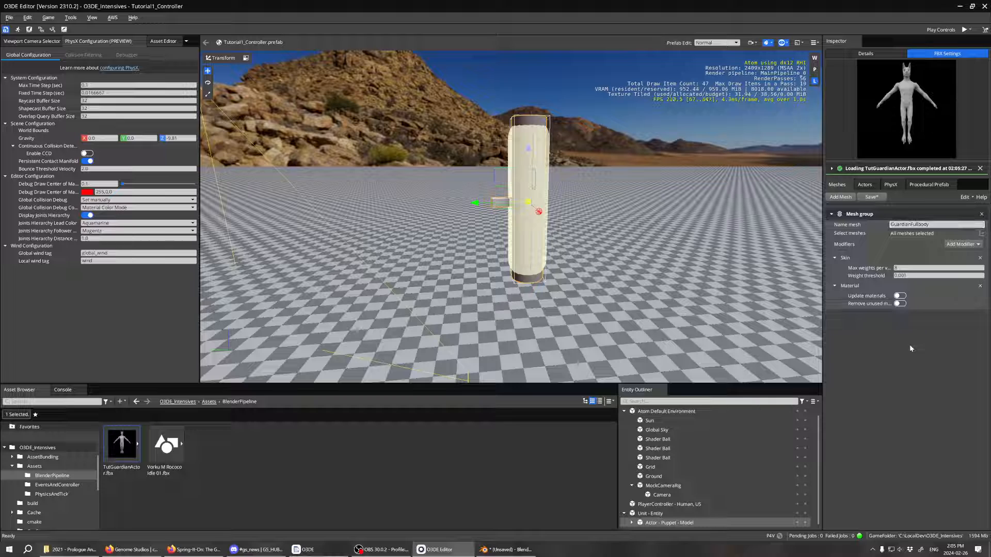
{"action": "left_click", "coordinate": [869, 200]}
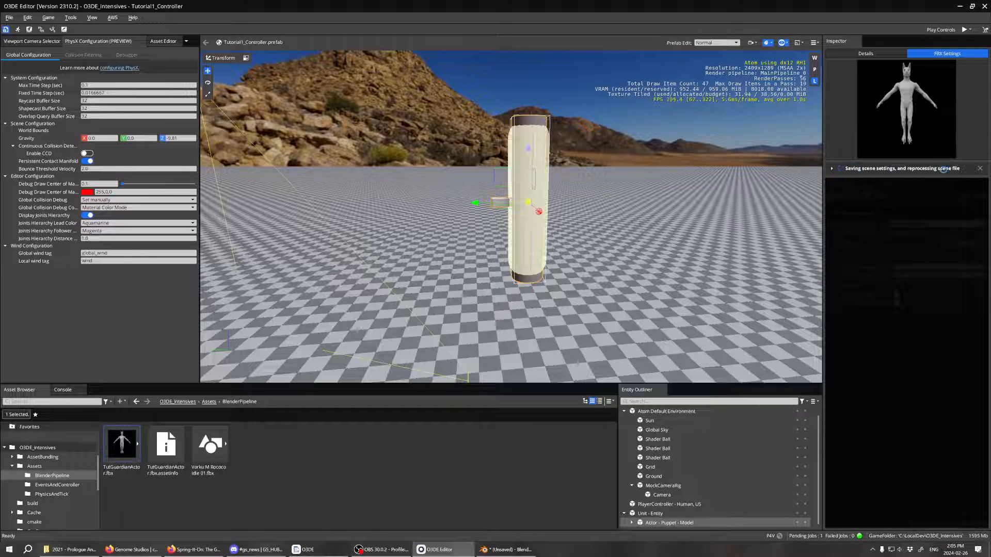
- Review the processing log of the saved asset, and reopen the FBX settings of TutGuardianActor.fbx
{"action": "left_click", "coordinate": [832, 169]}
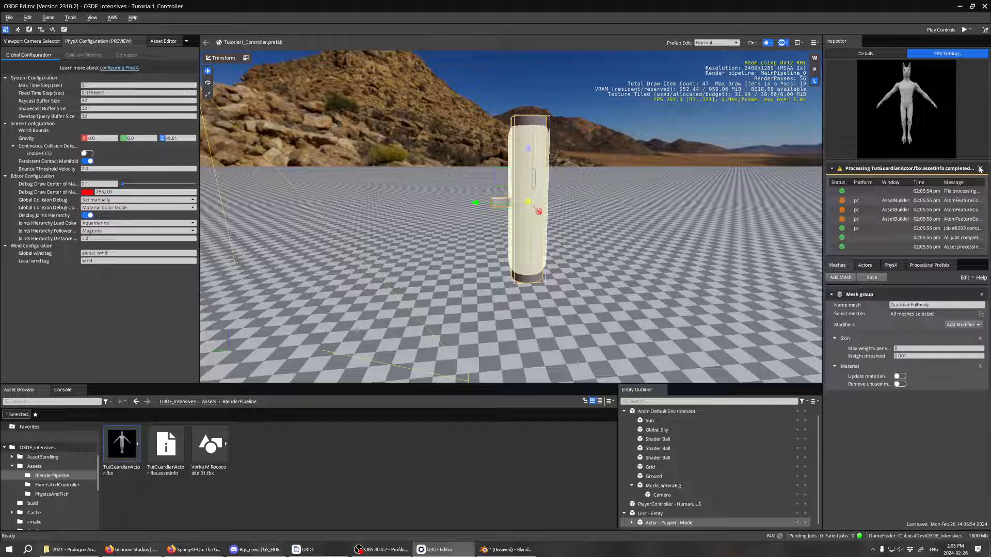
{"action": "left_click", "coordinate": [164, 455]}
{"action": "left_click", "coordinate": [121, 444]}
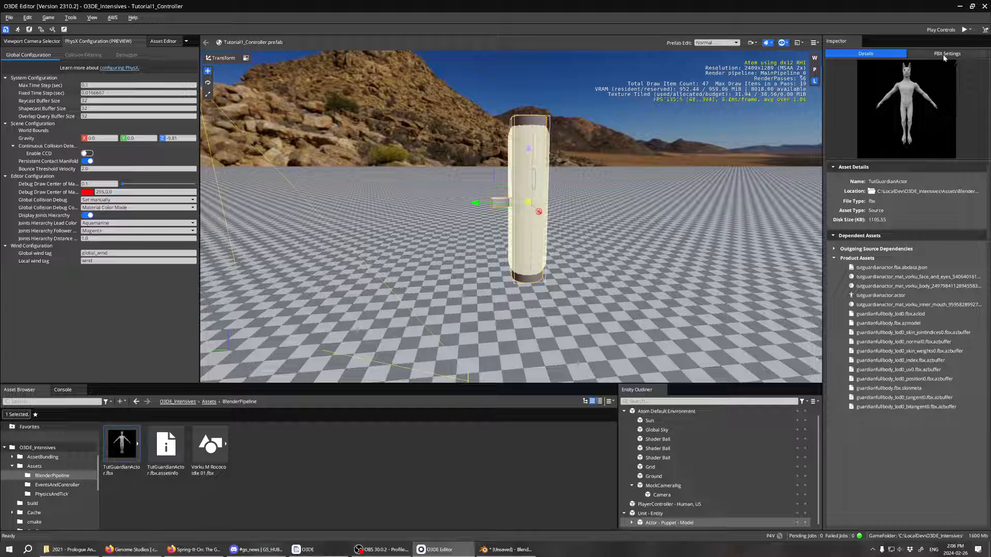
{"action": "left_click", "coordinate": [943, 56]}
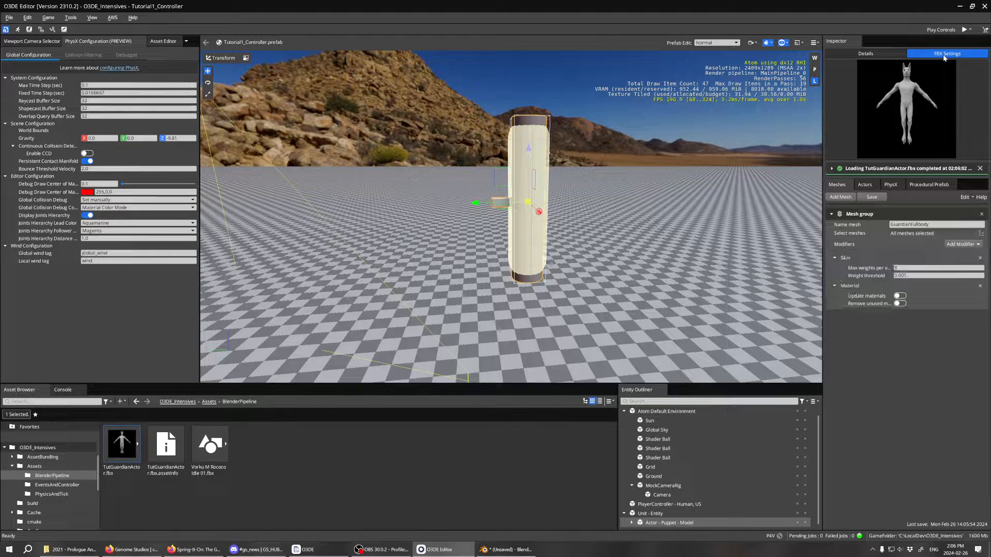
{"action": "left_click", "coordinate": [831, 169]}
- Examine the node hierarchy included in the GuardianFullbody mesh group, and leave the node selection without changes
{"action": "double_click", "coordinate": [910, 224]}
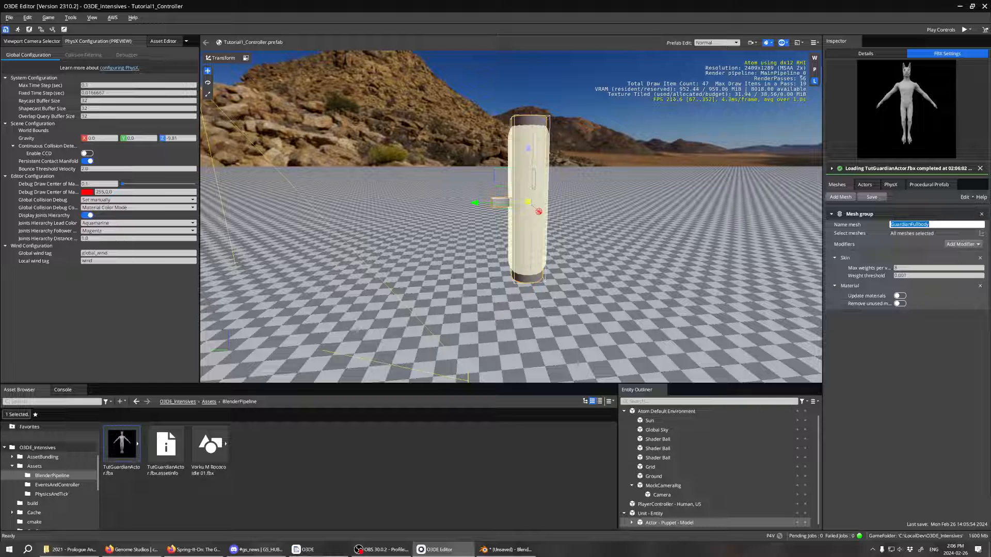
{"action": "left_click", "coordinate": [902, 240]}
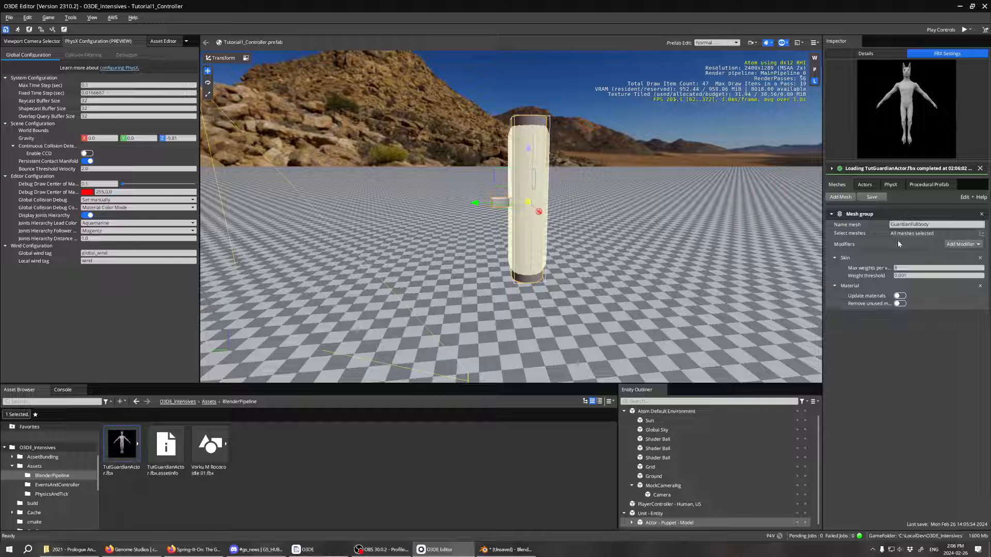
{"action": "left_click", "coordinate": [980, 233]}
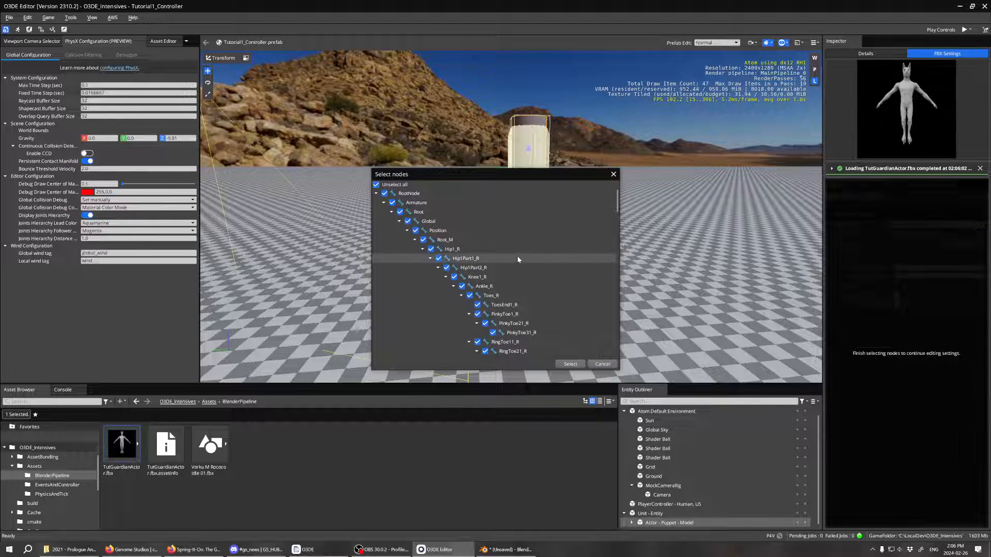
{"action": "scroll", "coordinate": [481, 230], "scroll_direction": "down", "scroll_amount": 15}
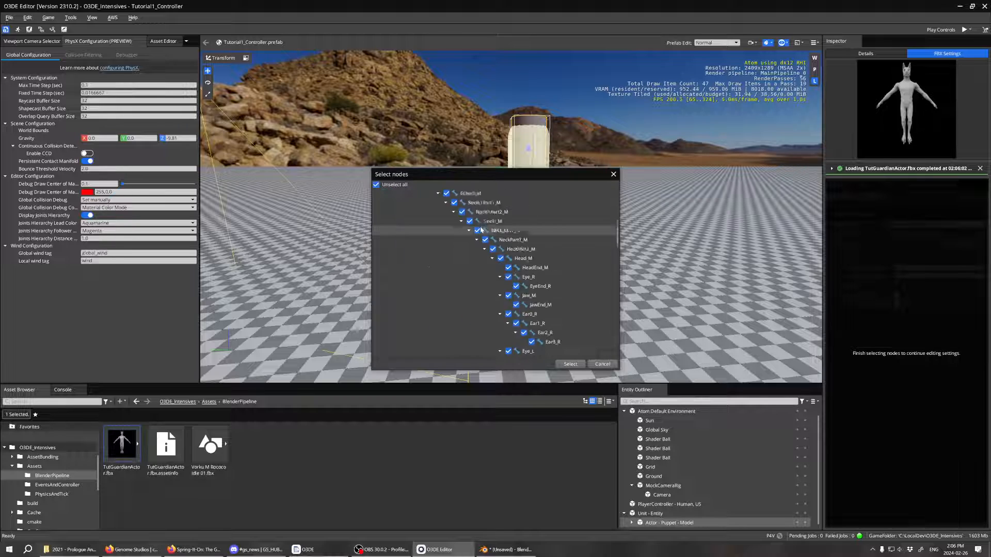
{"action": "scroll", "coordinate": [481, 230], "scroll_direction": "down", "scroll_amount": 3}
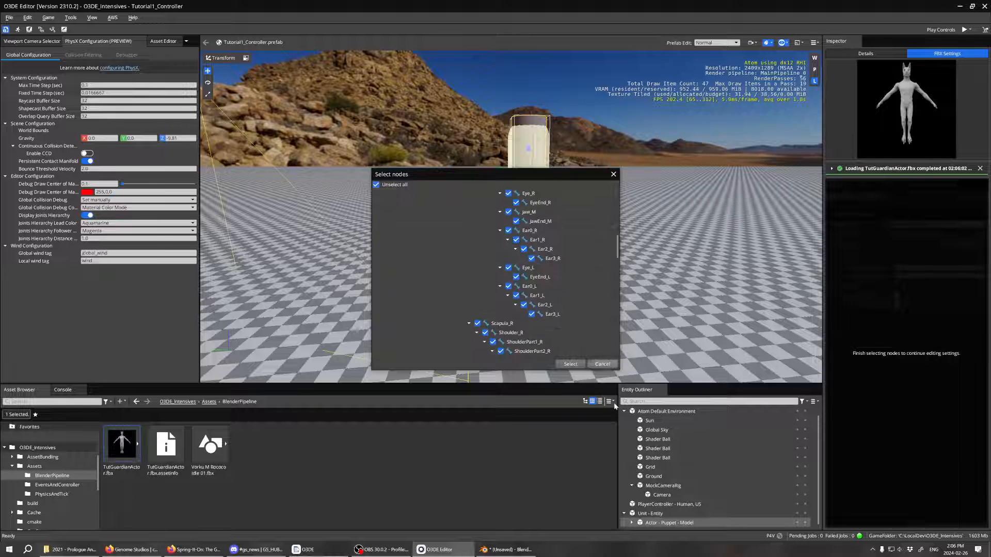
{"action": "left_click", "coordinate": [601, 364]}
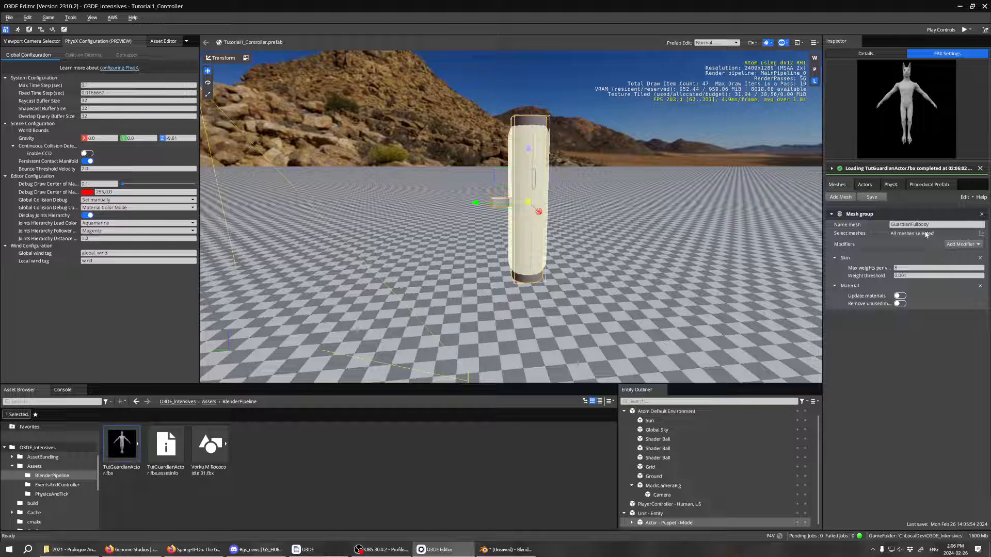
- Examine the actor group's root bone choices and available modifiers, and the PhysX mesh group settings, returning to the mesh group settings
{"action": "left_click", "coordinate": [864, 184]}
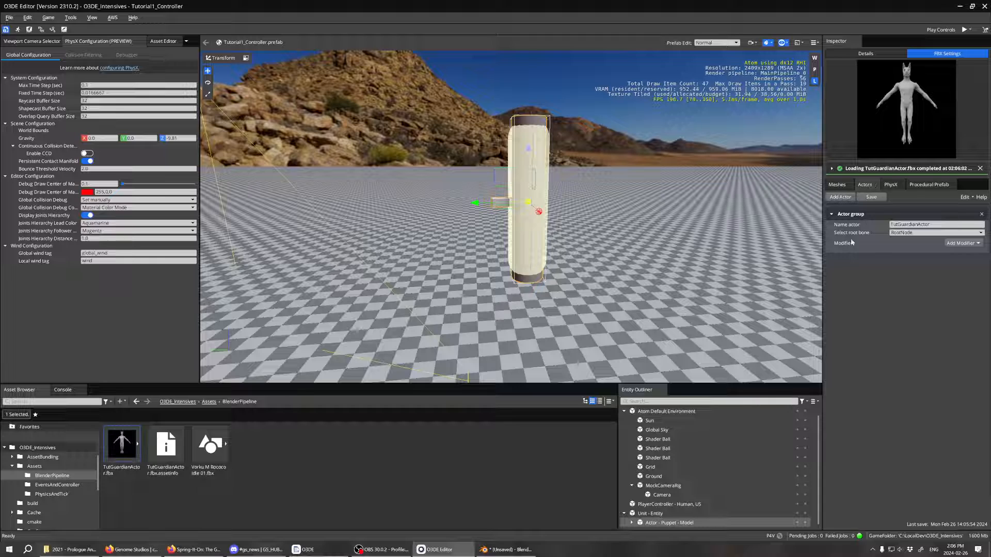
{"action": "left_click", "coordinate": [900, 233]}
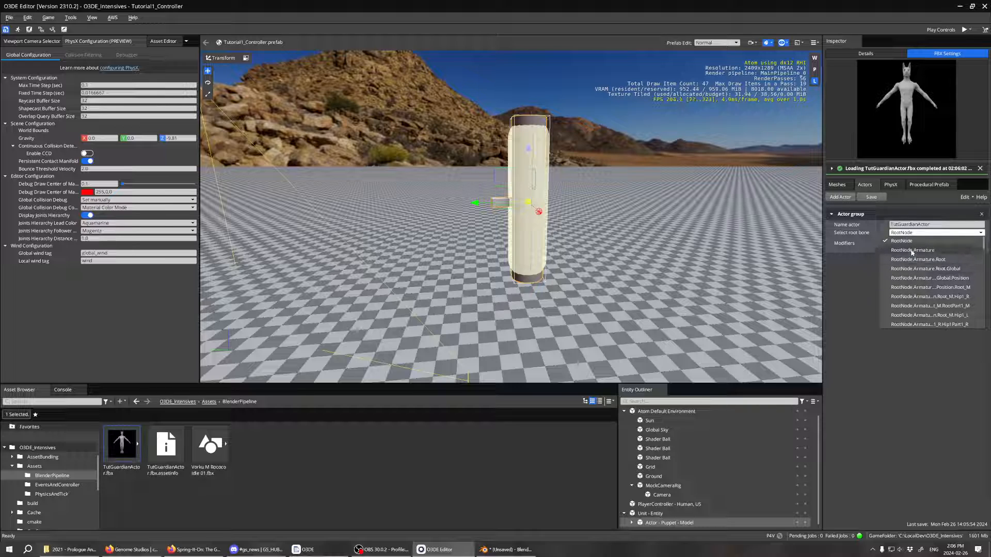
{"action": "left_click", "coordinate": [876, 308]}
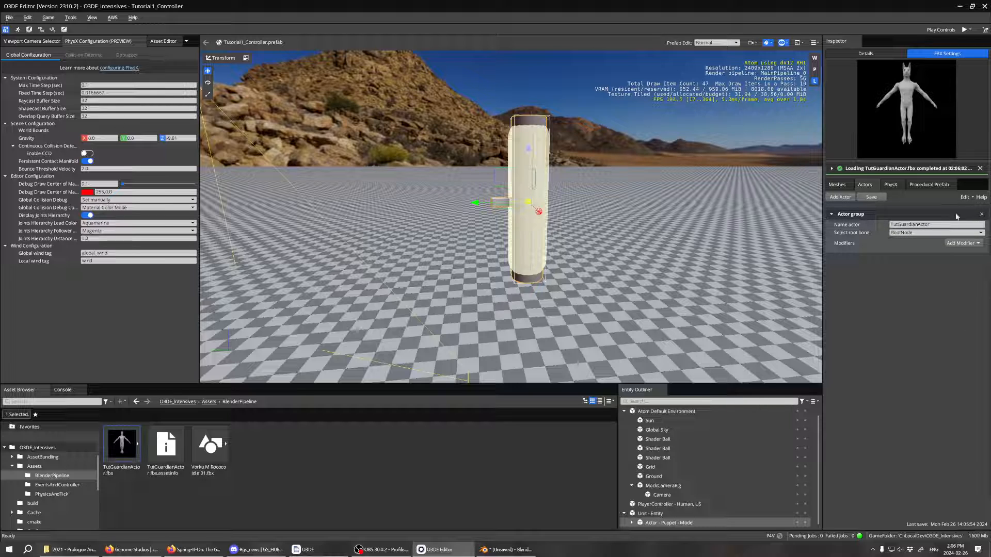
{"action": "left_click", "coordinate": [948, 243]}
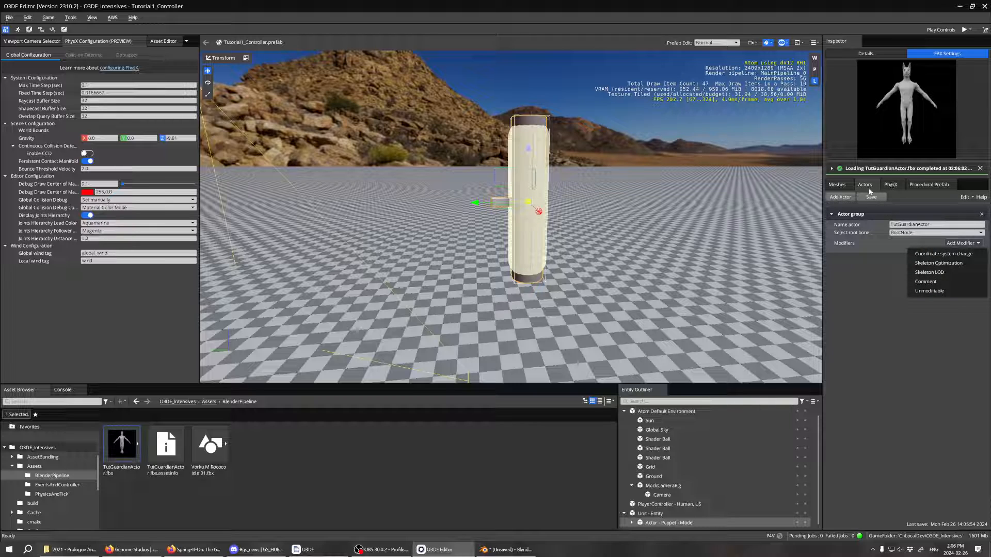
{"action": "left_click", "coordinate": [893, 186]}
{"action": "left_click", "coordinate": [894, 185]}
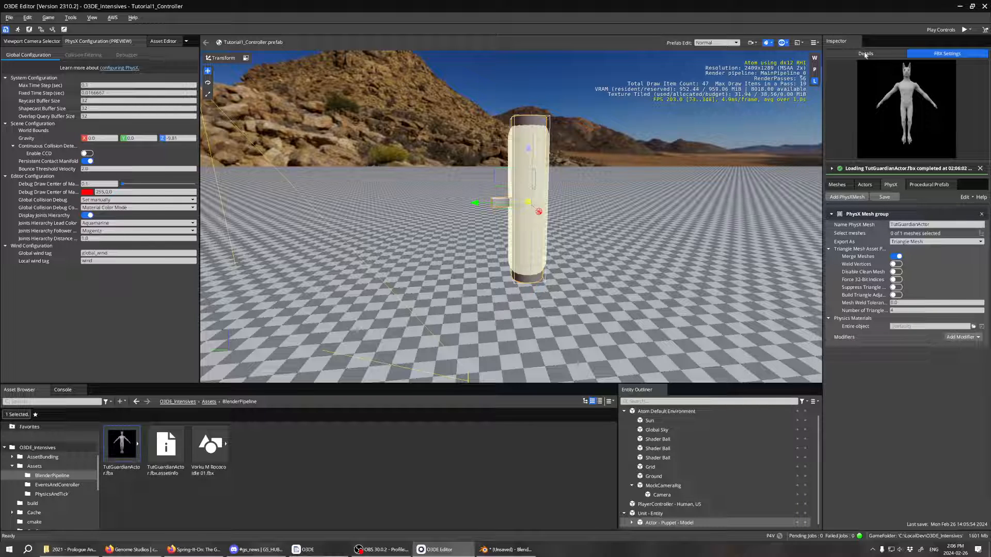
{"action": "left_click", "coordinate": [837, 185]}
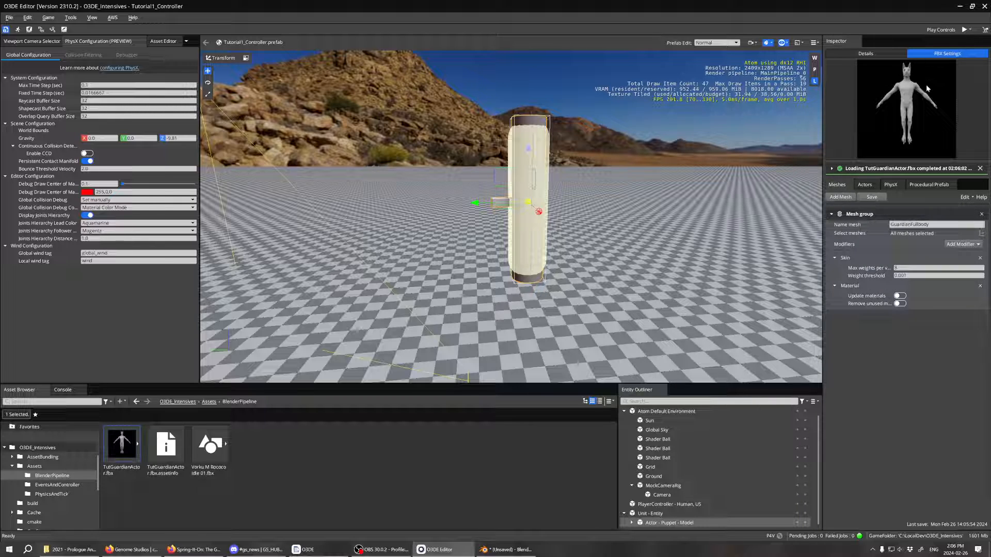
- Delete the Actor - Puppet - Model entity and add TutGuardianActor.fbx as a child of Unit - Entity
{"action": "double_click", "coordinate": [651, 522]}
{"action": "left_click", "coordinate": [642, 523]}
{"action": "key", "text": "Delete"}
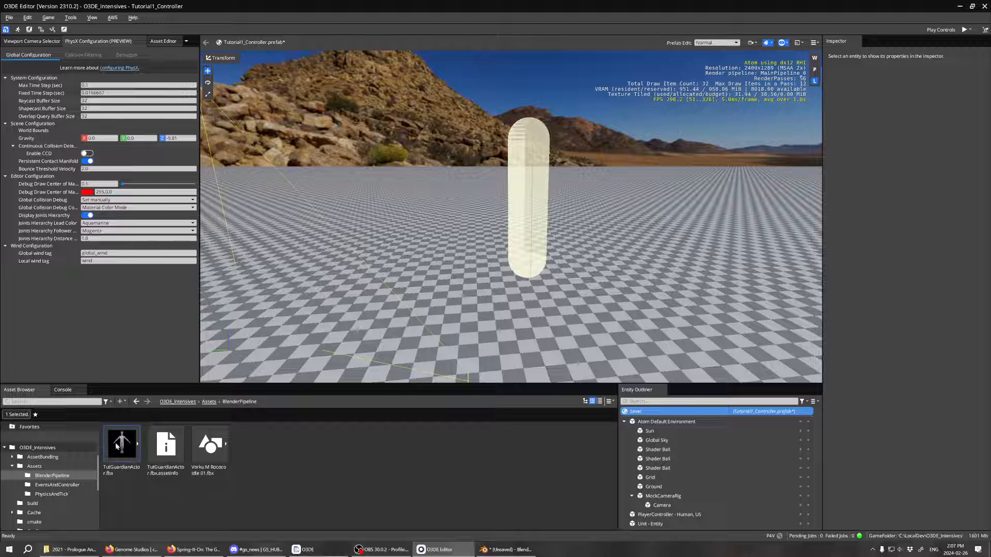
{"action": "left_click_drag", "start_coordinate": [122, 444], "coordinate": [645, 526]}
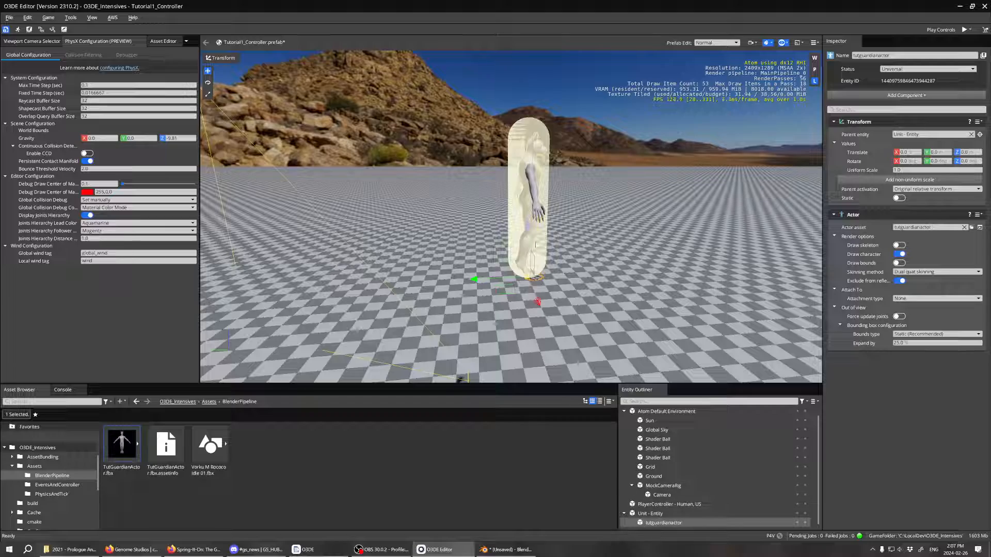
- Create a child entity under Unit - Entity and parent the tutguardianactor entity to it
{"action": "right_click_drag", "start_coordinate": [598, 253], "coordinate": [594, 320]}
{"action": "right_click_drag", "start_coordinate": [580, 279], "coordinate": [580, 234]}
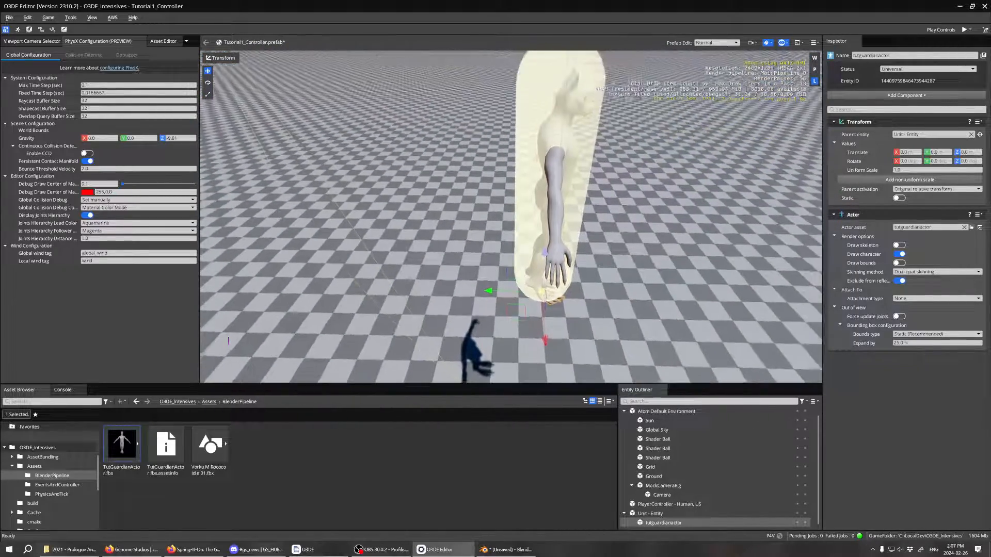
{"action": "scroll", "coordinate": [580, 234], "scroll_direction": "down", "scroll_amount": 2}
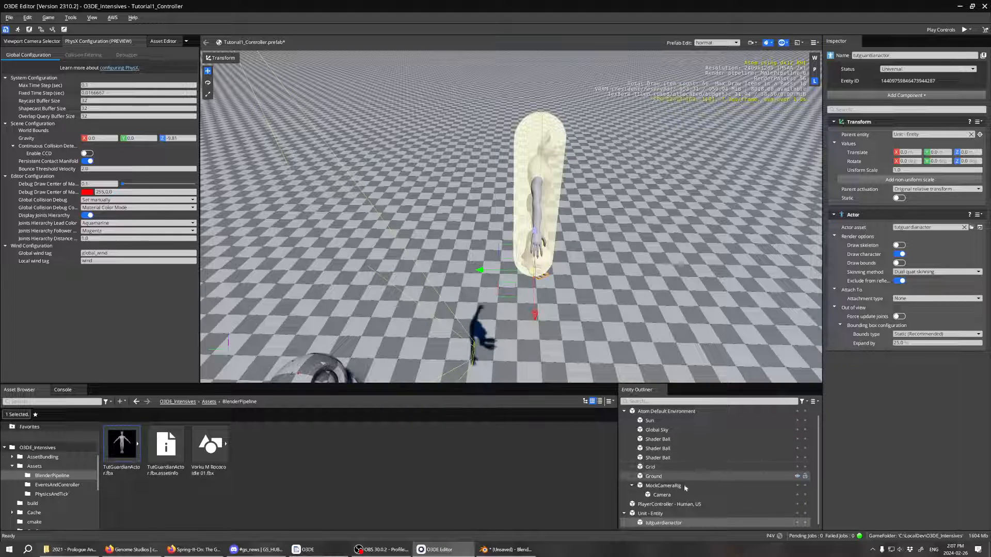
{"action": "right_click", "coordinate": [661, 516]}
{"action": "left_click", "coordinate": [703, 410]}
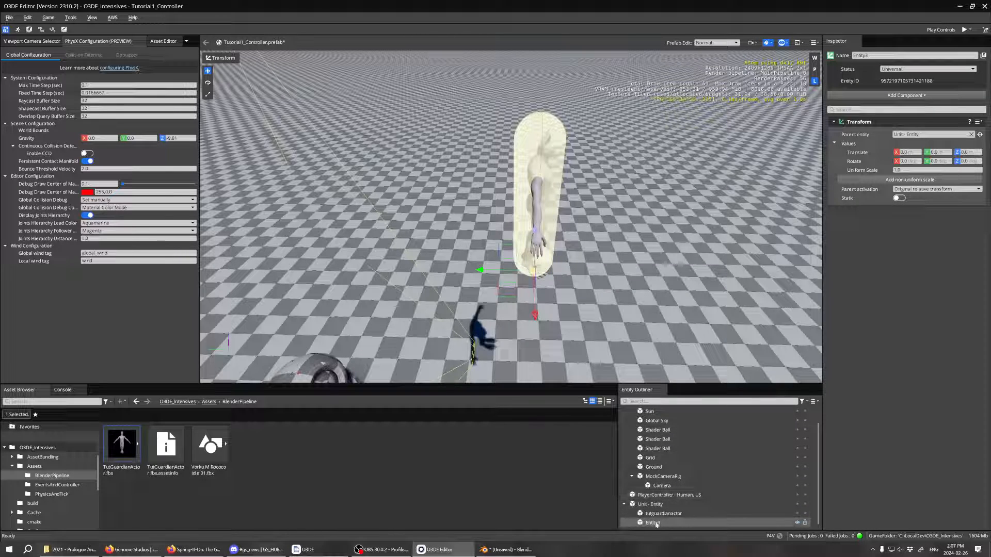
{"action": "left_click_drag", "start_coordinate": [663, 514], "coordinate": [656, 524]}
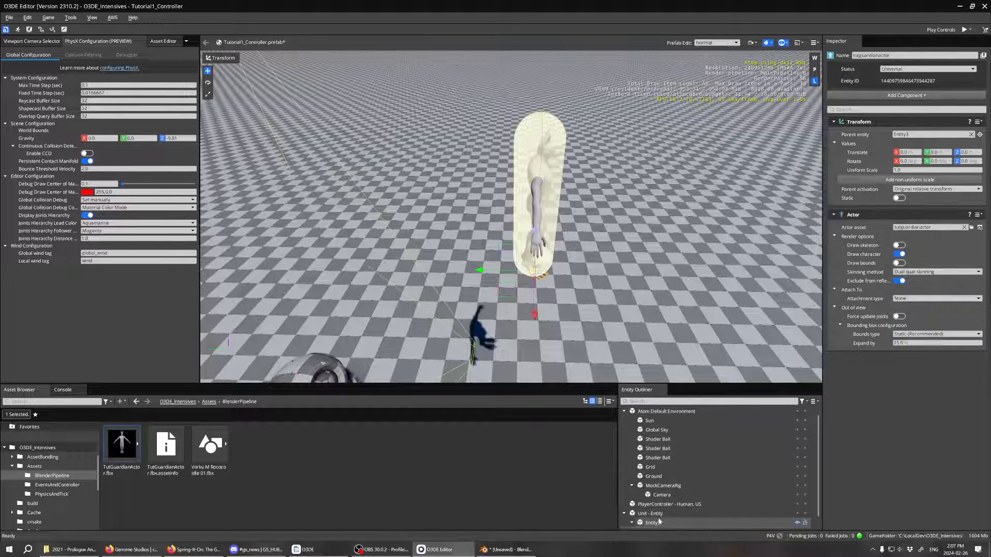
- Set the Z rotation of the tutguardianactor entity to 180 degrees
{"action": "left_click", "coordinate": [654, 521]}
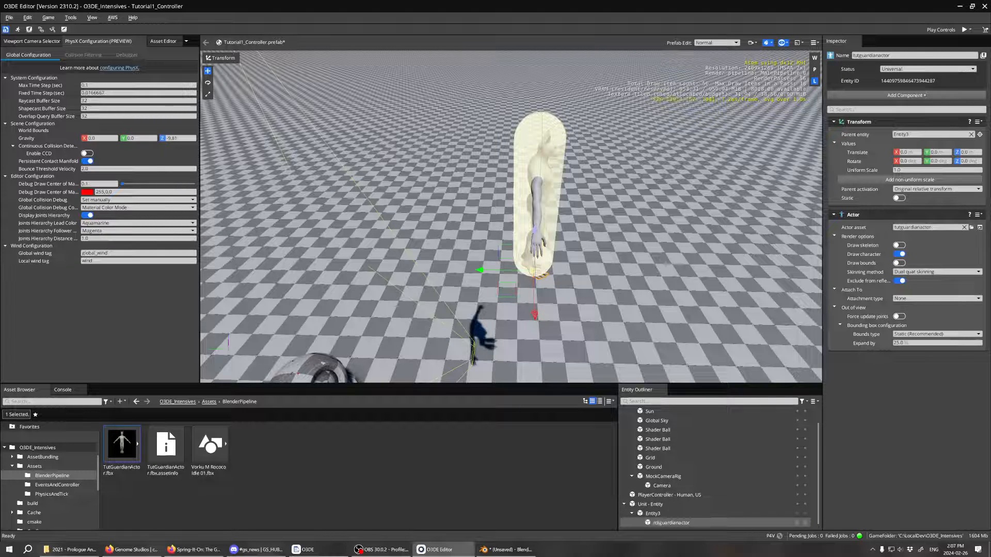
{"action": "left_click", "coordinate": [968, 163]}
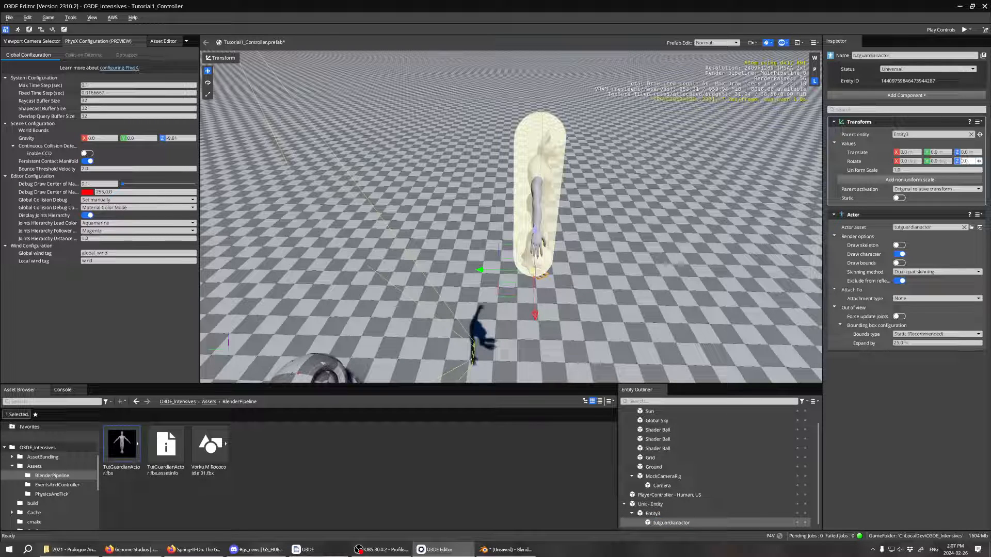
{"action": "type", "text": "180"}
{"action": "key", "text": "Return"}
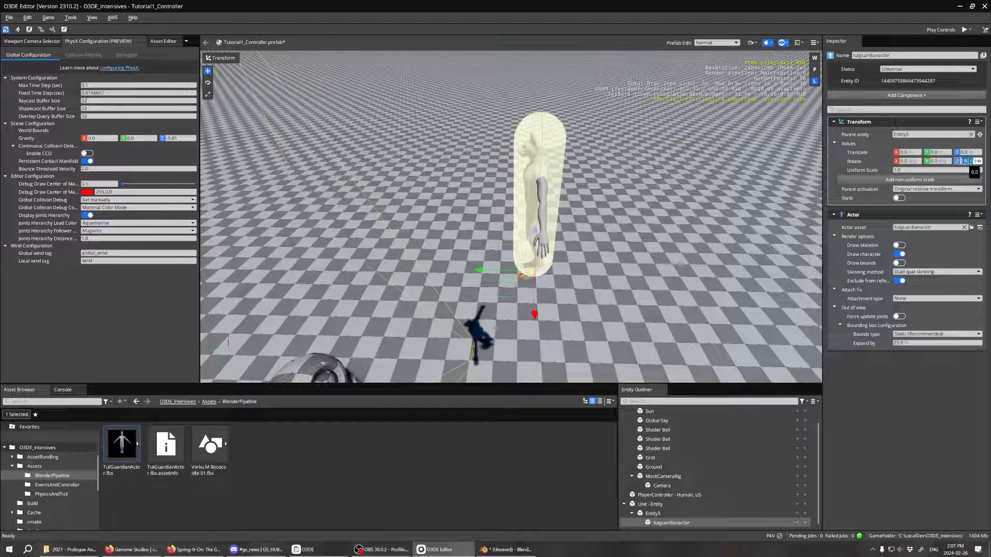
- Try setting the Y translation of Unit - Entity to 1, and undo the change
{"action": "left_click", "coordinate": [692, 505]}
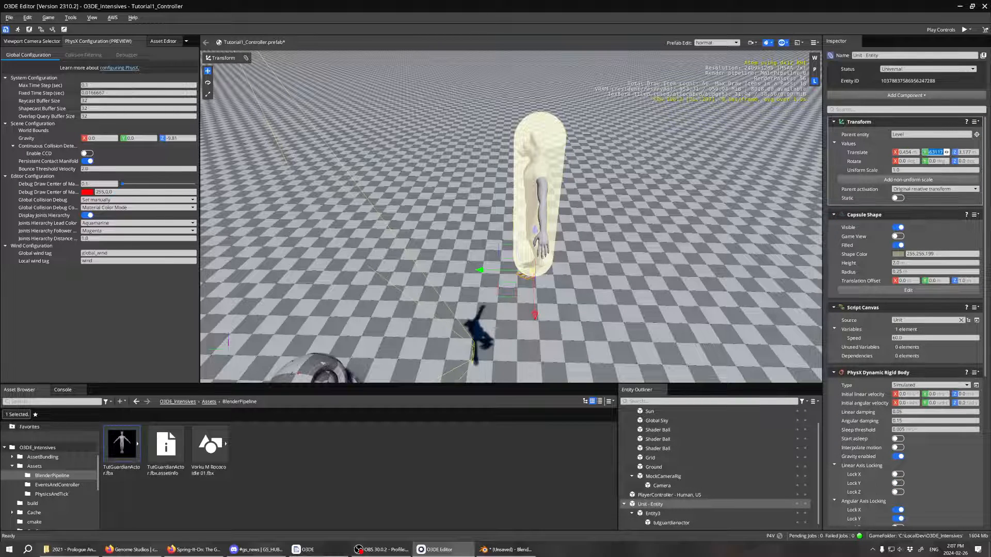
{"action": "type", "text": "1"}
{"action": "key", "text": "Return"}
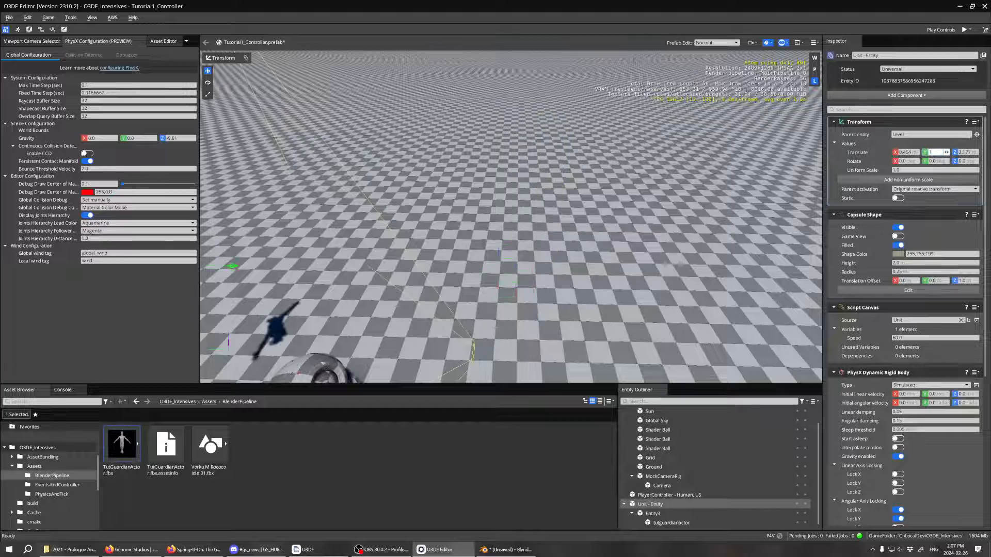
{"action": "right_click_drag", "start_coordinate": [526, 221], "coordinate": [526, 221]}
{"action": "key", "text": "ctrl+z"}
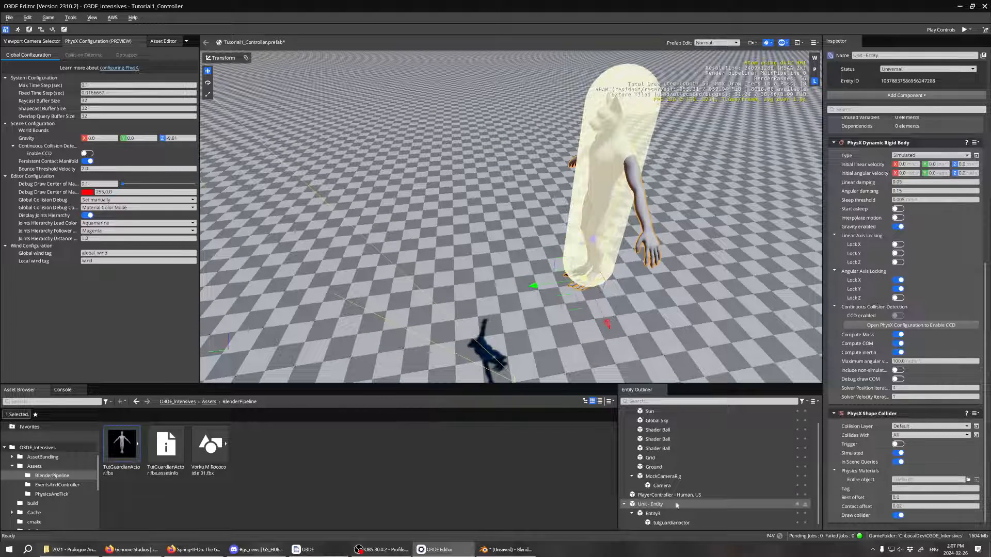
- Rename the parent entity of tutguardianactor to Actor, and select the tutguardianactor entity
{"action": "left_click", "coordinate": [671, 514]}
{"action": "double_click", "coordinate": [921, 54]}
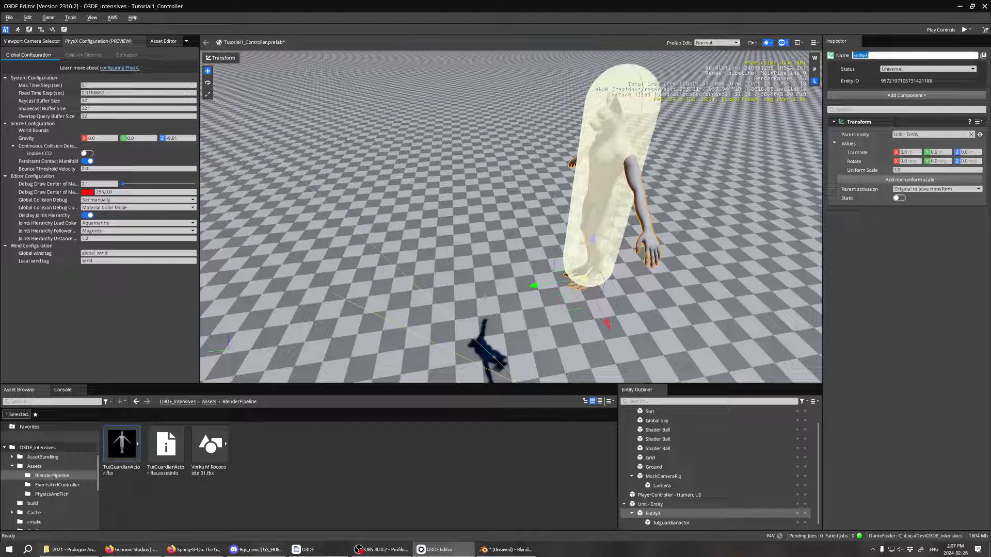
{"action": "type", "text": "Actor"}
{"action": "key", "text": "Return"}
{"action": "left_click", "coordinate": [656, 522]}
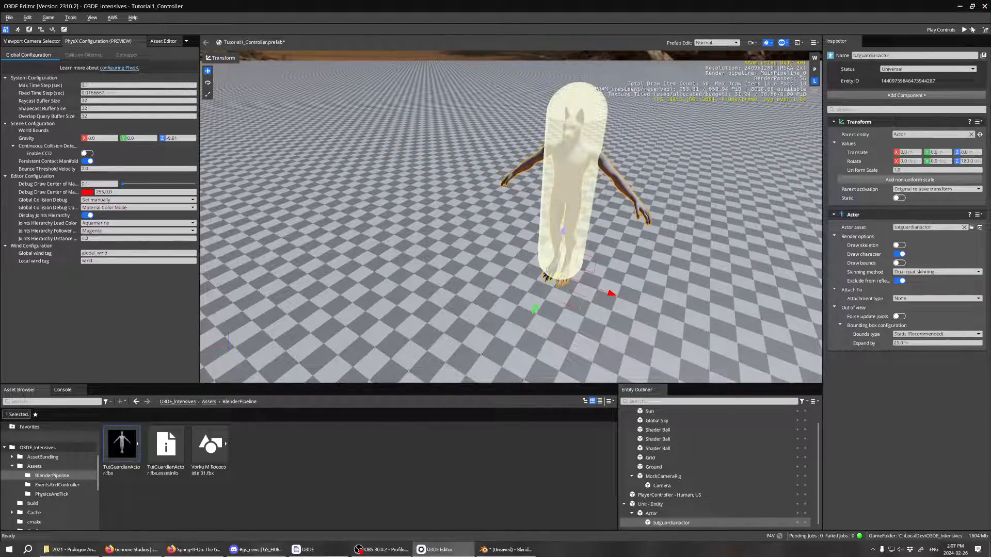
- Run the level in game mode, move the guardian character around to test it, and exit game mode
{"action": "left_click", "coordinate": [971, 29]}
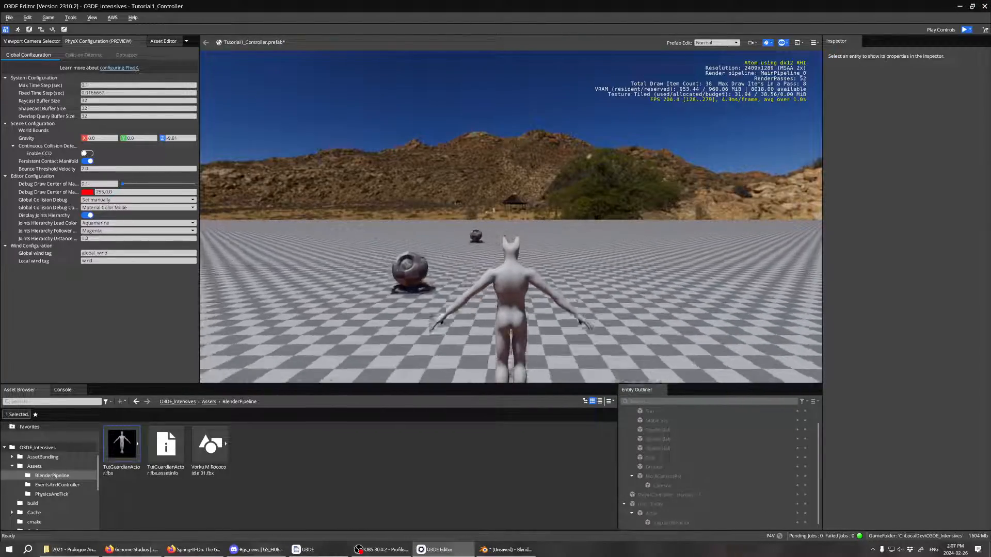
{"action": "key", "text": "w"}
{"action": "key", "text": "s"}
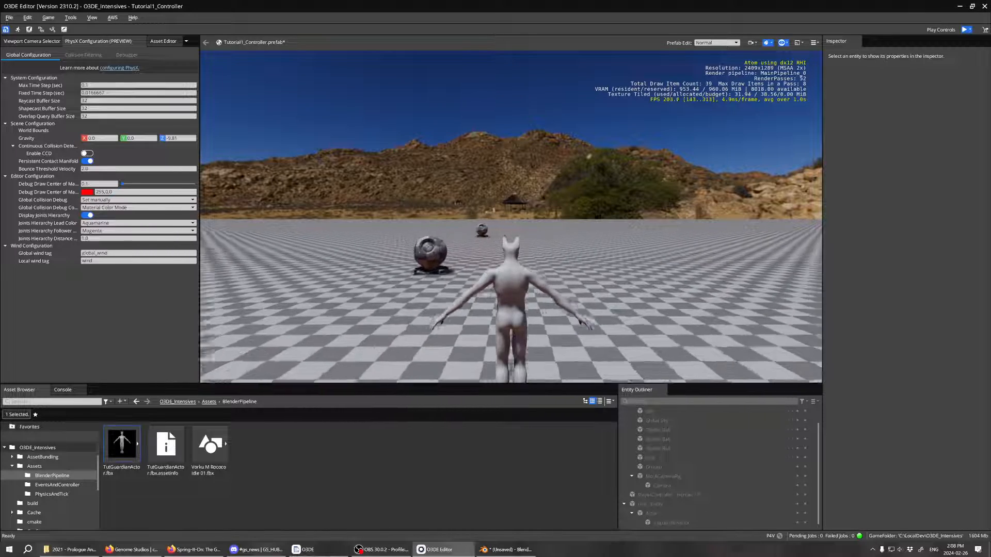
{"action": "key", "text": "w"}
{"action": "key", "text": "d"}
{"action": "key", "text": "s"}
{"action": "key", "text": "w"}
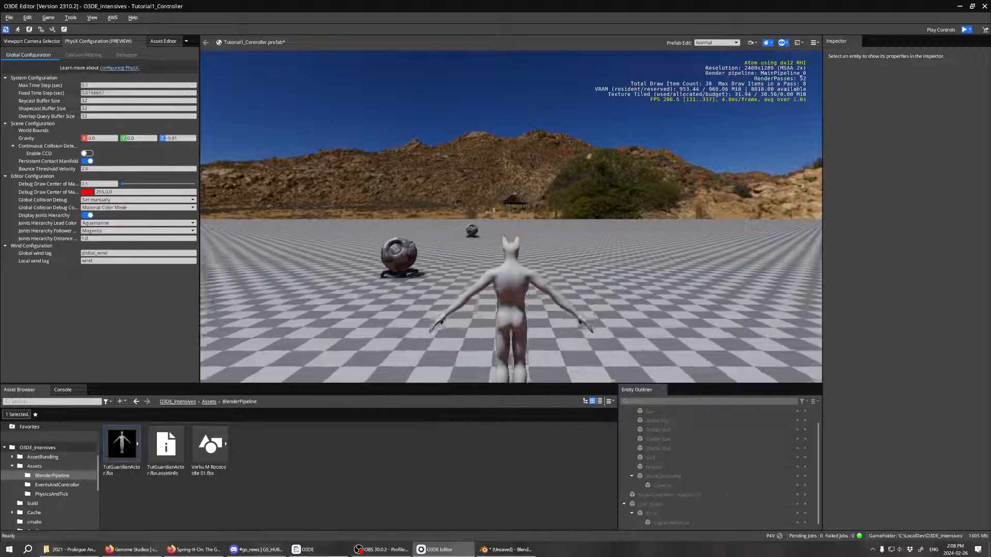
{"action": "key", "text": "d"}
{"action": "key", "text": "Escape"}
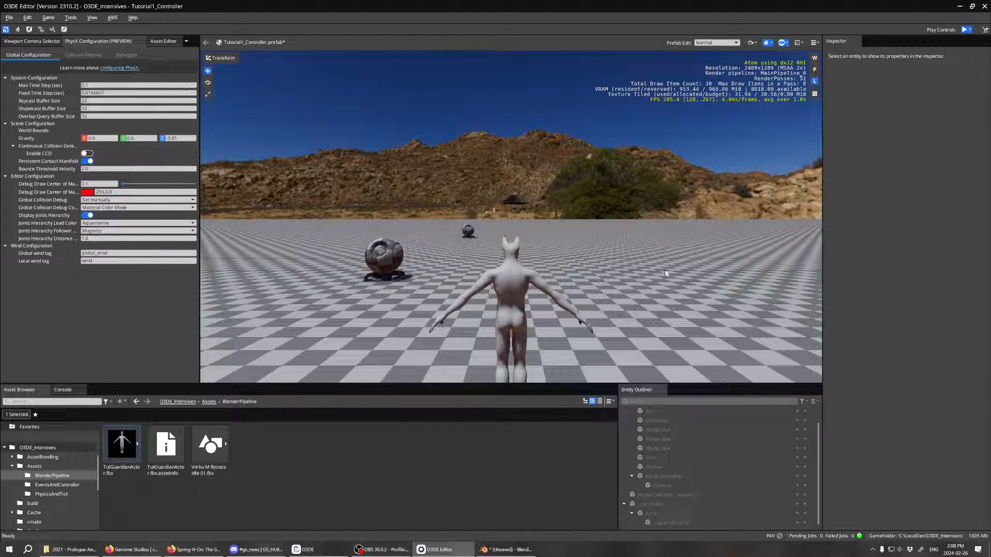
- Switch to Blender, create a new action for the armature, and enlarge the Action Editor area
{"action": "left_click", "coordinate": [506, 550]}
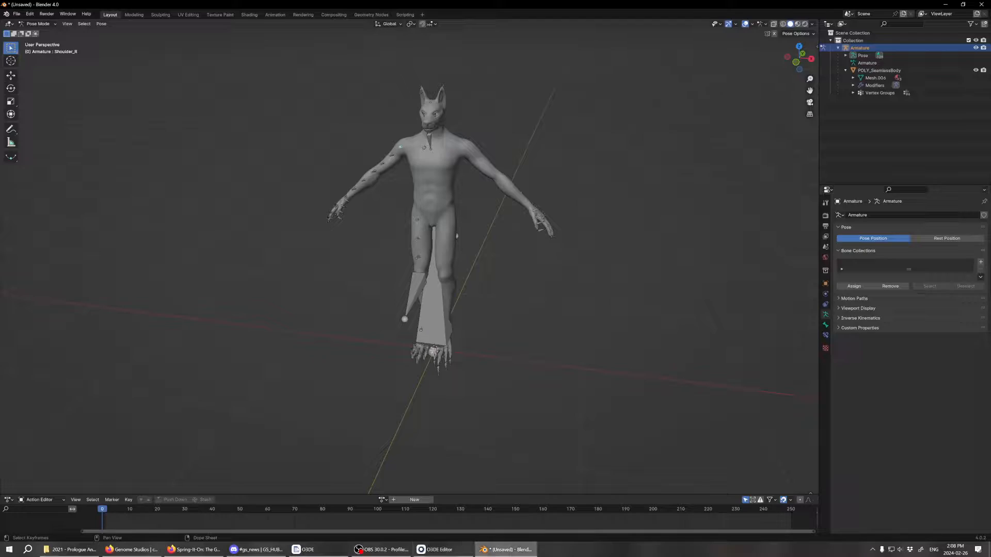
{"action": "left_click", "coordinate": [412, 500]}
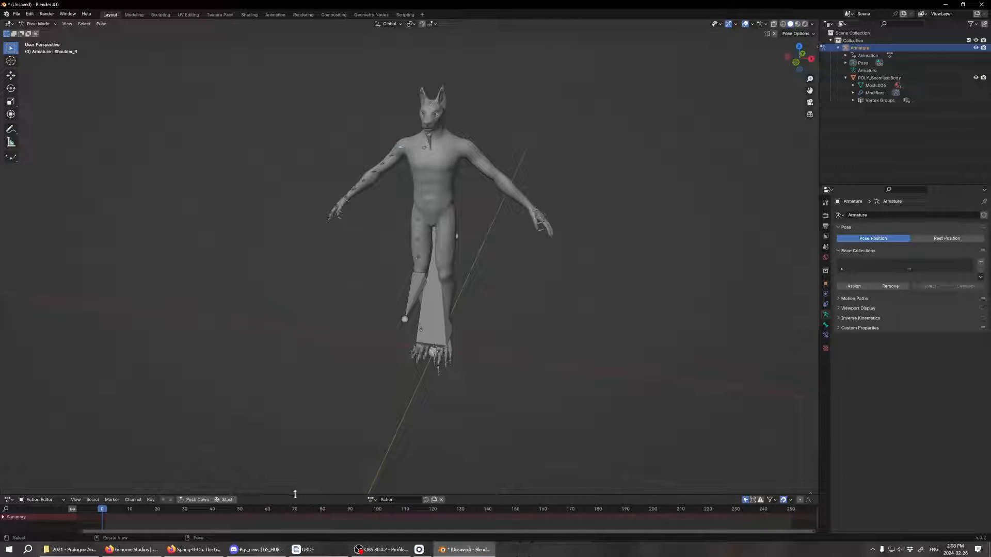
{"action": "left_click_drag", "start_coordinate": [294, 494], "coordinate": [313, 342]}
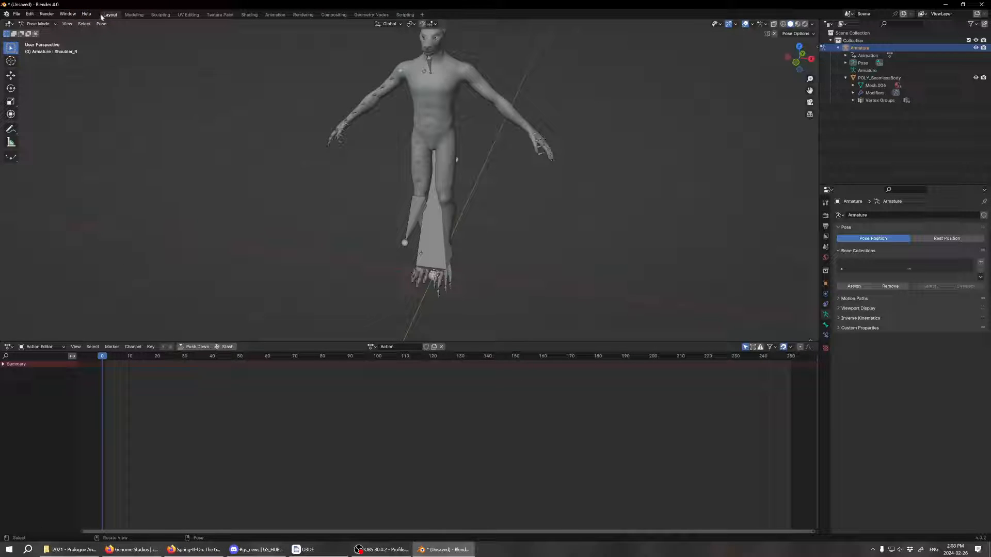
- Switch to the Animation workspace and set its Dope Sheet to Action Editor mode
{"action": "left_click", "coordinate": [275, 14]}
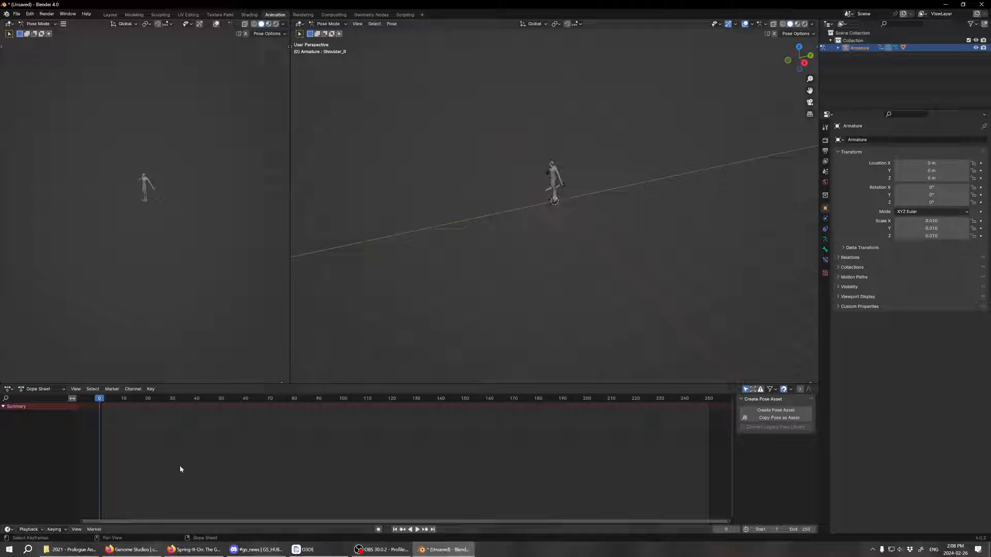
{"action": "right_click", "coordinate": [481, 229]}
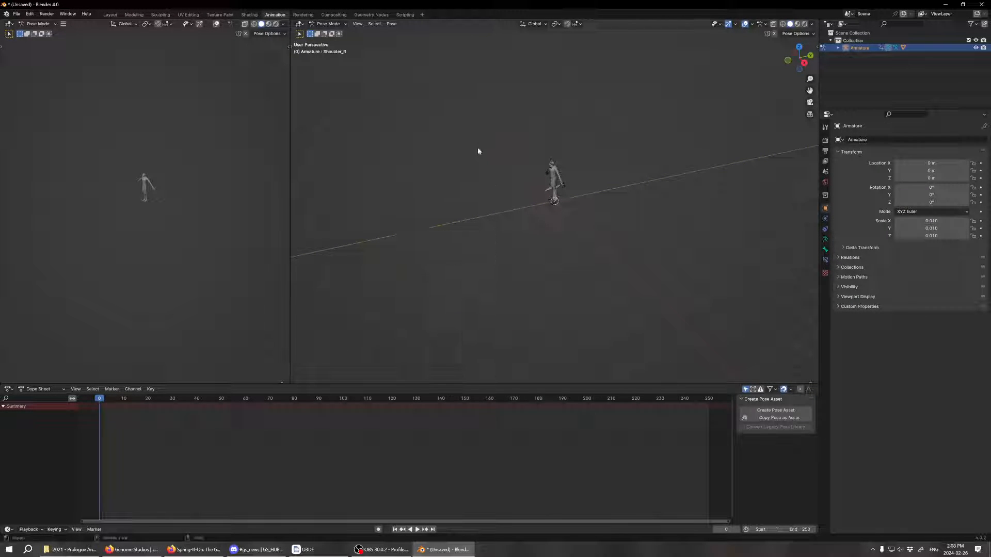
{"action": "scroll", "coordinate": [478, 147], "scroll_direction": "up", "scroll_amount": 5}
{"action": "middle_click_drag", "start_coordinate": [478, 148], "coordinate": [516, 253]}
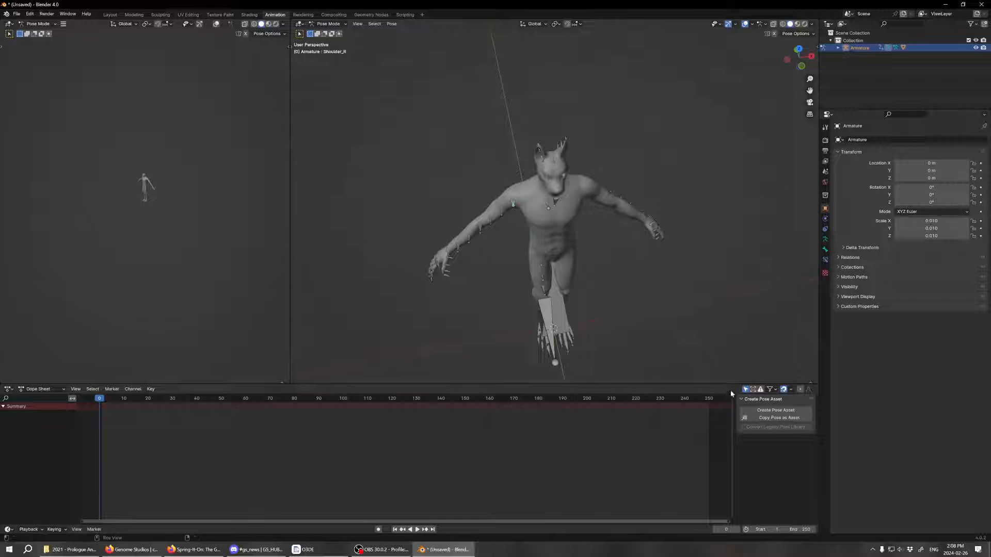
{"action": "left_click", "coordinate": [39, 389]}
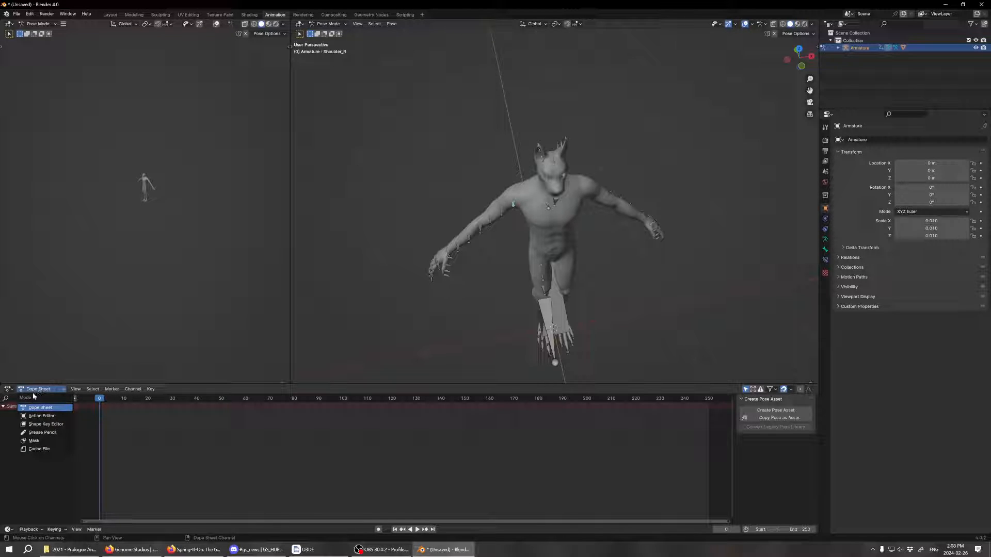
{"action": "left_click", "coordinate": [8, 390]}
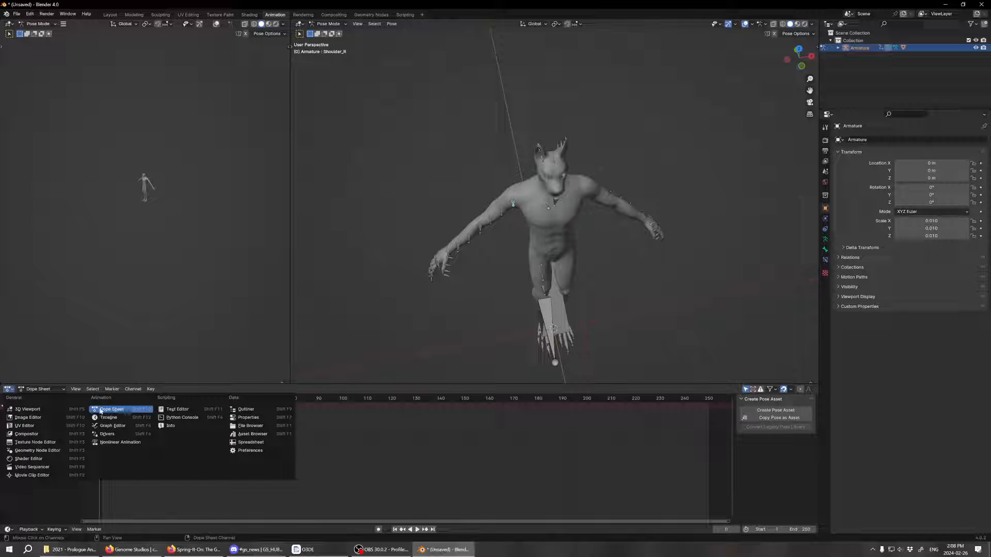
{"action": "left_click", "coordinate": [106, 411]}
{"action": "left_click", "coordinate": [41, 390]}
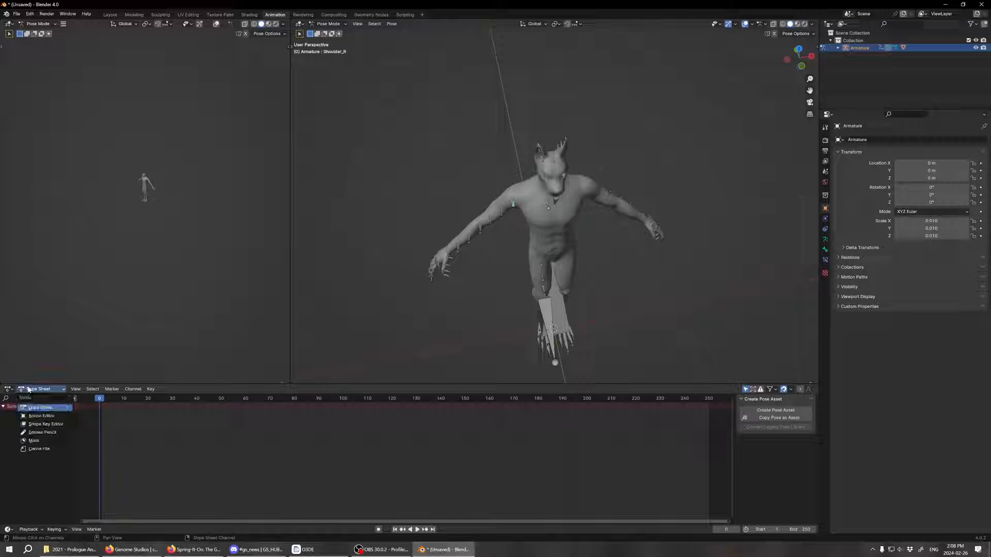
{"action": "left_click", "coordinate": [42, 416]}
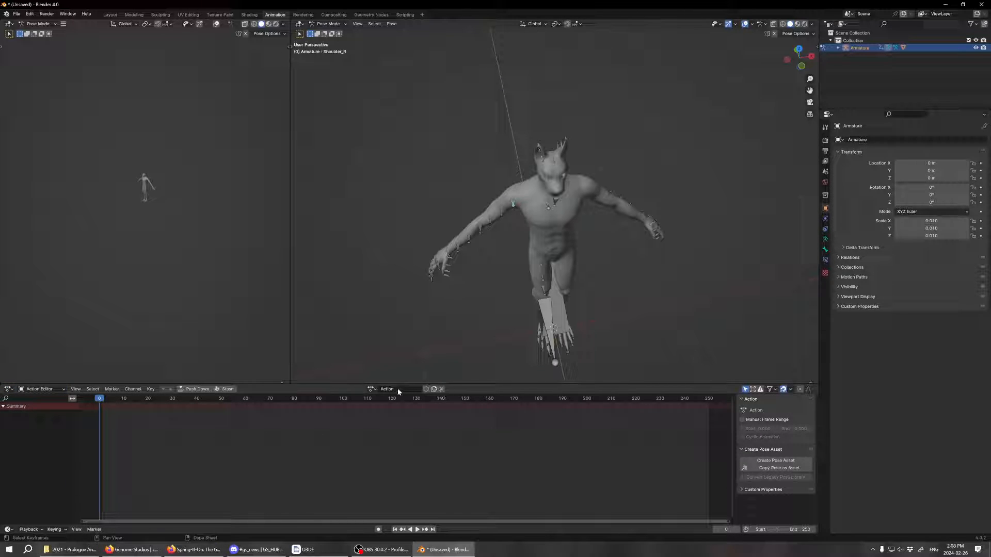
- Rename the armature's new action to RestPose
{"action": "left_click", "coordinate": [371, 389]}
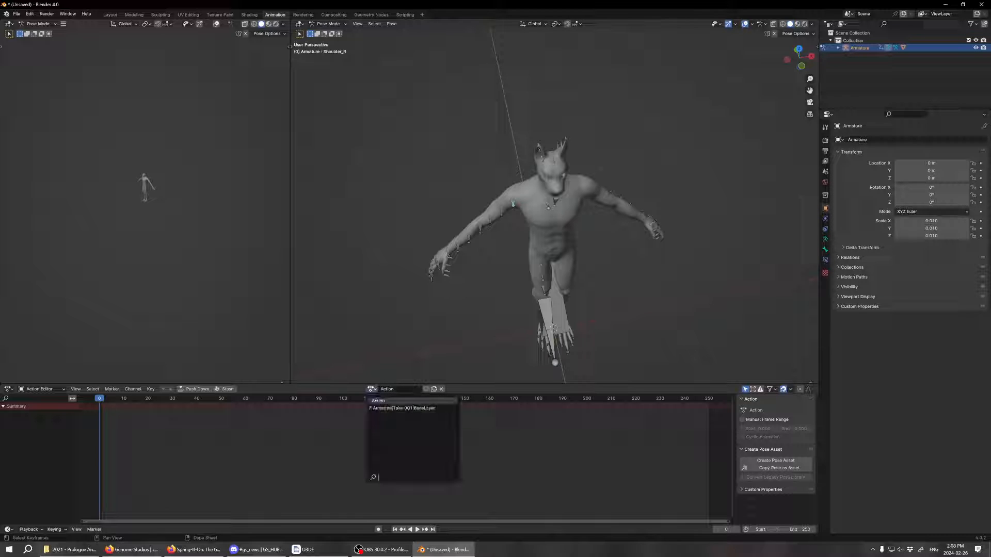
{"action": "left_click", "coordinate": [392, 390]}
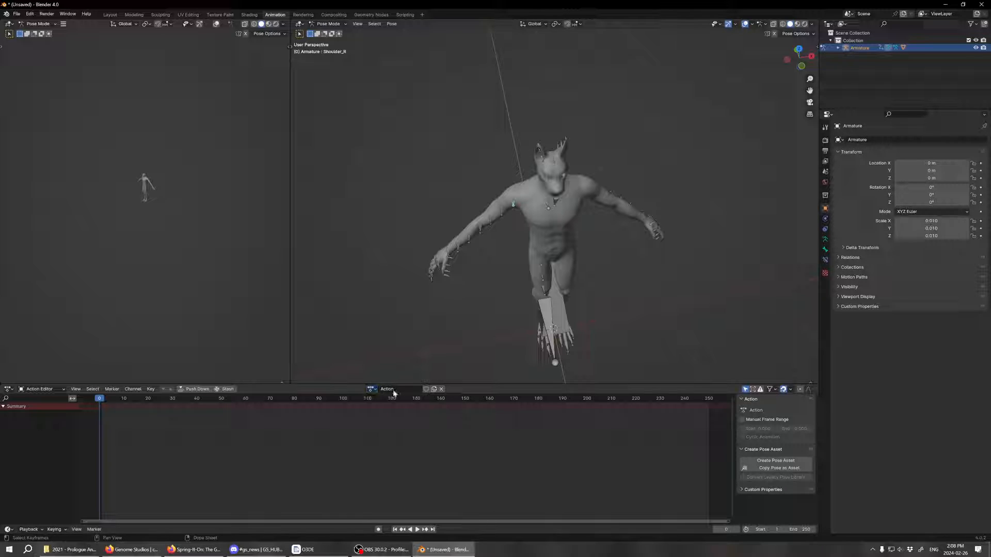
{"action": "left_click", "coordinate": [392, 391]}
{"action": "type", "text": "RestPose"}
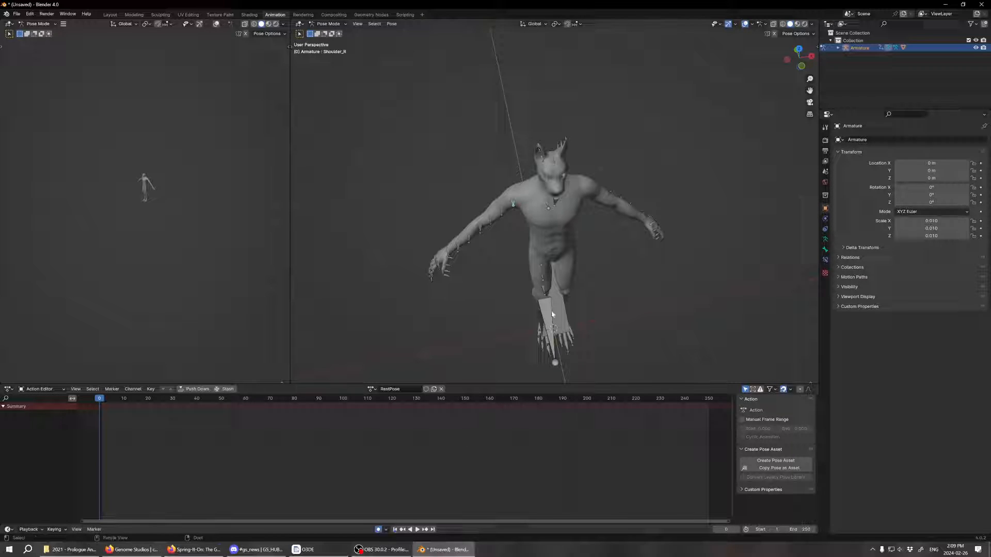
- Select all bones of the armature and insert a rotation keyframe for them at frame 0
{"action": "right_click", "coordinate": [631, 287]}
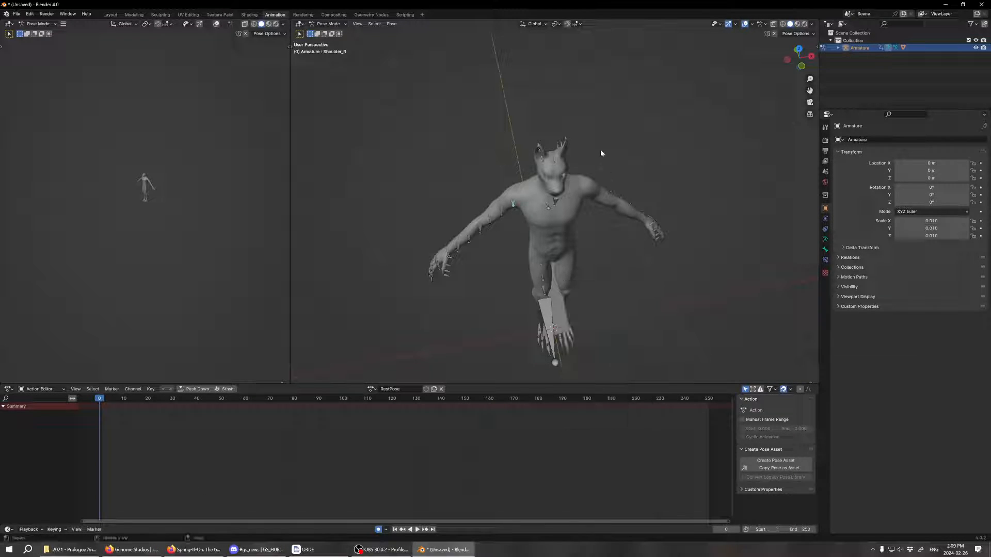
{"action": "middle_click_drag", "start_coordinate": [600, 150], "coordinate": [616, 246]}
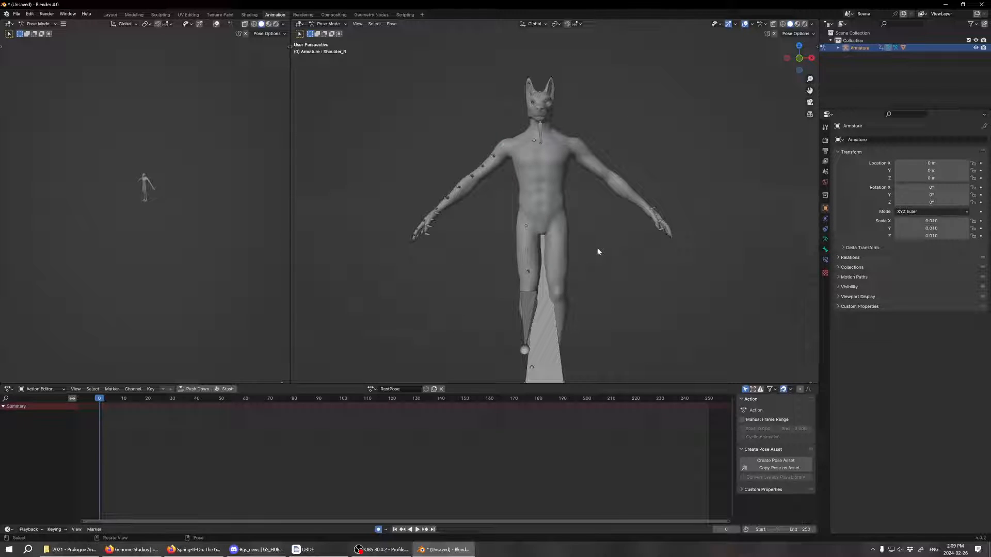
{"action": "key", "text": "a"}
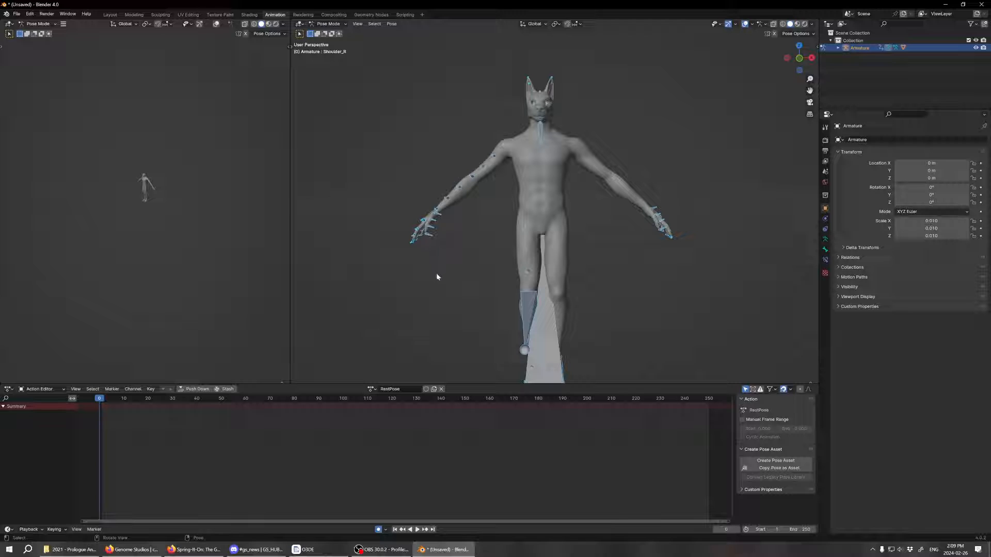
{"action": "middle_click_drag", "start_coordinate": [437, 277], "coordinate": [476, 277]}
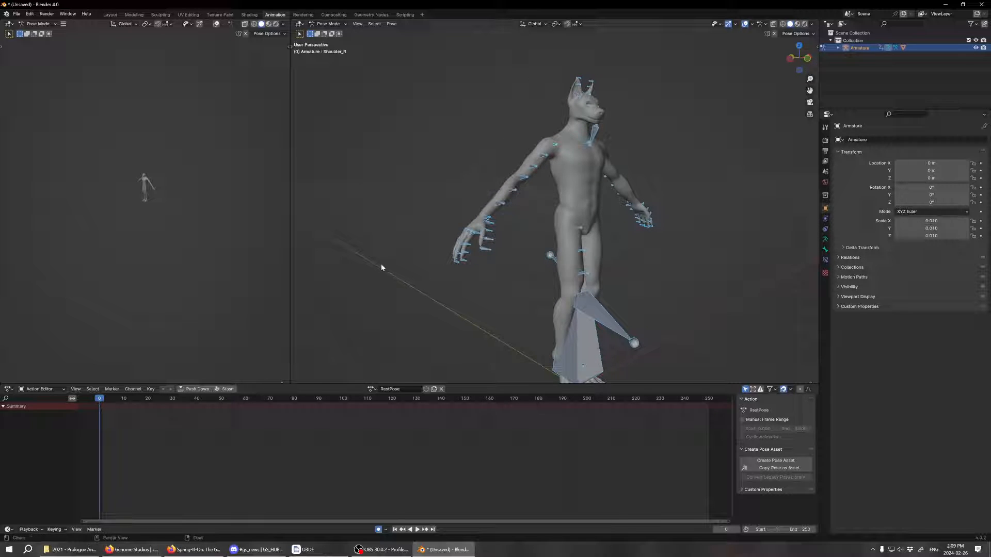
{"action": "key", "text": "i"}
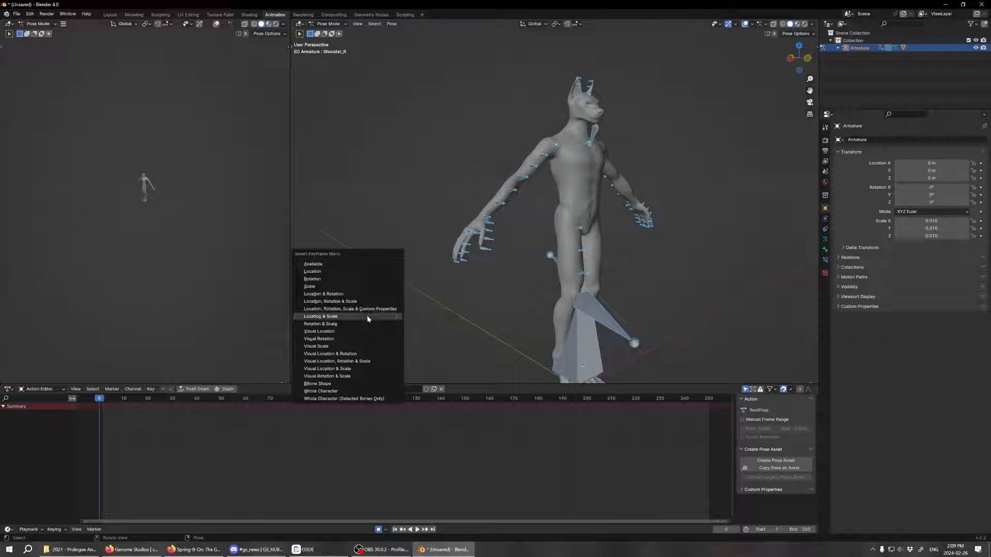
{"action": "left_click", "coordinate": [362, 281]}
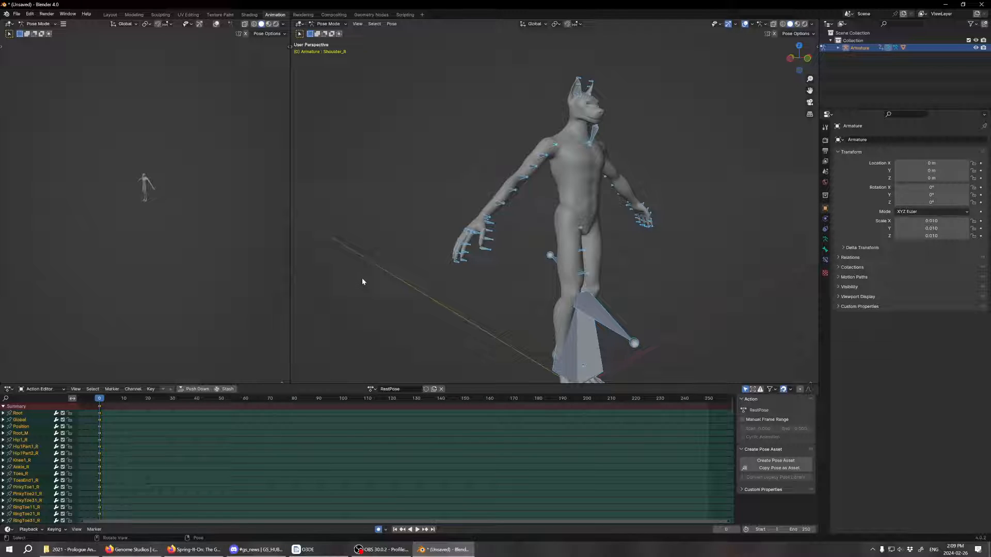
- Rotate the Shoulder_R bone about the global Y axis until the right arm hangs beside the body
{"action": "left_click", "coordinate": [554, 148]}
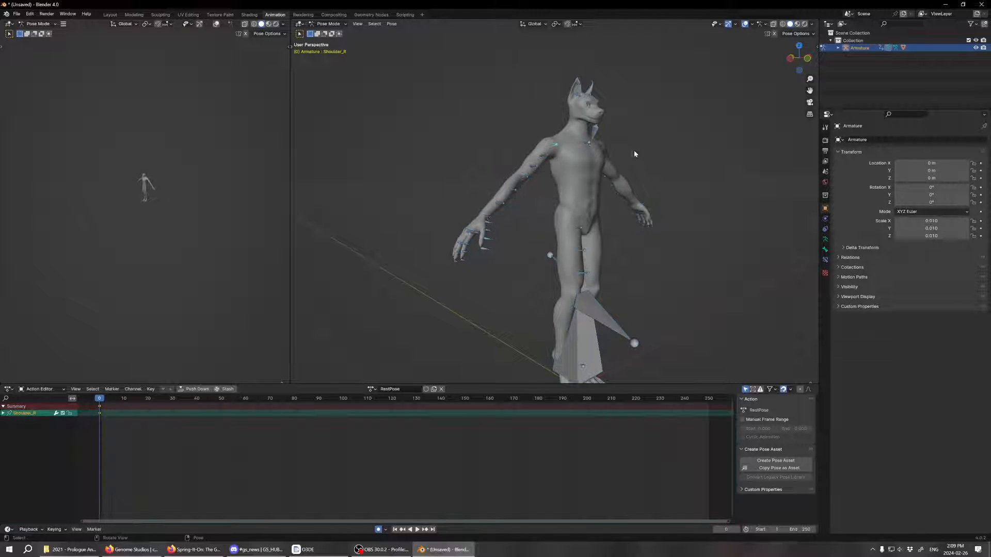
{"action": "middle_click_drag", "start_coordinate": [662, 146], "coordinate": [630, 155]}
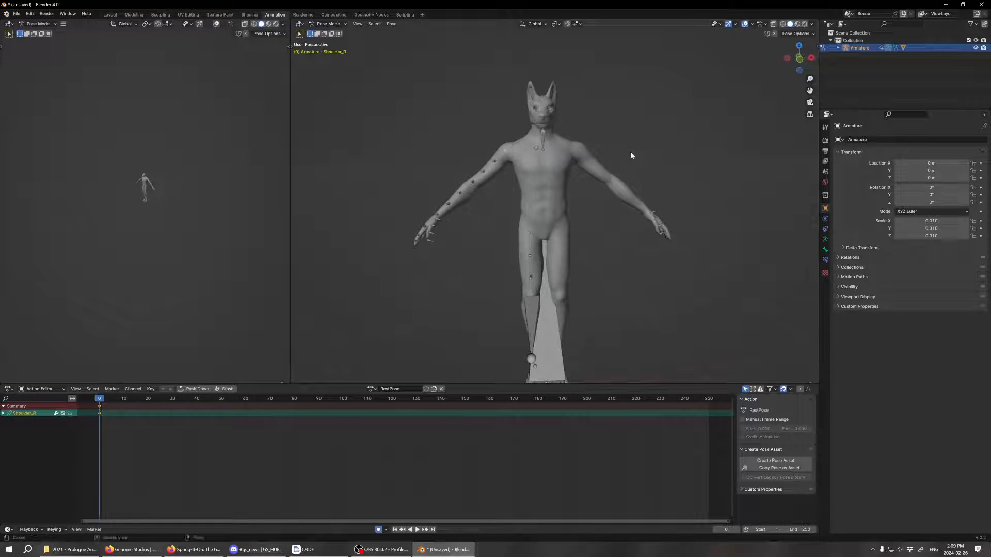
{"action": "key", "text": "r"}
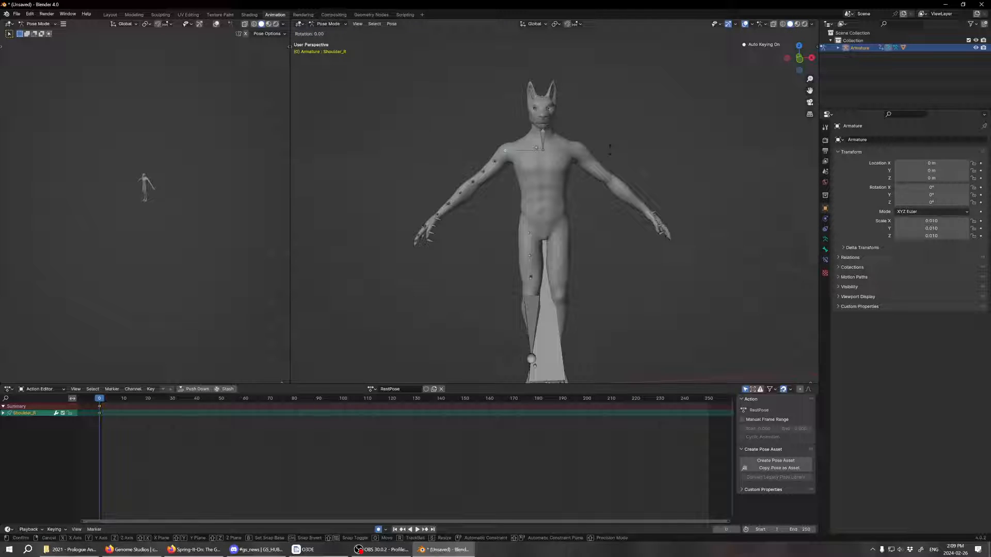
{"action": "key", "text": "y"}
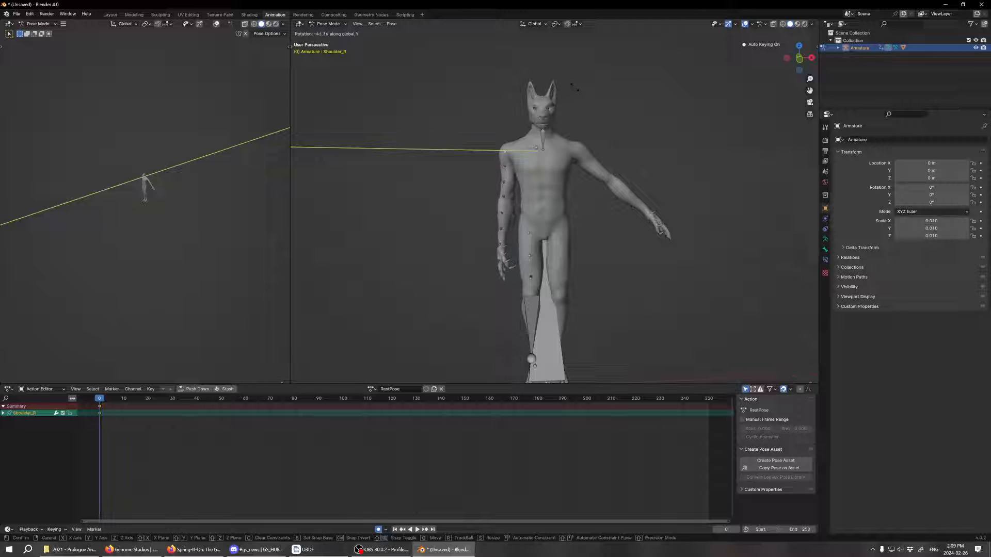
{"action": "left_click", "coordinate": [581, 164]}
- Rotate the Shoulder_L bone about the global Y axis until the left arm hangs beside the body
{"action": "left_click", "coordinate": [578, 151]}
{"action": "mouse_move", "coordinate": [612, 141]}
{"action": "middle_mouse_down"}
{"action": "mouse_move", "coordinate": [499, 157]}
{"action": "mouse_move", "coordinate": [620, 141]}
{"action": "mouse_move", "coordinate": [605, 138]}
{"action": "mouse_move", "coordinate": [626, 132]}
{"action": "middle_mouse_up"}
{"action": "key", "text": "r"}
{"action": "key", "text": "y"}
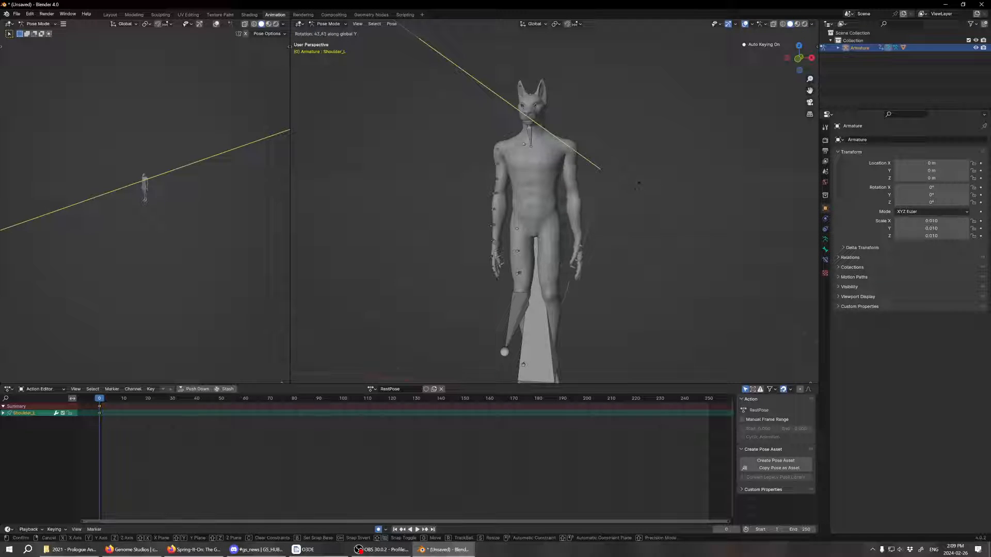
{"action": "left_click", "coordinate": [631, 197]}
{"action": "mouse_move", "coordinate": [468, 211]}
{"action": "middle_mouse_down"}
{"action": "mouse_move", "coordinate": [463, 231]}
{"action": "mouse_move", "coordinate": [469, 222]}
{"action": "middle_mouse_up"}
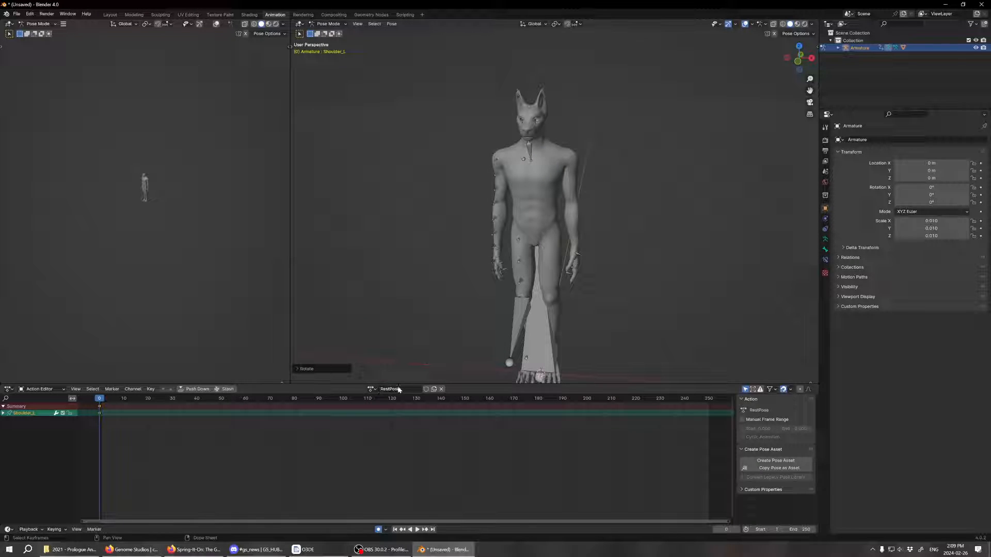
- Duplicate the RestPose action and name the copy PowerPose
{"action": "left_click", "coordinate": [435, 390]}
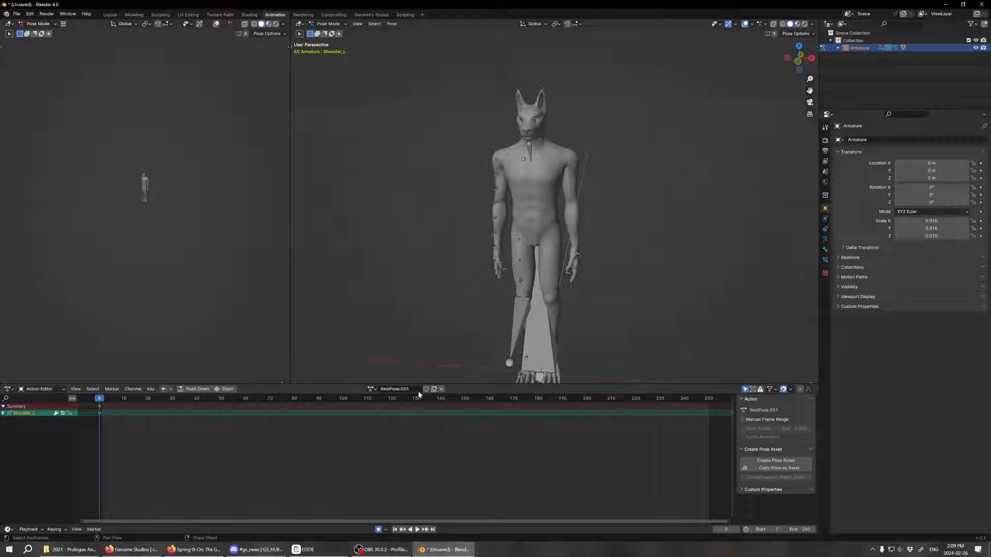
{"action": "left_click", "coordinate": [410, 391]}
{"action": "type", "text": "PowerPose"}
- Rotate Shoulder_R about the global Y axis to raise the right arm diagonally upward, and select the Elbow_R bone
{"action": "key", "text": "r"}
{"action": "key", "text": "y"}
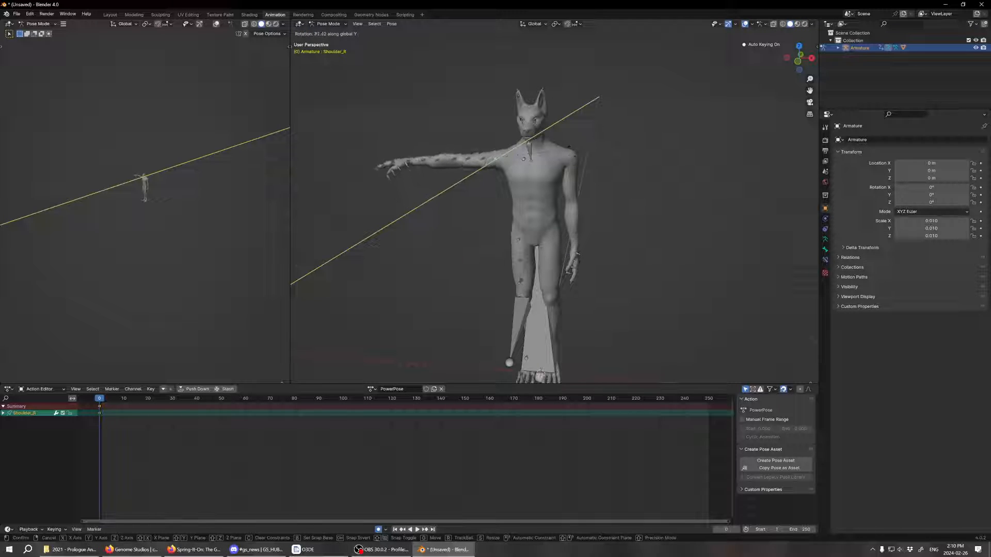
{"action": "left_click", "coordinate": [526, 177]}
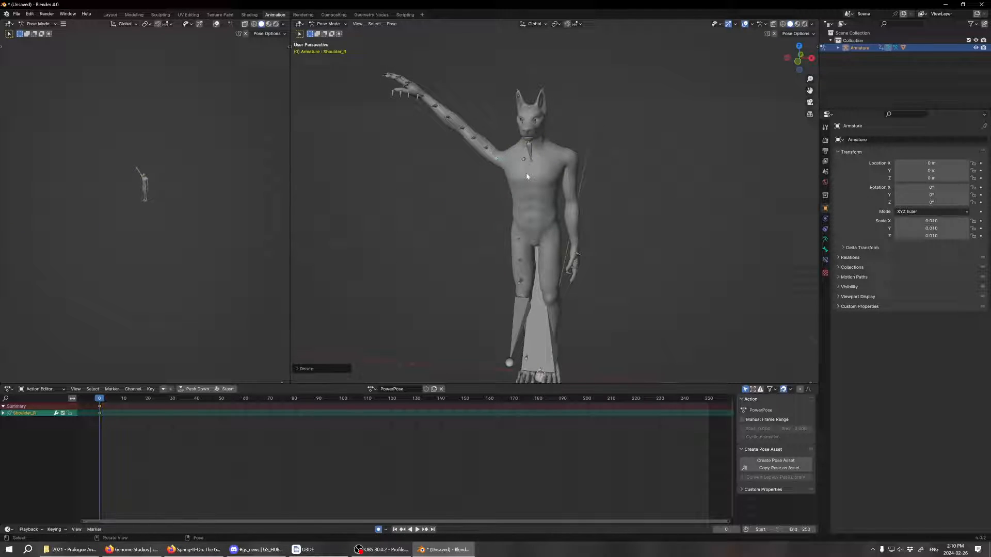
{"action": "left_click", "coordinate": [448, 117]}
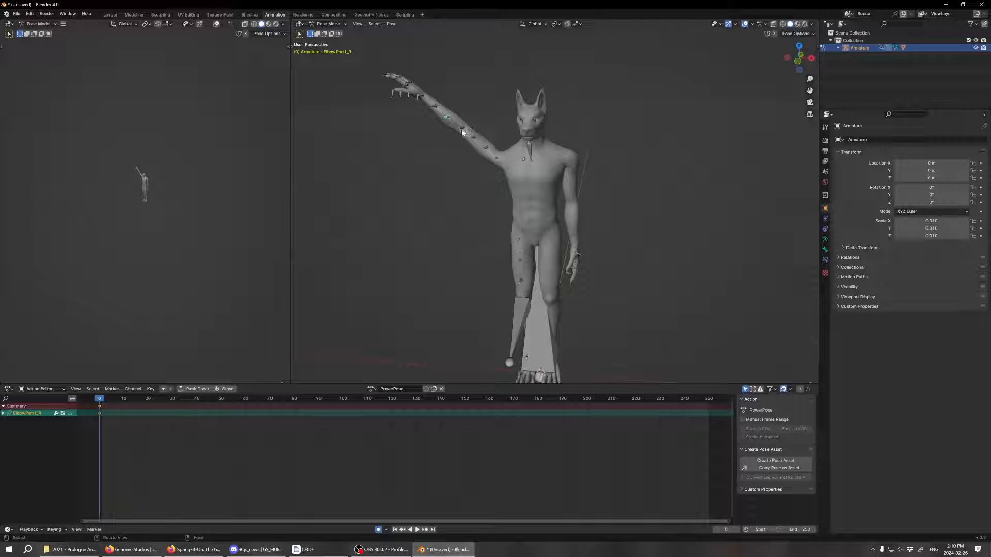
{"action": "left_click", "coordinate": [462, 132]}
{"action": "key", "text": "r"}
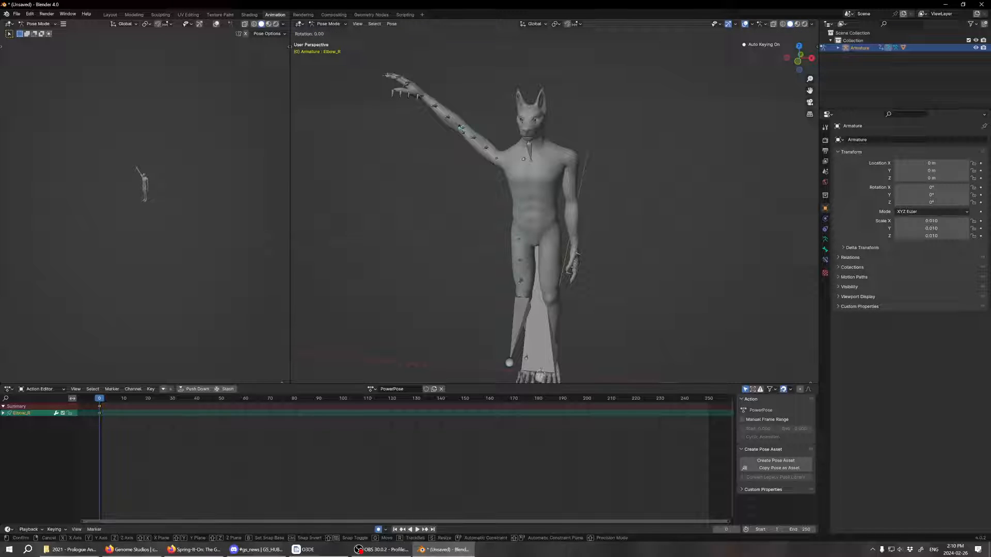
{"action": "key", "text": "x"}
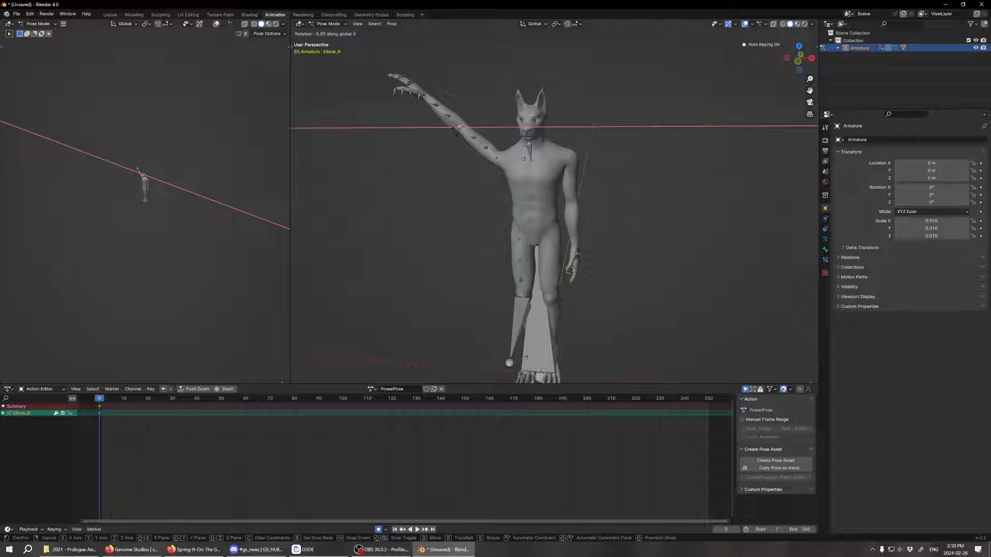
{"action": "key", "text": "z"}
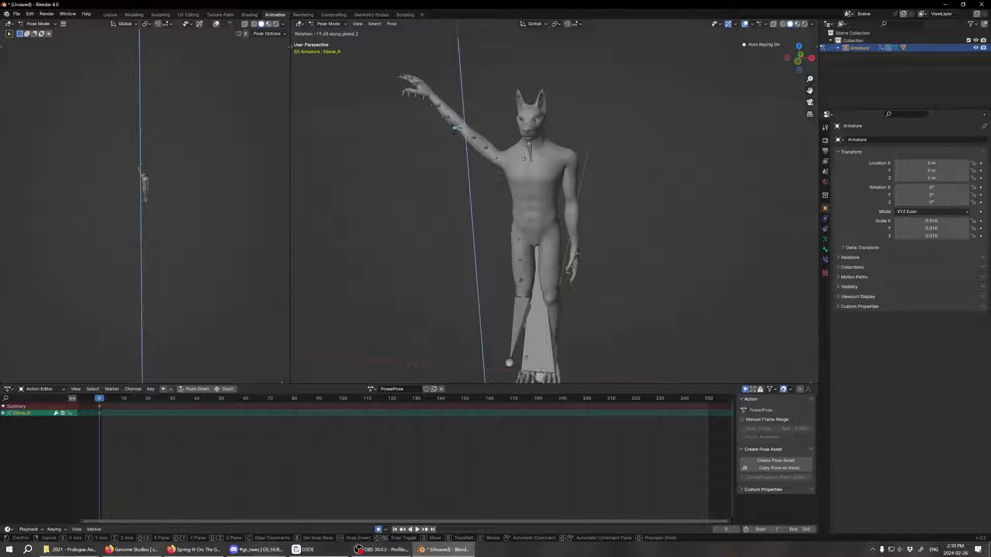
{"action": "left_click", "coordinate": [453, 127]}
{"action": "right_click", "coordinate": [462, 141]}
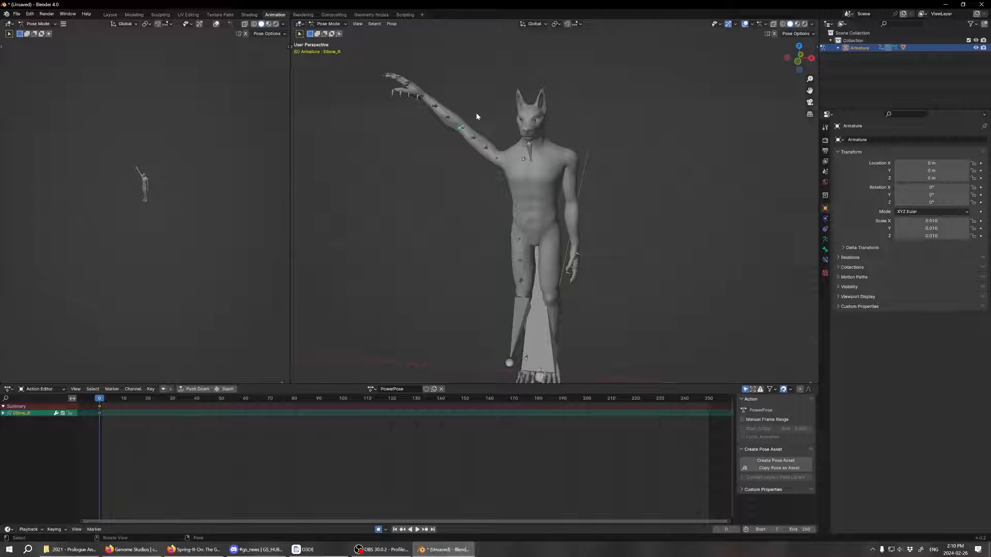
- Rotate the Elbow_R bone about the global Y axis to bend the right forearm slightly upward
{"action": "key", "text": "r"}
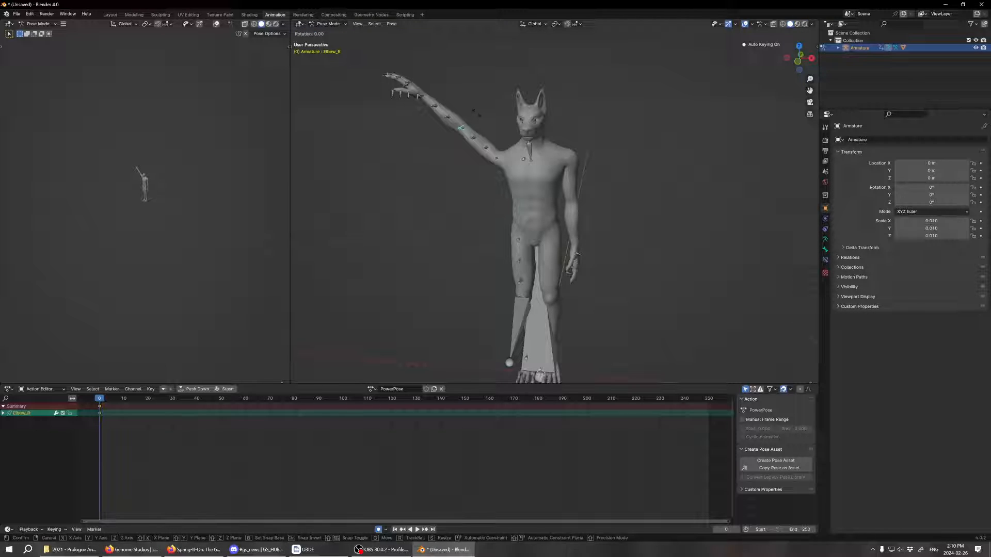
{"action": "key", "text": "y"}
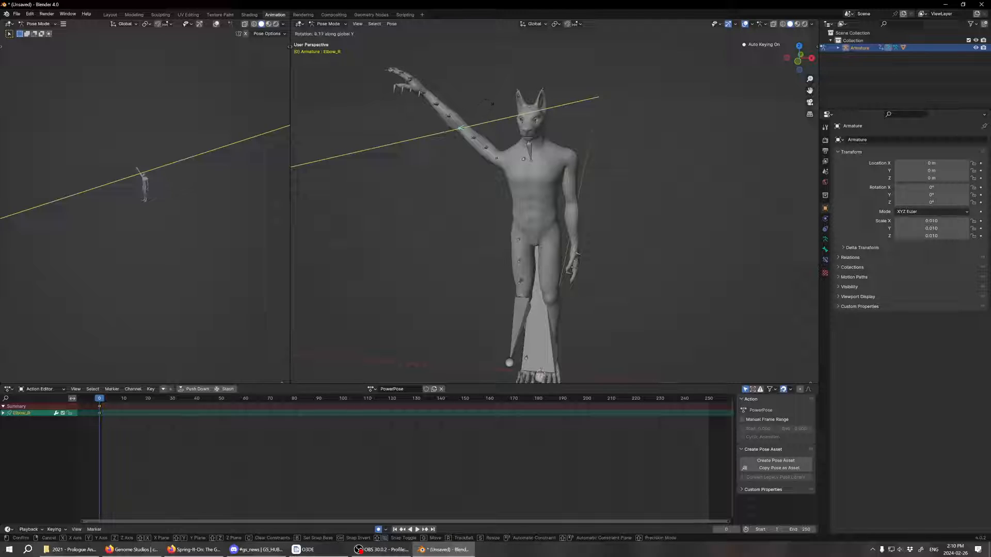
{"action": "left_click", "coordinate": [501, 97]}
{"action": "right_click", "coordinate": [530, 92]}
{"action": "left_click", "coordinate": [532, 93]}
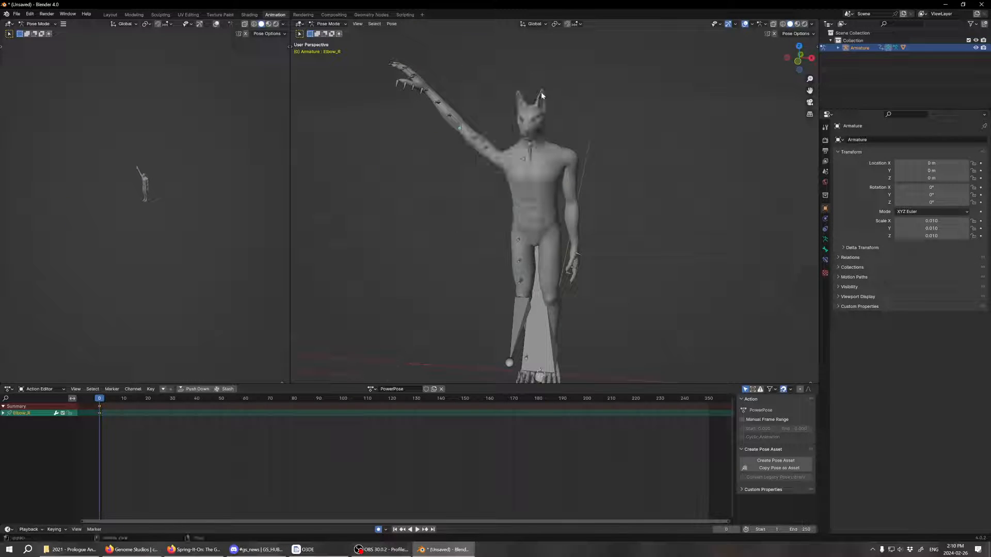
- Select the Shoulder_L bone and rotate it about the global Y axis to raise the left arm diagonally upward
{"action": "left_click", "coordinate": [573, 172]}
{"action": "left_click", "coordinate": [570, 164]}
{"action": "left_click", "coordinate": [568, 183]}
{"action": "right_click", "coordinate": [594, 168]}
{"action": "middle_click_drag", "start_coordinate": [643, 88], "coordinate": [501, 171]}
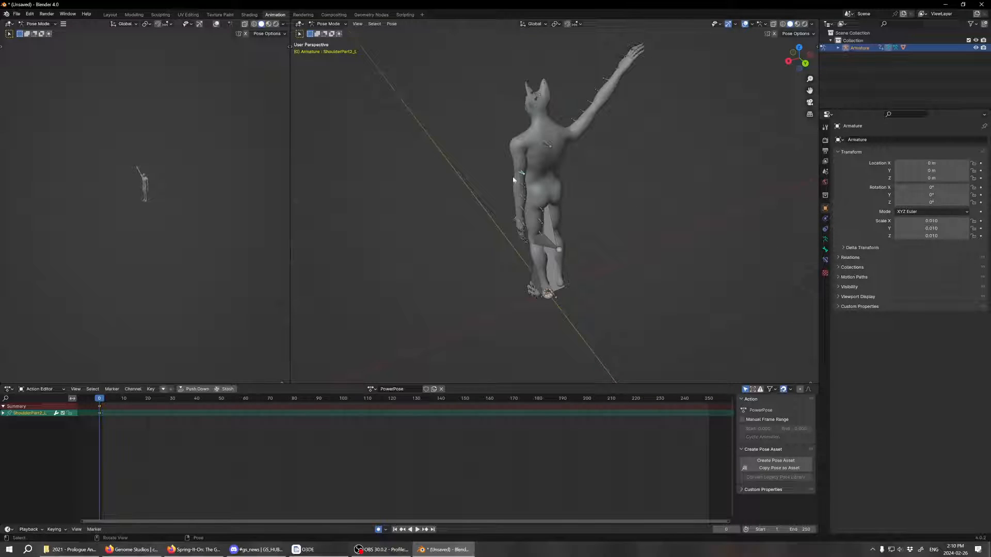
{"action": "left_click", "coordinate": [520, 149]}
{"action": "key", "text": "r"}
{"action": "key", "text": "y"}
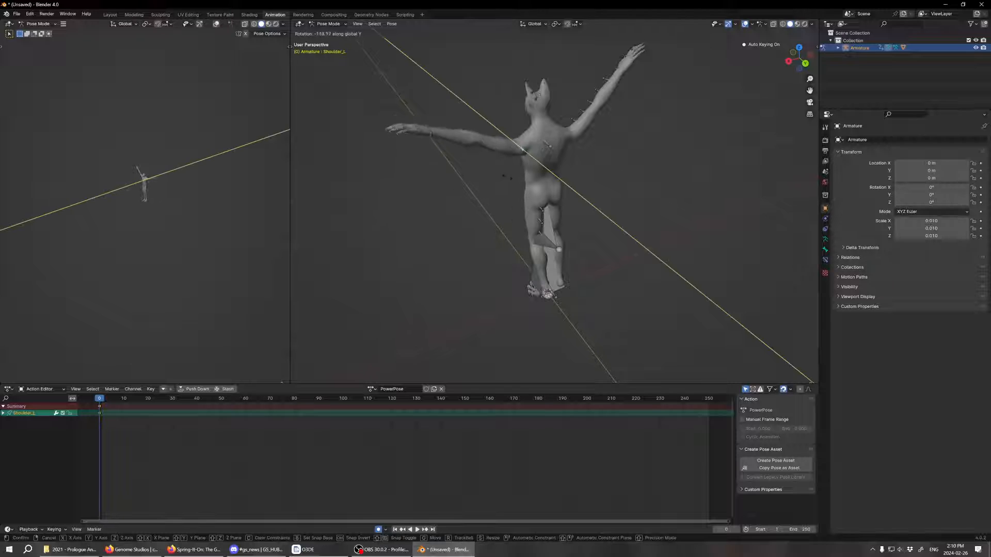
{"action": "left_click", "coordinate": [469, 195]}
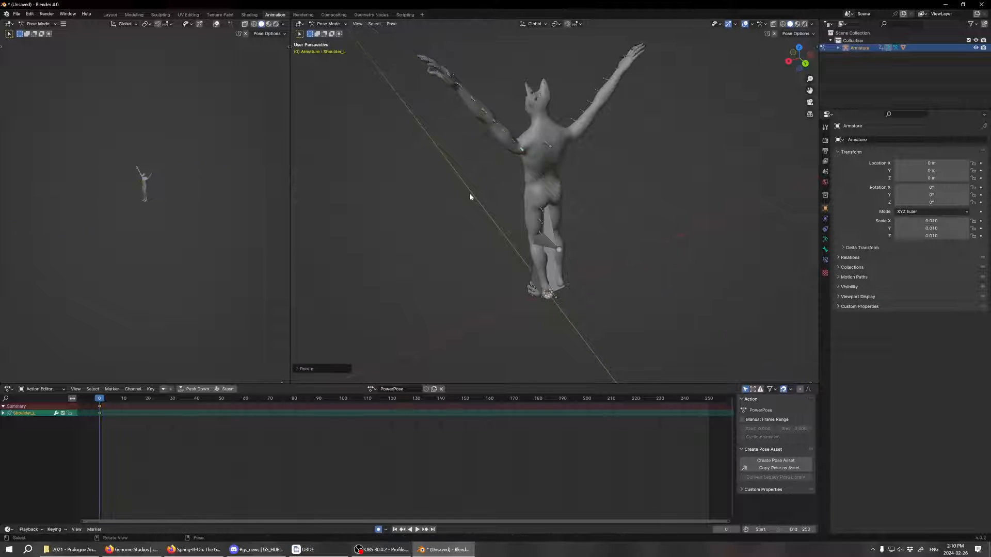
- Rotate the Hip1_L bone about the global X axis to kick the left leg forward
{"action": "left_click", "coordinate": [543, 208]}
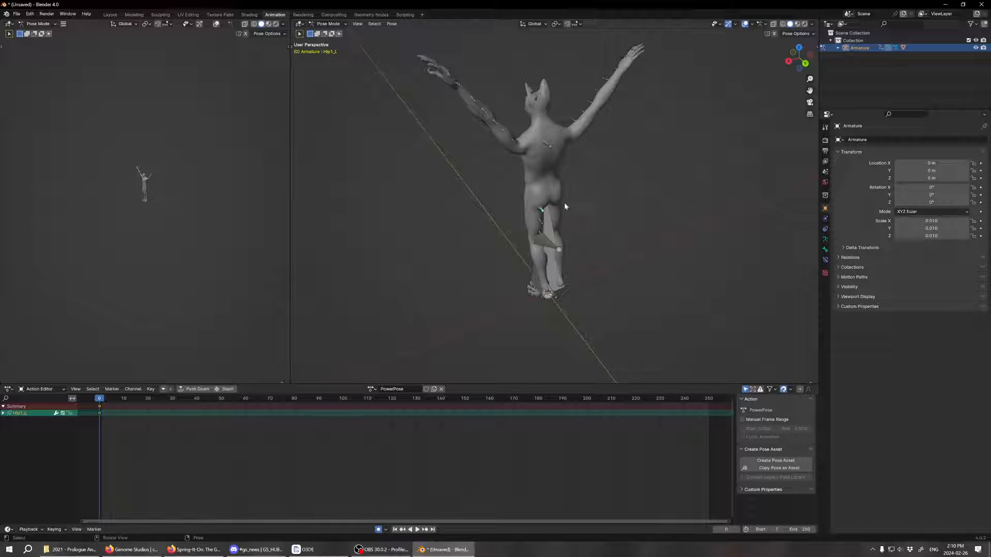
{"action": "key", "text": "r"}
{"action": "key", "text": "x"}
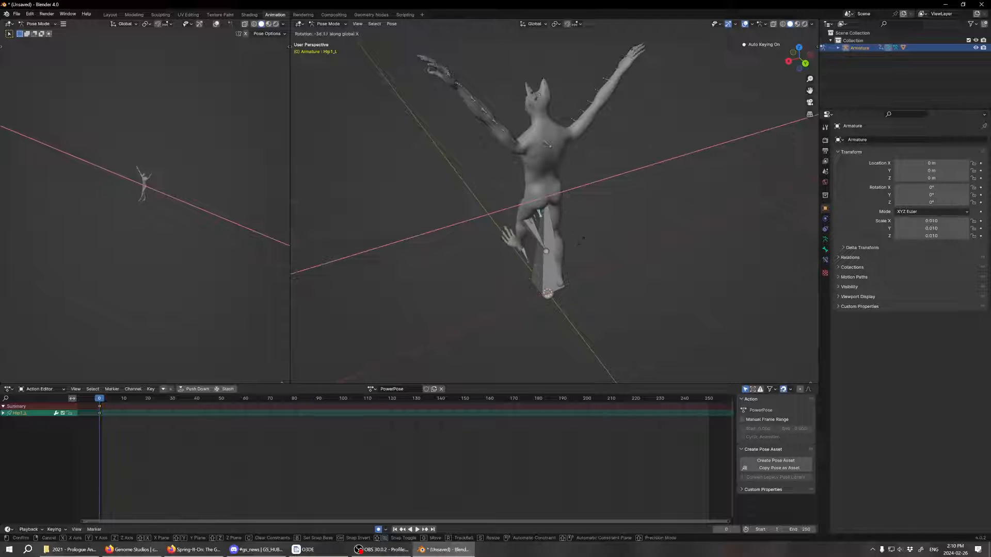
{"action": "left_click", "coordinate": [562, 122]}
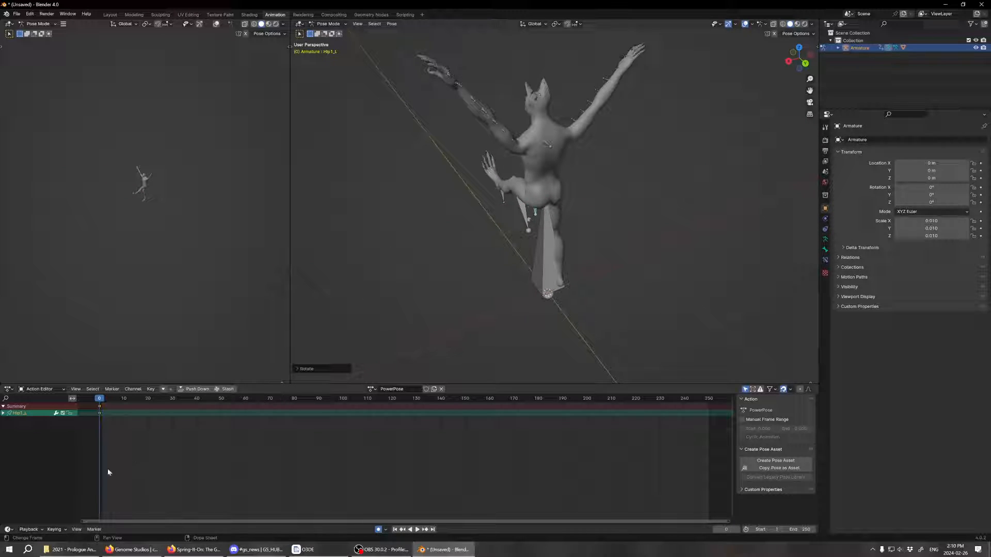
{"action": "middle_click_drag", "start_coordinate": [382, 288], "coordinate": [475, 246]}
- Switch the armature to the RestPose action and back to PowerPose to compare the two poses
{"action": "left_click", "coordinate": [393, 389]}
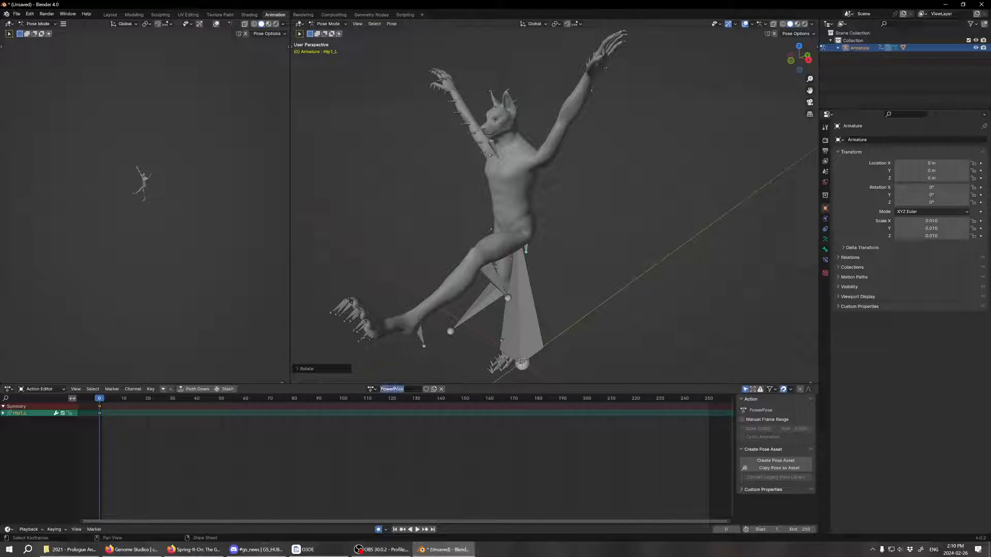
{"action": "left_click", "coordinate": [370, 389]}
{"action": "left_click", "coordinate": [382, 419]}
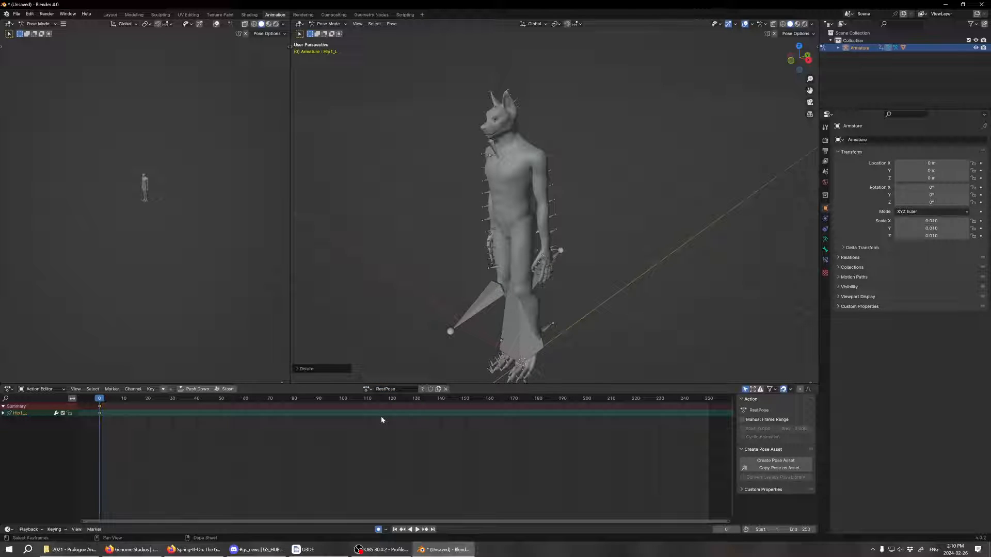
{"action": "left_click", "coordinate": [370, 389]}
{"action": "left_click", "coordinate": [369, 423]}
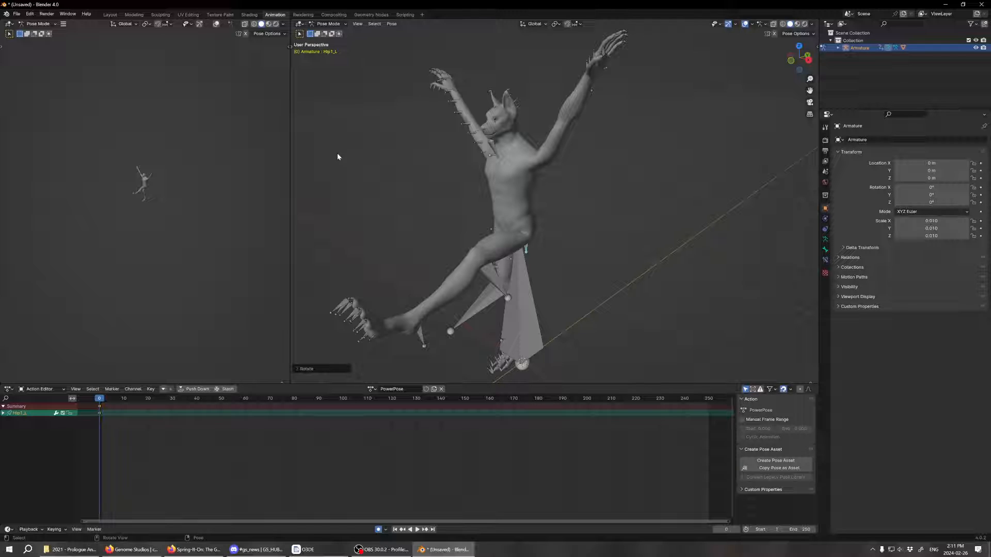
- Save the file in the BlenderPipeline folder as AnimBundlePriorityAsset.blend
{"action": "key", "text": "ctrl+s"}
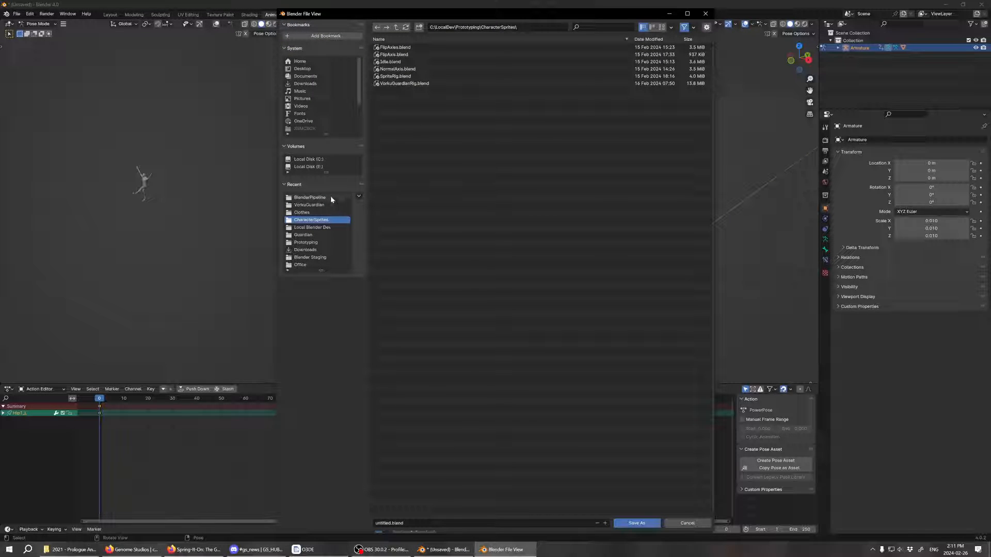
{"action": "left_click", "coordinate": [331, 199]}
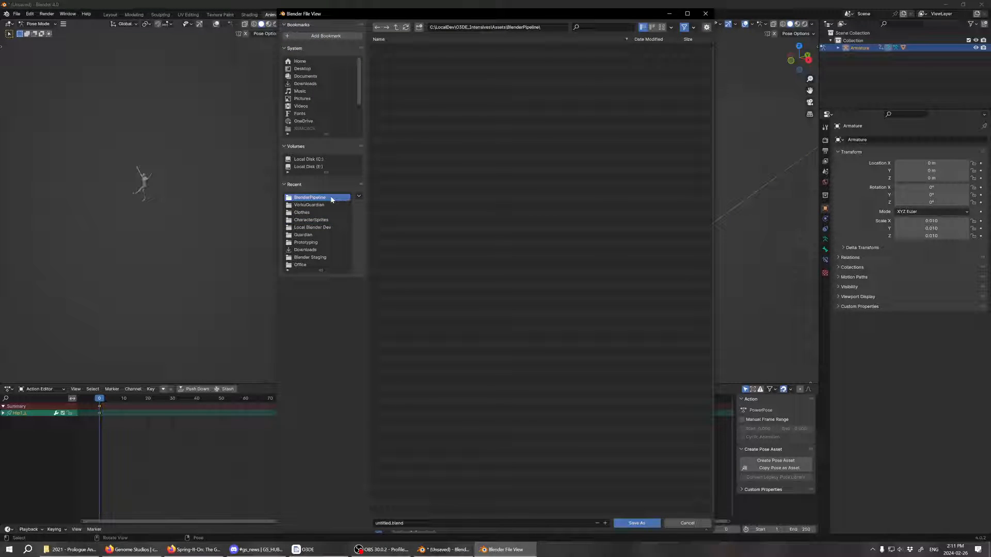
{"action": "left_click", "coordinate": [437, 521]}
{"action": "left_click", "coordinate": [375, 523]}
{"action": "key", "text": "Delete"}
{"action": "key", "text": "Delete"}
{"action": "key", "text": "Delete"}
{"action": "key", "text": "Delete"}
{"action": "key", "text": "Delete"}
{"action": "type", "text": "AnimBndL"}
{"action": "key", "text": "BackSpace"}
{"action": "key", "text": "BackSpace"}
{"action": "key", "text": "BackSpace"}
{"action": "type", "text": "undlePriorityAsset"}
{"action": "key", "text": "Left"}
{"action": "key", "text": "Left"}
{"action": "key", "text": "Left"}
{"action": "key", "text": "Left"}
{"action": "key", "text": "Left"}
{"action": "key", "text": "Left"}
{"action": "key", "text": "Left"}
{"action": "key", "text": "Left"}
{"action": "key", "text": "Left"}
{"action": "key", "text": "Left"}
{"action": "key", "text": "Left"}
{"action": "key", "text": "Left"}
{"action": "key", "text": "Left"}
{"action": "key", "text": "Left"}
{"action": "key", "text": "Delete"}
{"action": "key", "text": "Delete"}
{"action": "type", "text": "ni"}
{"action": "key", "text": "Return"}
{"action": "left_click", "coordinate": [640, 523]}
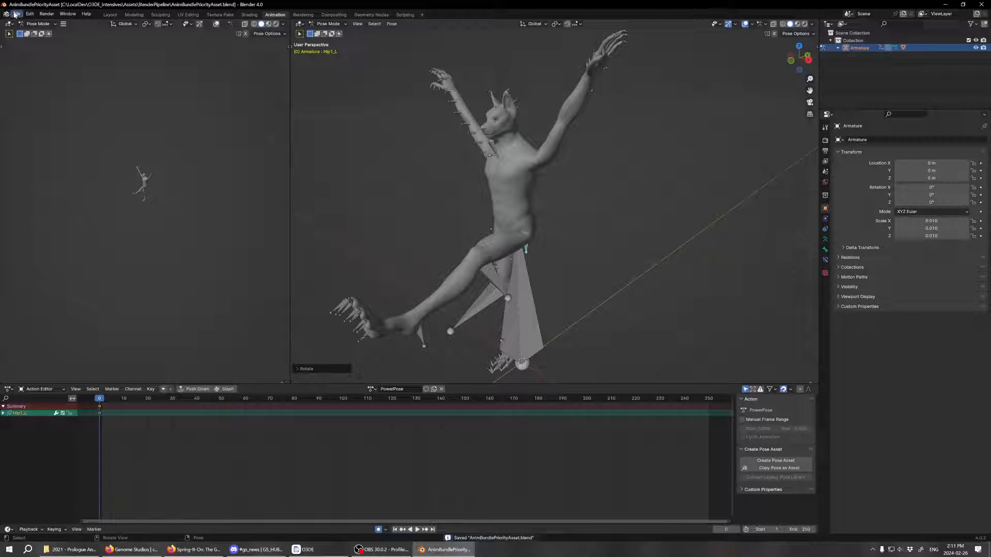
- Save another version of the file in the same BlenderPipeline folder as AnimExportDummy.blend
{"action": "key", "text": "ctrl+shift+s"}
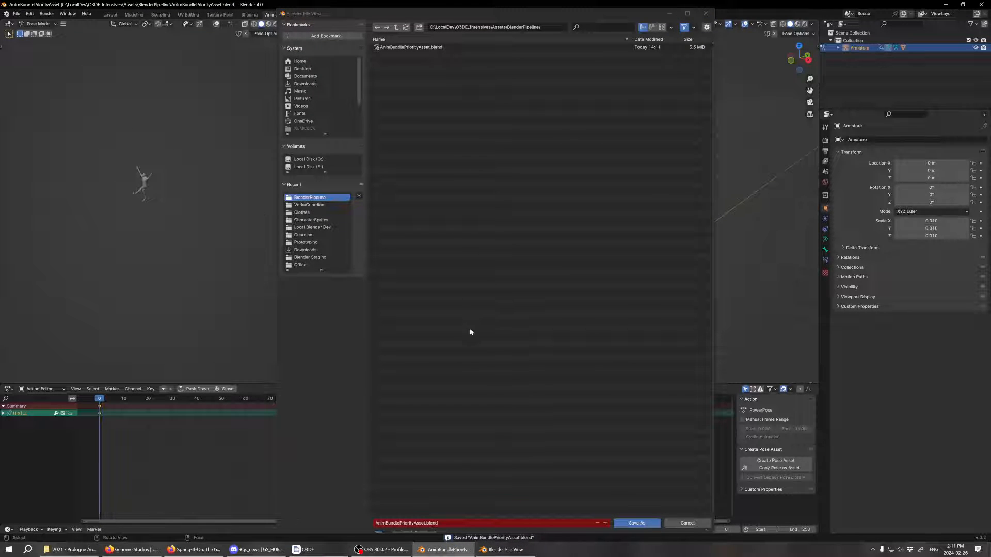
{"action": "left_click", "coordinate": [466, 523]}
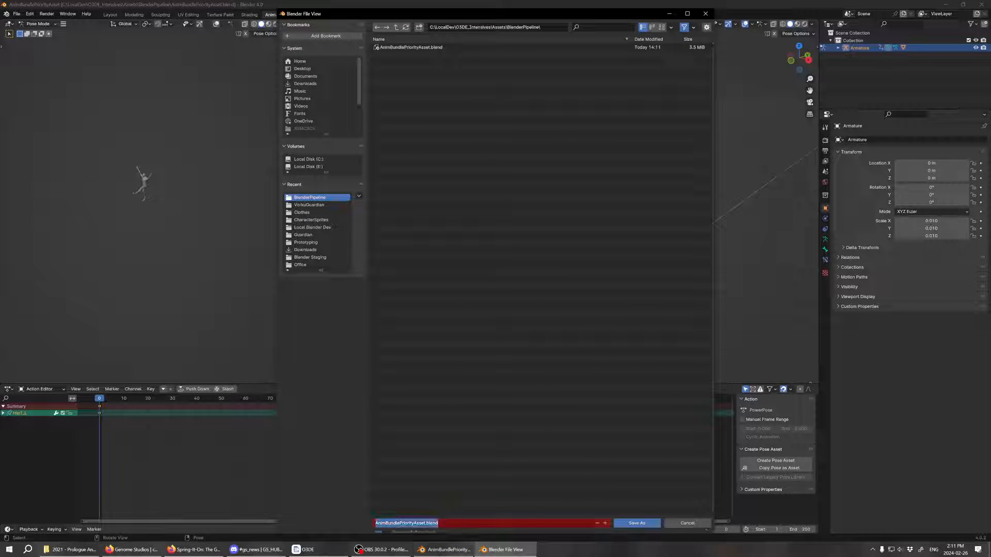
{"action": "left_click", "coordinate": [424, 523]}
{"action": "key", "text": "shift+Home"}
{"action": "type", "text": "AnimExpo"}
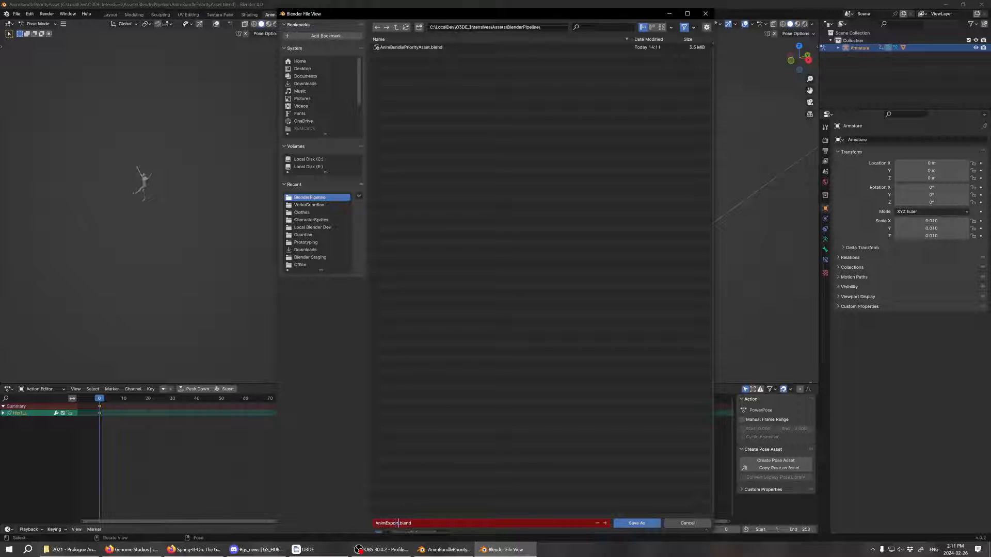
{"action": "type", "text": "rtDummy"}
{"action": "left_click", "coordinate": [643, 524]}
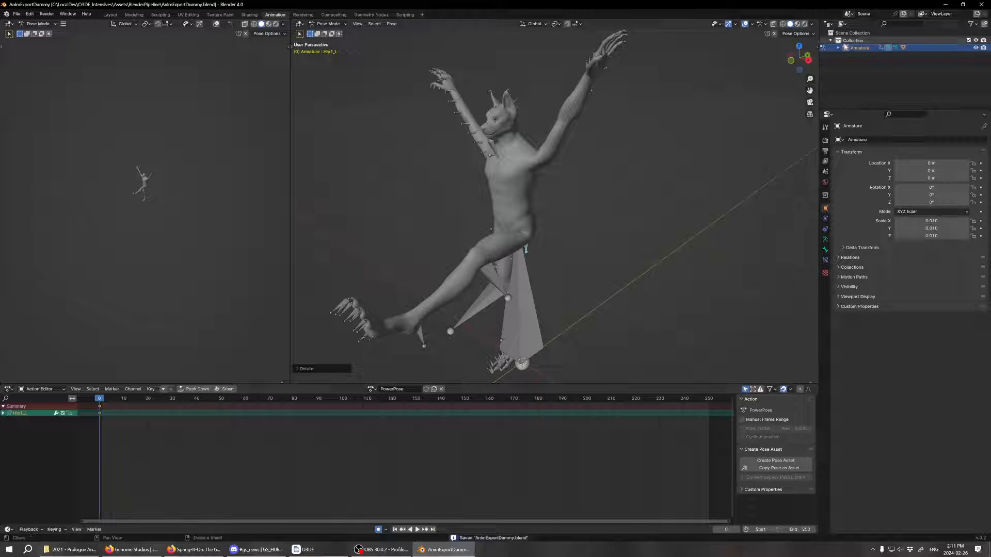
- Expand the armature's animation data down to the stashed action in the outliner and switch the active action to RestPose
{"action": "left_click", "coordinate": [838, 48]}
{"action": "left_click", "coordinate": [846, 56]}
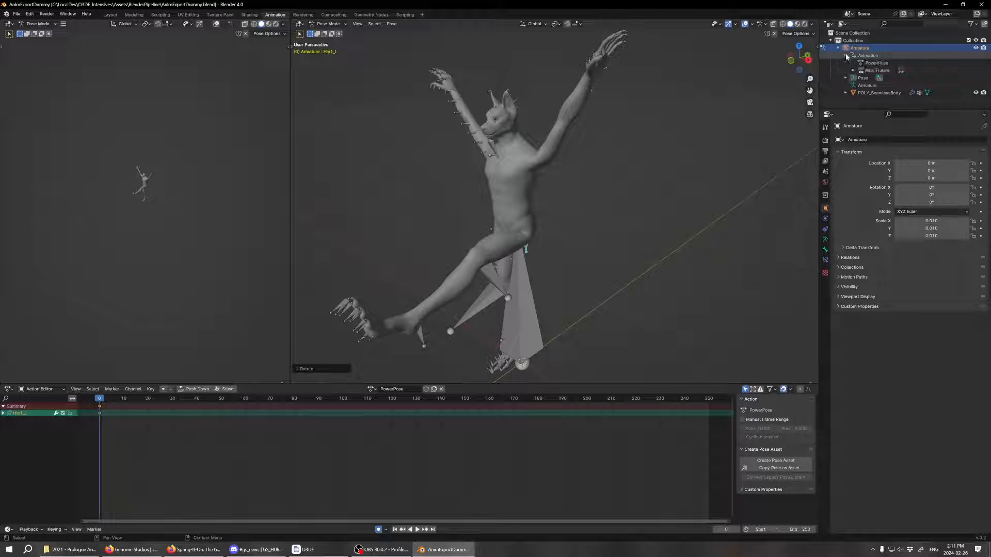
{"action": "left_click", "coordinate": [852, 71]}
{"action": "left_click", "coordinate": [860, 77]}
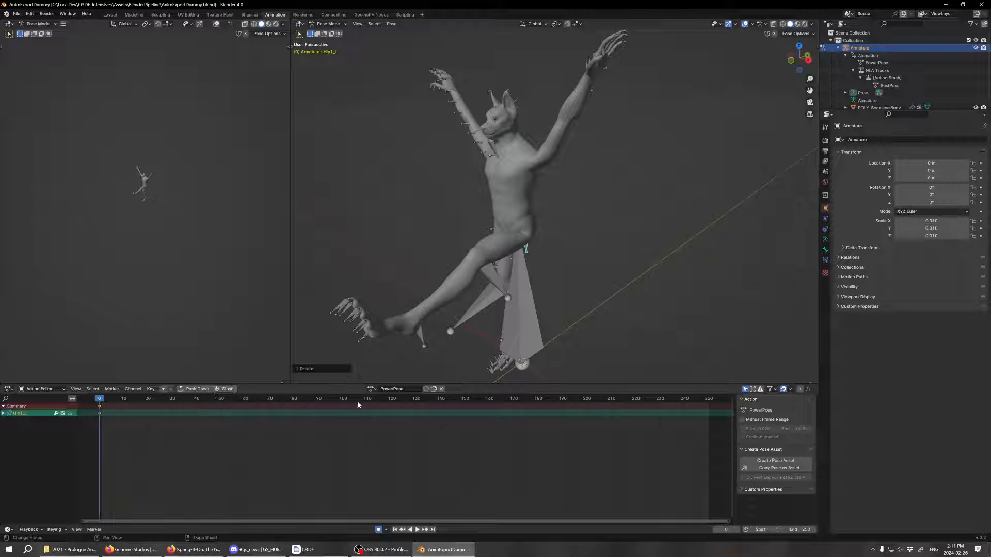
{"action": "left_click", "coordinate": [368, 389]}
{"action": "left_click", "coordinate": [376, 414]}
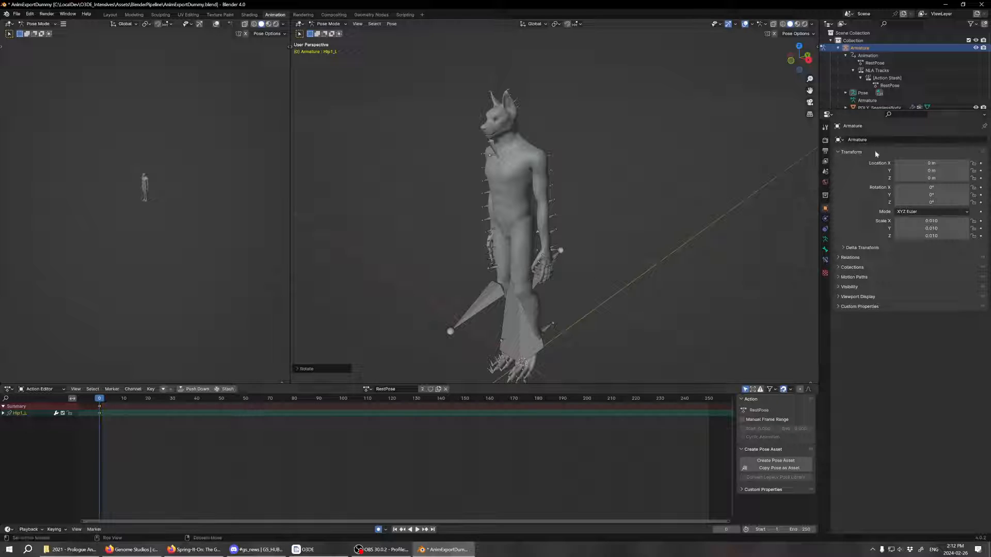
- Try to delete the [Action Stash] track from the armature's NLA tracks in the outliner, and undo the deletion
{"action": "left_click", "coordinate": [871, 63]}
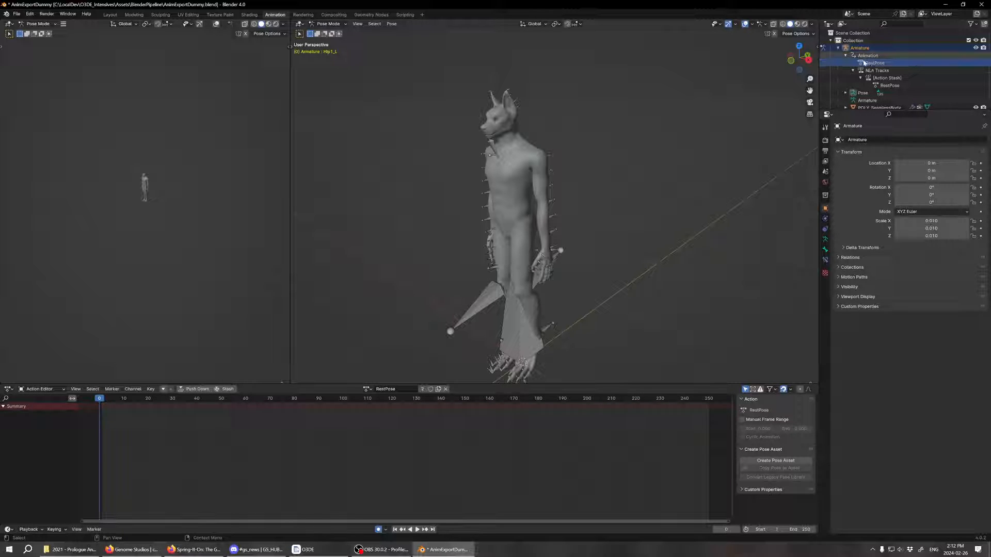
{"action": "left_click", "coordinate": [883, 77]}
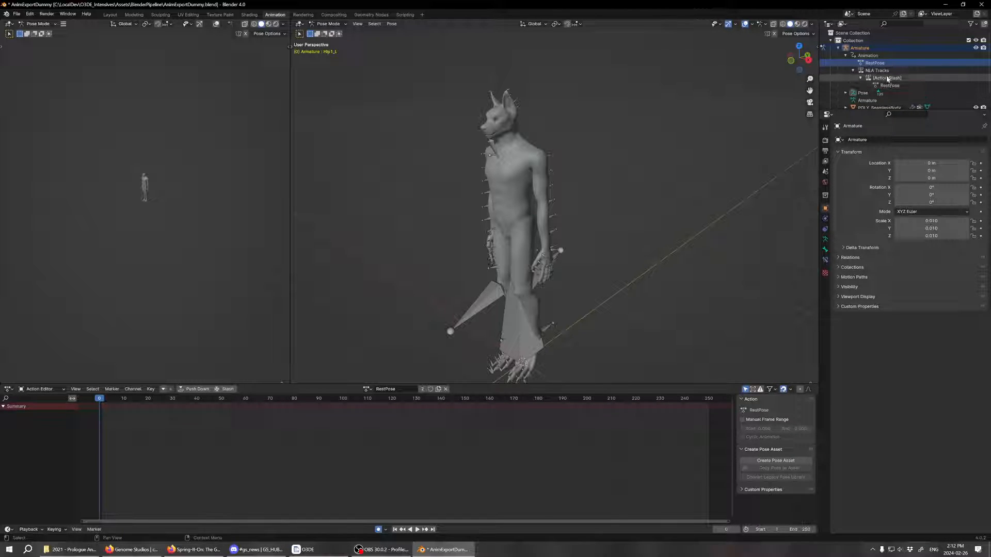
{"action": "key", "text": "Delete"}
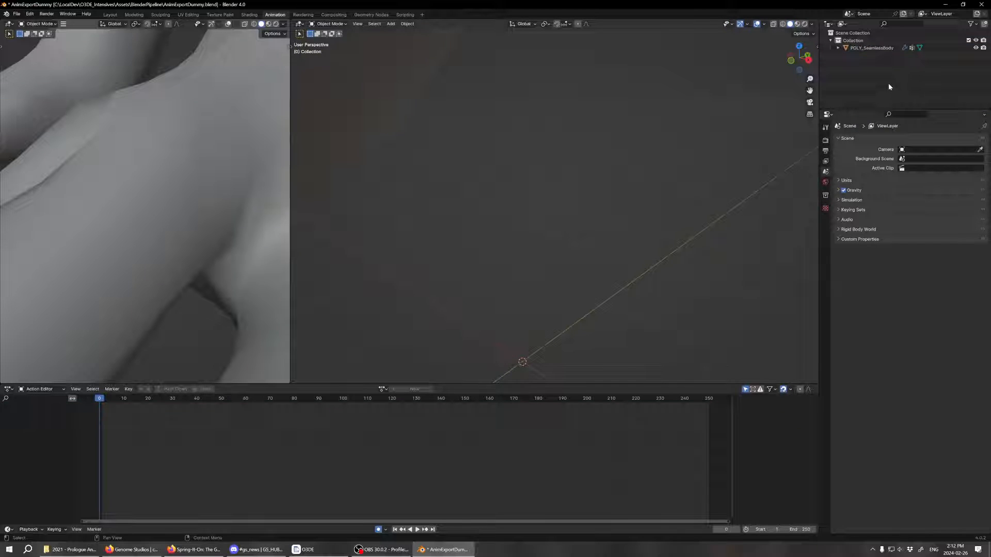
{"action": "key", "text": "ctrl+z"}
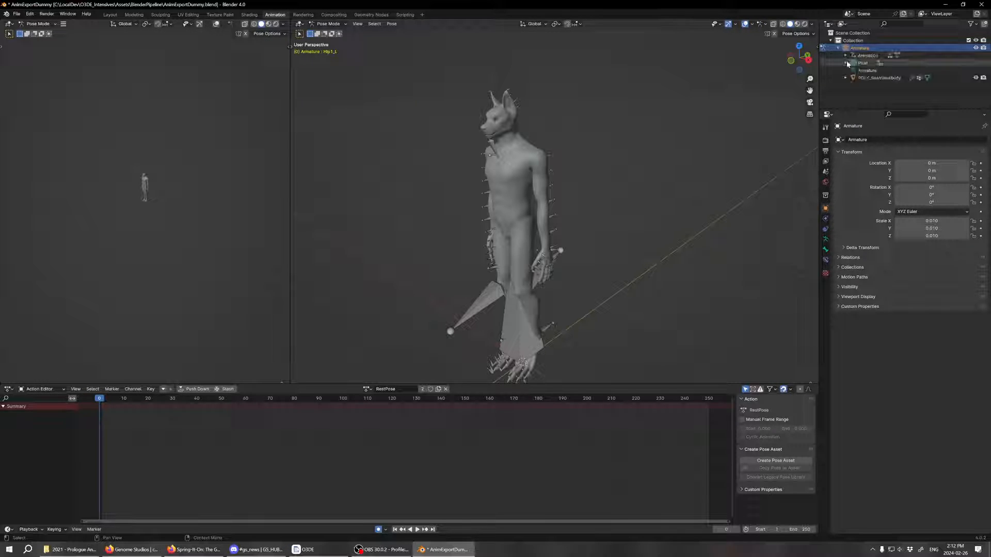
- Try to delete the RestPose entry inside the [Action Stash] track in the outliner, and undo the deletion
{"action": "left_click", "coordinate": [845, 56]}
{"action": "left_click", "coordinate": [853, 71]}
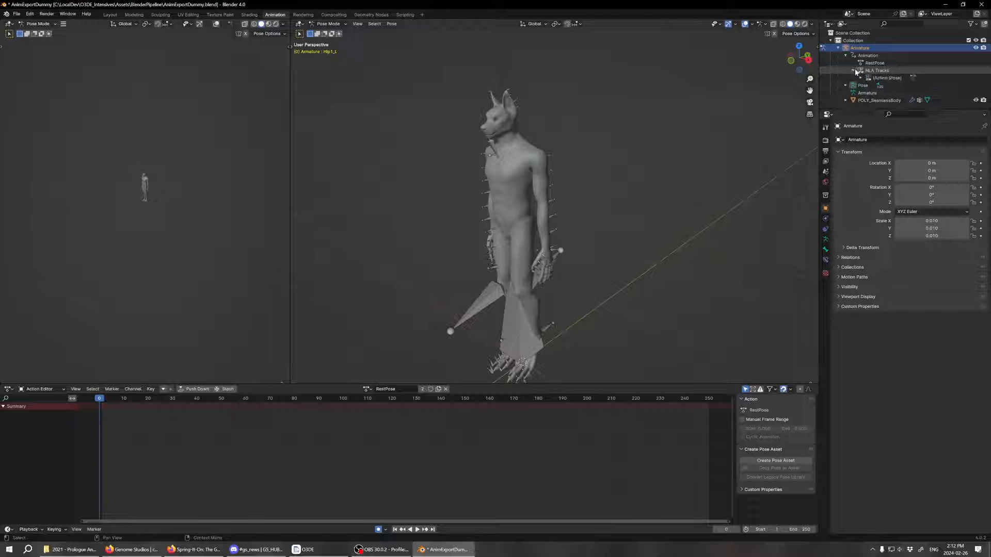
{"action": "left_click", "coordinate": [860, 77]}
{"action": "left_click", "coordinate": [896, 85]}
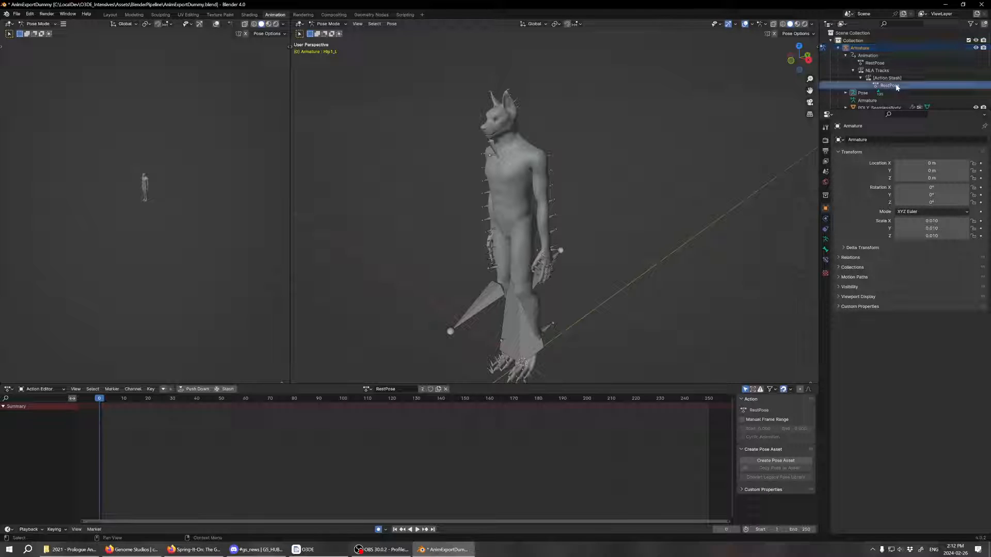
{"action": "key", "text": "Delete"}
{"action": "key", "text": "ctrl+z"}
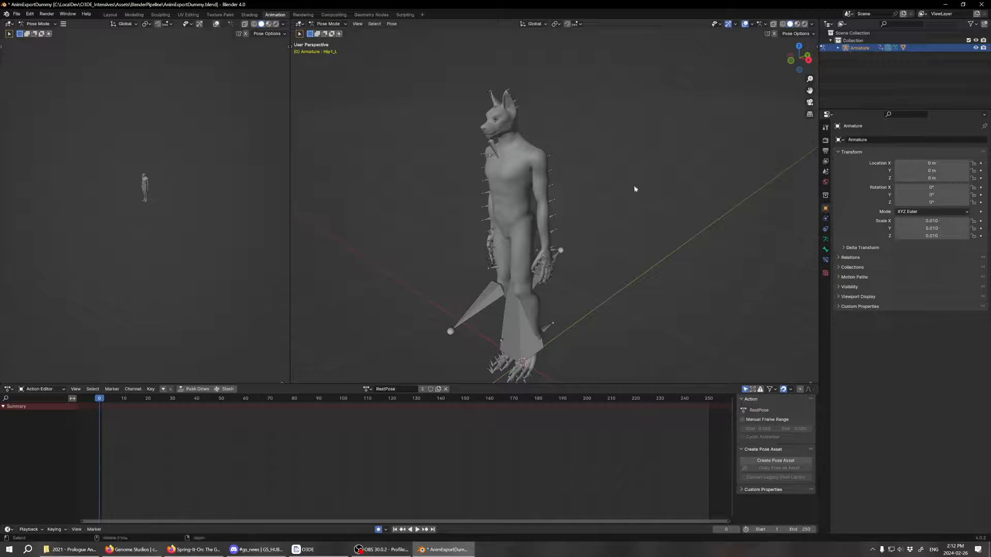
- Change the Action Editor area to the Nonlinear Animation editor and expand the armature's contents in the outliner
{"action": "left_click", "coordinate": [61, 391]}
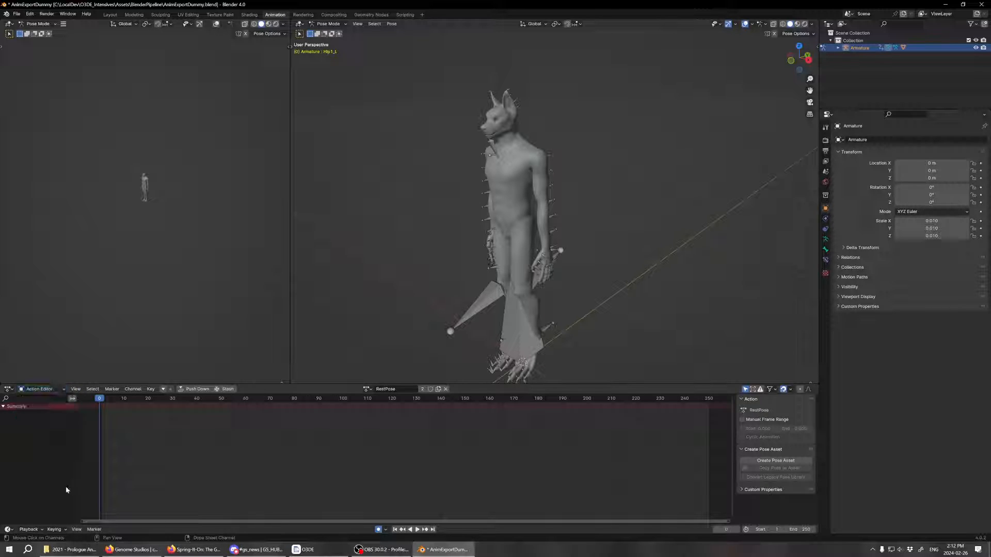
{"action": "left_click", "coordinate": [8, 389]}
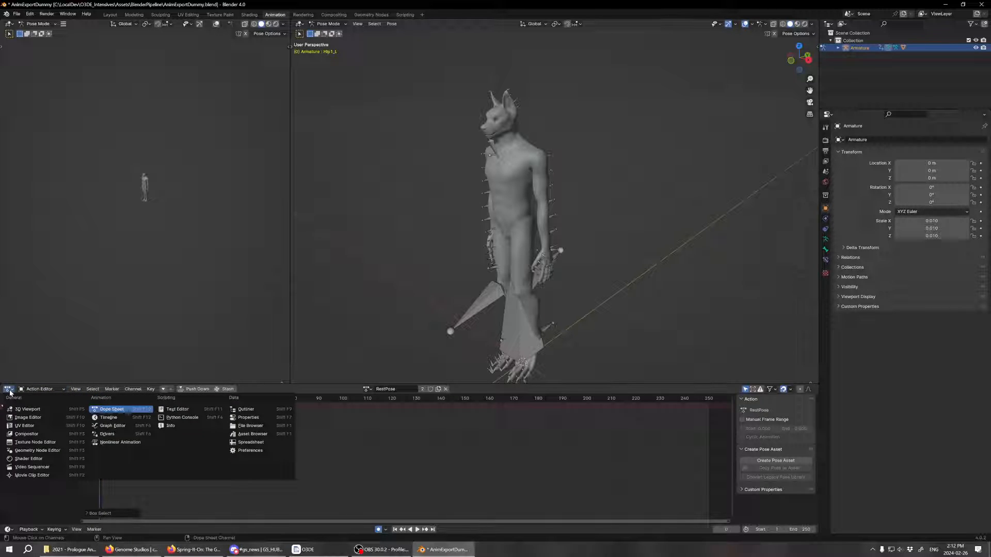
{"action": "left_click", "coordinate": [114, 442]}
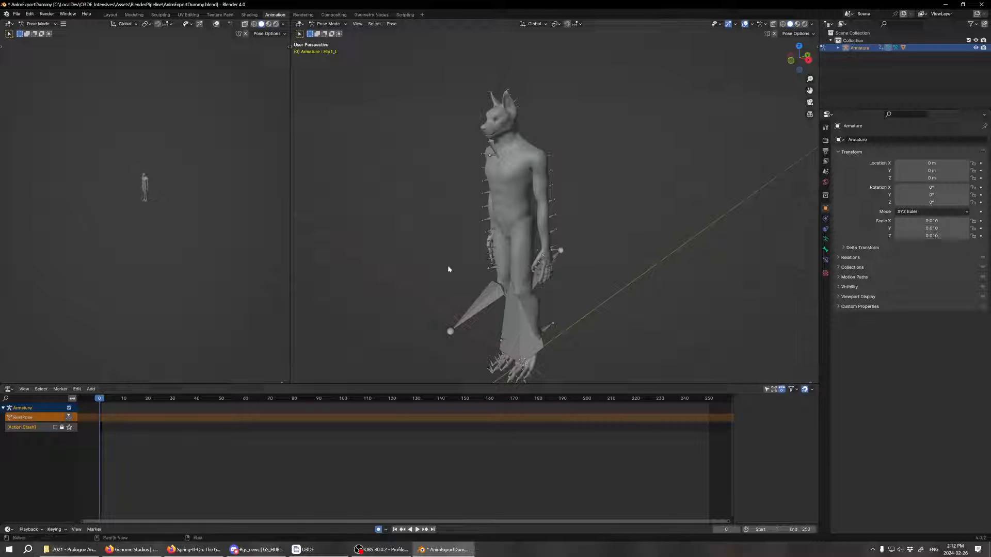
{"action": "left_click", "coordinate": [838, 48]}
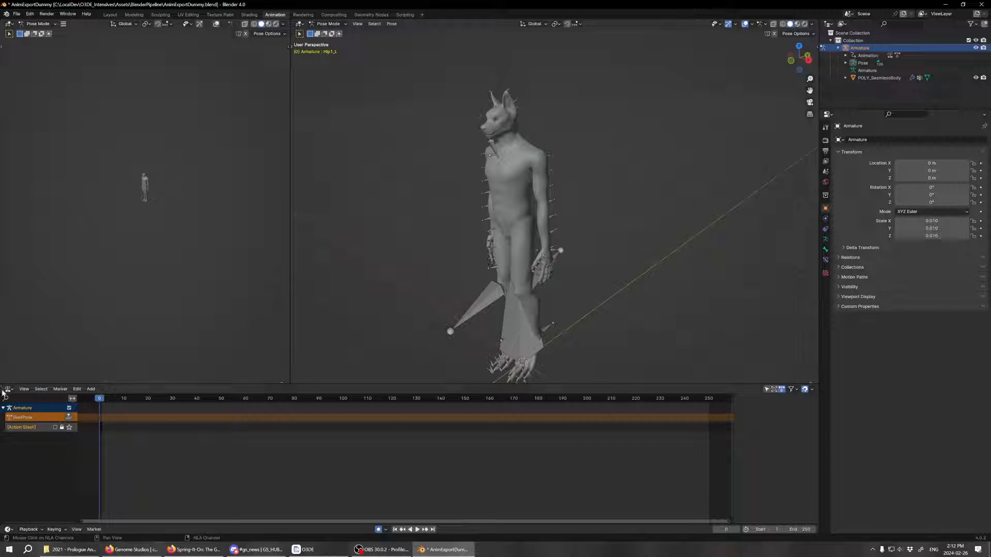
- Split the Nonlinear Animation area into two side-by-side editors and change the first one to a Dope Sheet
{"action": "left_click_drag", "start_coordinate": [2, 392], "coordinate": [408, 399]}
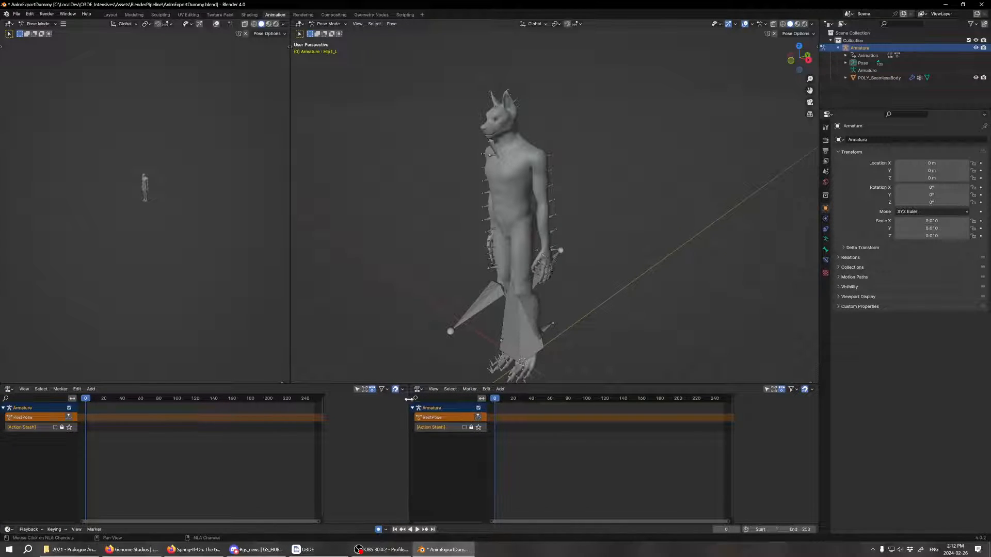
{"action": "left_click", "coordinate": [8, 389]}
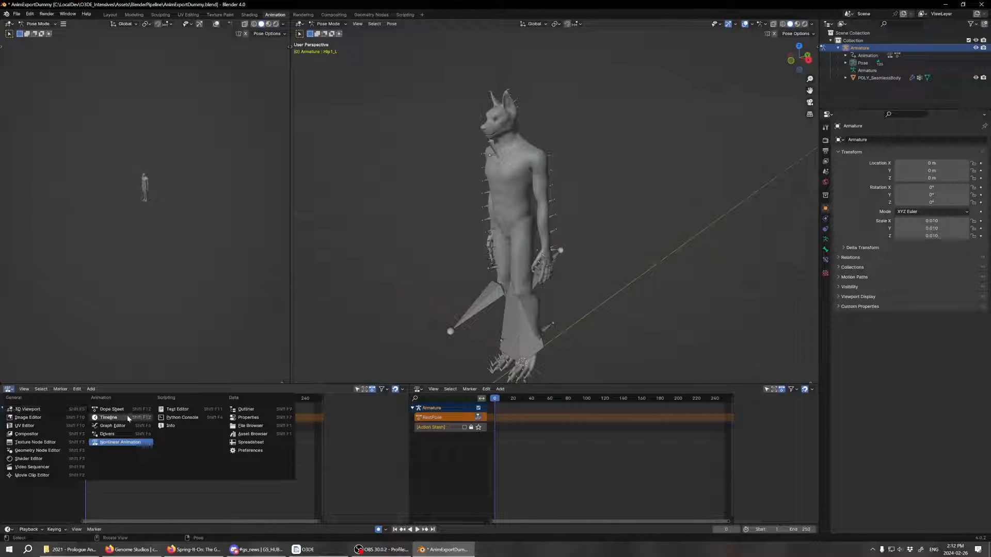
{"action": "left_click", "coordinate": [111, 409]}
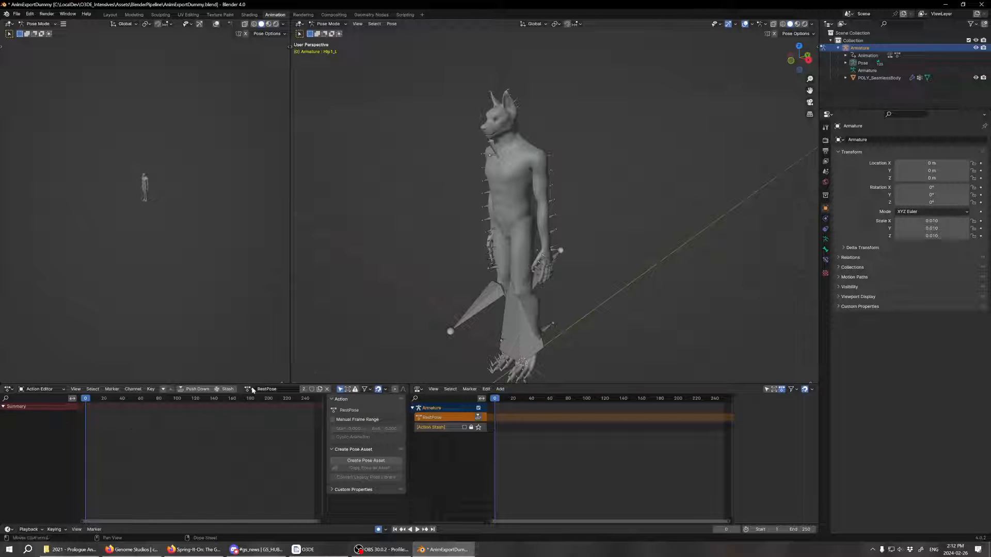
- Step into the stashed RestPose layer, switch the active action to PowerPose, and step back into the stashed layer
{"action": "left_click", "coordinate": [176, 389]}
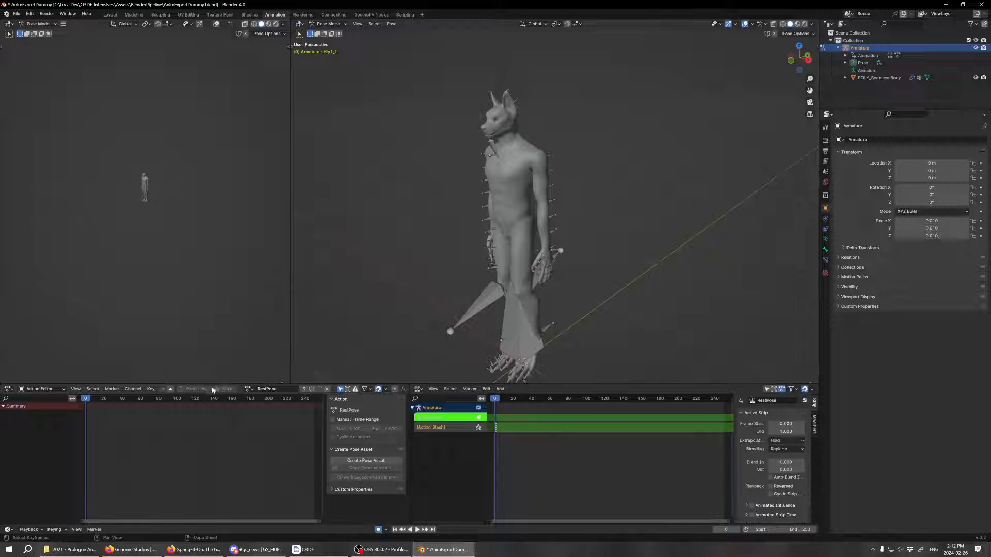
{"action": "left_click", "coordinate": [248, 389]}
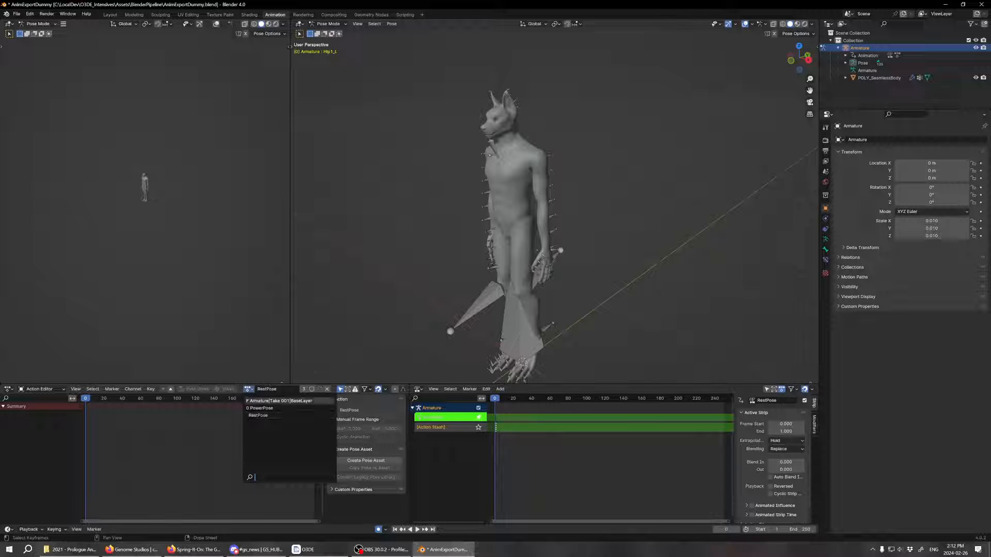
{"action": "left_click", "coordinate": [259, 408]}
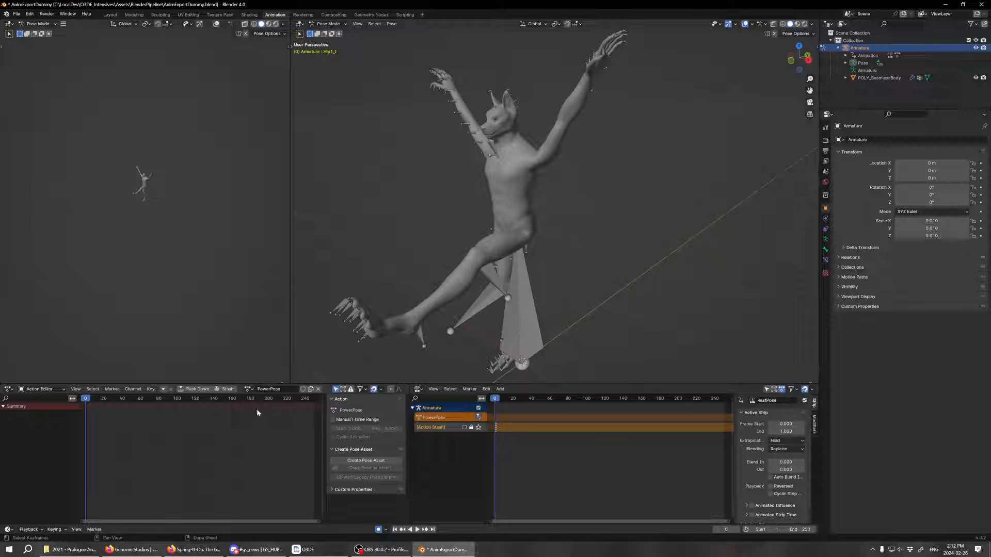
{"action": "left_click", "coordinate": [164, 390]}
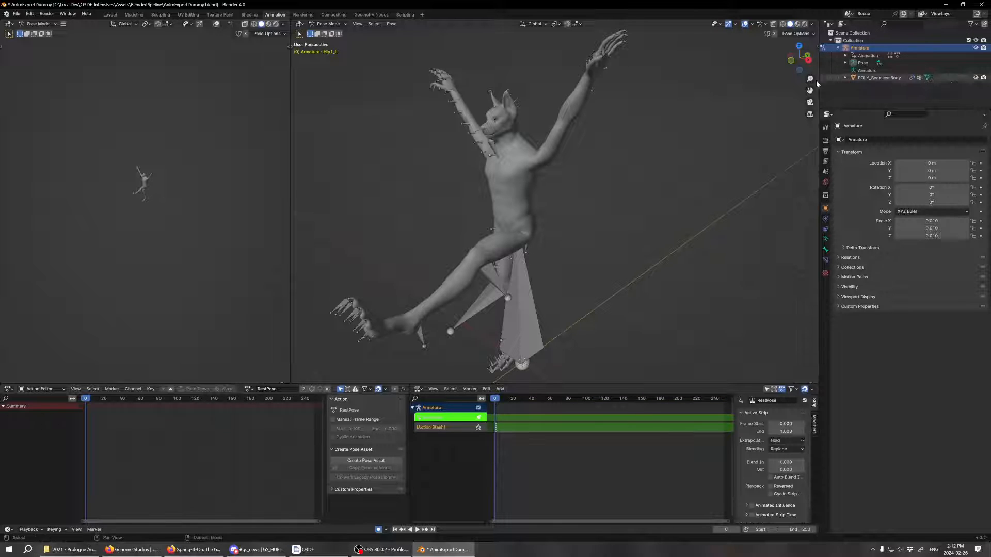
- Expand the armature's Animation and NLA Tracks entries in the outliner to inspect the [Action Stash] track
{"action": "left_click", "coordinate": [846, 55]}
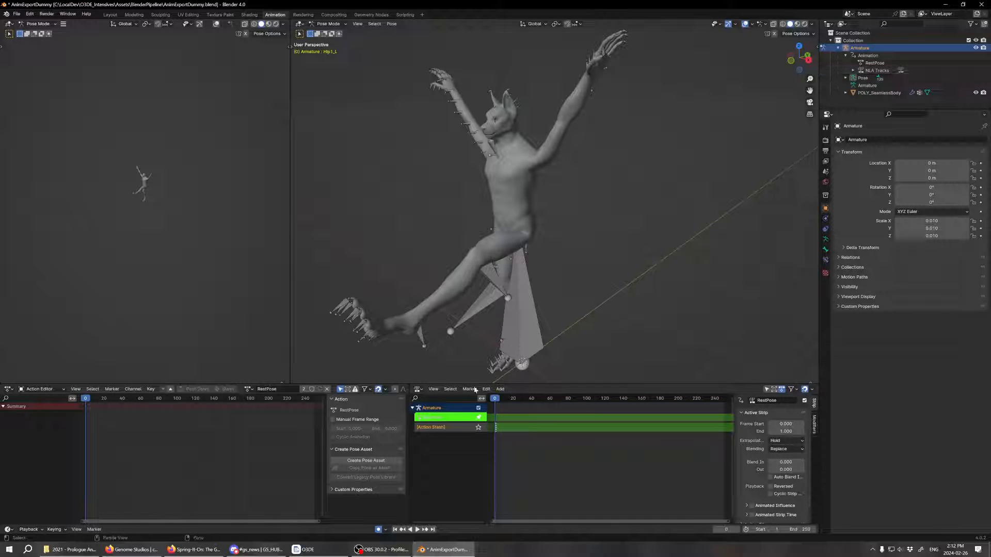
{"action": "left_click", "coordinate": [853, 70]}
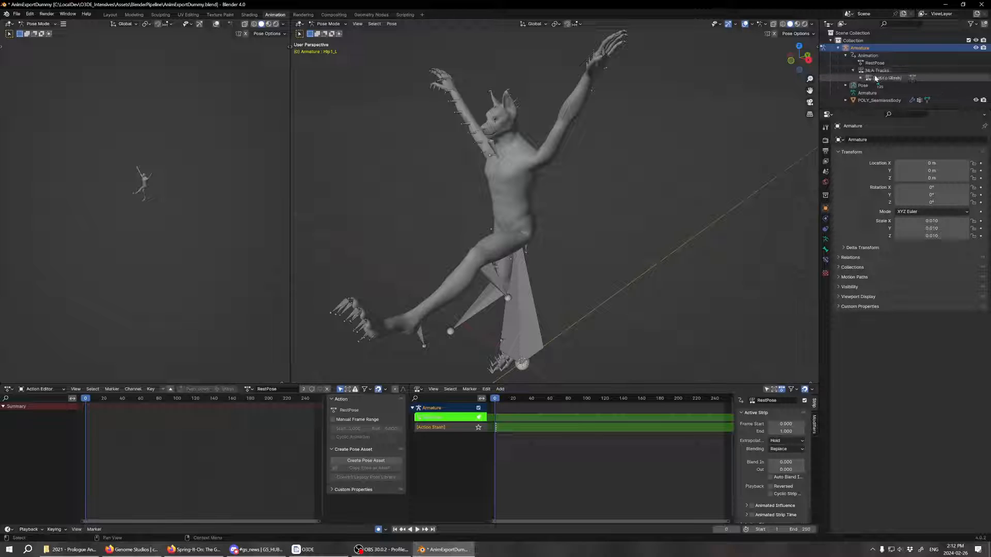
{"action": "right_click", "coordinate": [873, 78]}
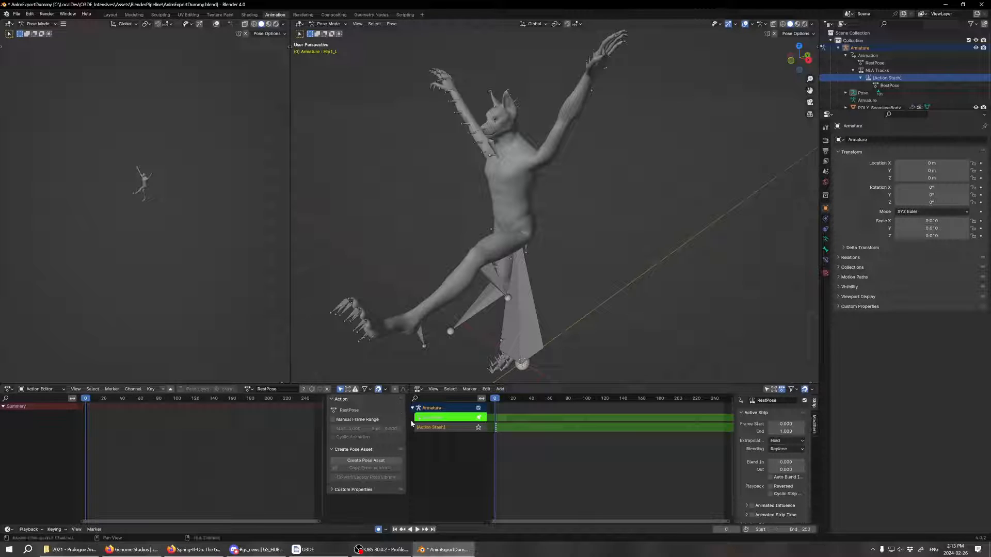
- Make a single-user copy of the armature's RestPose action and set the active action back to the original RestPose
{"action": "left_click_drag", "start_coordinate": [408, 423], "coordinate": [532, 423]}
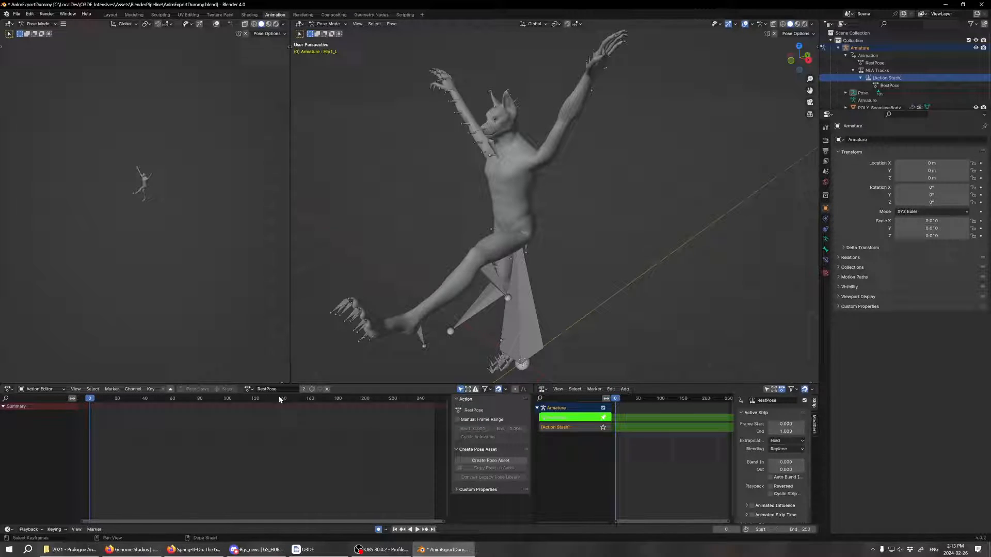
{"action": "left_click", "coordinate": [247, 389]}
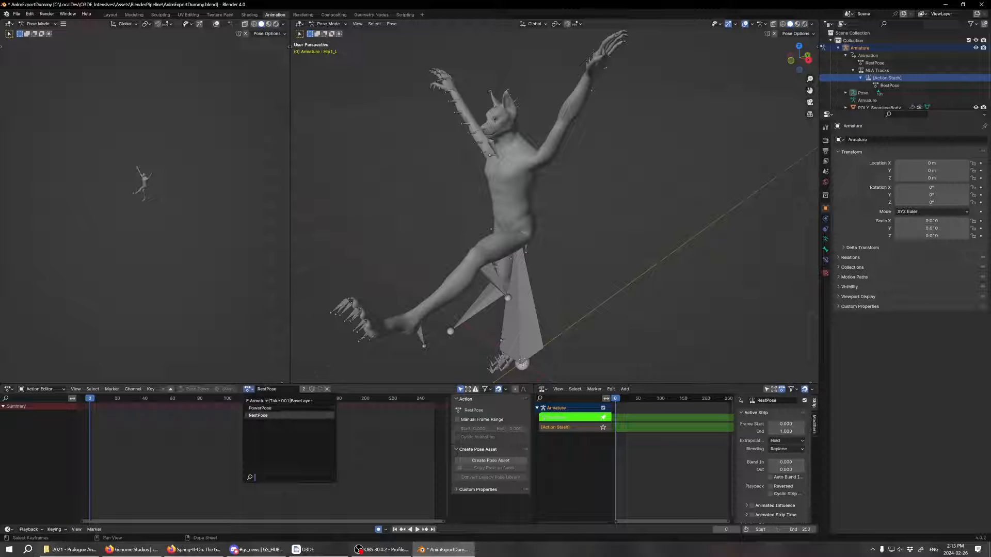
{"action": "left_click", "coordinate": [300, 415]}
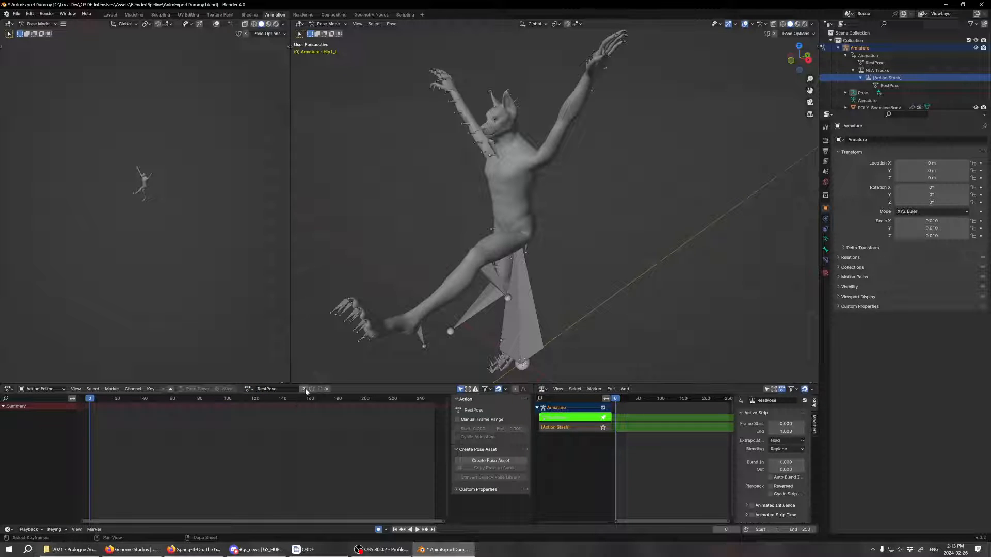
{"action": "left_click", "coordinate": [304, 390]}
{"action": "left_click", "coordinate": [248, 389]}
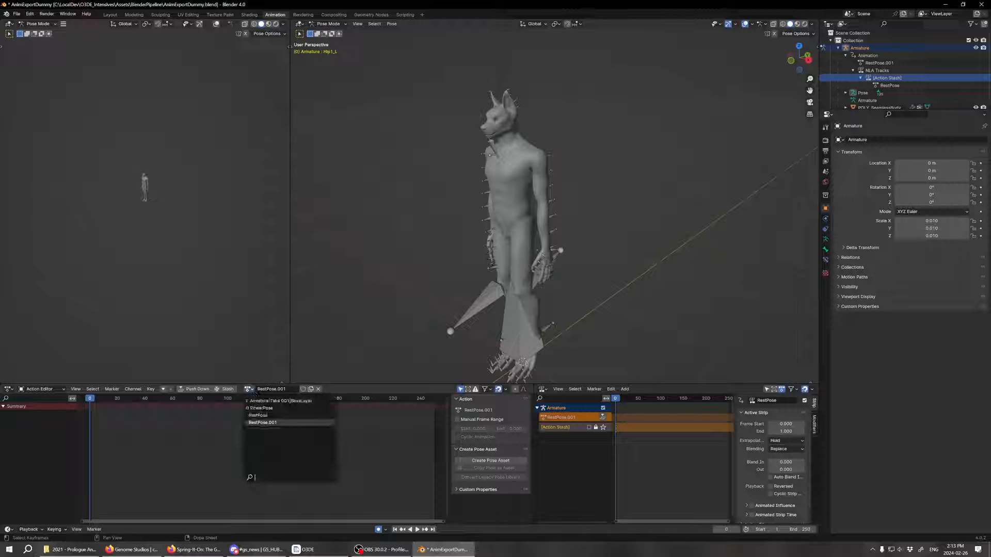
{"action": "left_click", "coordinate": [258, 415]}
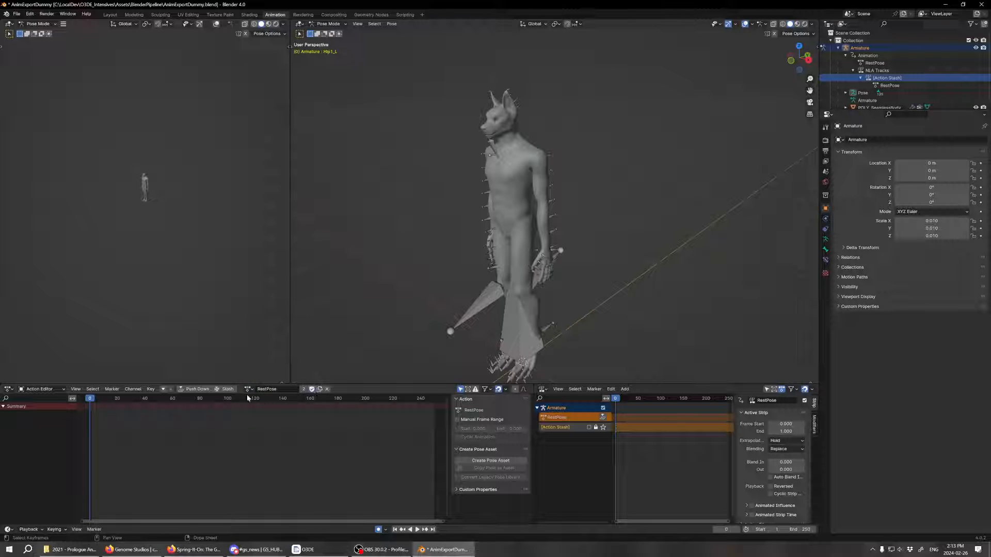
- Switch the armature's active action between PowerPose and RestPose to compare the poses, ending on PowerPose
{"action": "left_click", "coordinate": [248, 389]}
{"action": "left_click", "coordinate": [303, 412]}
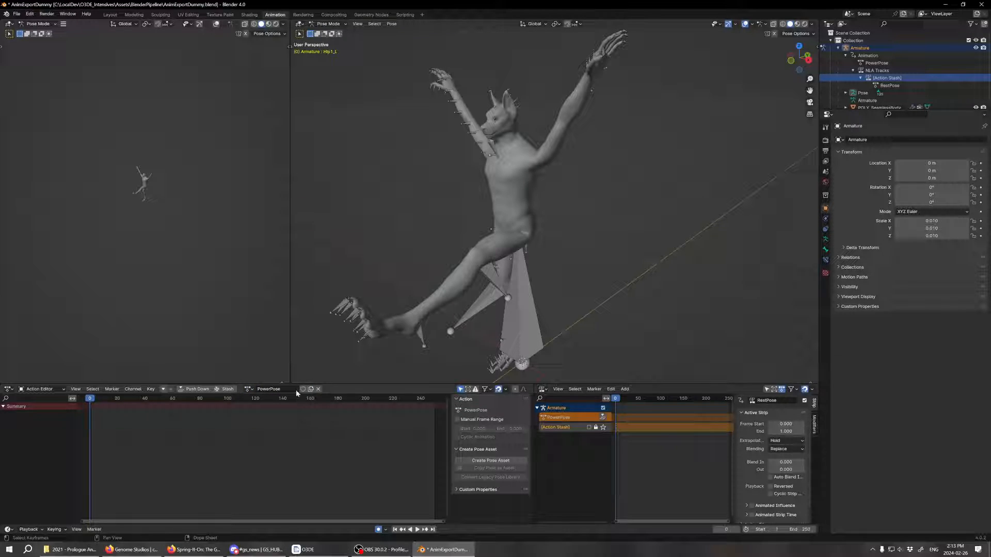
{"action": "left_click", "coordinate": [249, 389]}
{"action": "left_click", "coordinate": [248, 389]}
{"action": "left_click", "coordinate": [261, 416]}
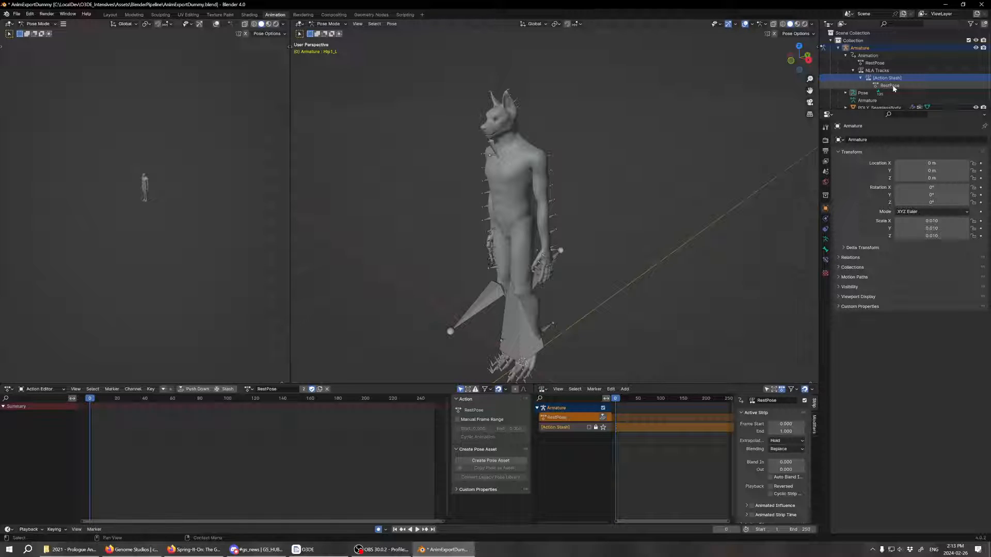
{"action": "left_click", "coordinate": [247, 389]}
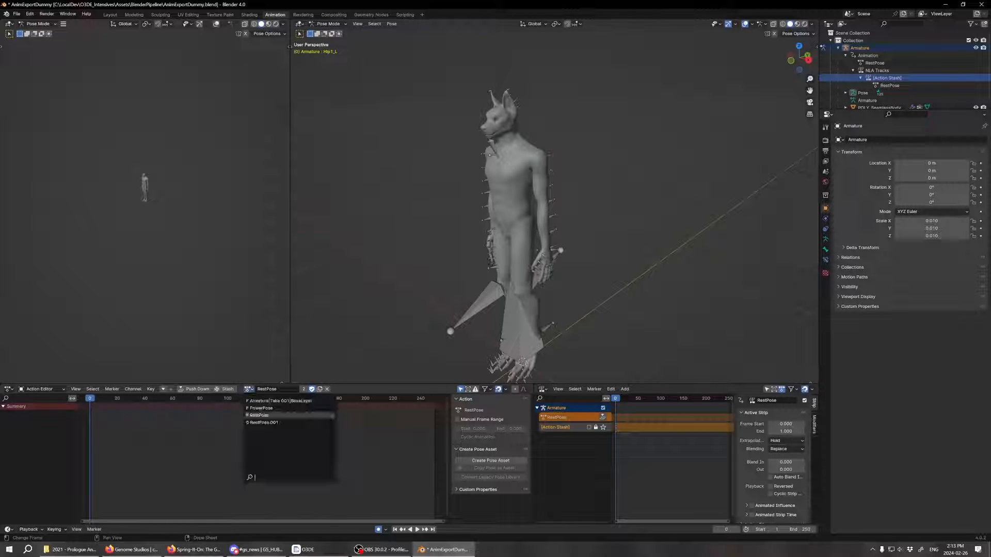
{"action": "left_click", "coordinate": [251, 408]}
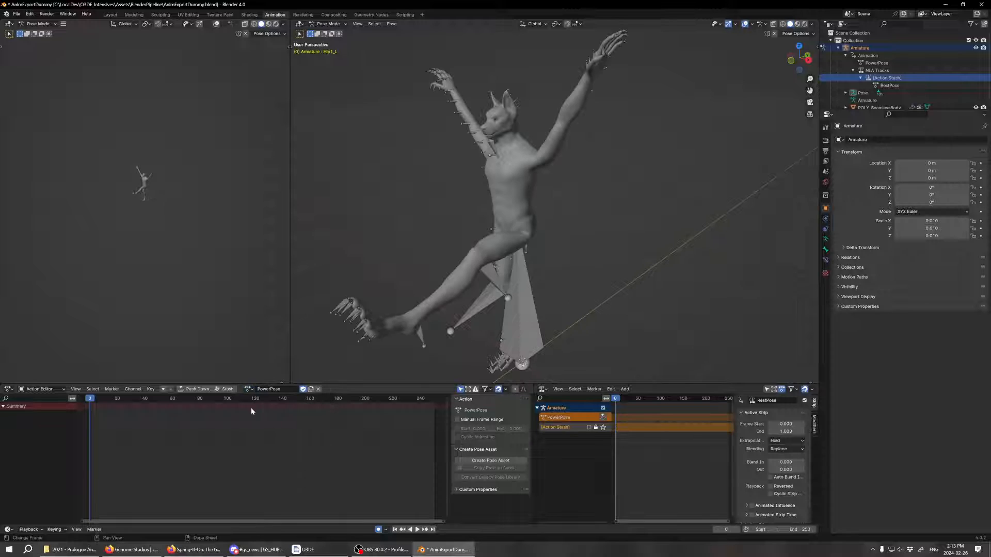
- Stash the PowerPose action in the NLA stack and reassign PowerPose as the armature's active action
{"action": "left_click", "coordinate": [199, 390]}
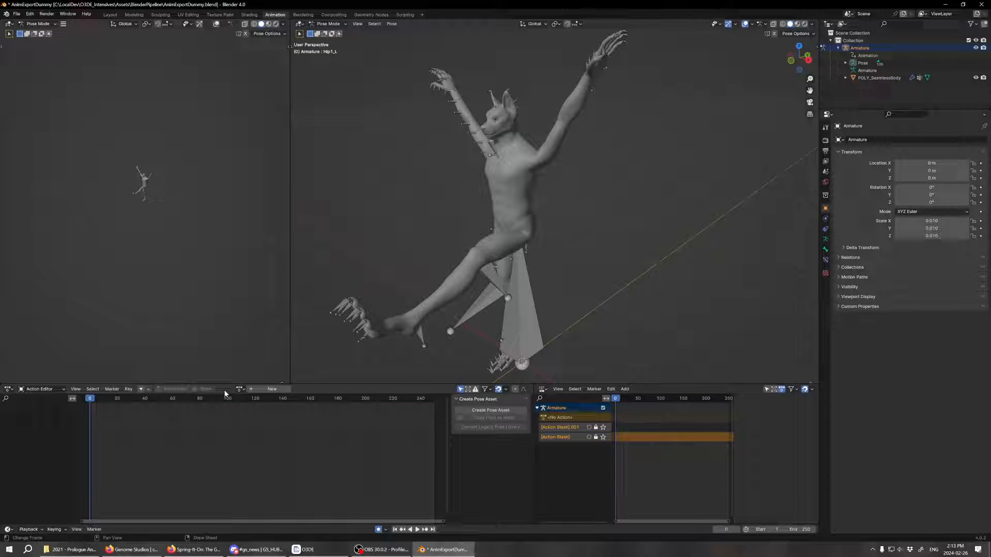
{"action": "left_click", "coordinate": [241, 390]}
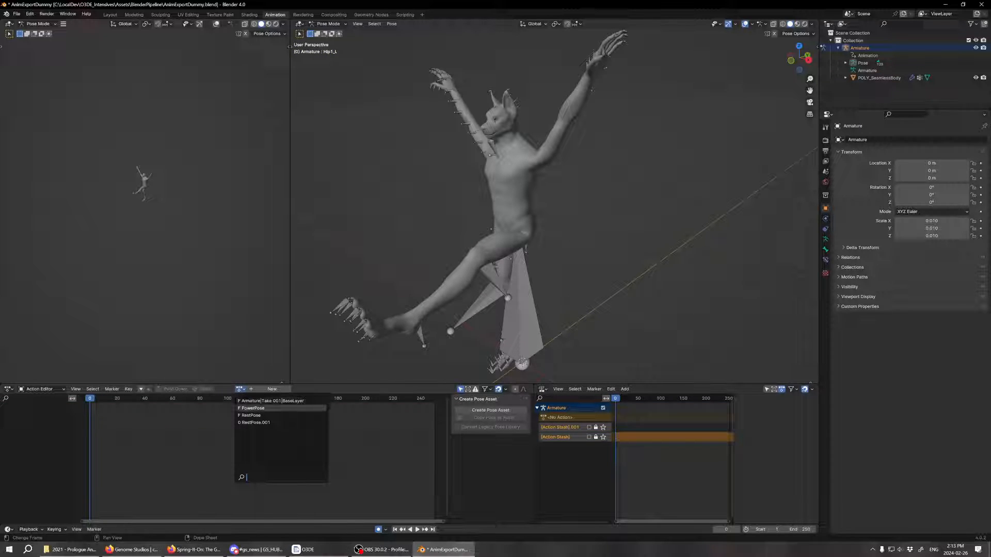
{"action": "left_click", "coordinate": [248, 411]}
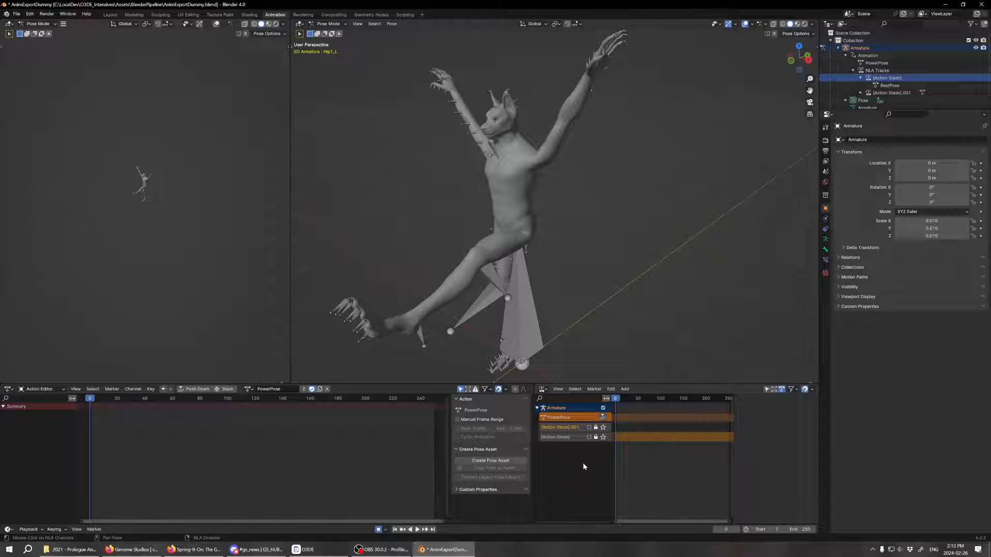
- Delete both Action Stash tracks from the armature in the Nonlinear Animation editor, leaving only the active PowerPose action
{"action": "key", "text": "n"}
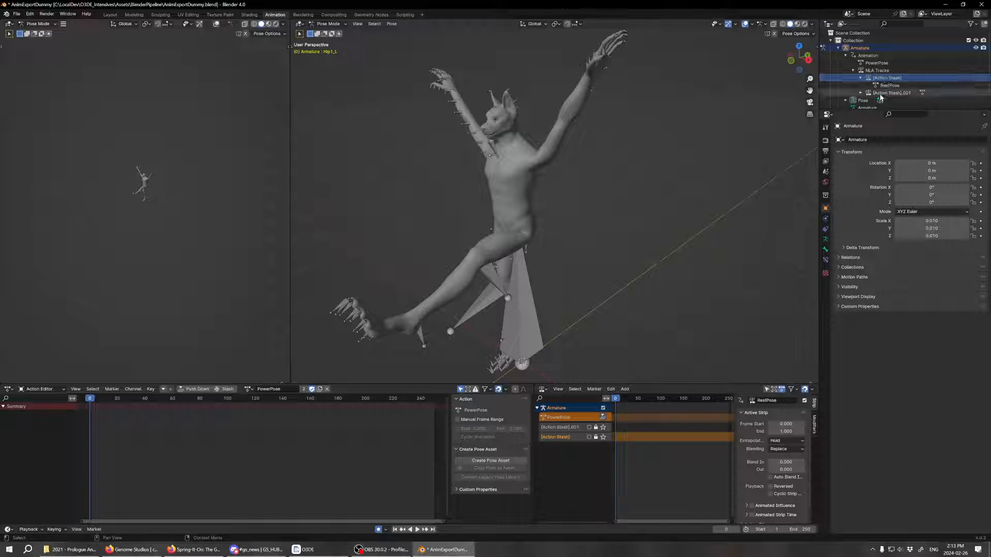
{"action": "left_click", "coordinate": [572, 429]}
{"action": "key", "text": "x"}
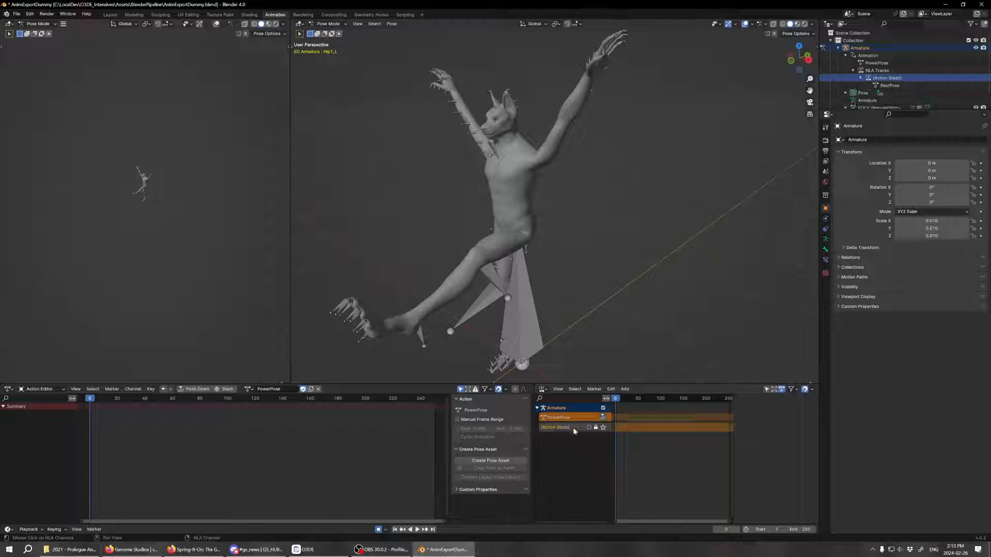
{"action": "left_click", "coordinate": [559, 429]}
{"action": "key", "text": "x"}
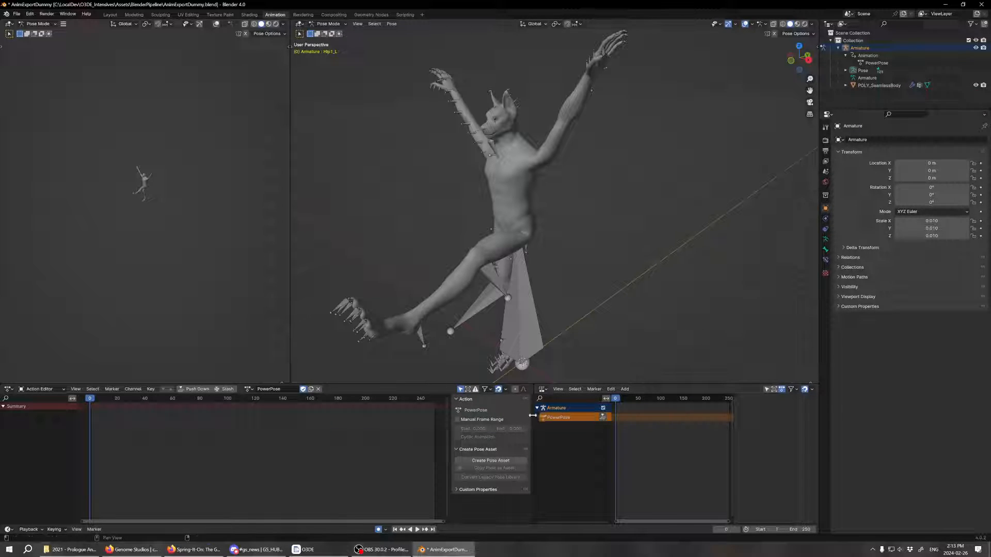
{"action": "left_click_drag", "start_coordinate": [532, 415], "coordinate": [412, 415]}
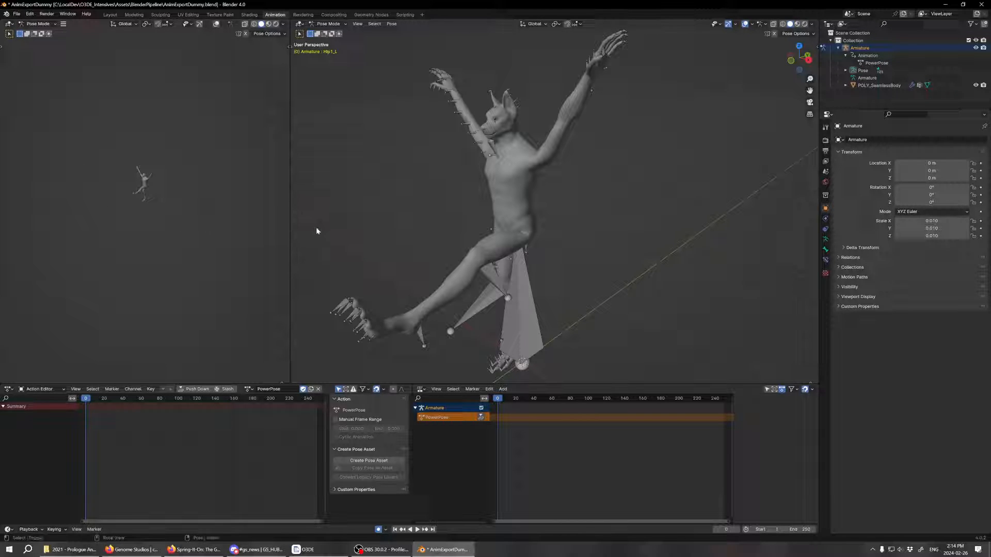
- Start an FBX export and limit the exported object types to Armature only
{"action": "left_click", "coordinate": [17, 14]}
{"action": "mouse_move", "coordinate": [54, 129]}
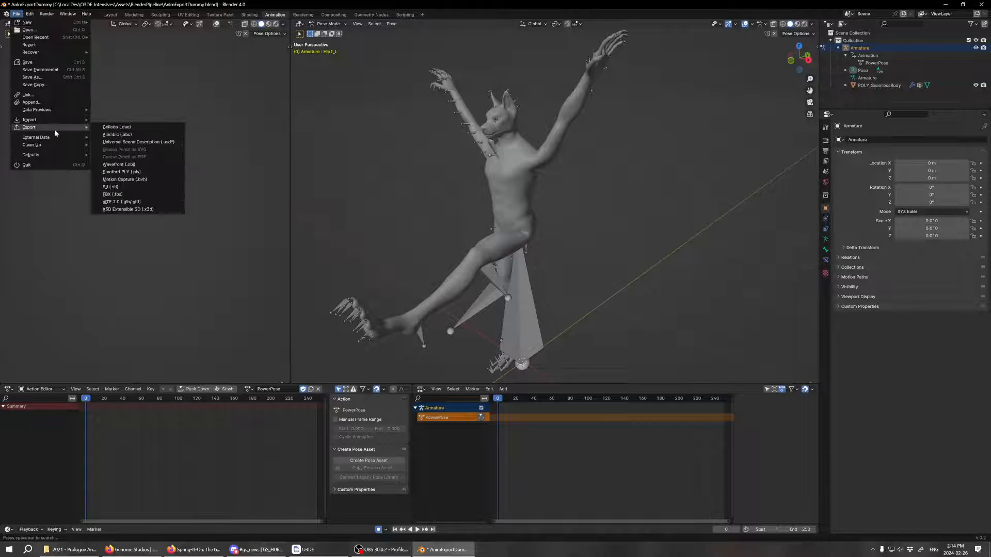
{"action": "left_click", "coordinate": [140, 193]}
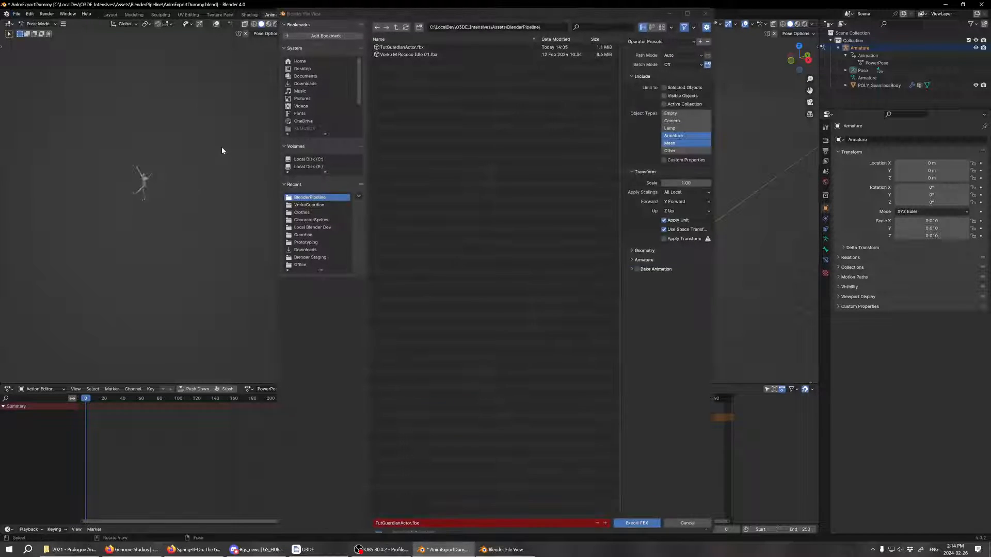
{"action": "left_click", "coordinate": [679, 138]}
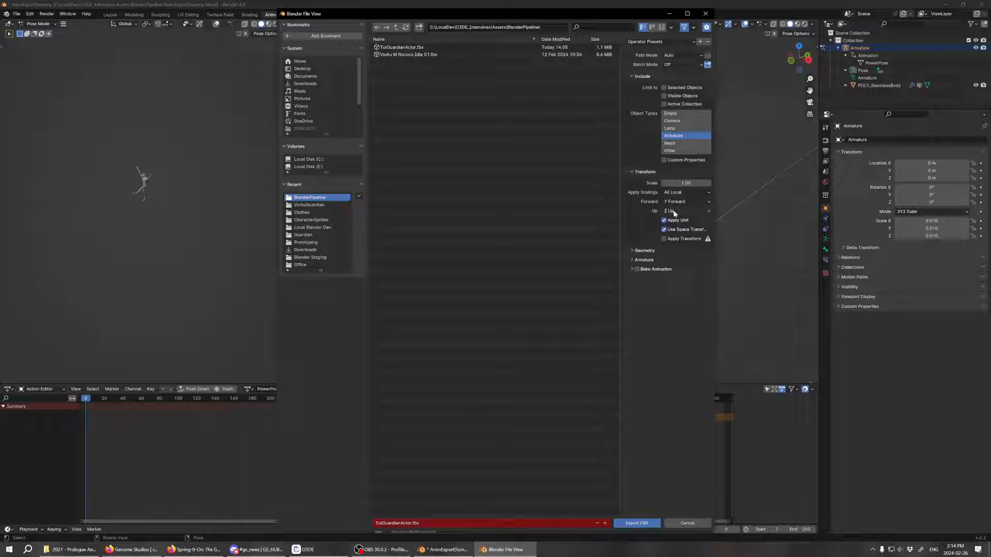
- Enable Bake Animation with NLA Strips and All Actions, disable Key All Bones and Force Start/End Keying, and set Simplify to 0
{"action": "left_click", "coordinate": [633, 250]}
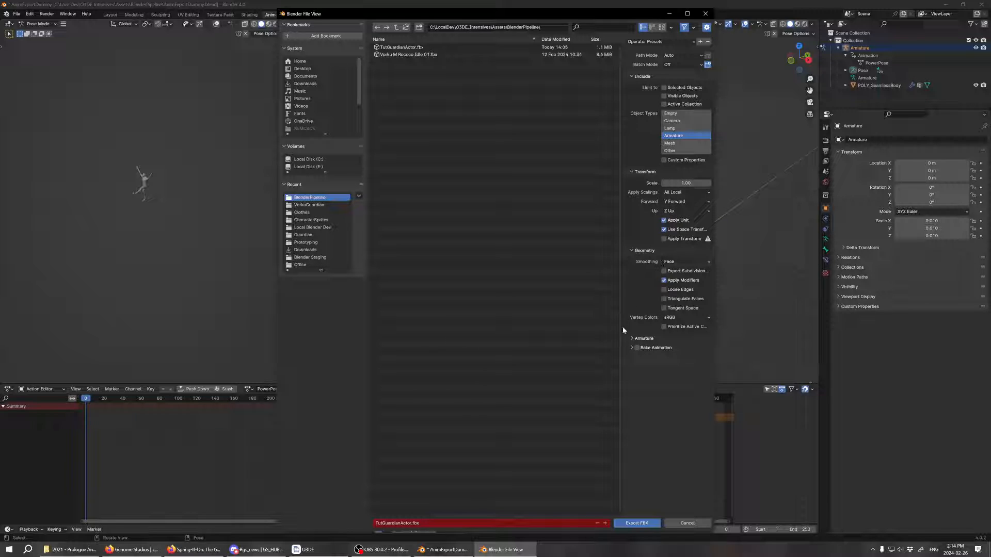
{"action": "left_click", "coordinate": [631, 338]}
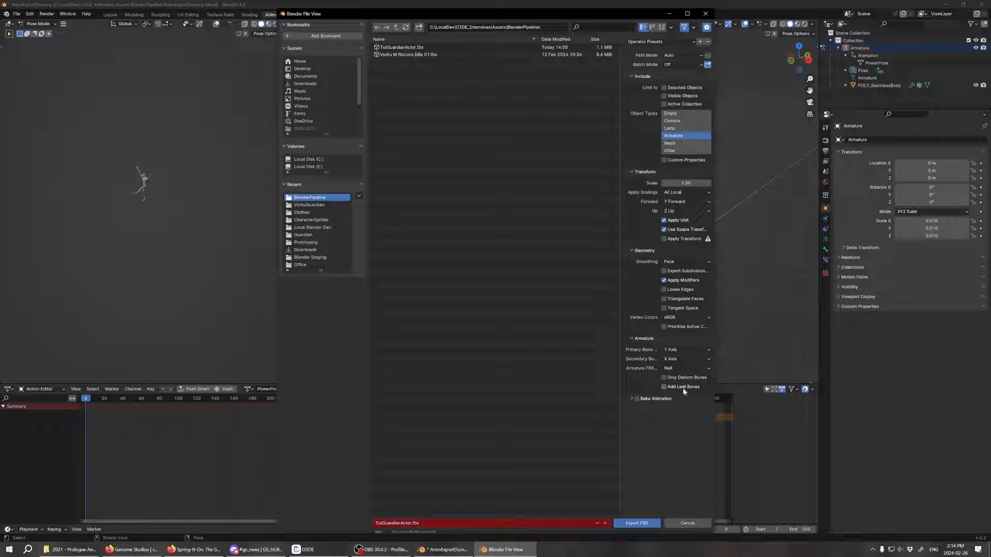
{"action": "left_click", "coordinate": [633, 399]}
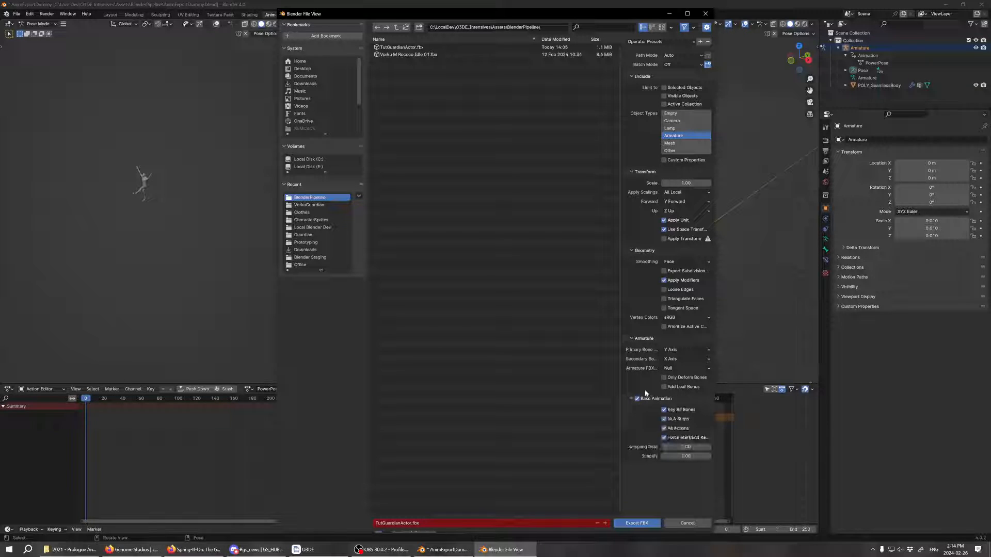
{"action": "left_click", "coordinate": [665, 410]}
{"action": "left_click", "coordinate": [674, 458]}
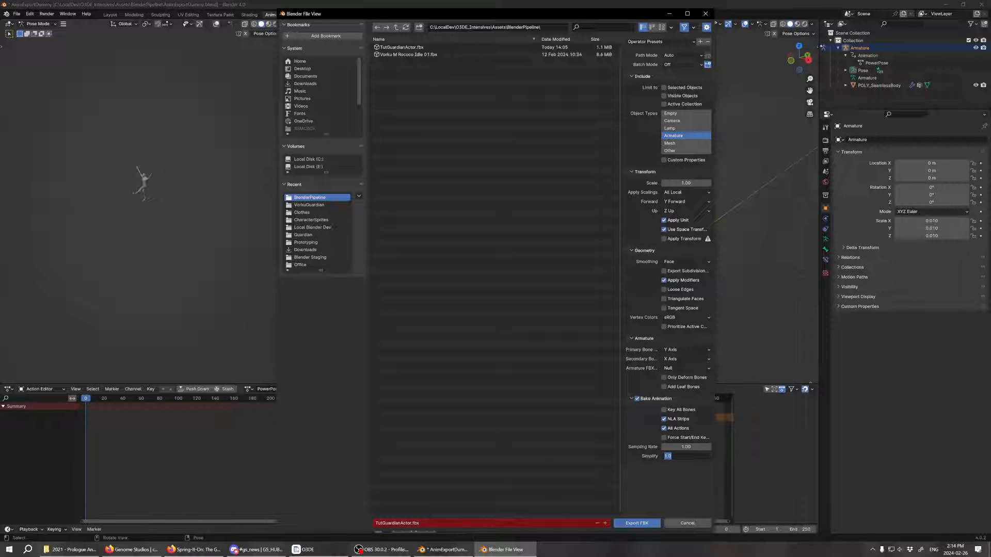
{"action": "type", "text": "0"}
{"action": "key", "text": "Return"}
- Name the export file Anim_PowerPose.fbx and export it as FBX to the BlenderPipeline folder
{"action": "left_click", "coordinate": [176, 410]}
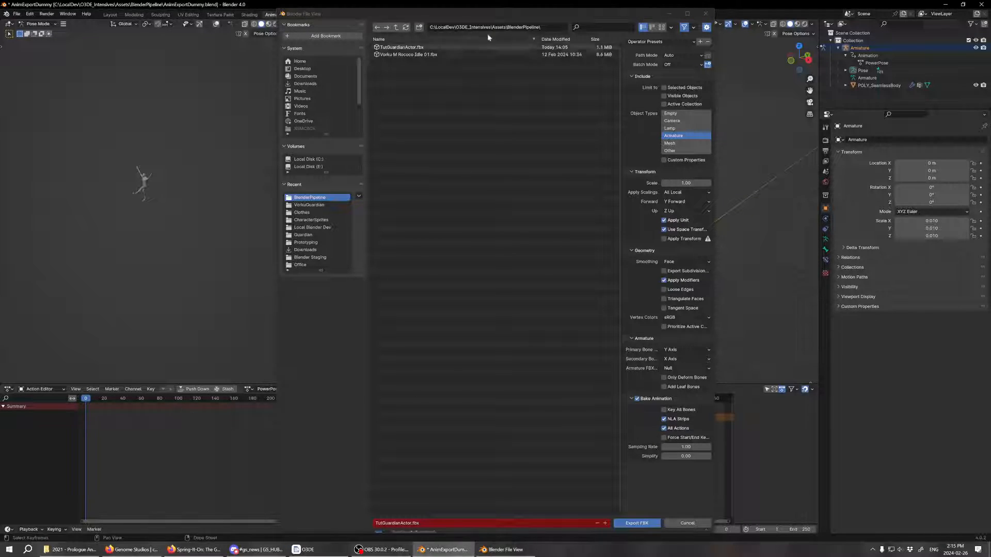
{"action": "left_click_drag", "start_coordinate": [576, 14], "coordinate": [475, 6]}
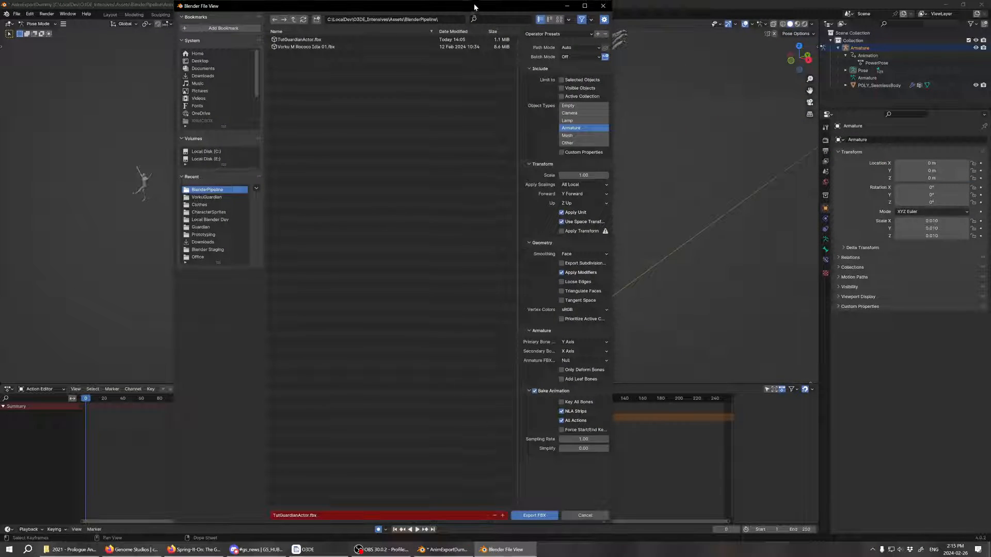
{"action": "left_click", "coordinate": [307, 515]}
{"action": "left_click", "coordinate": [307, 516]}
{"action": "double_click", "coordinate": [309, 515]}
{"action": "type", "text": "Anim_PowerPose"}
{"action": "left_click", "coordinate": [538, 515]}
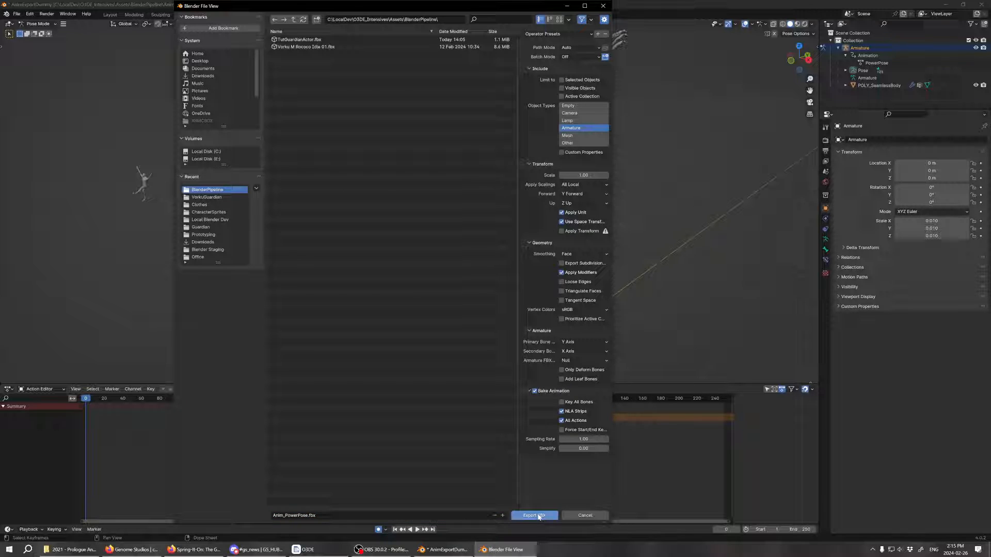
{"action": "left_click", "coordinate": [540, 516]}
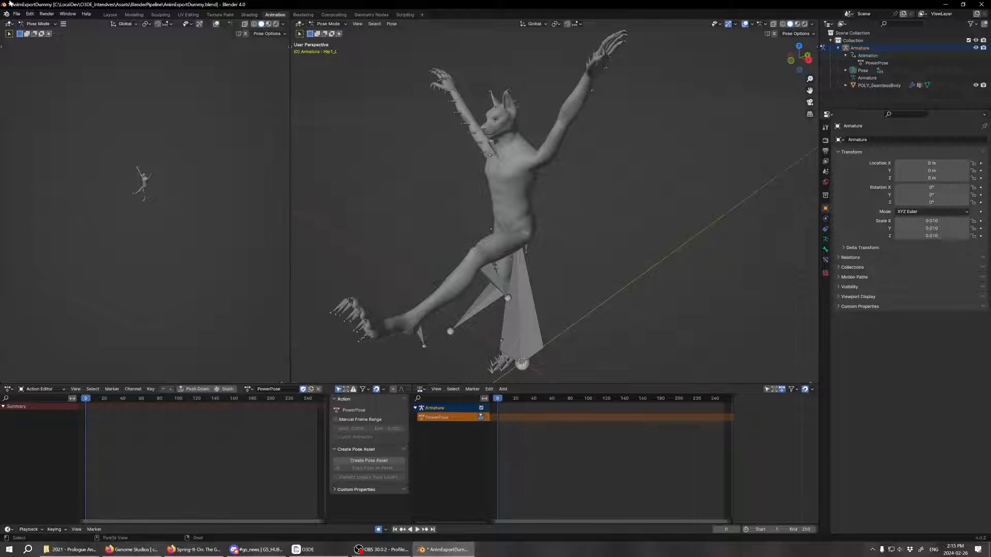
- Open the recent file AnimBundlePriorityAsset.blend without saving the current changes and save it over AnimExportDummy.blend
{"action": "left_click", "coordinate": [17, 14]}
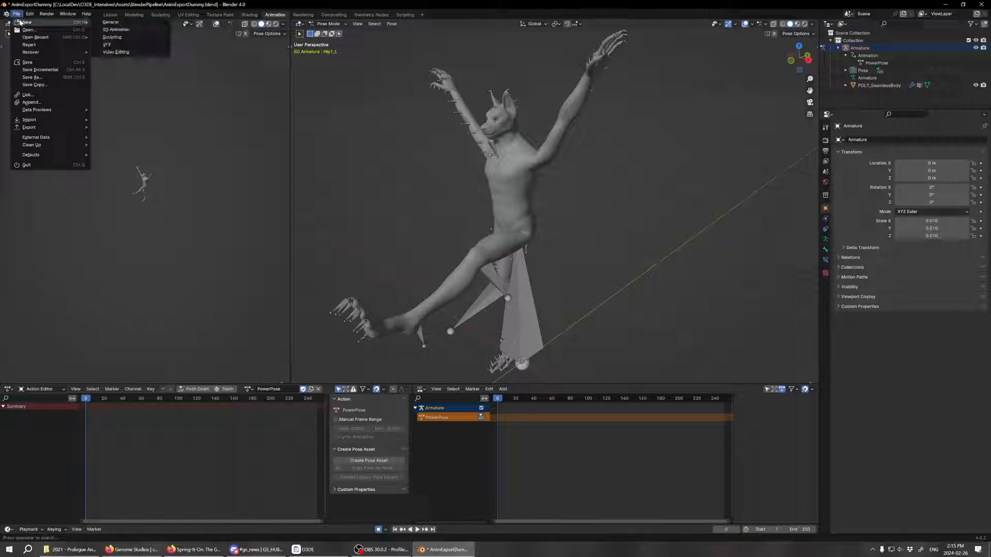
{"action": "mouse_move", "coordinate": [78, 38]}
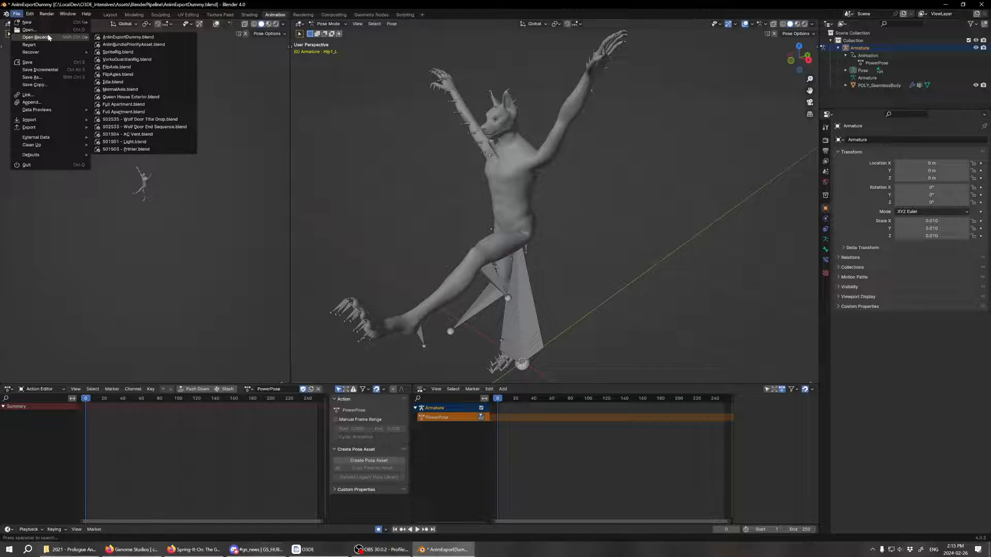
{"action": "left_click", "coordinate": [114, 45]}
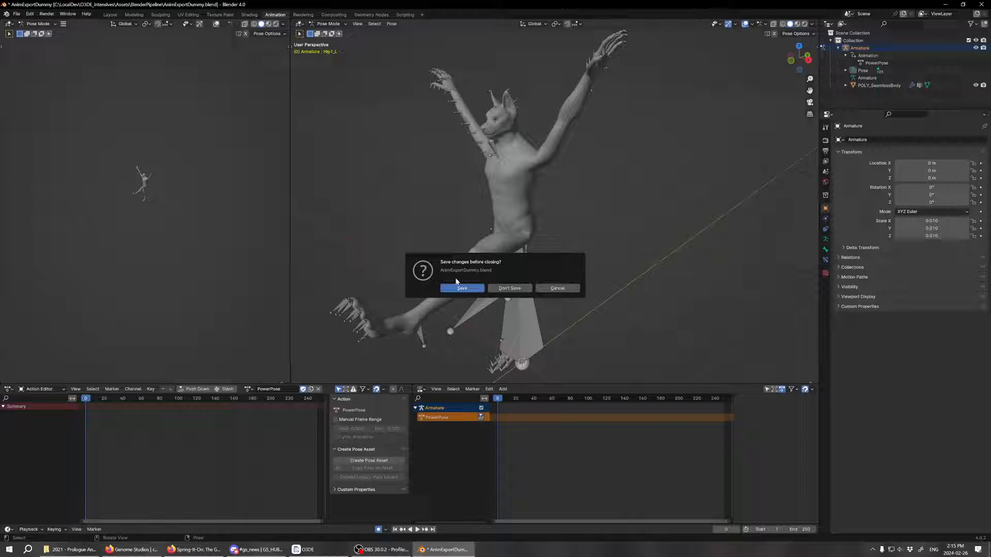
{"action": "left_click", "coordinate": [515, 287]}
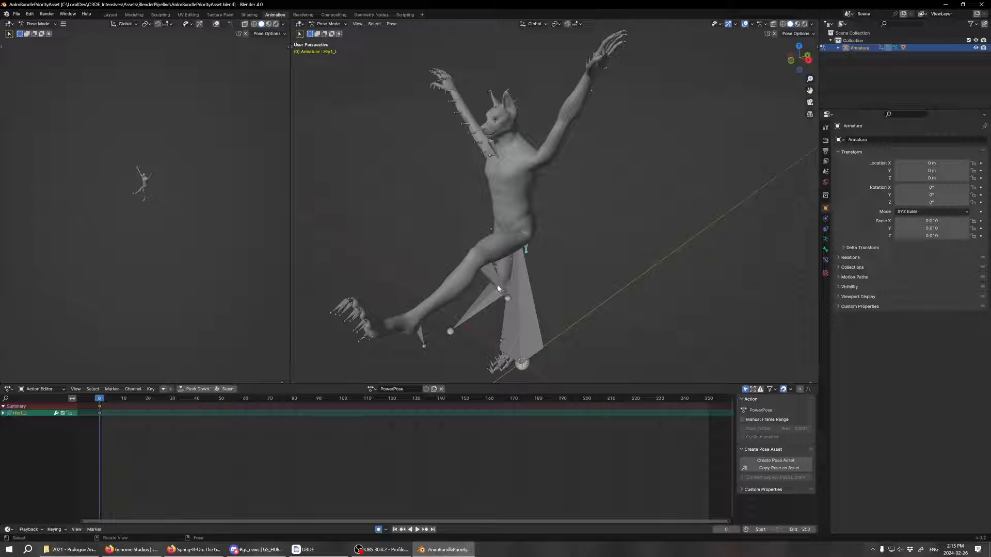
{"action": "key", "text": "ctrl+shift+s"}
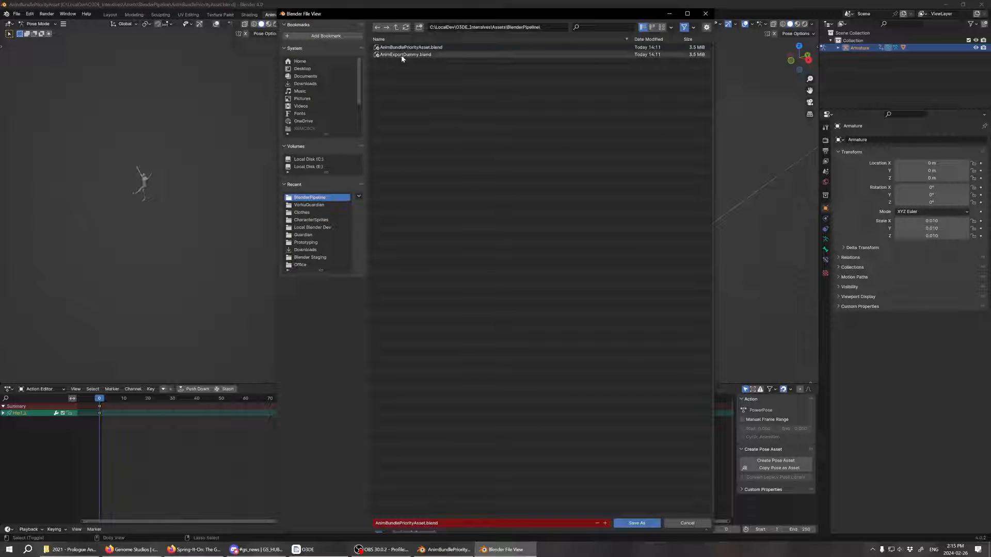
{"action": "double_click", "coordinate": [401, 55]}
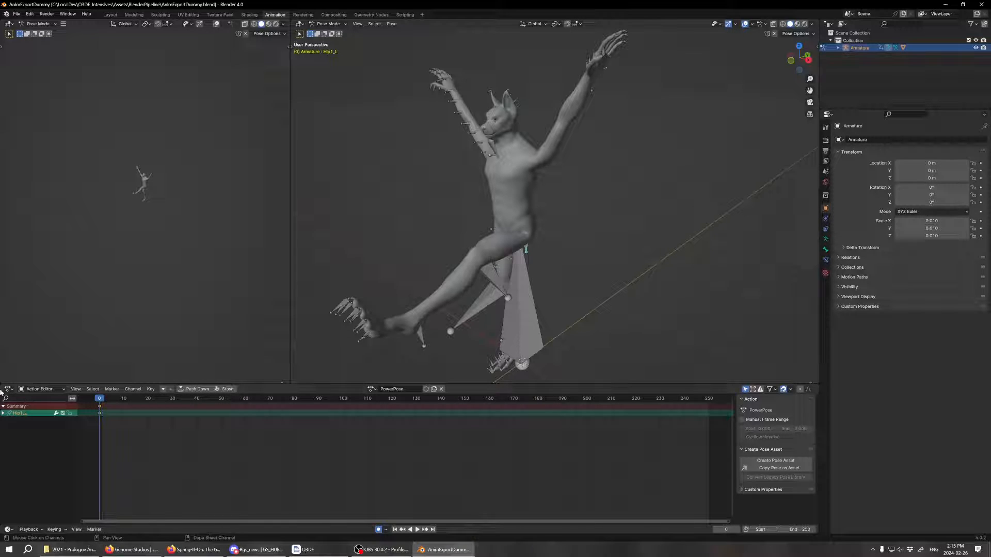
- Split the Action Editor area into two halves and switch the new half to the Nonlinear Animation editor
{"action": "left_click_drag", "start_coordinate": [2, 392], "coordinate": [394, 391]}
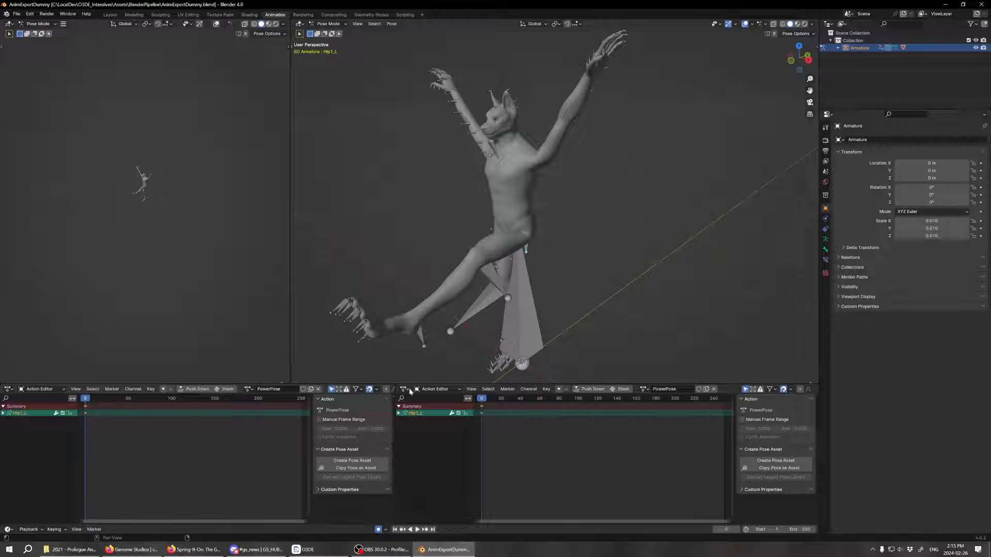
{"action": "left_click", "coordinate": [405, 390]}
{"action": "left_click", "coordinate": [405, 389]}
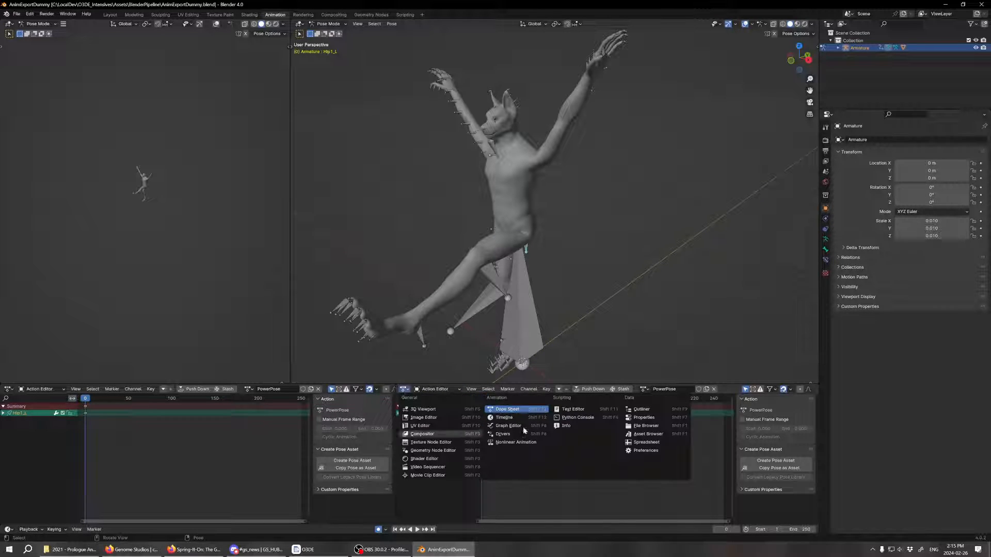
{"action": "left_click", "coordinate": [521, 443]}
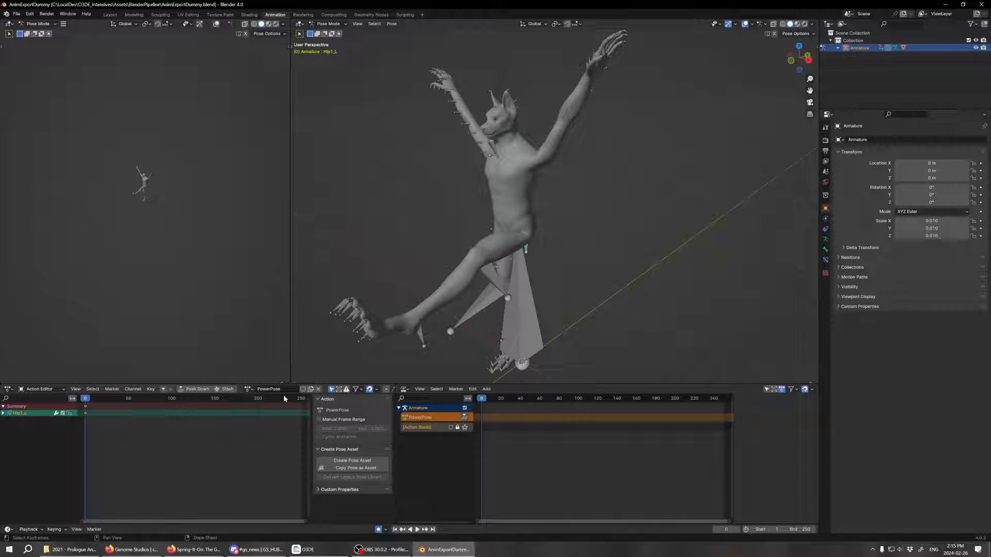
- Make RestPose the armature's active action and delete its [Action Stash] track from the Nonlinear Animation editor
{"action": "left_click", "coordinate": [247, 390]}
{"action": "left_click", "coordinate": [254, 416]}
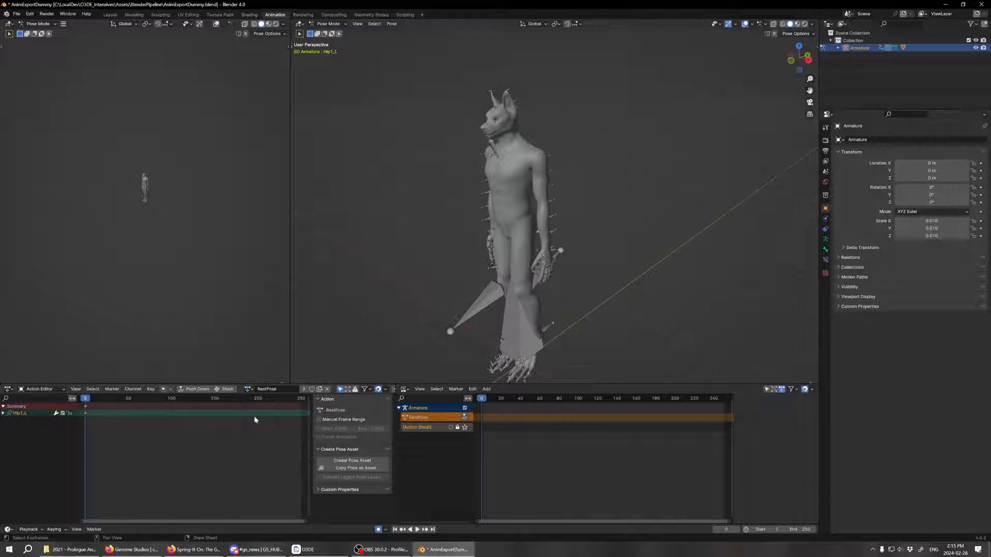
{"action": "left_click", "coordinate": [838, 47]}
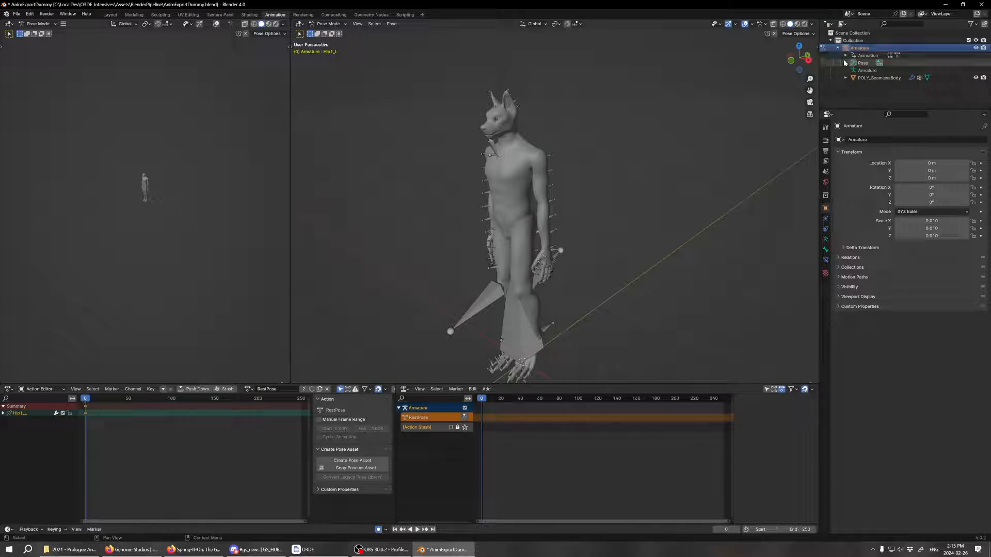
{"action": "left_click", "coordinate": [845, 55]}
{"action": "left_click", "coordinate": [852, 70]}
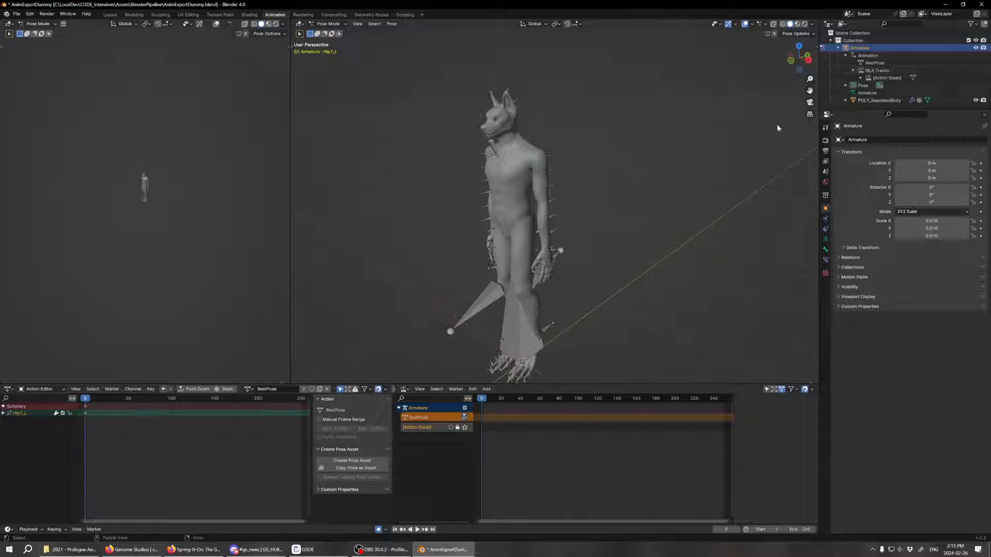
{"action": "left_click", "coordinate": [414, 429]}
{"action": "key", "text": "x"}
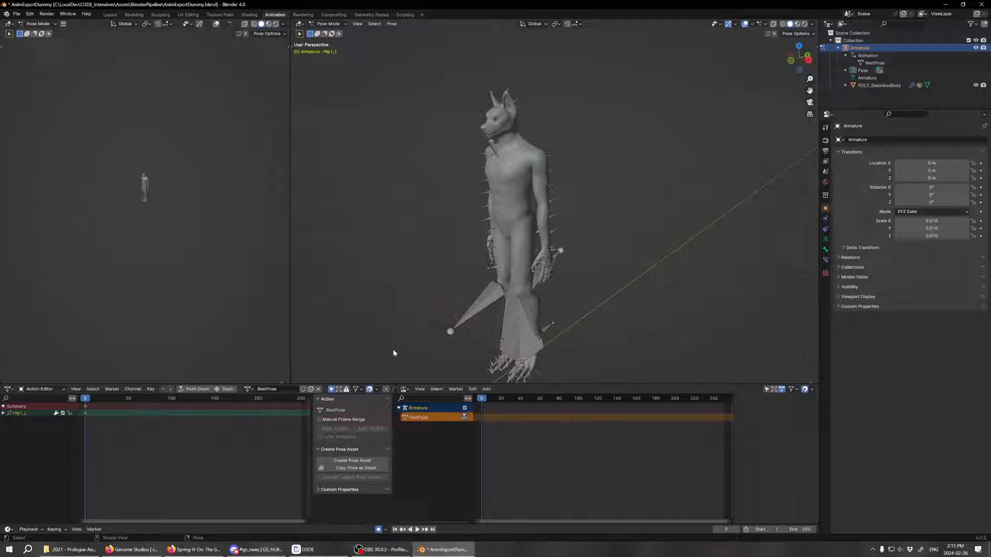
- Start an FBX export limited to the Armature object type, with the axes set to Y Forward and Z Up
{"action": "left_click", "coordinate": [17, 13]}
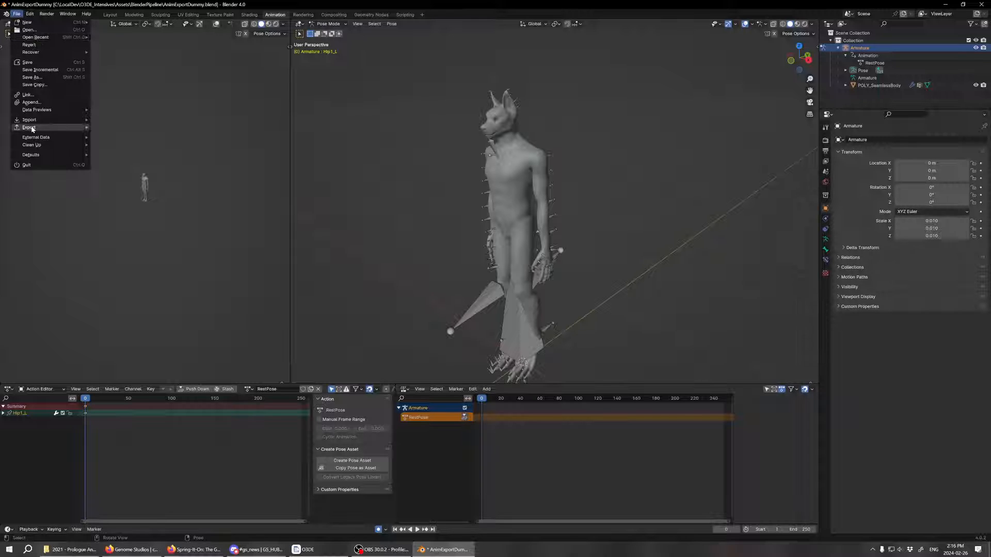
{"action": "mouse_move", "coordinate": [32, 128]}
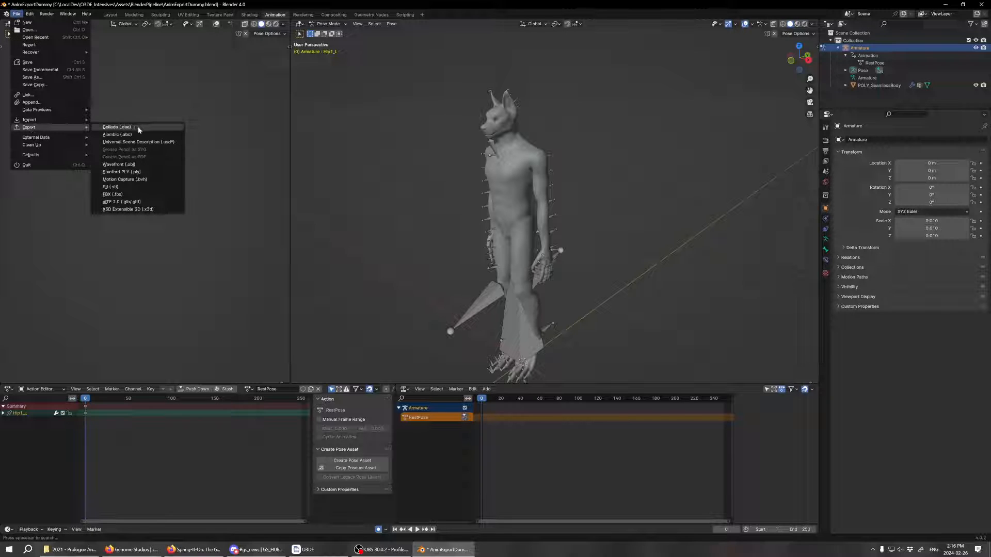
{"action": "left_click", "coordinate": [145, 194]}
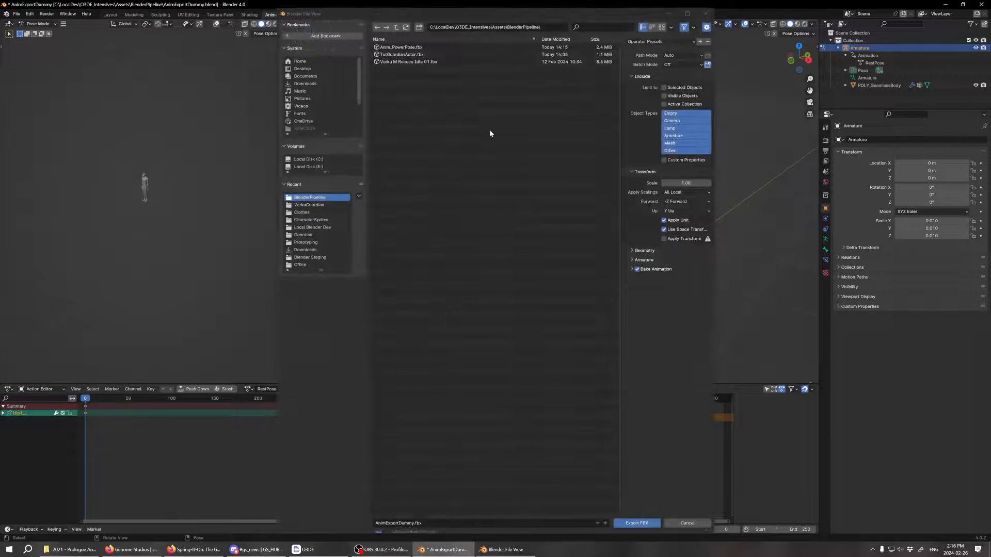
{"action": "left_click", "coordinate": [680, 137]}
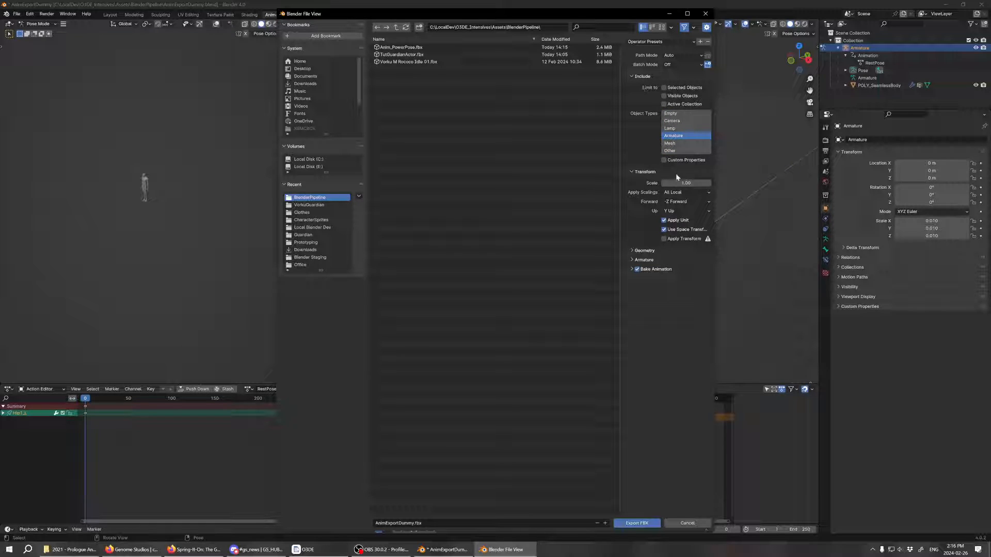
{"action": "left_click", "coordinate": [674, 200]}
{"action": "left_click", "coordinate": [674, 221]}
- Set the export's geometry smoothing to Face and disable Add Leaf Bones in the armature options
{"action": "left_click", "coordinate": [632, 251]}
{"action": "left_click", "coordinate": [681, 262]}
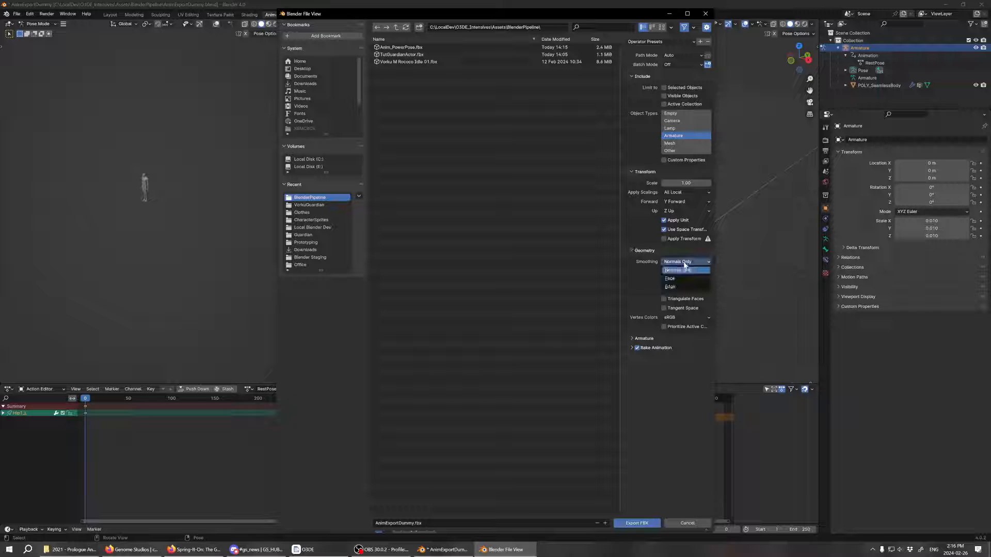
{"action": "left_click", "coordinate": [684, 280]}
{"action": "left_click", "coordinate": [632, 340]}
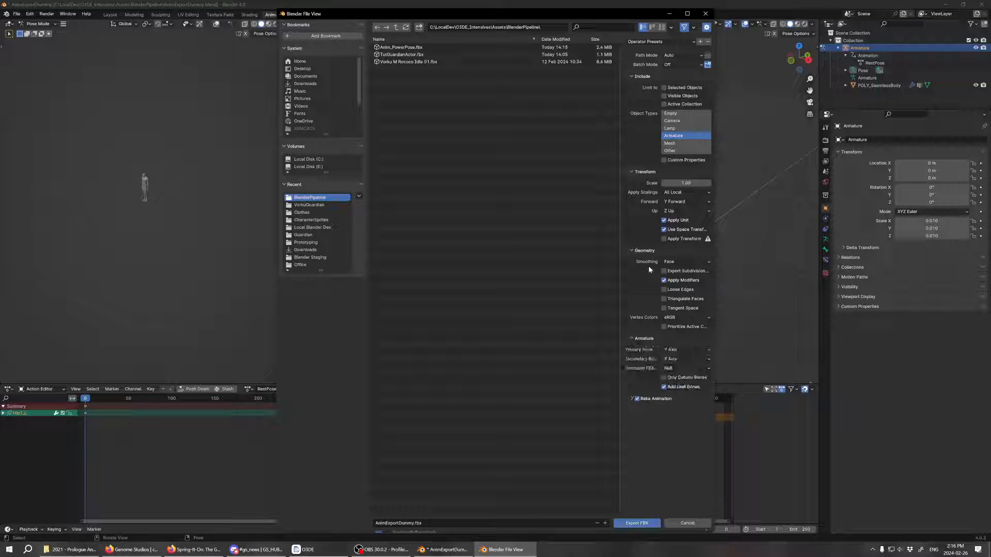
- Keep Bake Animation with NLA Strips and All Actions, disable Key All Bones and Force Start/End Keying, and set Simplify to 0
{"action": "left_click", "coordinate": [641, 400]}
{"action": "left_click", "coordinate": [664, 429]}
{"action": "left_click", "coordinate": [663, 410]}
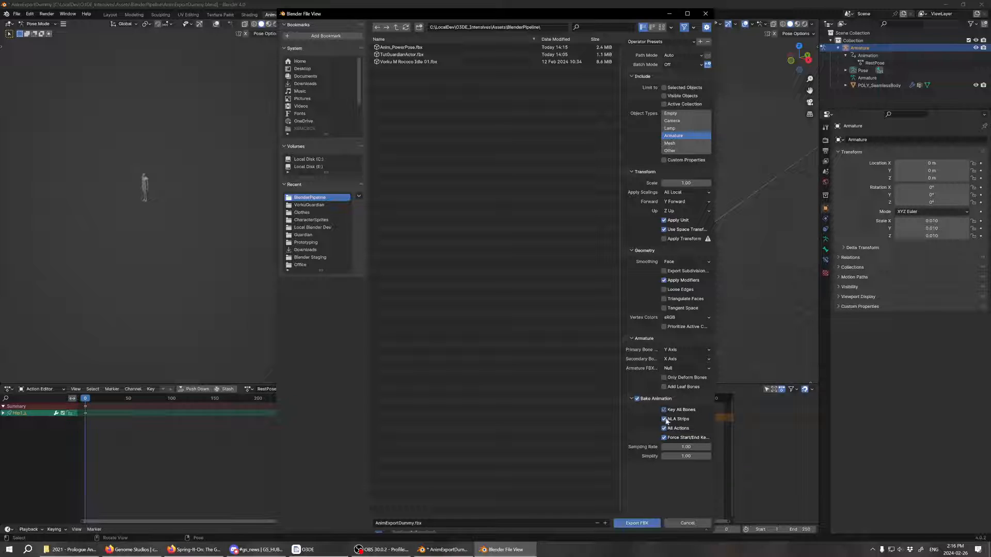
{"action": "left_click", "coordinate": [664, 437]}
{"action": "left_click", "coordinate": [671, 456]}
{"action": "type", "text": "0"}
- Name the export file Anim_RestPose.fbx and export it as FBX to the BlenderPipeline folder
{"action": "left_click", "coordinate": [409, 524]}
{"action": "left_click", "coordinate": [409, 525]}
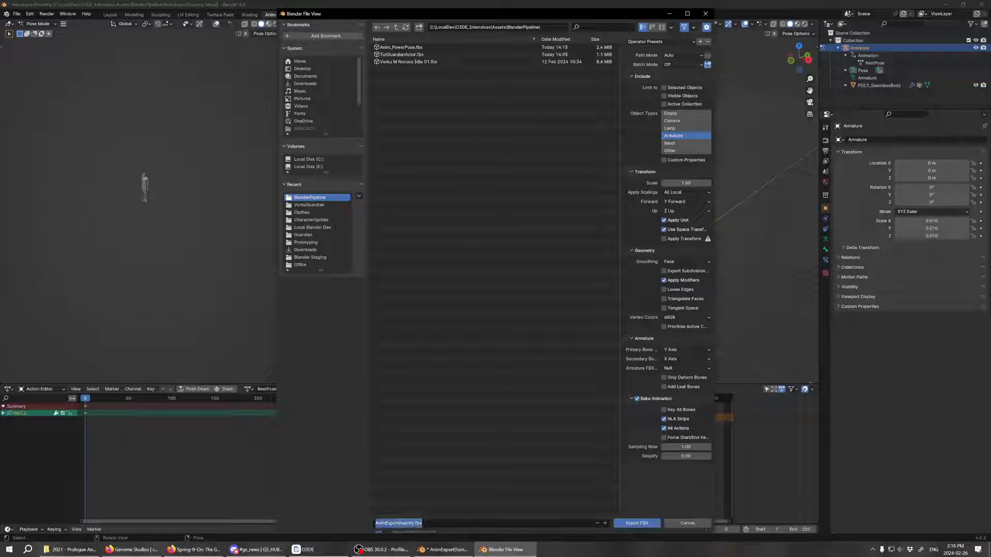
{"action": "double_click", "coordinate": [409, 524]}
{"action": "type", "text": "Anim_RestPose"}
{"action": "left_click", "coordinate": [640, 522]}
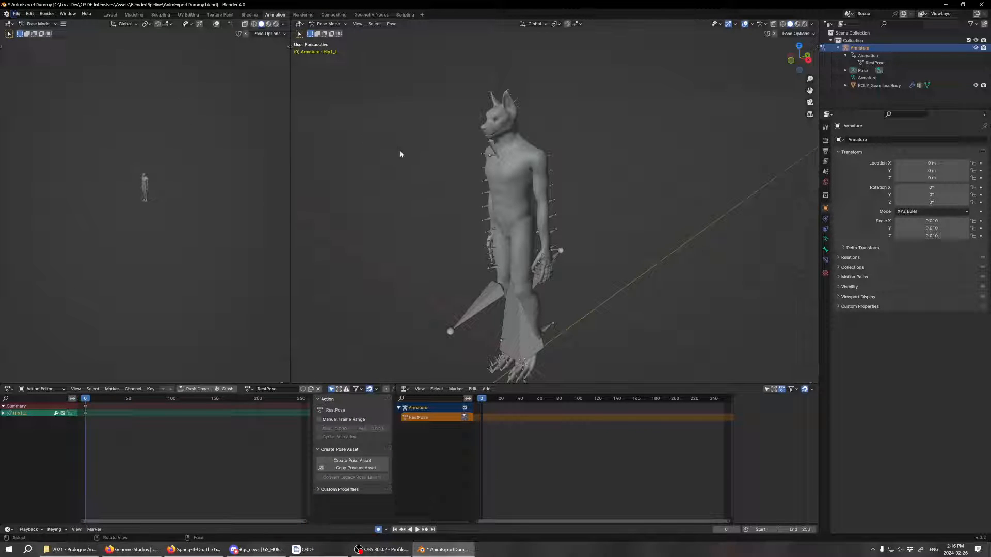
- Create a new default scene without saving the changes to AnimExportDummy.blend
{"action": "left_click", "coordinate": [668, 169]}
{"action": "key", "text": "ctrl+n"}
{"action": "left_click", "coordinate": [668, 169]}
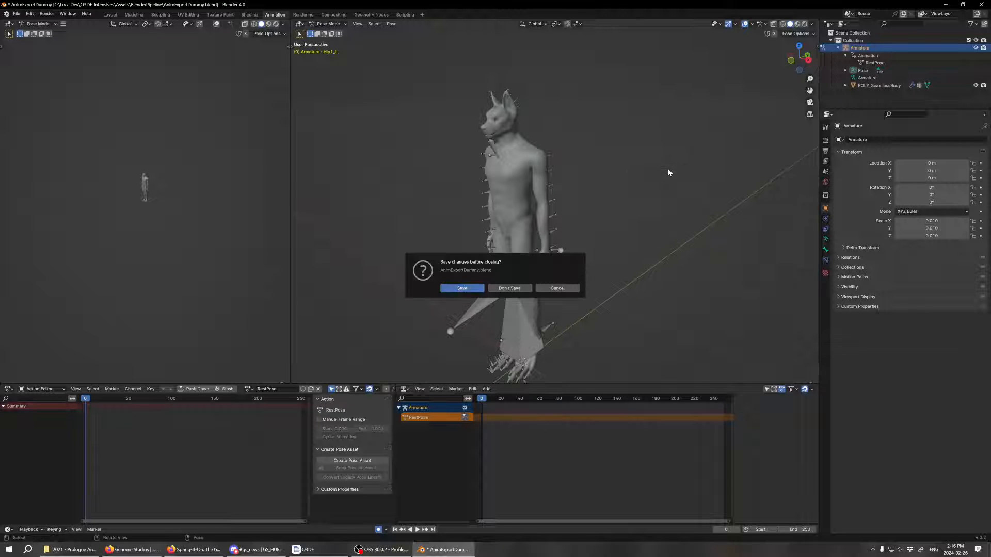
{"action": "left_click", "coordinate": [516, 289]}
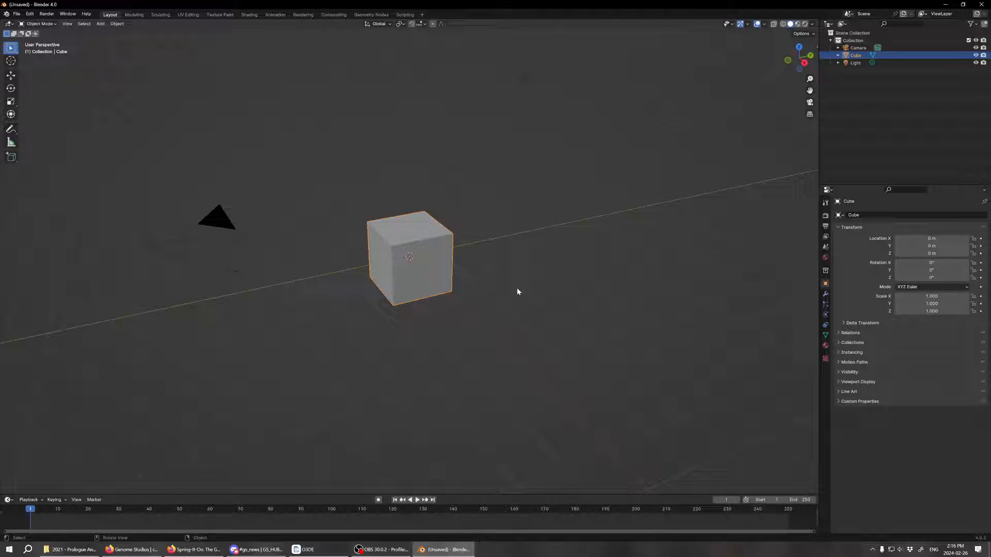
- Delete the default cube, camera and light to empty the scene
{"action": "key", "text": "Delete"}
{"action": "left_click", "coordinate": [854, 48]}
{"action": "key", "text": "Delete"}
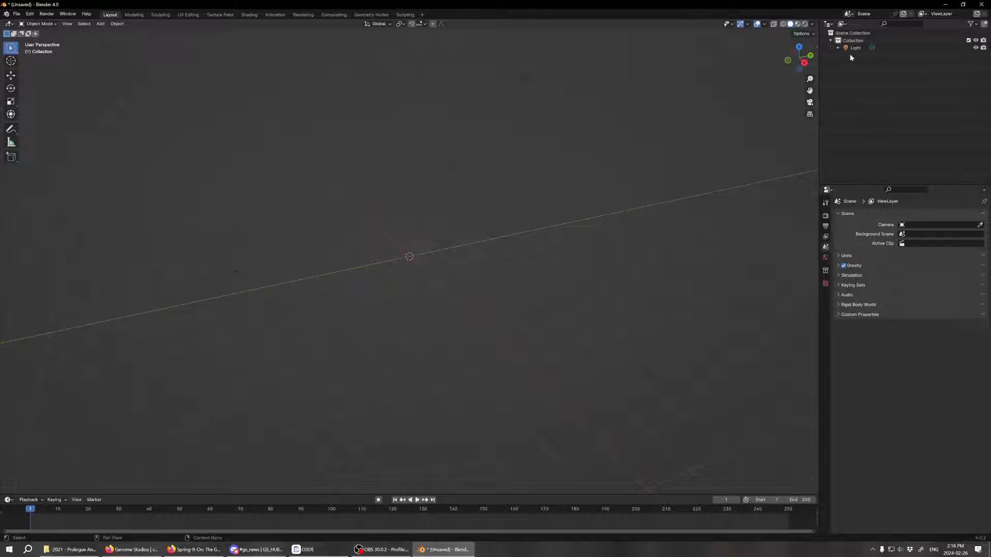
{"action": "left_click", "coordinate": [854, 48]}
{"action": "key", "text": "Delete"}
- Import Anim_PowerPose.fbx from the BlenderPipeline folder into the empty scene
{"action": "left_click", "coordinate": [17, 14]}
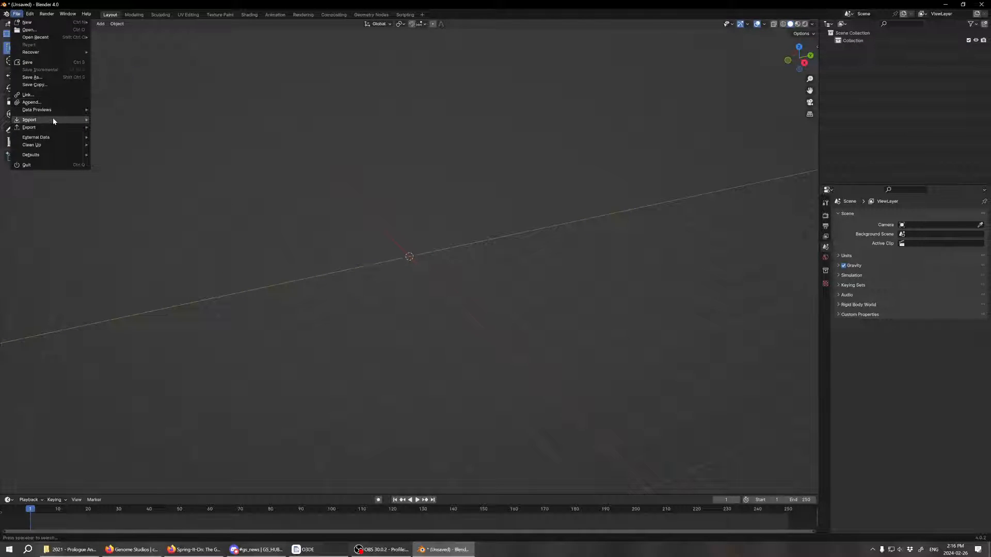
{"action": "mouse_move", "coordinate": [52, 119]}
{"action": "left_click", "coordinate": [141, 194]}
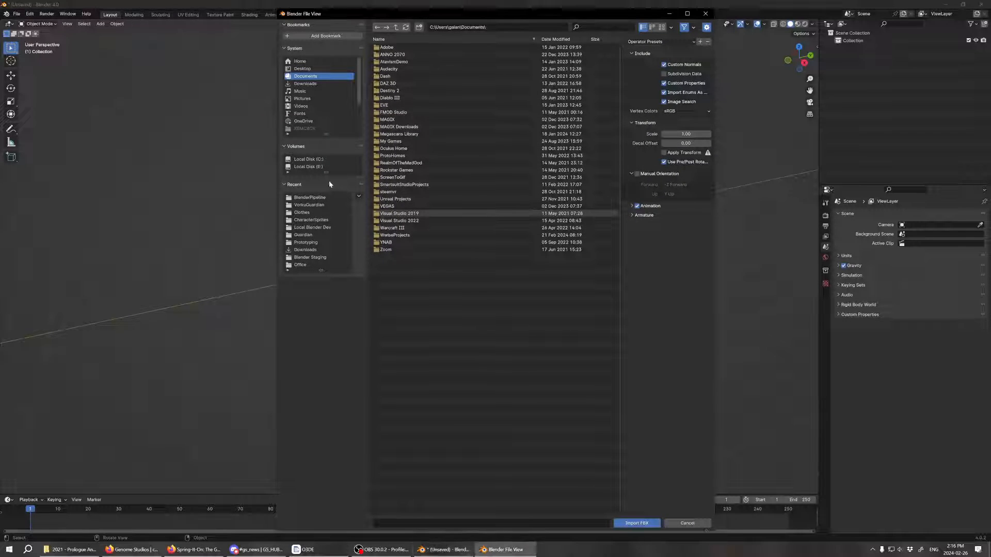
{"action": "left_click", "coordinate": [323, 197]}
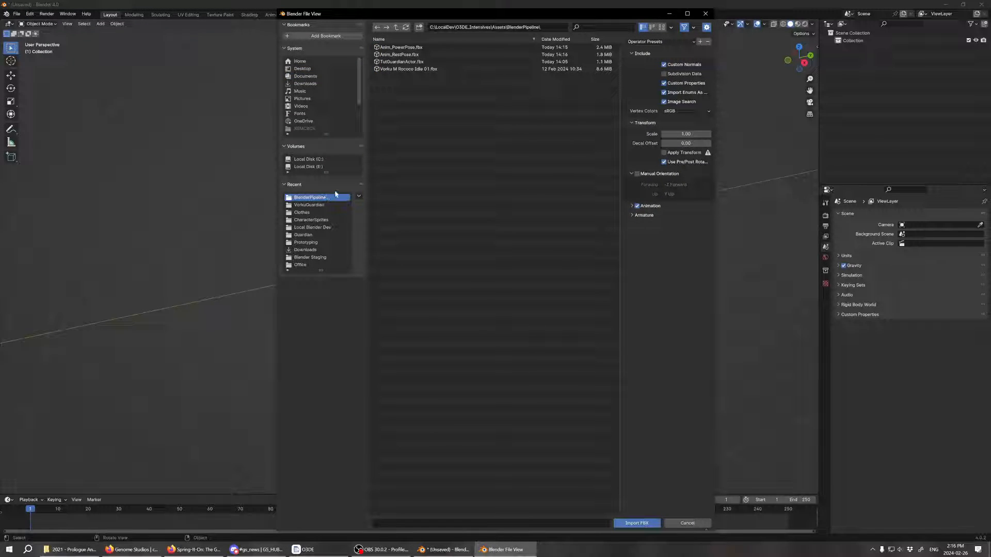
{"action": "left_click", "coordinate": [420, 47]}
{"action": "double_click", "coordinate": [420, 47]}
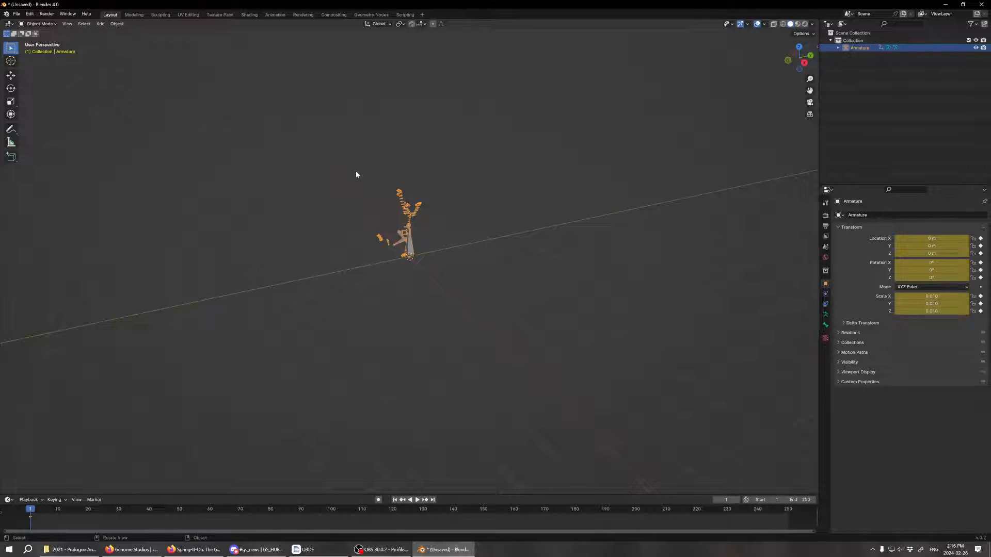
- Enlarge the timeline area and delete the Armature object from the scene
{"action": "mouse_move", "coordinate": [356, 175]}
{"action": "middle_mouse_down"}
{"action": "mouse_move", "coordinate": [400, 148]}
{"action": "mouse_move", "coordinate": [380, 149]}
{"action": "mouse_move", "coordinate": [372, 180]}
{"action": "mouse_move", "coordinate": [413, 138]}
{"action": "mouse_move", "coordinate": [475, 133]}
{"action": "mouse_move", "coordinate": [342, 133]}
{"action": "mouse_move", "coordinate": [358, 157]}
{"action": "middle_mouse_up"}
{"action": "scroll", "coordinate": [379, 150], "scroll_direction": "up", "scroll_amount": 5}
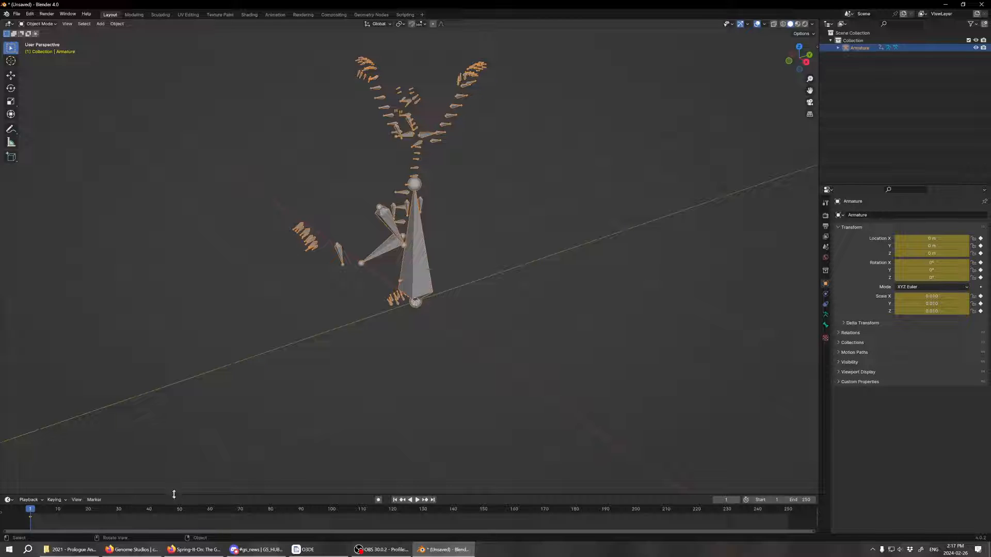
{"action": "left_click_drag", "start_coordinate": [173, 494], "coordinate": [103, 397]}
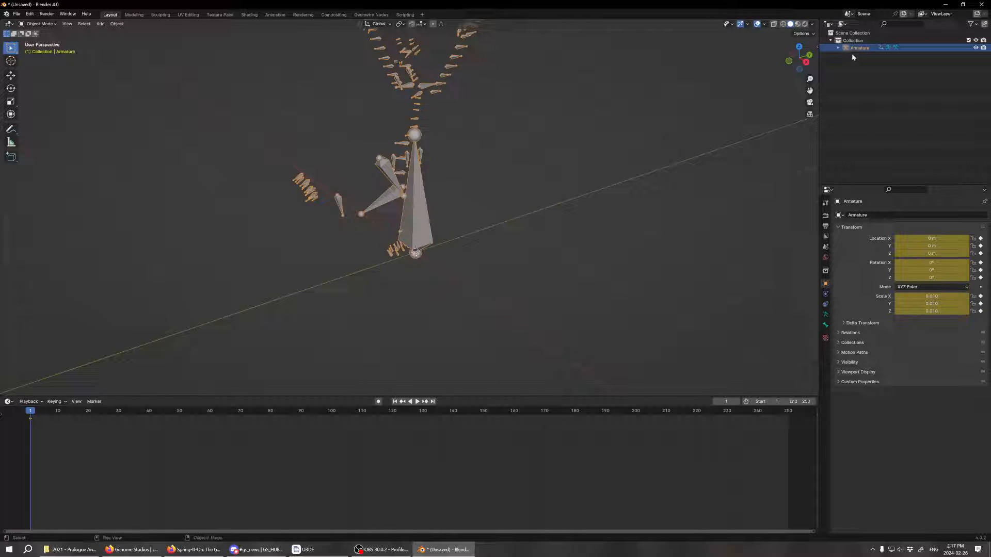
{"action": "key", "text": "Delete"}
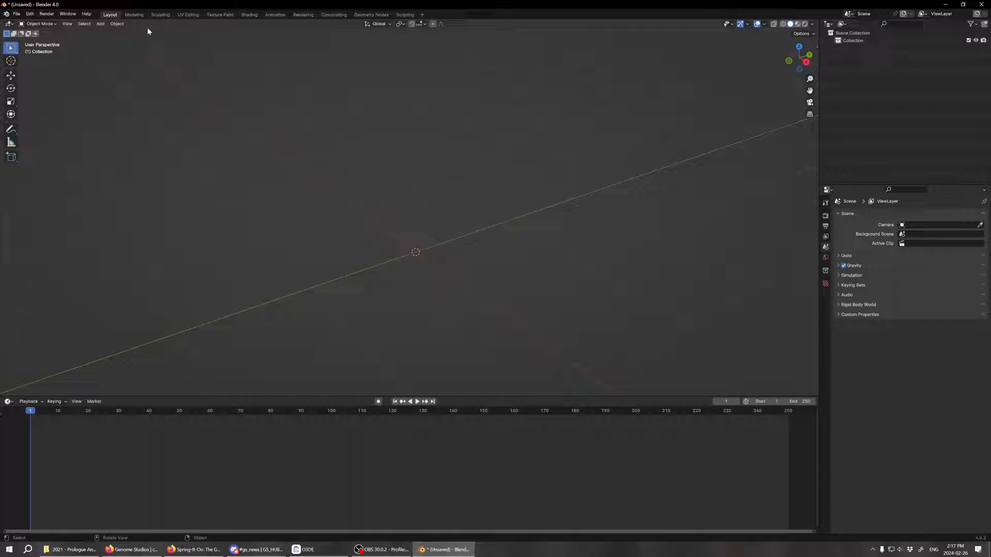
- Import Anim_RestPose.fbx from the BlenderPipeline folder and inspect its armature from several angles
{"action": "left_click", "coordinate": [17, 14]}
{"action": "mouse_move", "coordinate": [46, 119]}
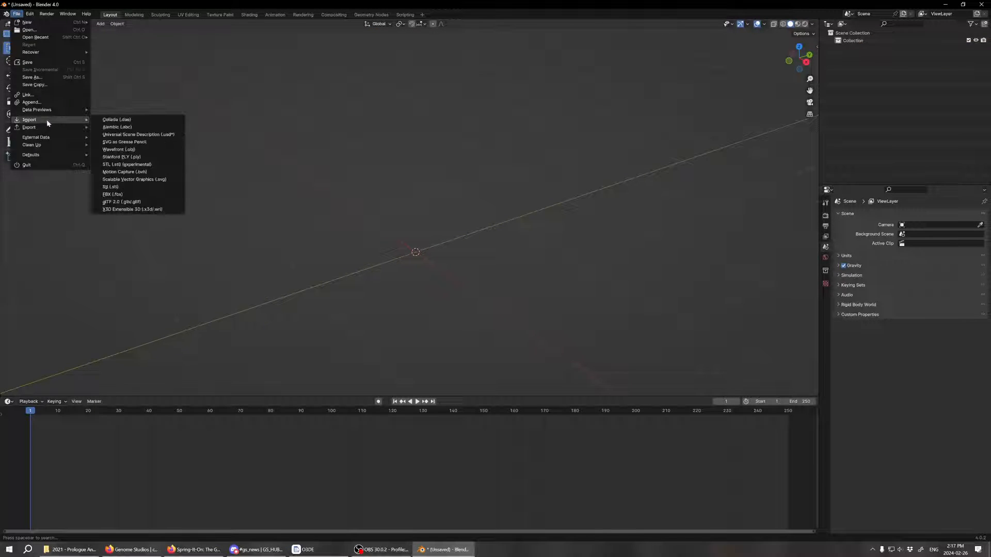
{"action": "left_click", "coordinate": [132, 193]}
{"action": "double_click", "coordinate": [414, 54]}
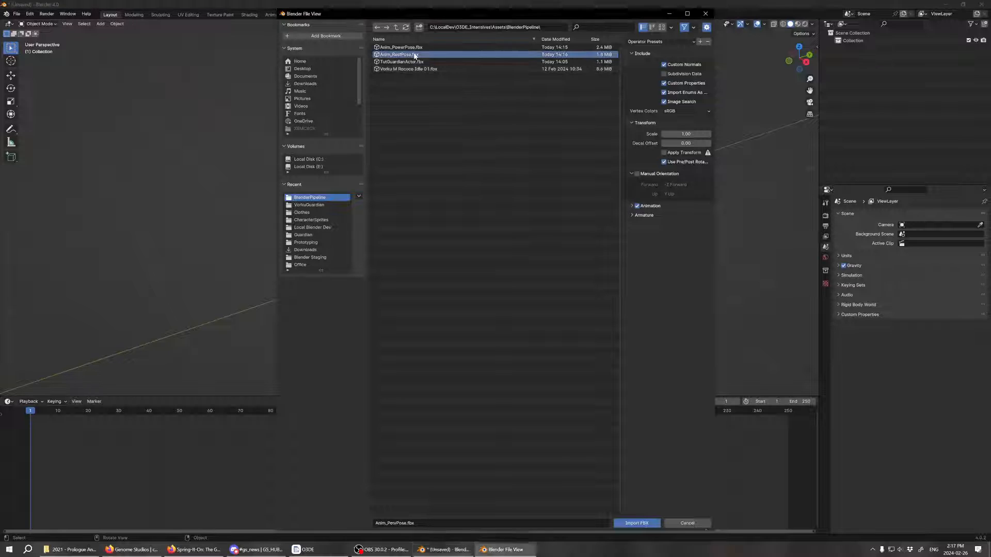
{"action": "middle_click_drag", "start_coordinate": [326, 101], "coordinate": [377, 109]}
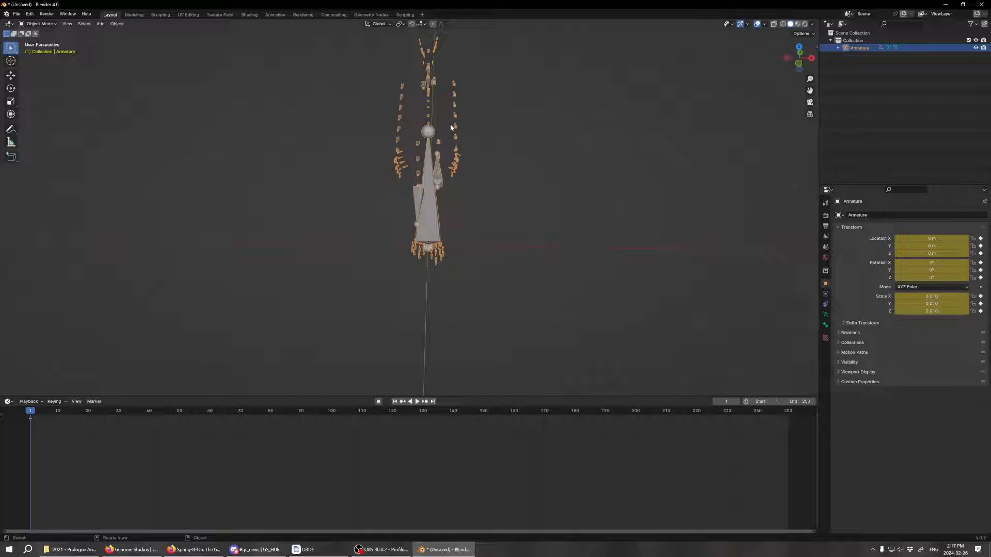
{"action": "middle_click_drag", "start_coordinate": [472, 113], "coordinate": [461, 93]}
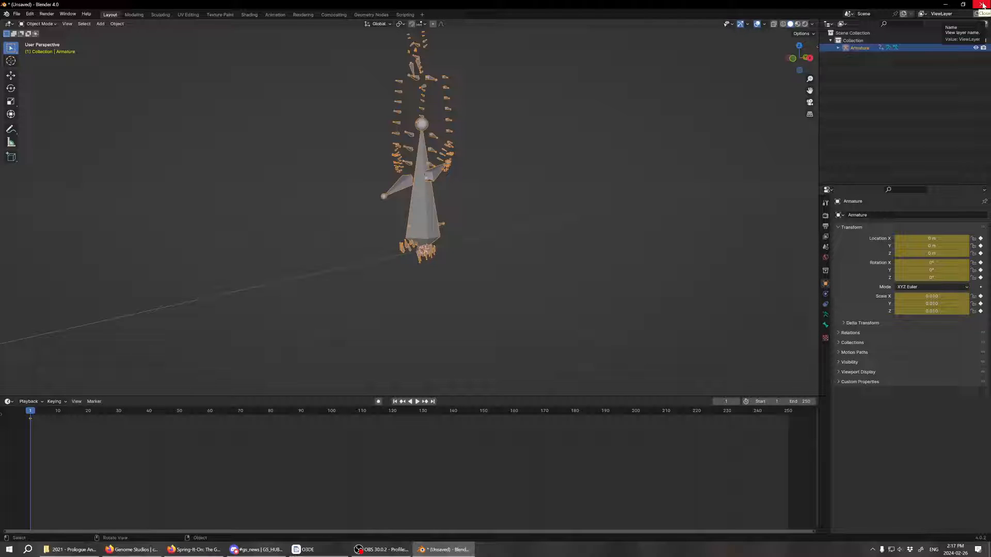
- Switch to O3DE, open the O3DE_Intensives project in the editor and load the Tutorial1_Controller level
{"action": "left_click", "coordinate": [319, 548]}
{"action": "left_click", "coordinate": [250, 199]}
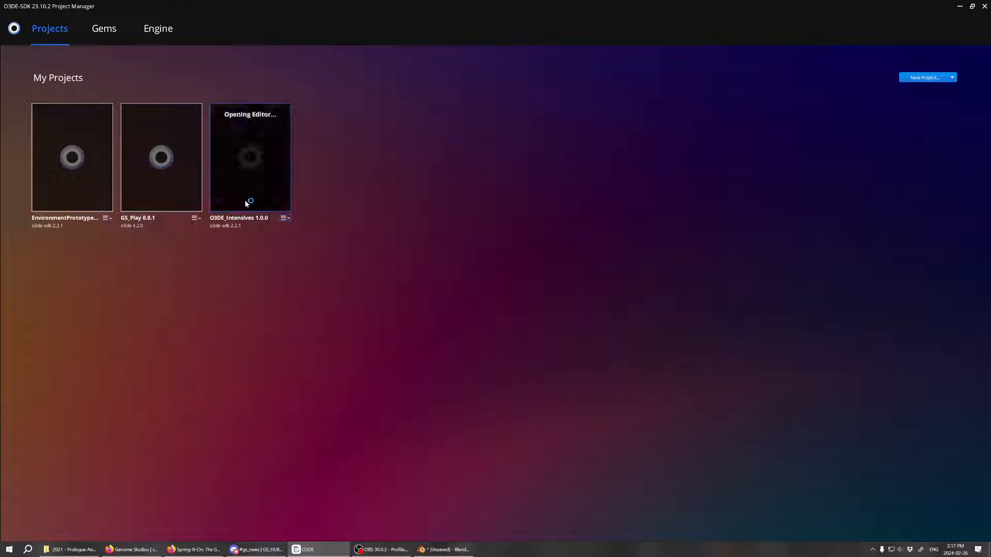
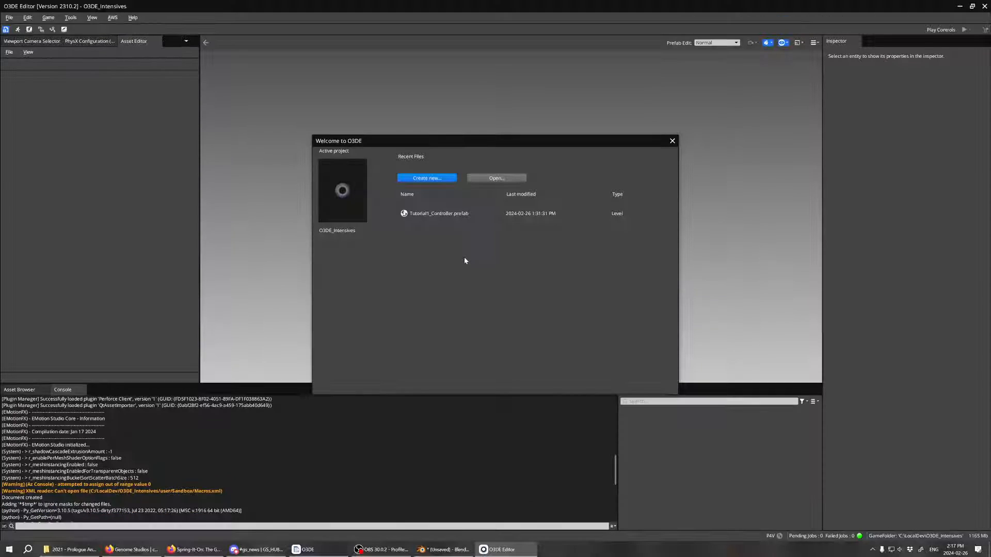
{"action": "left_click", "coordinate": [444, 213]}
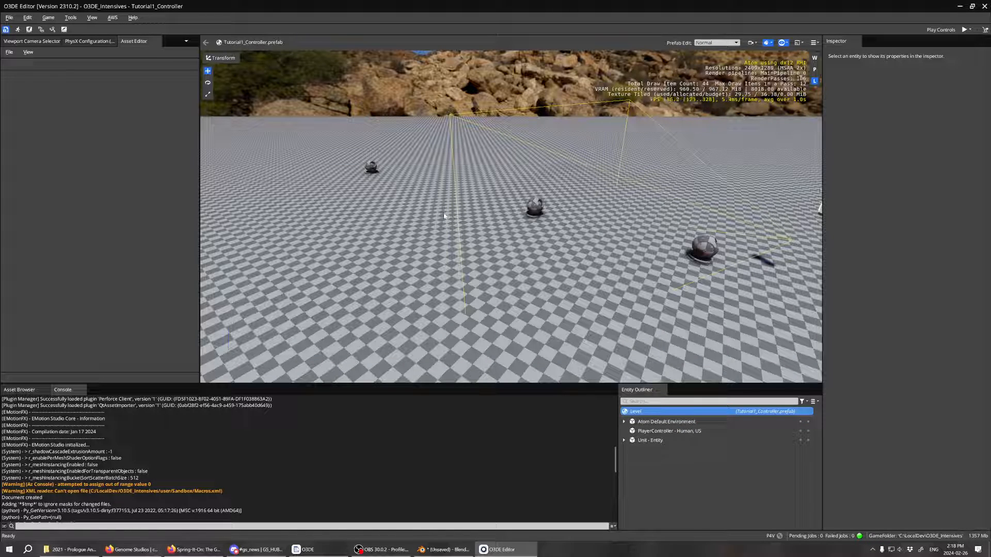
- Delete the Actor - Puppet - Model entity with its child from under Unit - Entity
{"action": "right_click_drag", "start_coordinate": [444, 216], "coordinate": [645, 201]}
{"action": "key", "text": "w"}
{"action": "right_click_drag", "start_coordinate": [567, 232], "coordinate": [464, 259]}
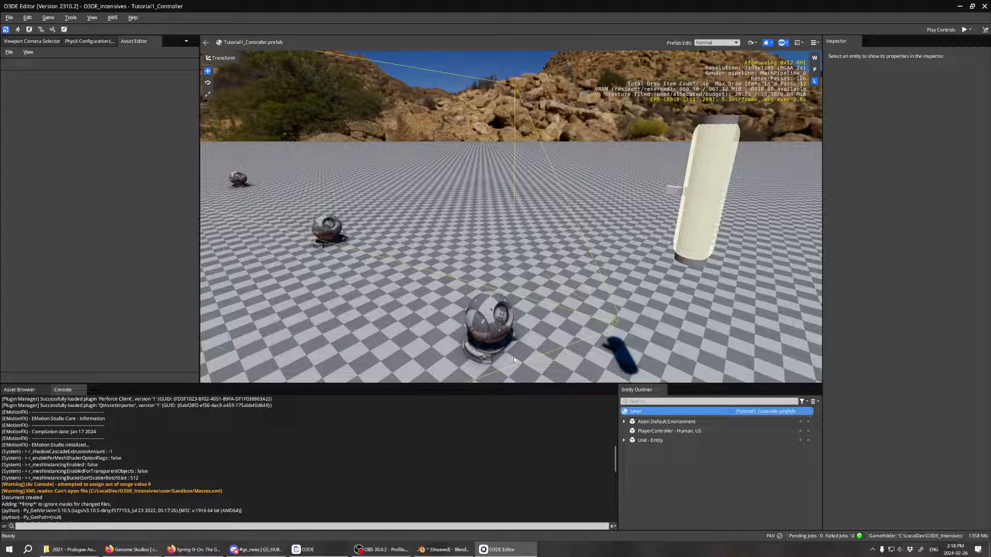
{"action": "left_click", "coordinate": [624, 441]}
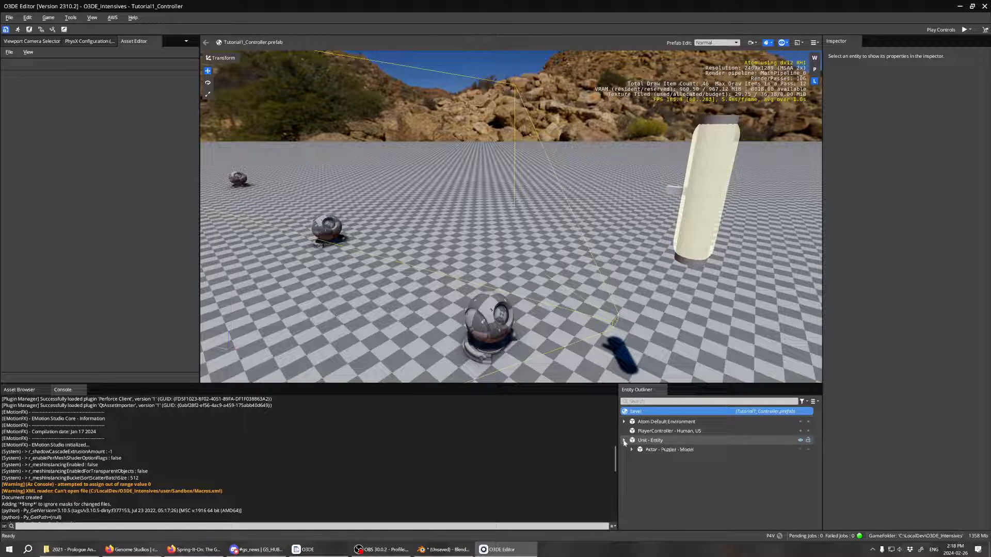
{"action": "left_click", "coordinate": [632, 450]}
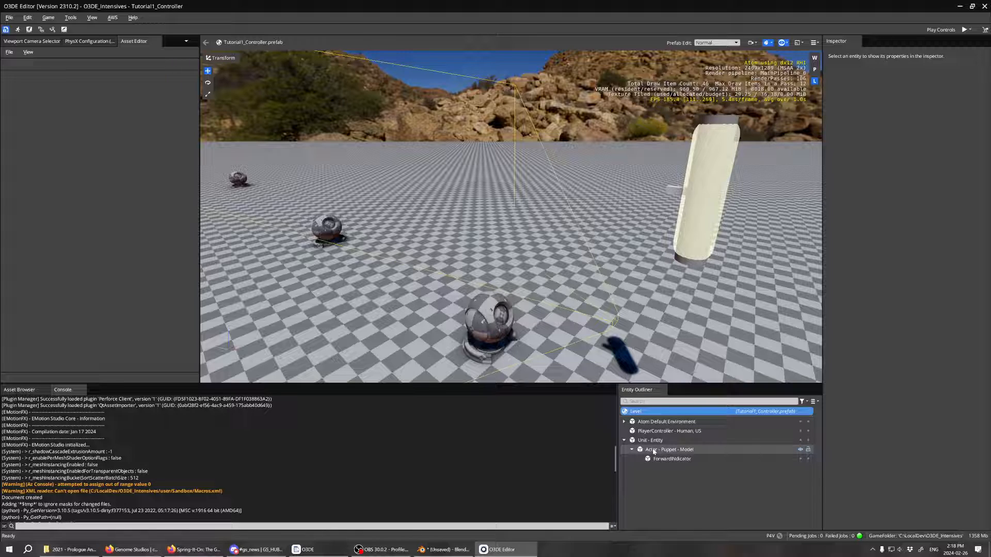
{"action": "left_click", "coordinate": [19, 390]}
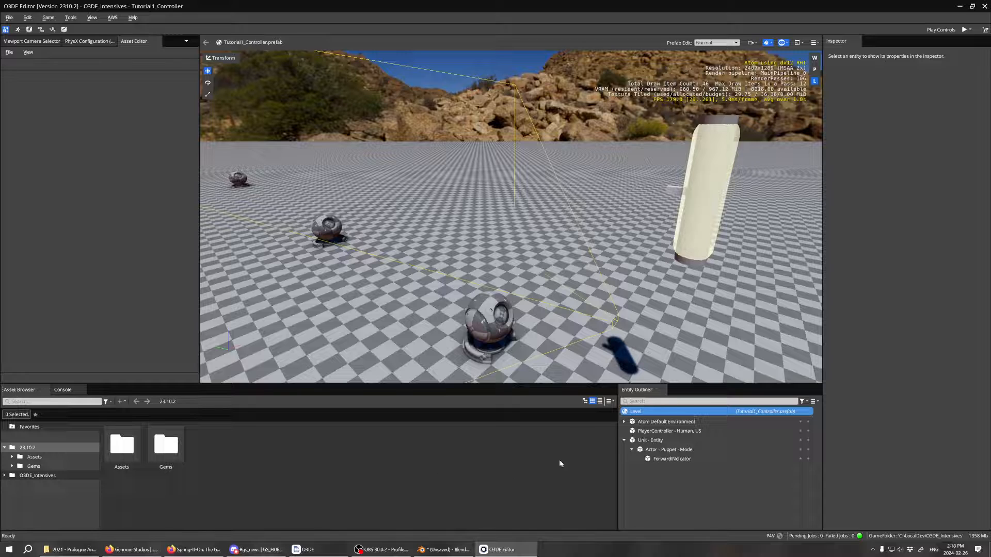
{"action": "left_click", "coordinate": [661, 449]}
{"action": "key", "text": "Delete"}
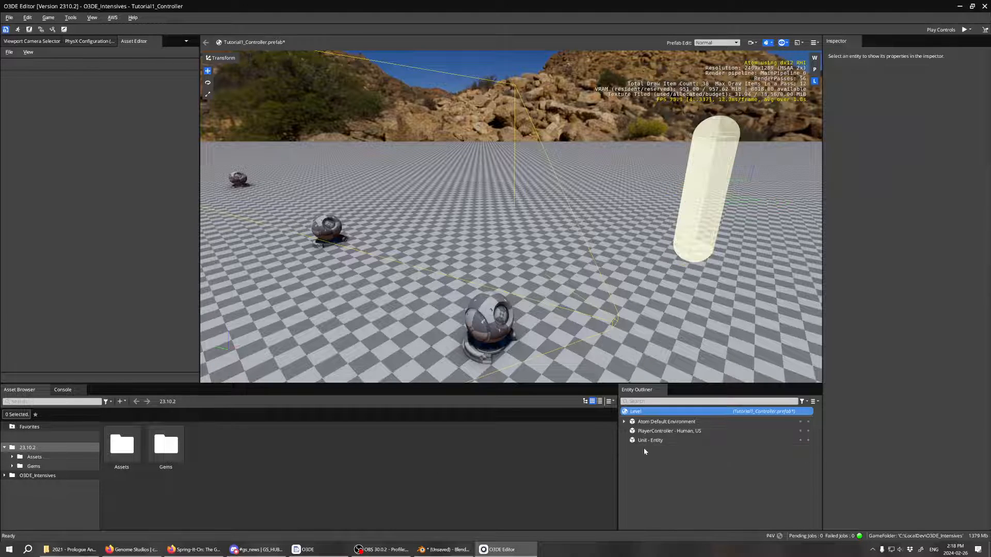
- Create a child entity under Unit - Entity and name it Actor
{"action": "right_click", "coordinate": [646, 443]}
{"action": "left_click", "coordinate": [666, 449]}
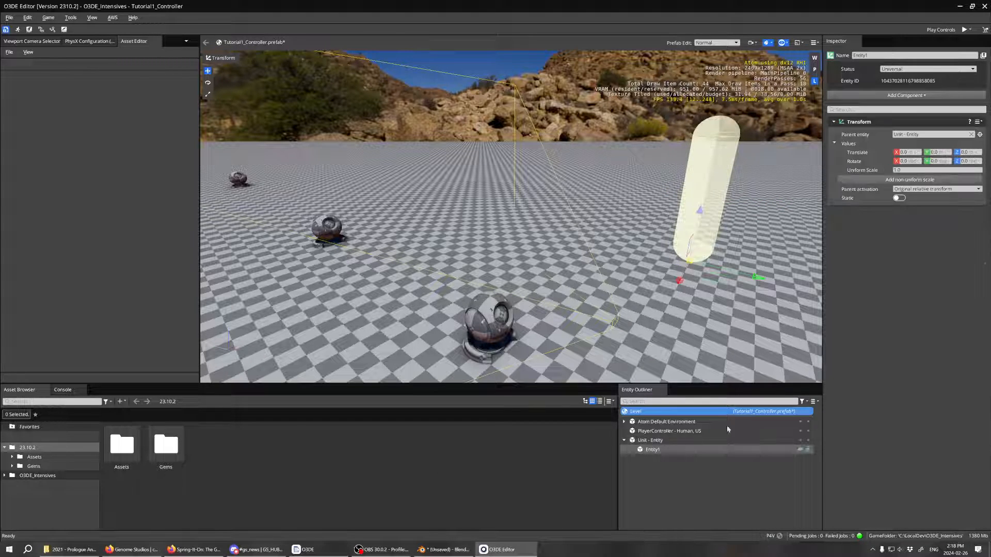
{"action": "double_click", "coordinate": [904, 56]}
{"action": "type", "text": "Actor"}
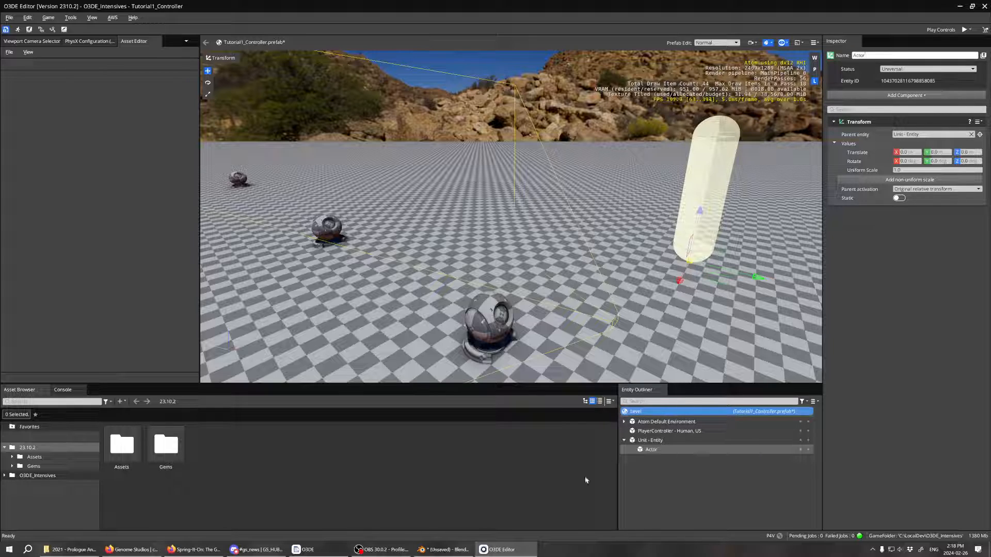
- Add TutGuardianActor.fbx from the project's Assets/BlenderPipeline folder as a child of the Actor entity
{"action": "left_click", "coordinate": [4, 475]}
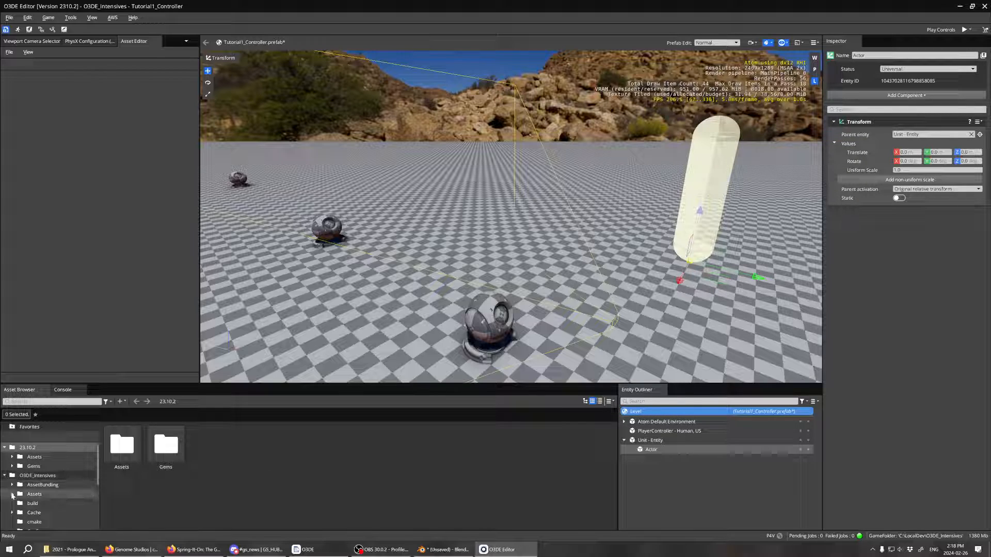
{"action": "left_click", "coordinate": [12, 494]}
{"action": "left_click", "coordinate": [41, 504]}
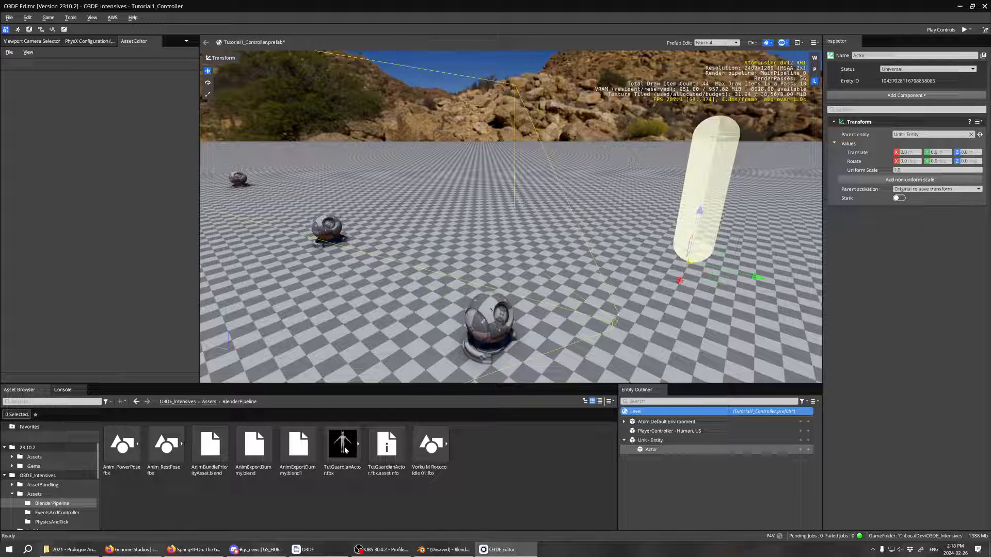
{"action": "left_click_drag", "start_coordinate": [344, 450], "coordinate": [667, 453]}
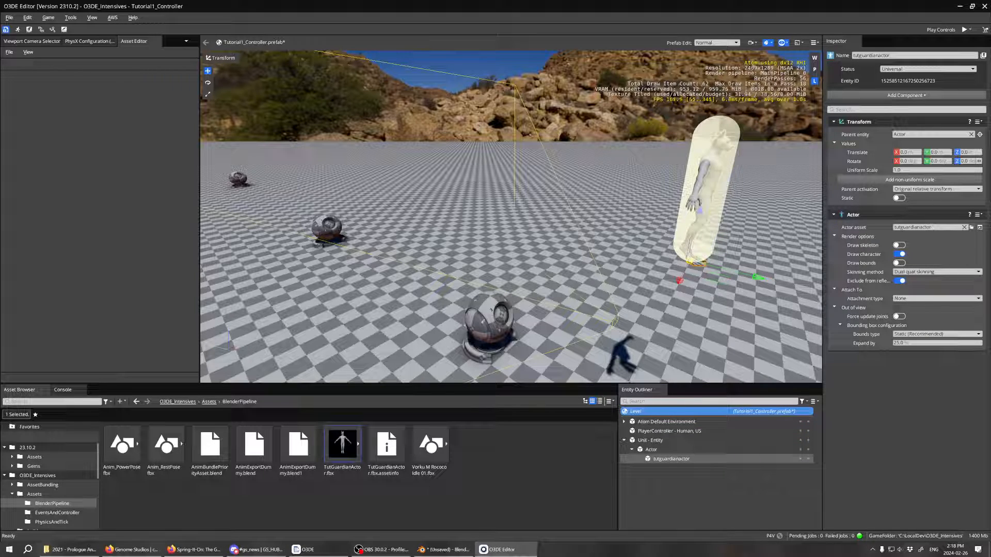
- Set the tutguardianactor entity's Z rotation to 180 degrees and save the level
{"action": "left_click", "coordinate": [962, 161]}
{"action": "type", "text": "180"}
{"action": "key", "text": "Return"}
{"action": "left_click", "coordinate": [913, 386]}
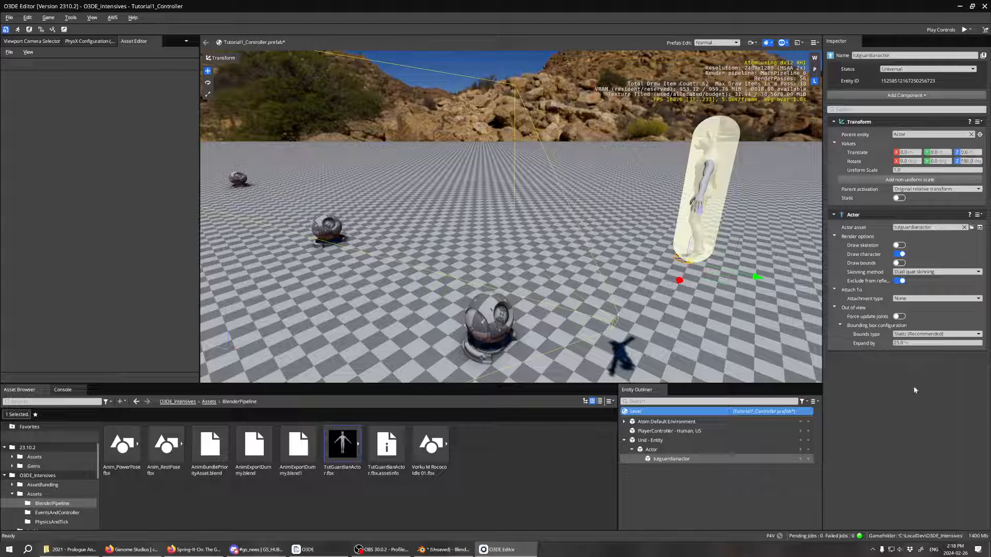
{"action": "key", "text": "ctrl+s"}
- Examine the motion settings of Anim_PowerPose.fbx, including the motion name, root bone and available modifiers
{"action": "left_click", "coordinate": [131, 447]}
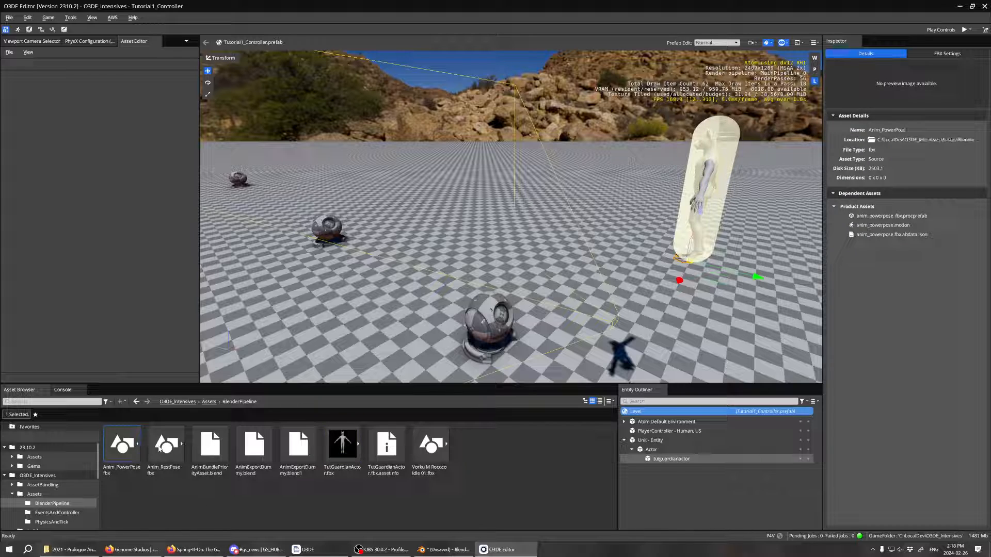
{"action": "left_click", "coordinate": [947, 54]}
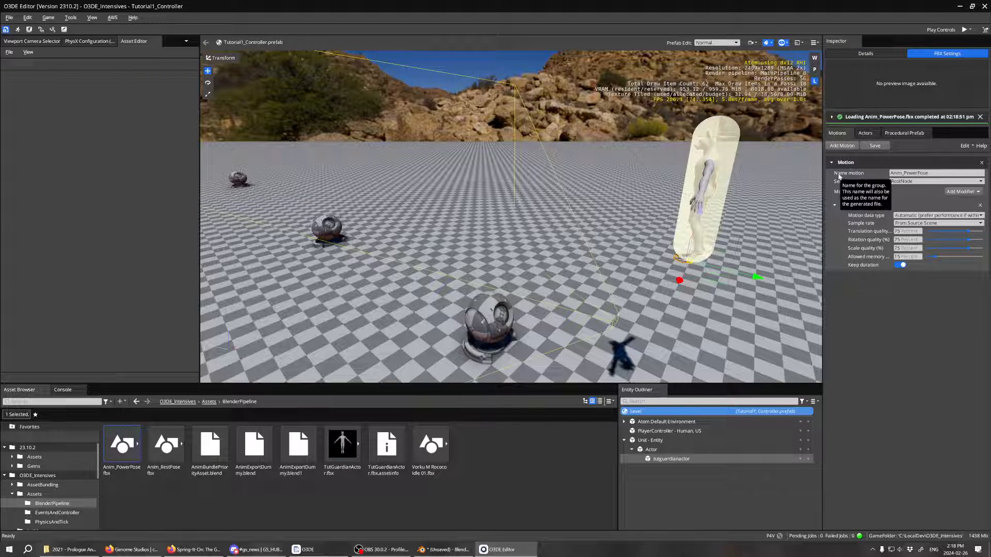
{"action": "double_click", "coordinate": [908, 173]}
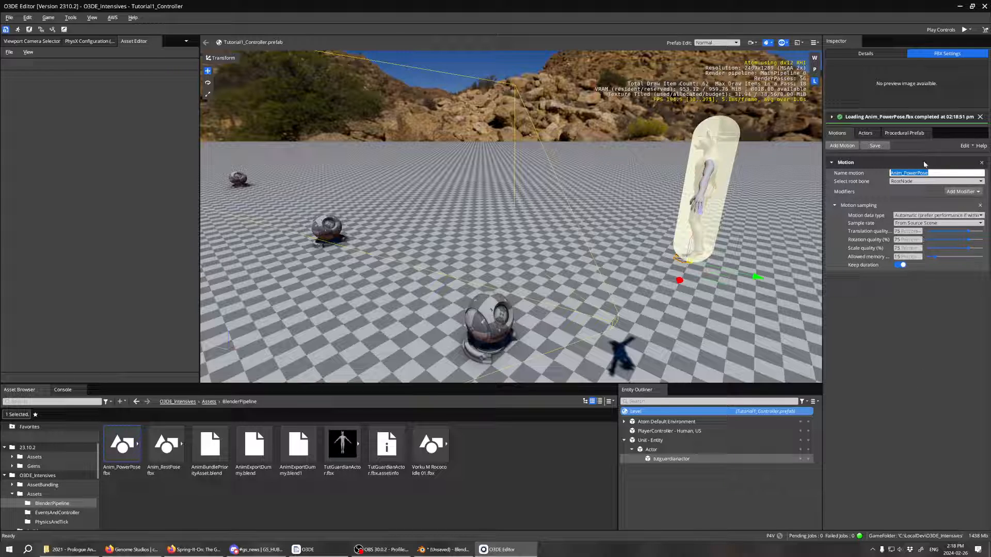
{"action": "left_click", "coordinate": [968, 191]}
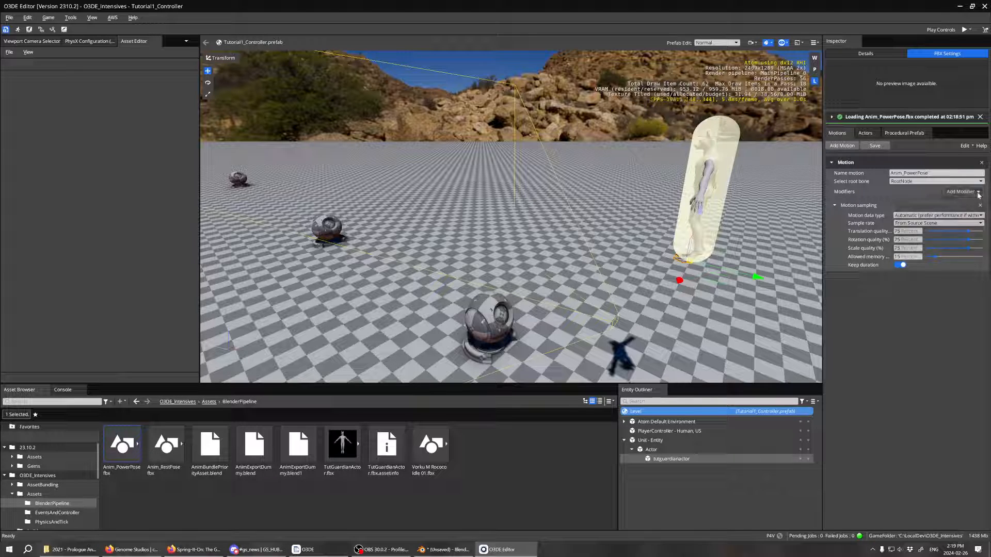
{"action": "left_click", "coordinate": [977, 193]}
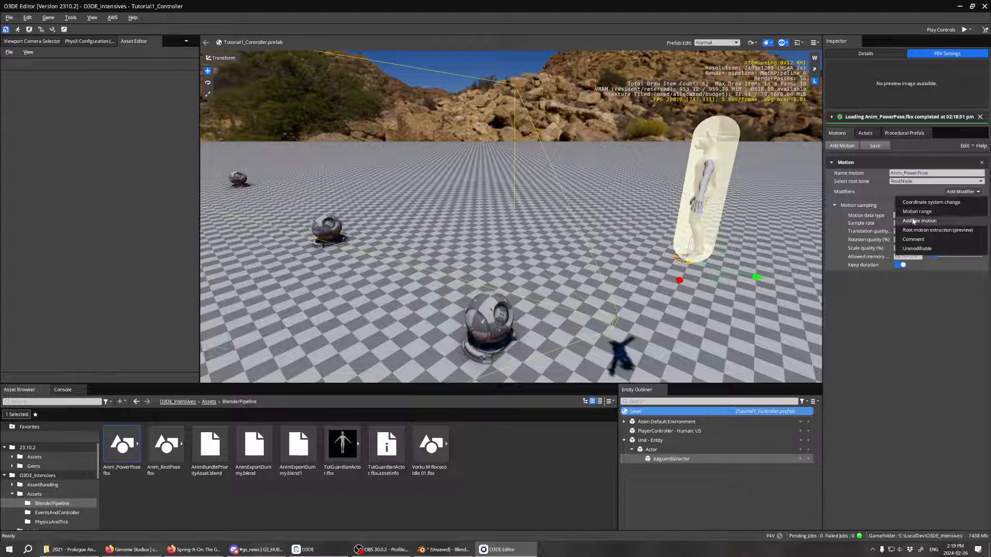
{"action": "left_click", "coordinate": [834, 146]}
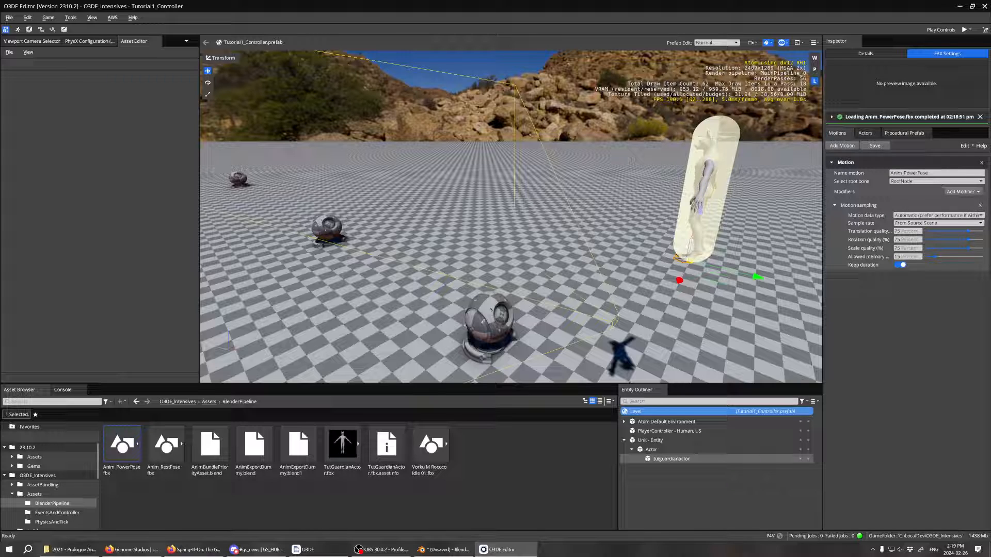
{"action": "left_click", "coordinate": [916, 182]}
{"action": "left_click", "coordinate": [873, 206]}
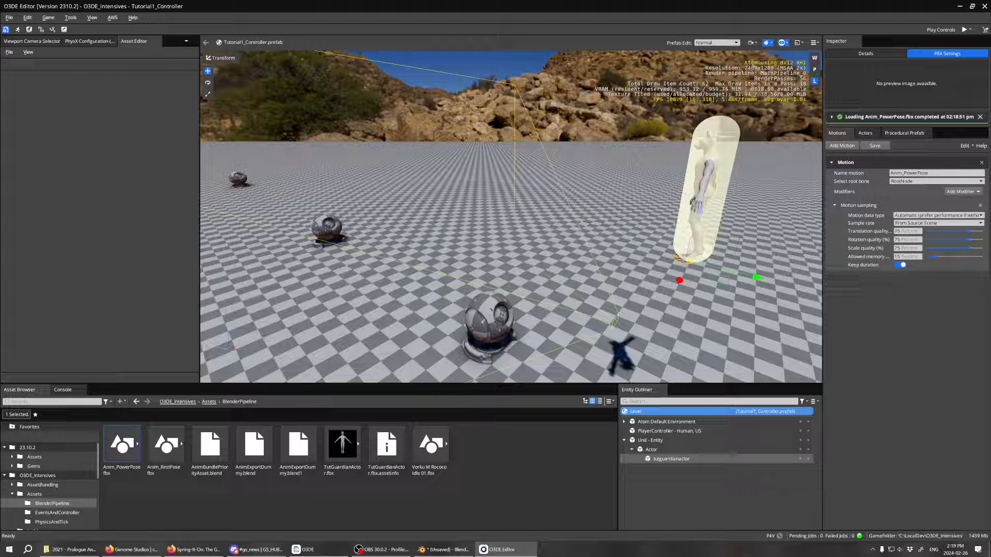
{"action": "left_click", "coordinate": [958, 191]}
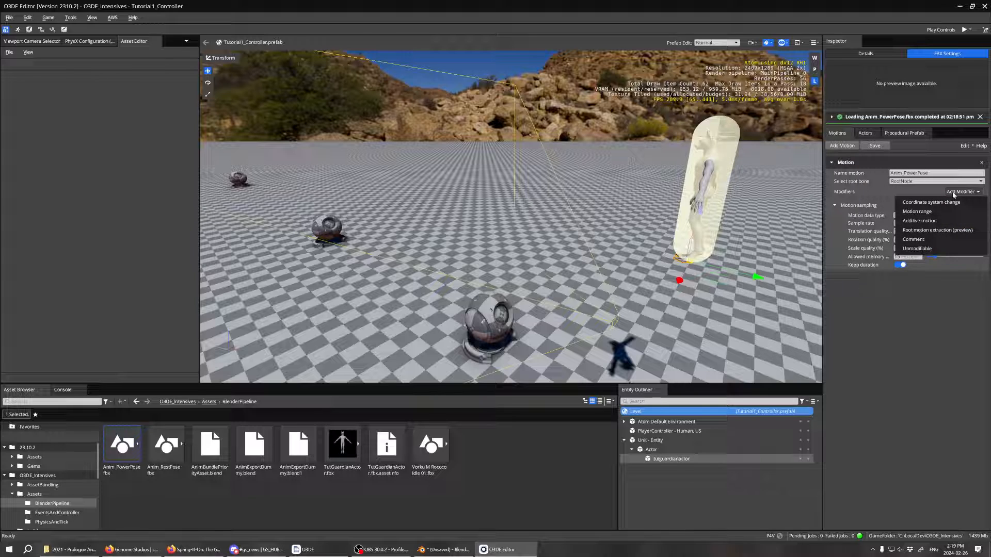
{"action": "left_click", "coordinate": [876, 258]}
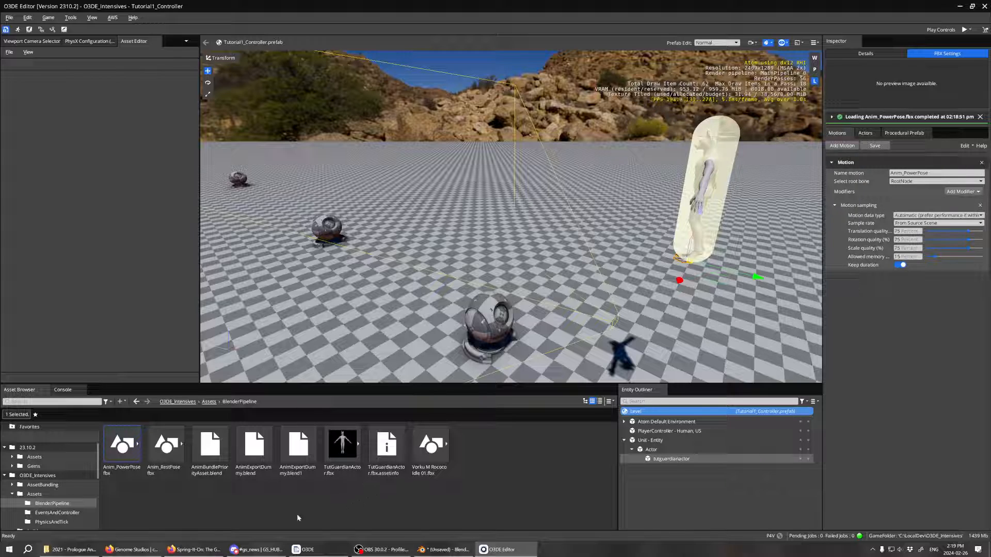
{"action": "left_click", "coordinate": [311, 496]}
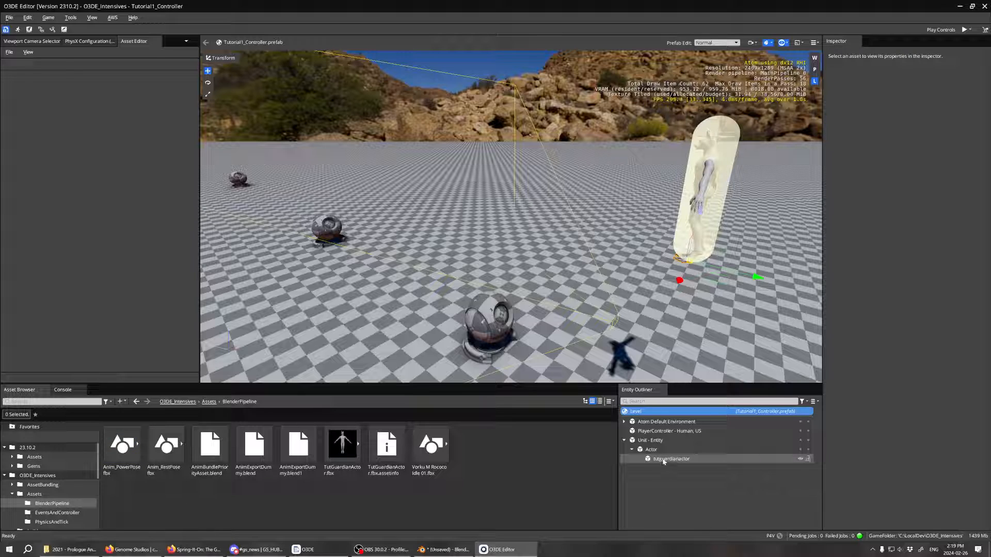
- Add an Anim Graph component to the tutguardianactor entity
{"action": "left_click", "coordinate": [637, 477]}
{"action": "left_click", "coordinate": [691, 458]}
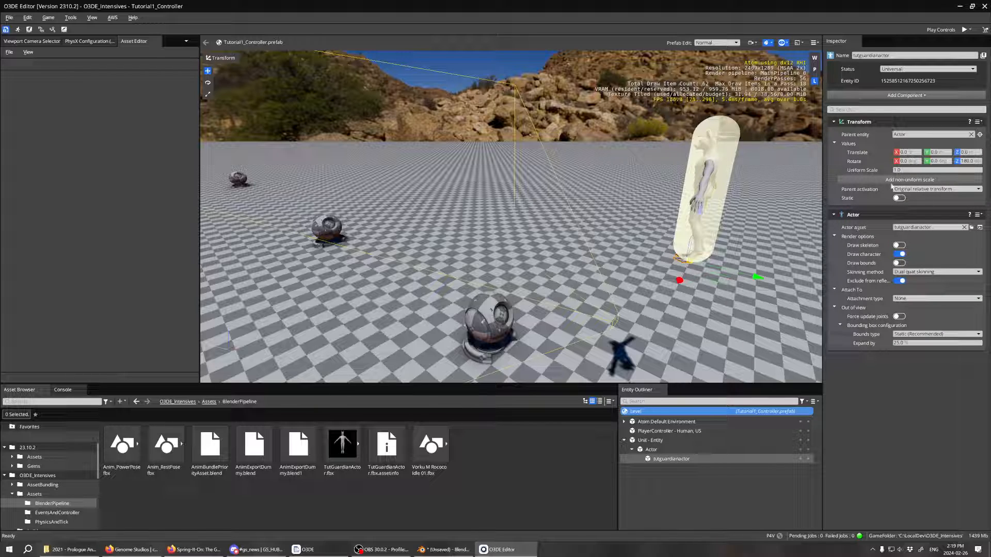
{"action": "left_click", "coordinate": [898, 96]}
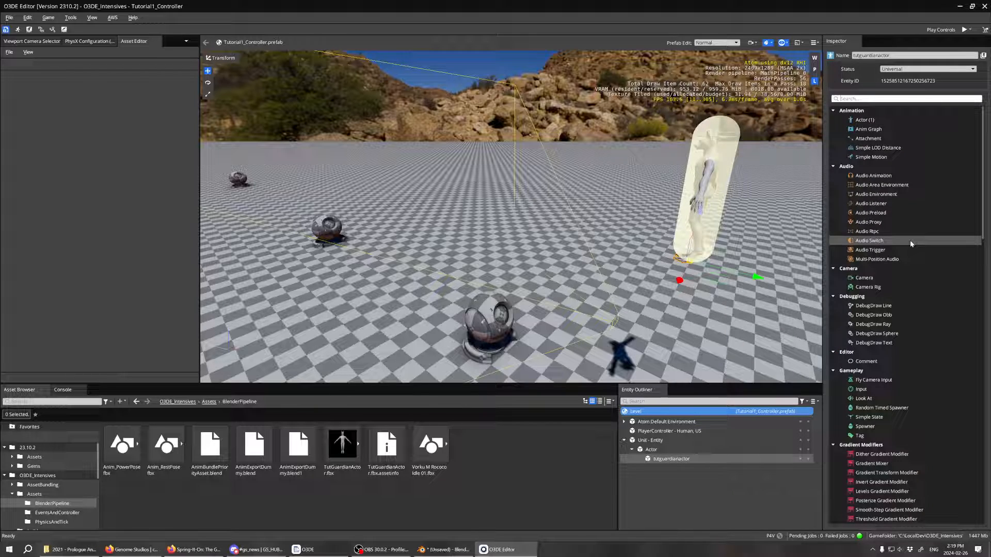
{"action": "type", "text": "anim"}
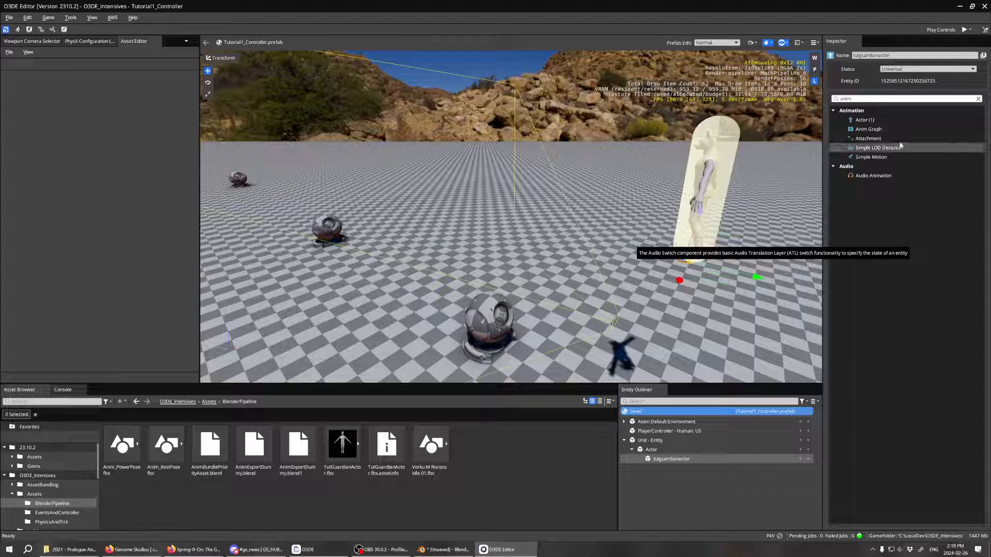
{"action": "left_click", "coordinate": [868, 129]}
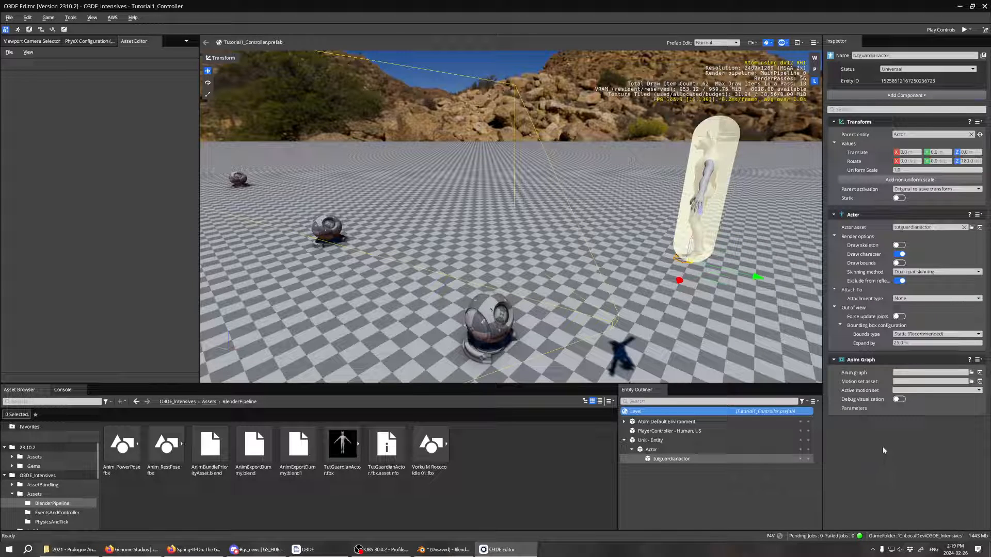
- Open the Animation Editor from the entity's Anim Graph component and look over its motion set and actor management areas
{"action": "left_click", "coordinate": [980, 373]}
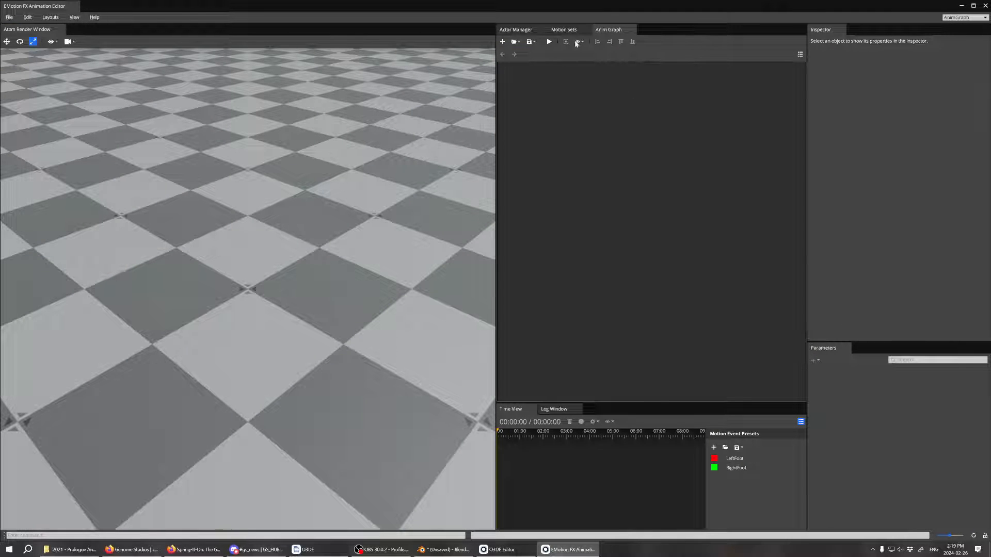
{"action": "left_click", "coordinate": [564, 30]}
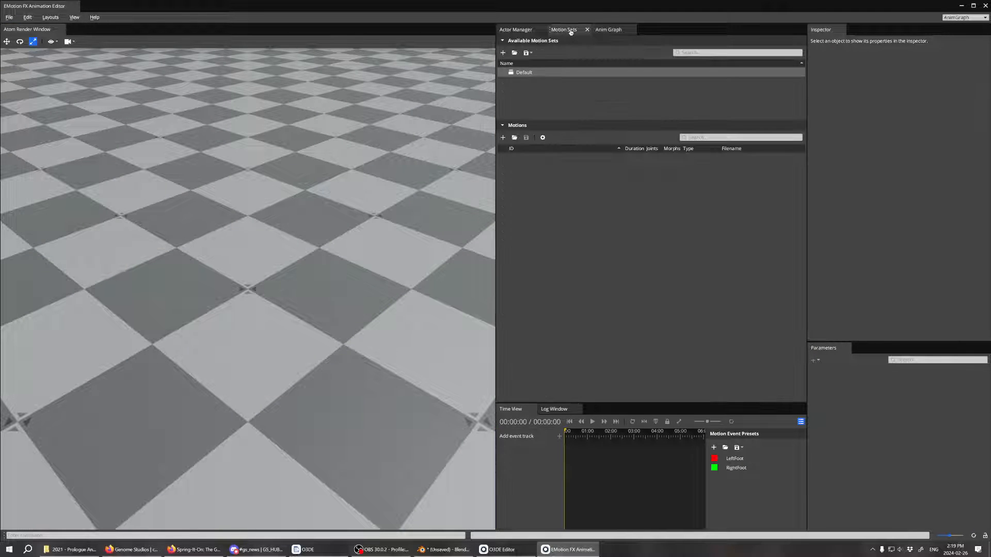
{"action": "left_click", "coordinate": [521, 73]}
{"action": "left_click", "coordinate": [515, 29]}
{"action": "left_click", "coordinate": [564, 30]}
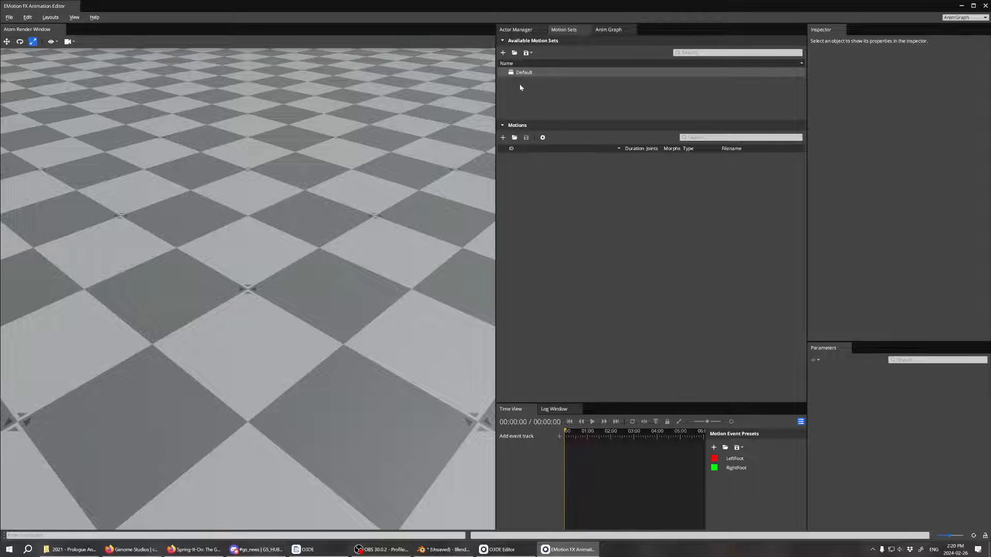
{"action": "left_click", "coordinate": [515, 29]}
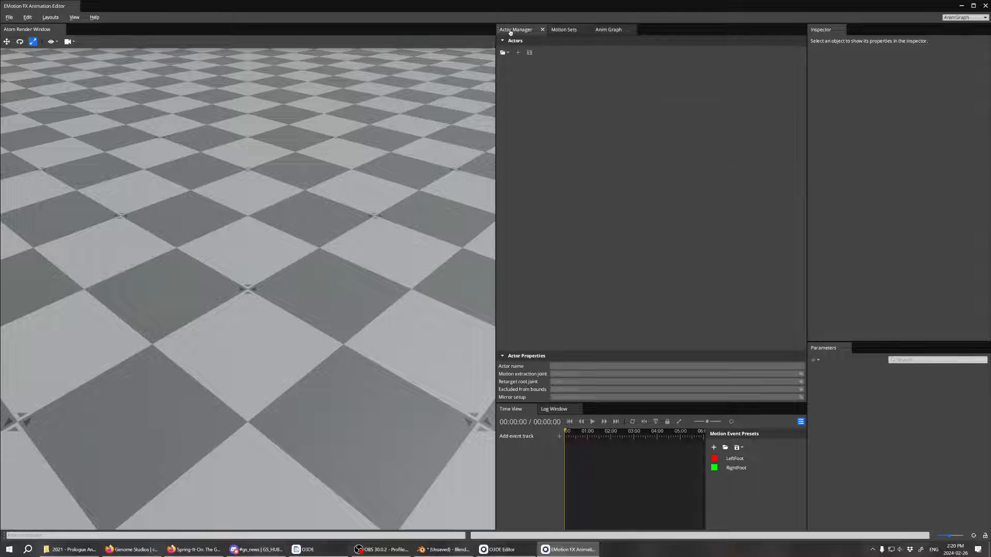
- Open the tutguardianactor actor from TutGuardianActor.fbx in the project's Assets/BlenderPipeline folder
{"action": "left_click", "coordinate": [7, 18]}
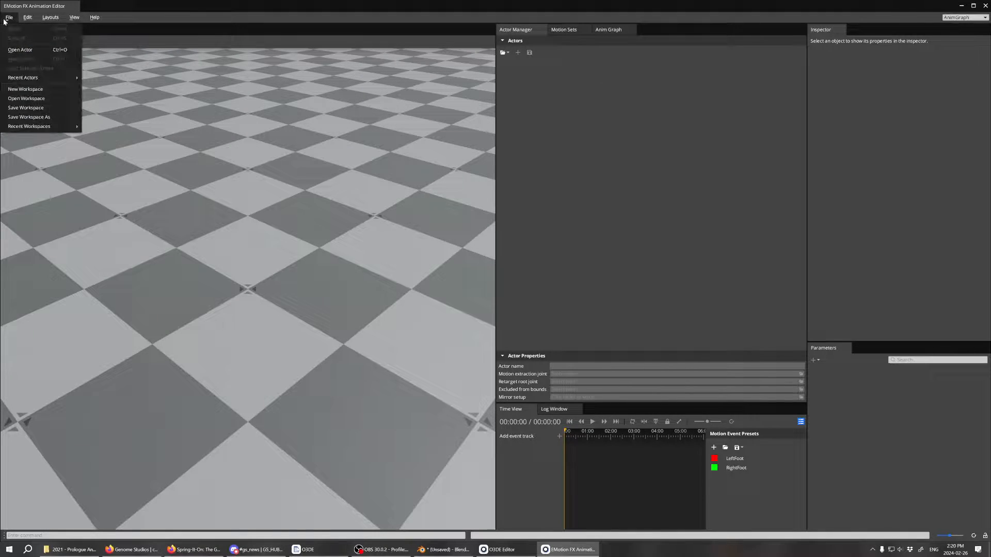
{"action": "left_click", "coordinate": [29, 51]}
{"action": "left_click", "coordinate": [376, 216]}
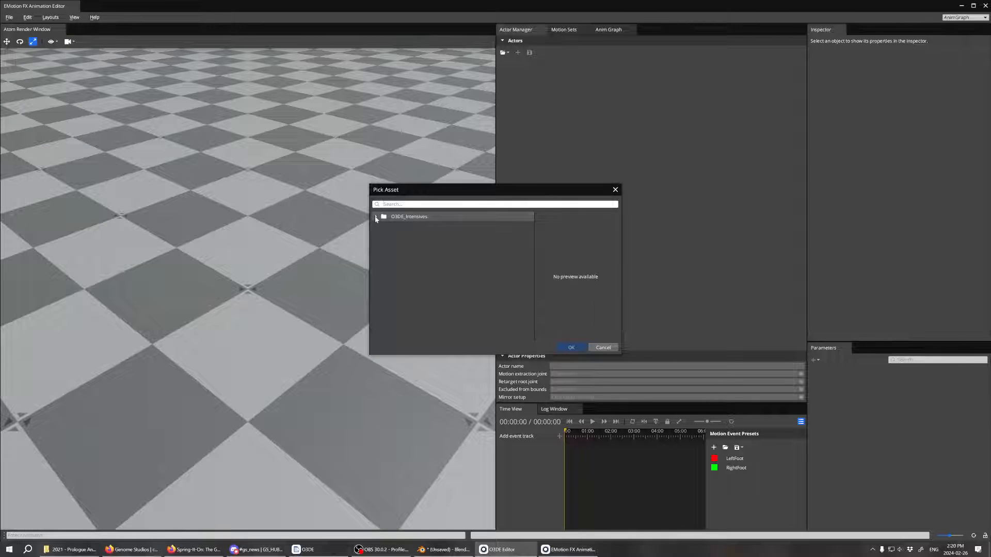
{"action": "left_click", "coordinate": [384, 226]}
{"action": "left_click", "coordinate": [391, 235]}
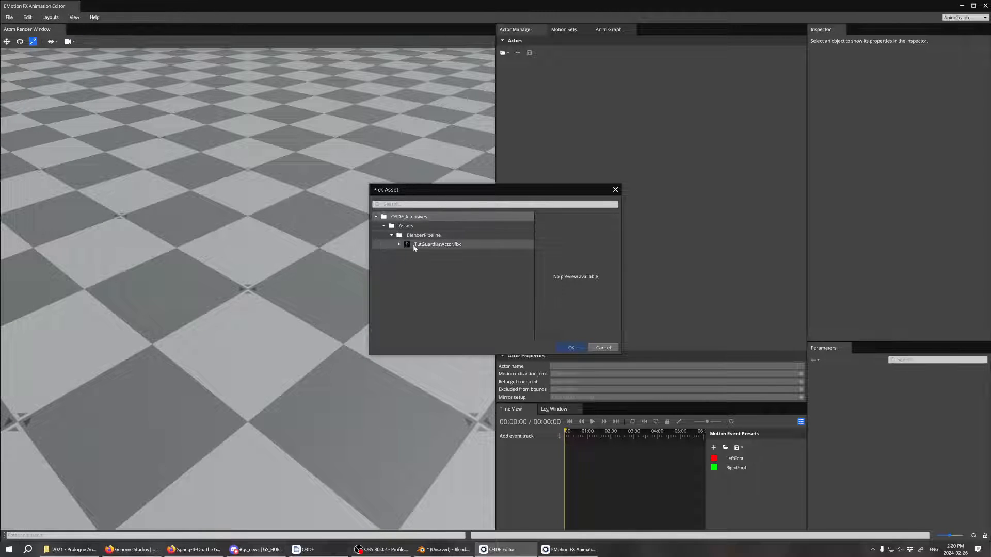
{"action": "left_click", "coordinate": [412, 243]}
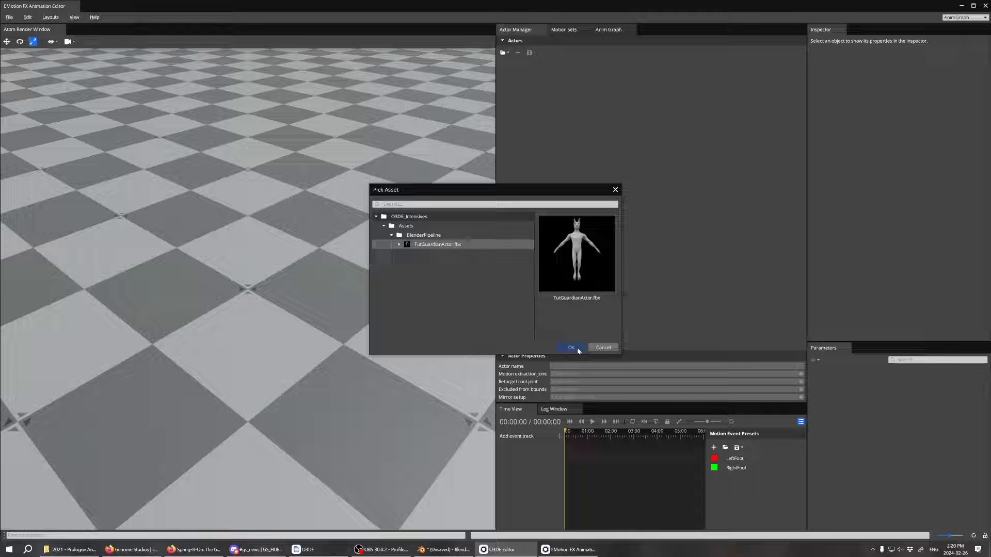
{"action": "left_click", "coordinate": [400, 245]}
{"action": "double_click", "coordinate": [430, 253]}
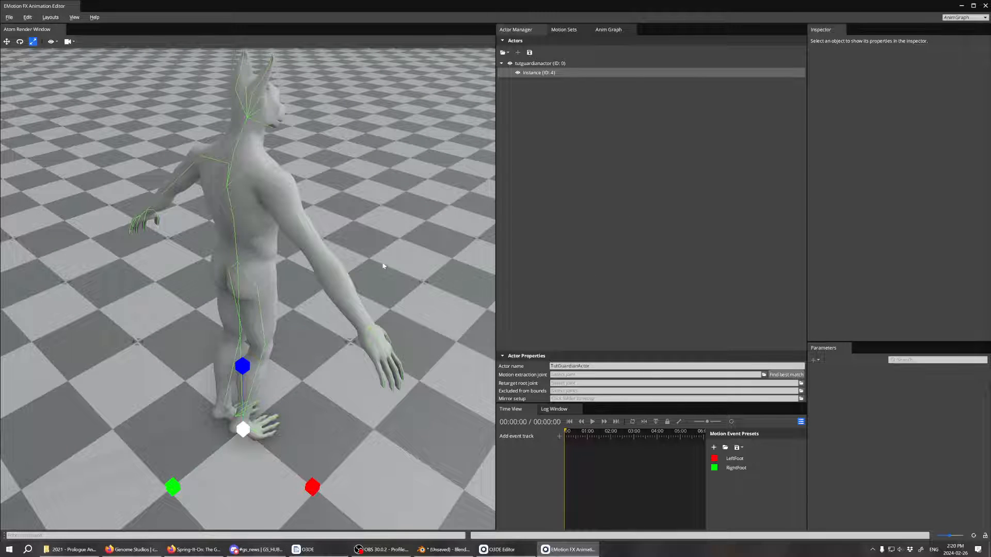
{"action": "scroll", "coordinate": [358, 221], "scroll_direction": "down", "scroll_amount": 3}
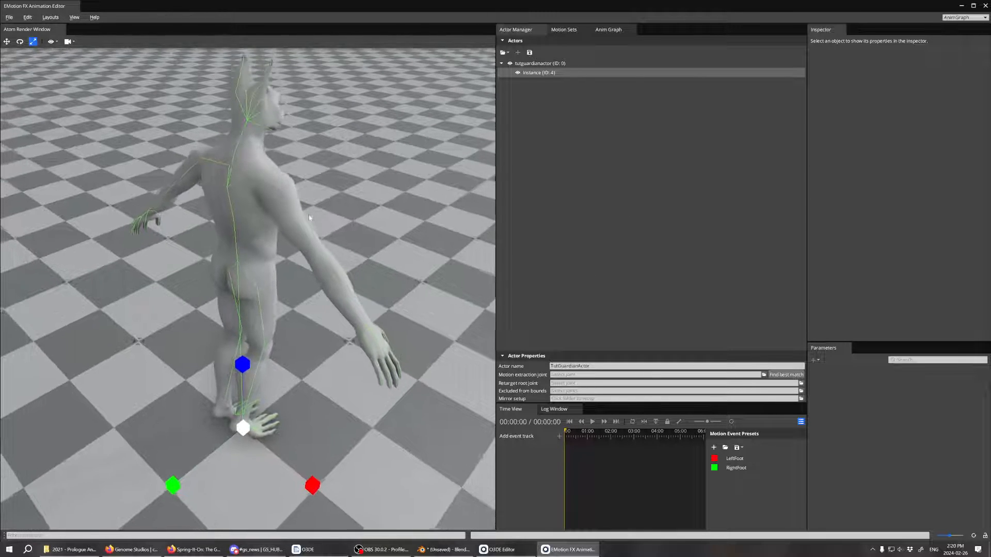
{"action": "scroll", "coordinate": [362, 220], "scroll_direction": "up", "scroll_amount": 4}
{"action": "scroll", "coordinate": [367, 211], "scroll_direction": "down", "scroll_amount": 2}
{"action": "left_click_drag", "start_coordinate": [368, 212], "coordinate": [242, 212]}
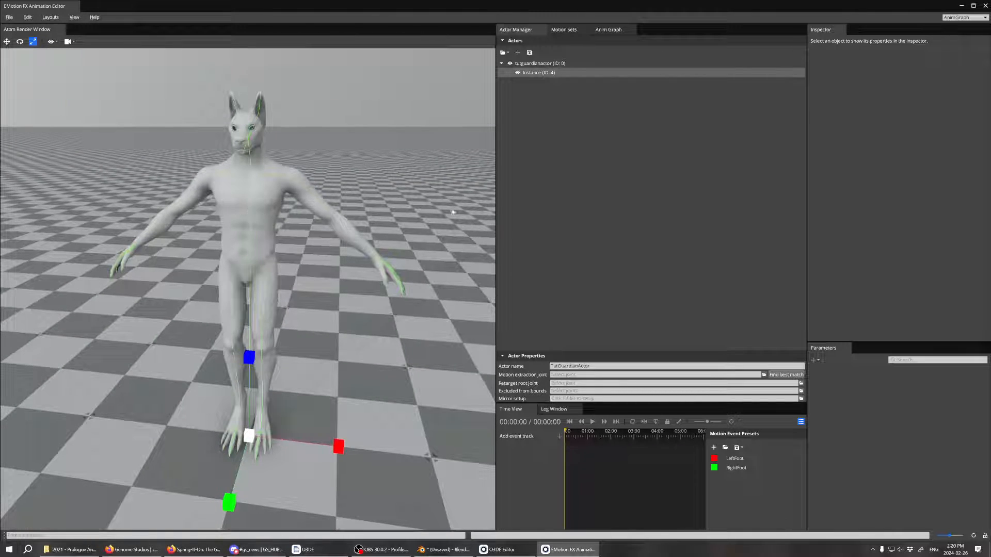
- Save the Default motion set as GuardianMotionSet in the project's Assets/BlenderPipeline folder
{"action": "left_click", "coordinate": [567, 32]}
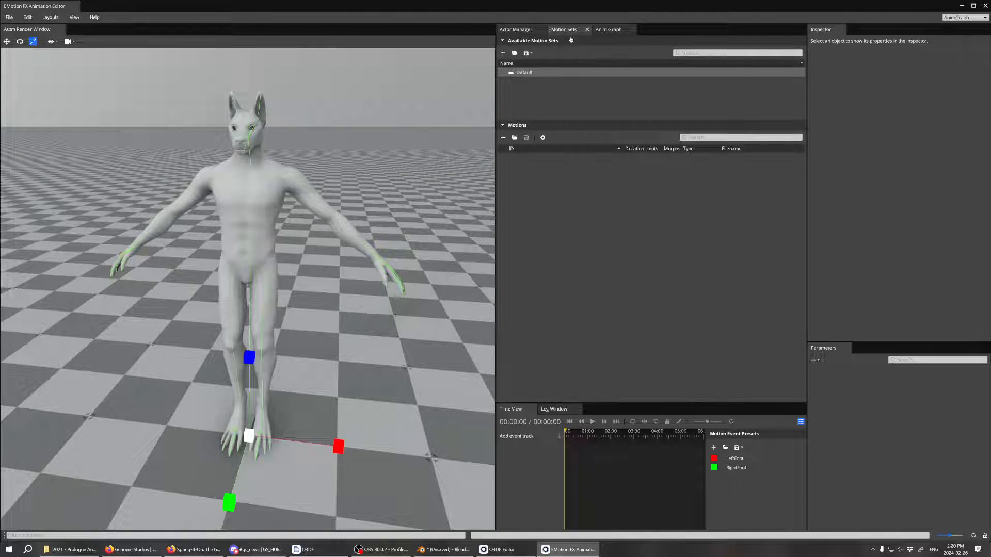
{"action": "left_click", "coordinate": [529, 72]}
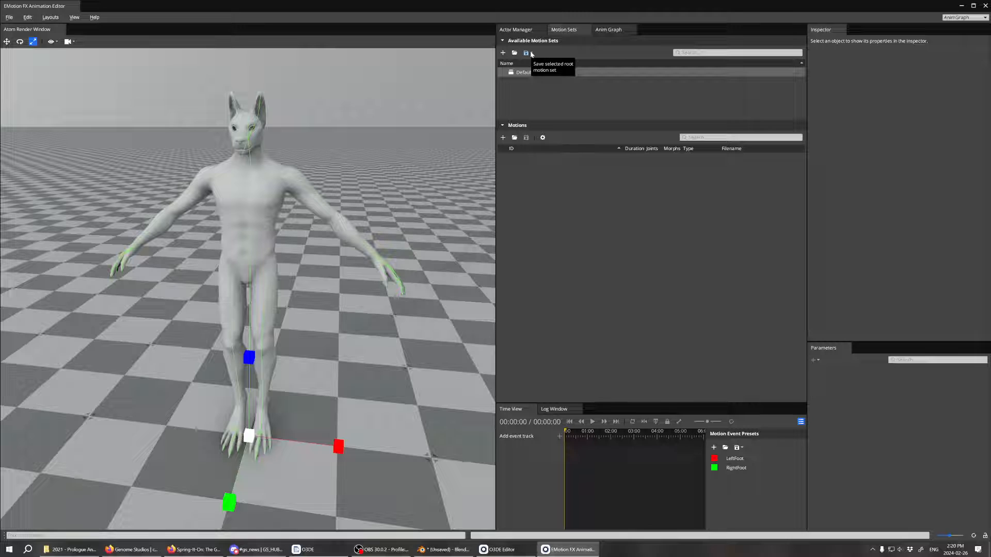
{"action": "left_click", "coordinate": [530, 54]}
{"action": "left_click", "coordinate": [542, 78]}
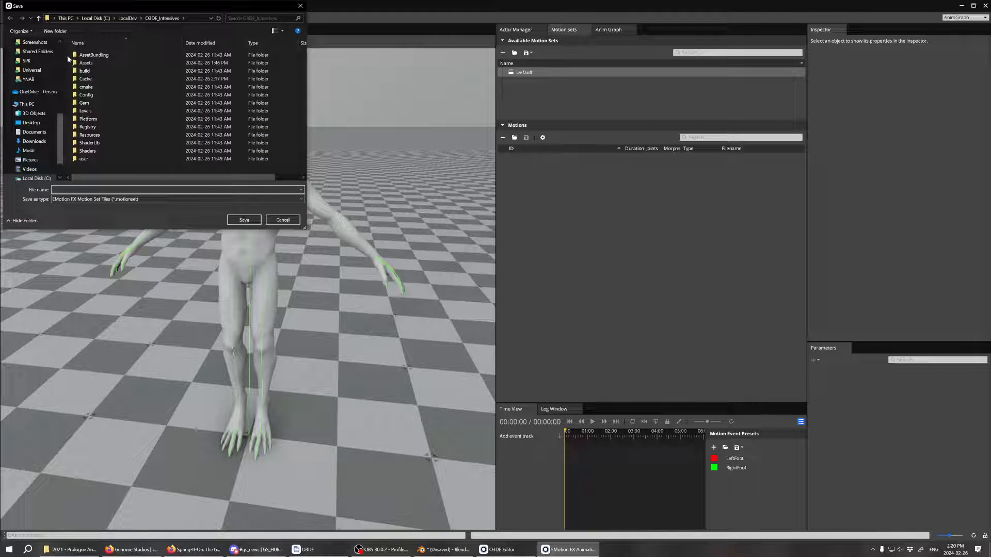
{"action": "double_click", "coordinate": [86, 62]}
{"action": "double_click", "coordinate": [96, 55]}
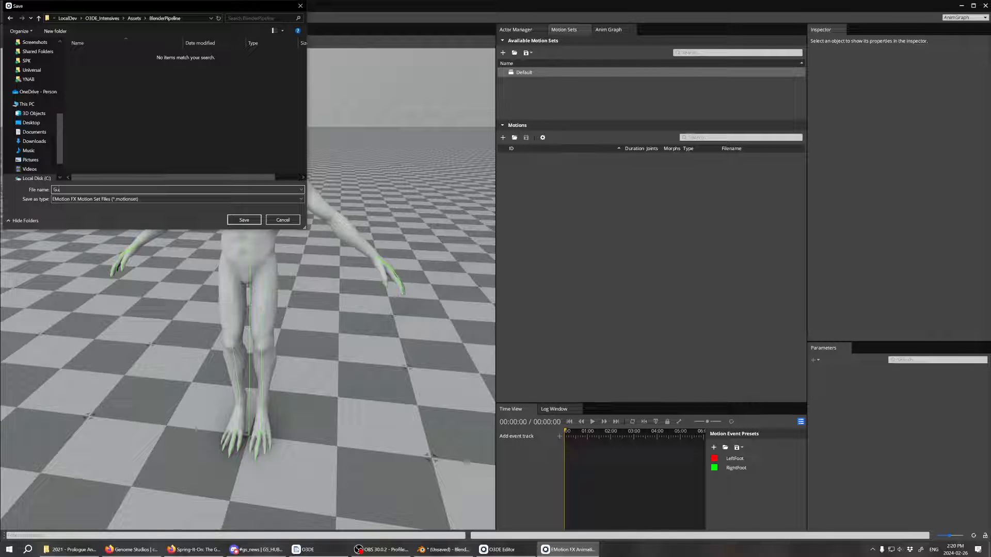
{"action": "type", "text": "GuardianMotionSet"}
{"action": "left_click", "coordinate": [244, 220]}
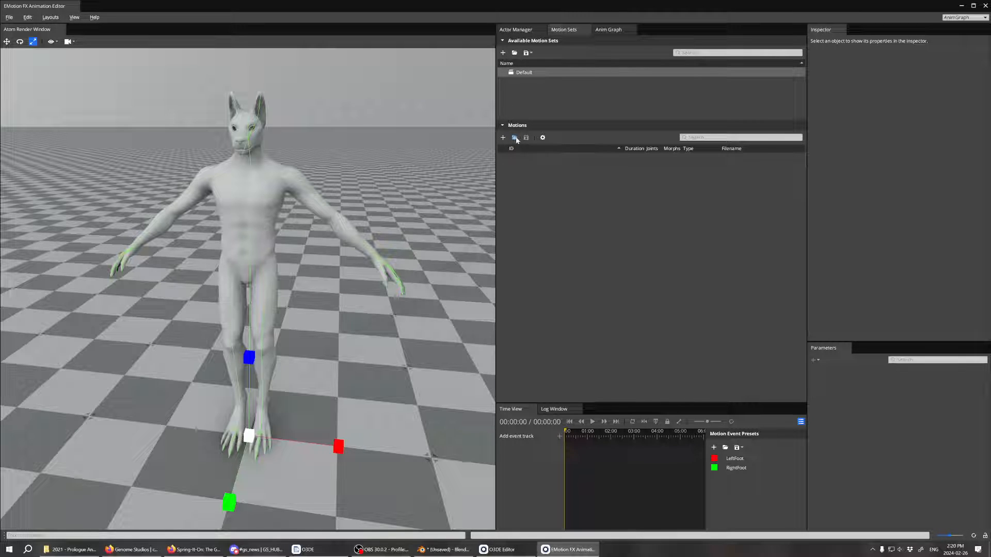
- Add the motions anim_powerpose, anim_restpose and vorku m rococo idle 01 to the Default motion set
{"action": "left_click", "coordinate": [514, 138]}
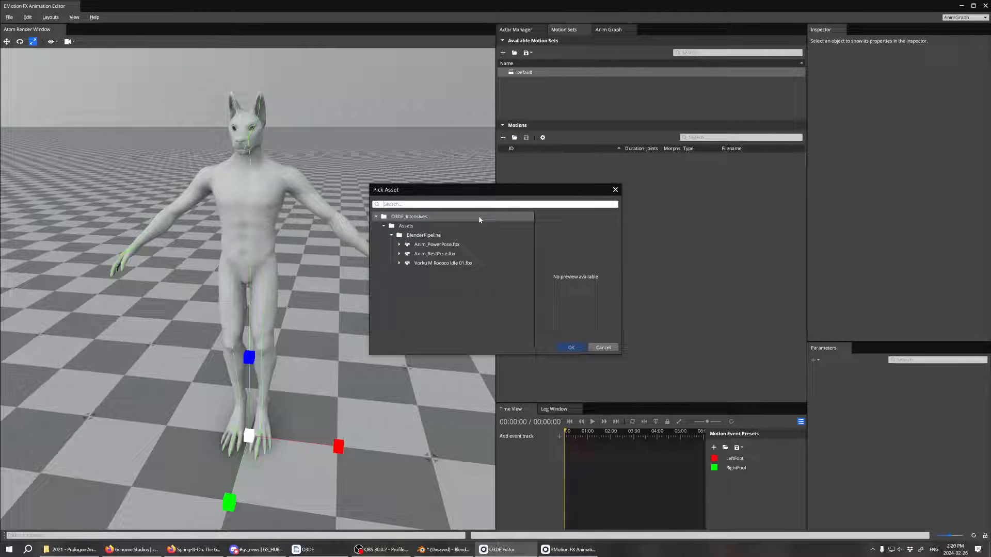
{"action": "double_click", "coordinate": [460, 246]}
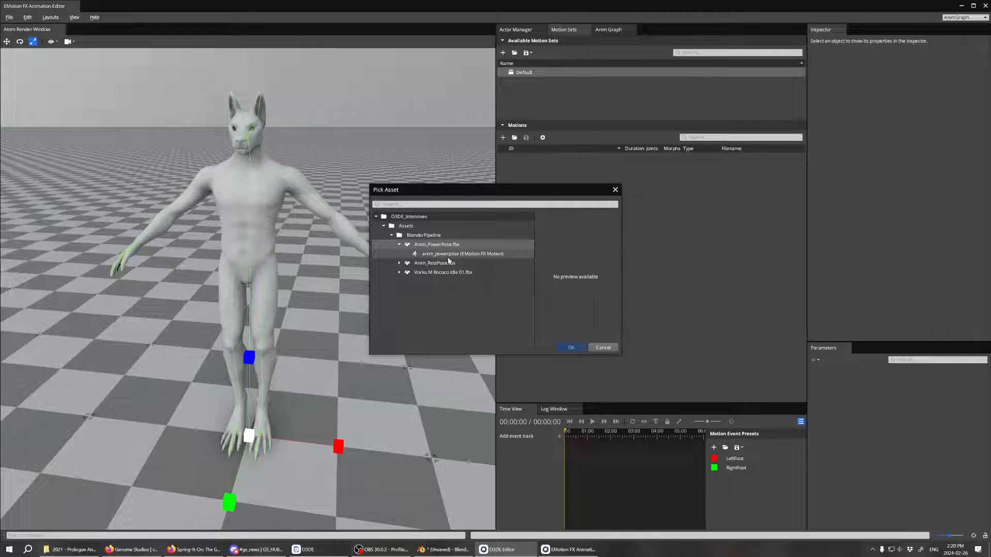
{"action": "double_click", "coordinate": [448, 255]}
{"action": "left_click", "coordinate": [514, 138]}
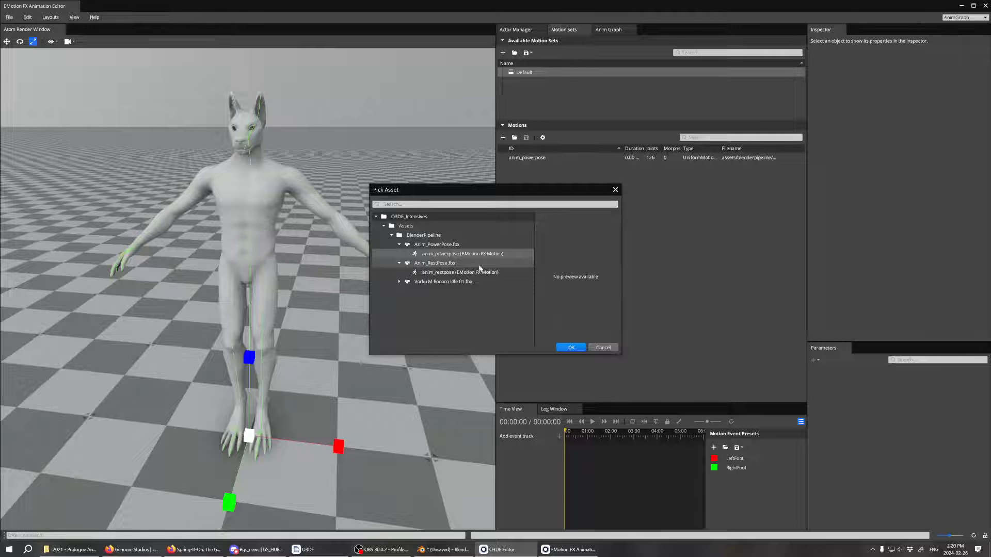
{"action": "double_click", "coordinate": [482, 263]}
{"action": "double_click", "coordinate": [466, 273]}
{"action": "left_click", "coordinate": [515, 138]}
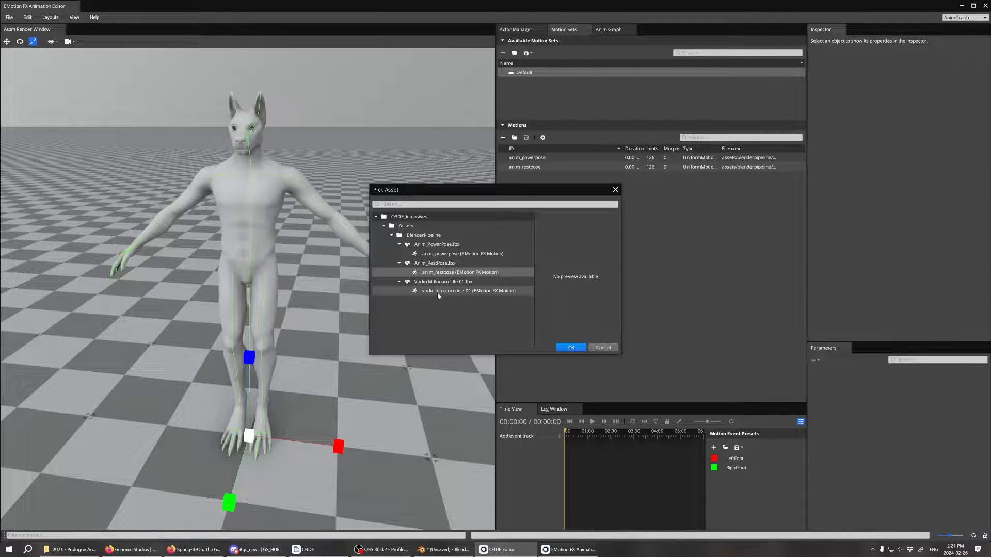
{"action": "double_click", "coordinate": [438, 291]}
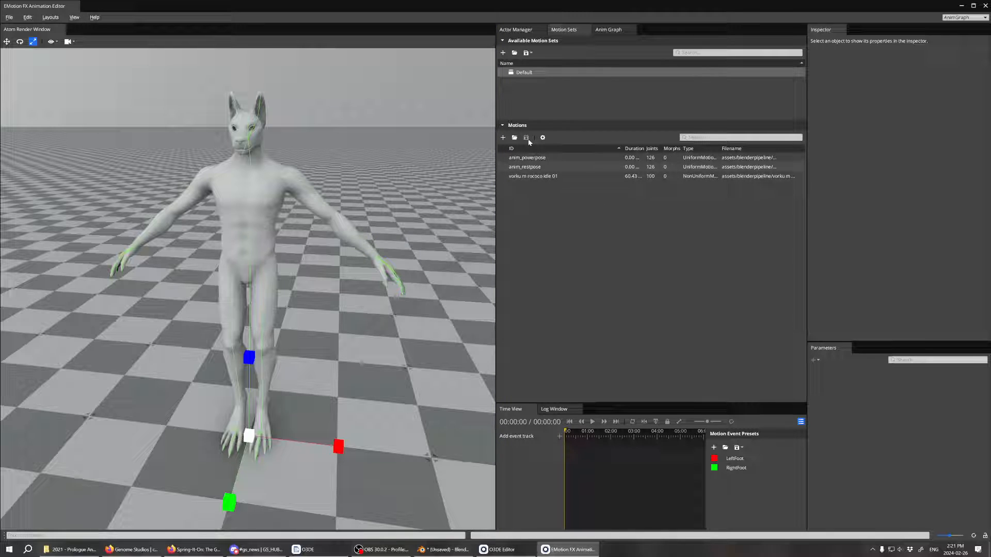
- Create a new, empty anim graph for the loaded actor
{"action": "left_click", "coordinate": [610, 31]}
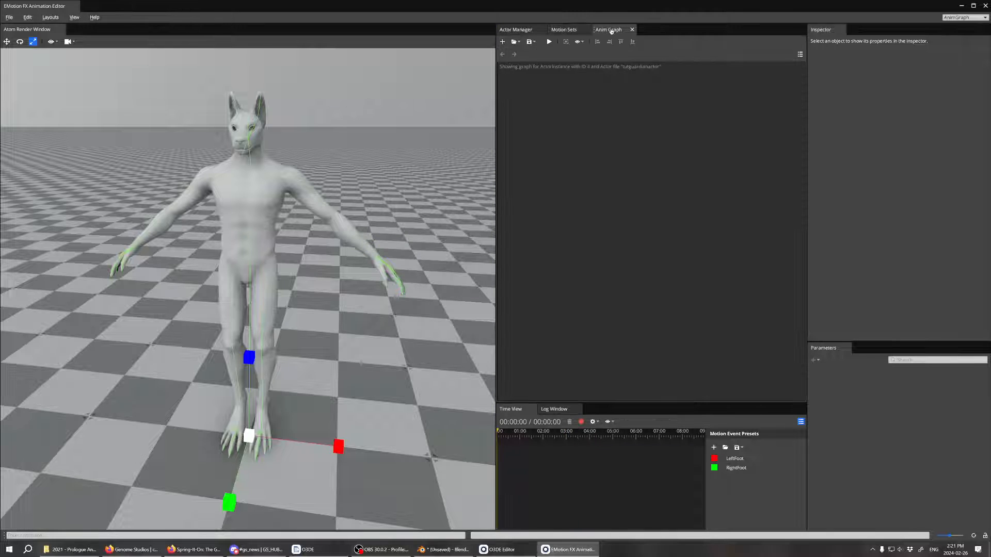
{"action": "left_click", "coordinate": [515, 42]}
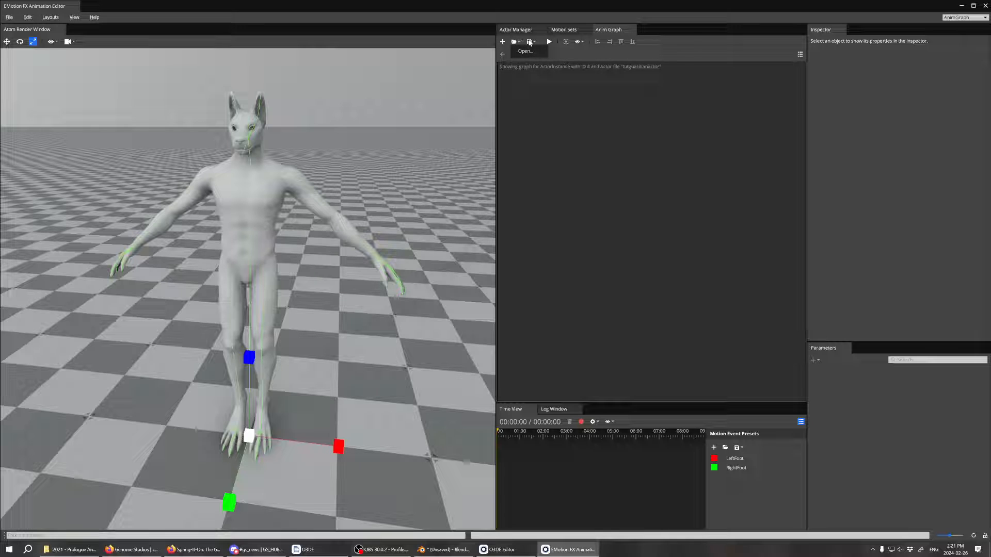
{"action": "left_click", "coordinate": [530, 42]}
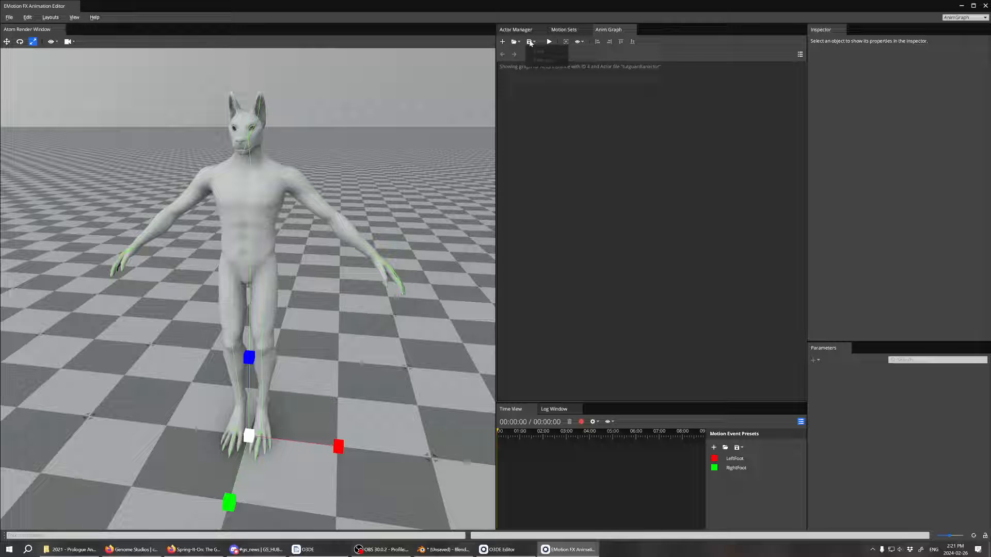
{"action": "left_click", "coordinate": [504, 42]}
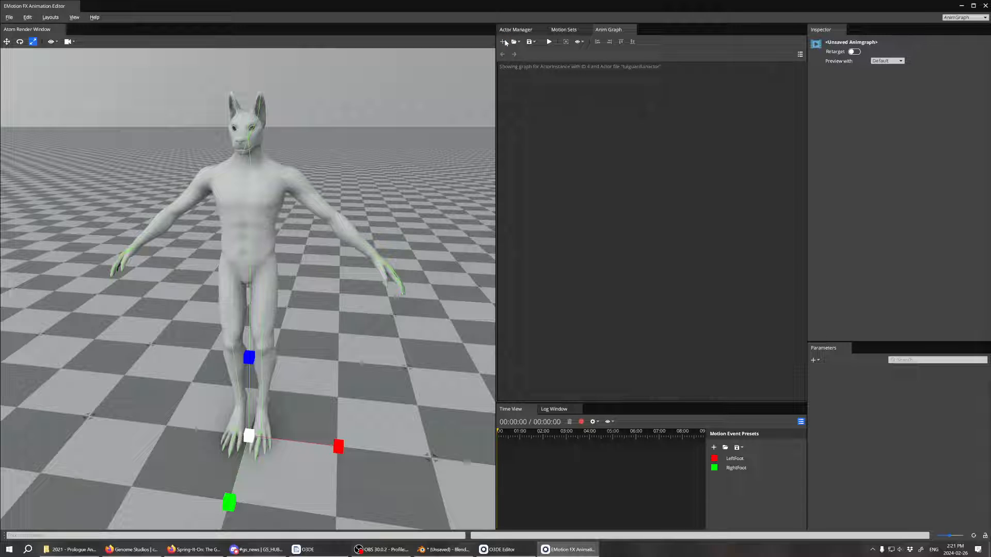
- Save the new anim graph as GuardianAnimGraph in the project's Assets/BlenderPipeline folder
{"action": "left_click", "coordinate": [530, 41]}
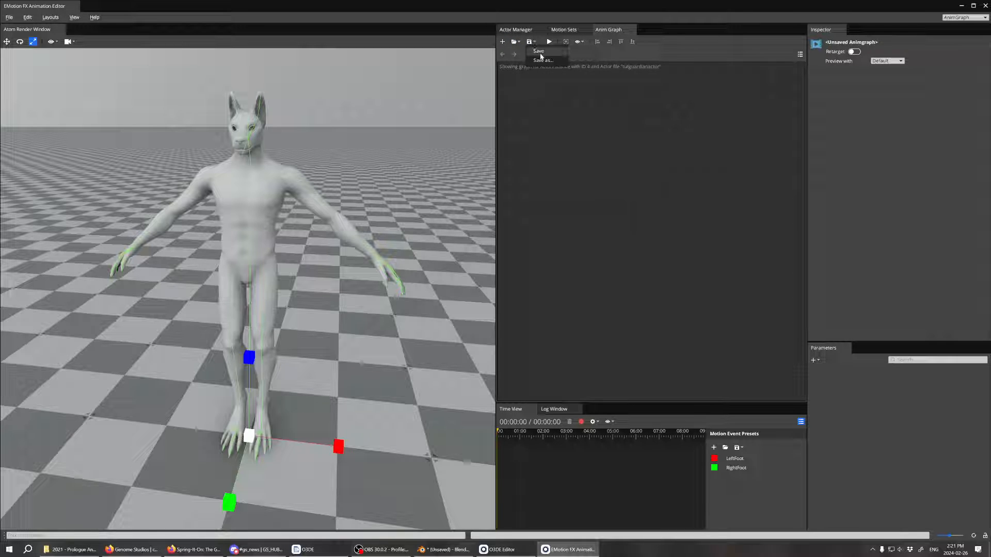
{"action": "left_click", "coordinate": [542, 61]}
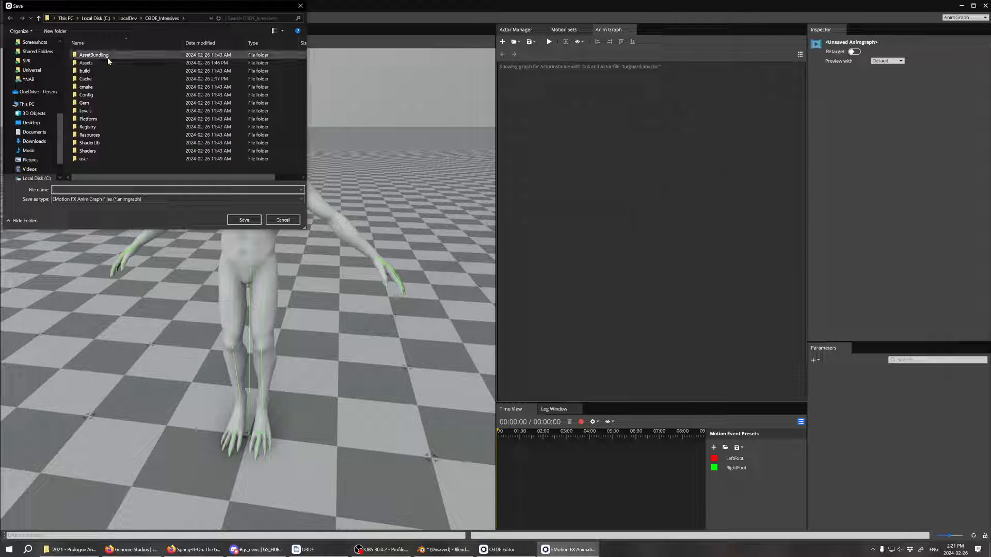
{"action": "double_click", "coordinate": [103, 66]}
{"action": "double_click", "coordinate": [100, 55]}
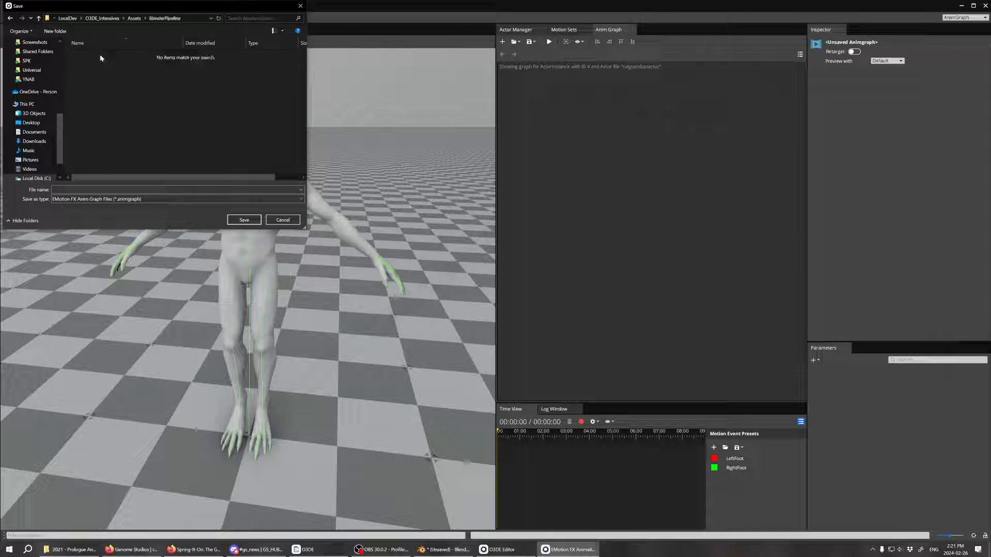
{"action": "left_click", "coordinate": [116, 190]}
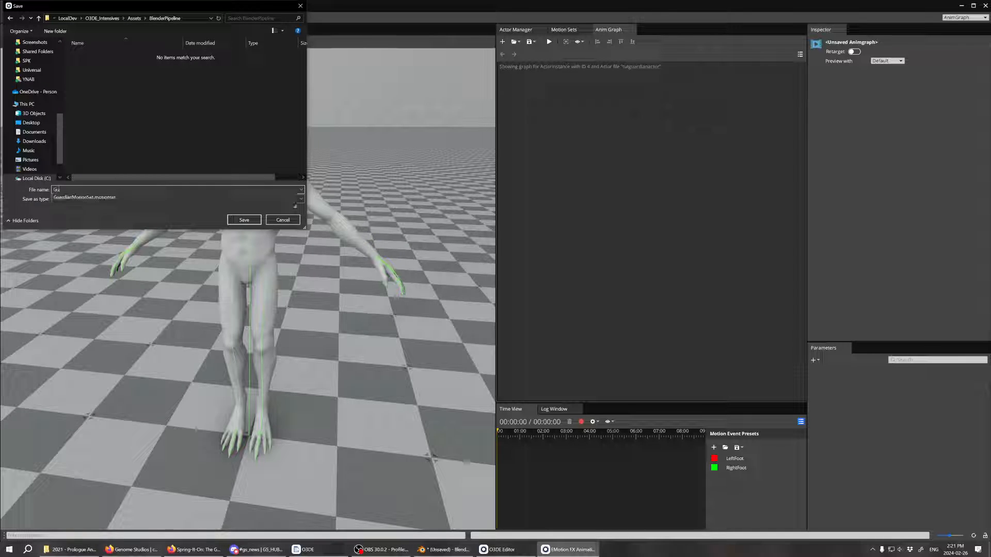
{"action": "type", "text": "Guradian"}
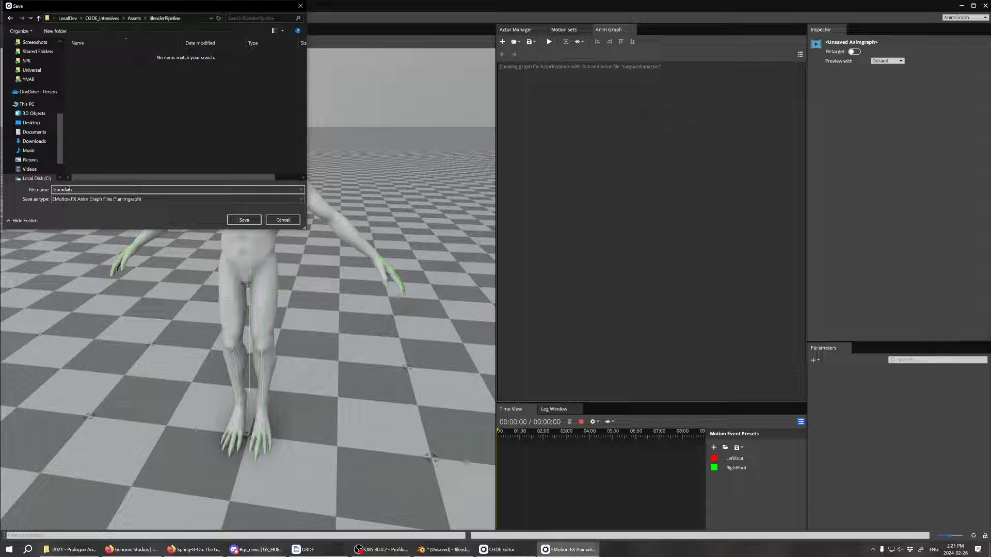
{"action": "left_click", "coordinate": [65, 189]}
{"action": "key", "text": "BackSpace"}
{"action": "key", "text": "BackSpace"}
{"action": "type", "text": "ar"}
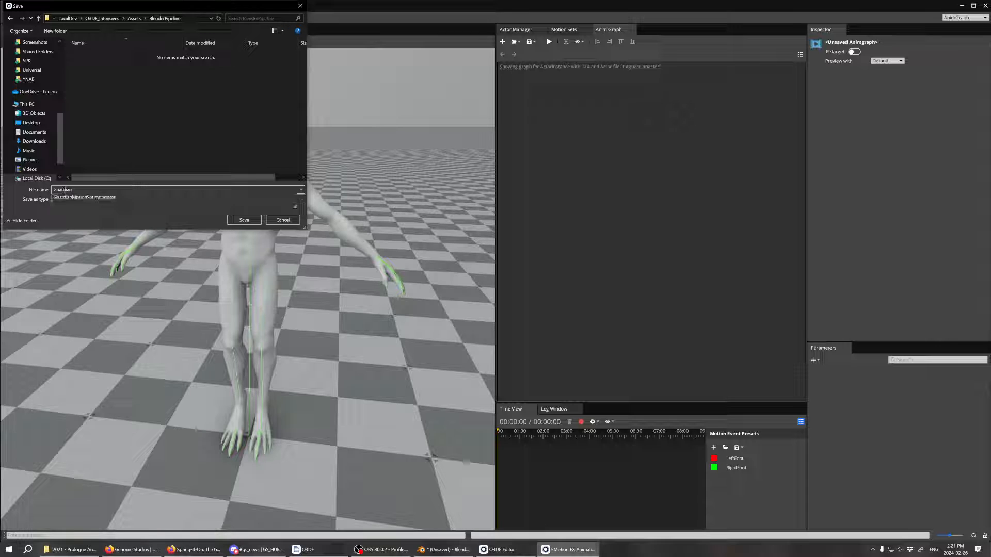
{"action": "key", "text": "End"}
{"action": "type", "text": "Anim"}
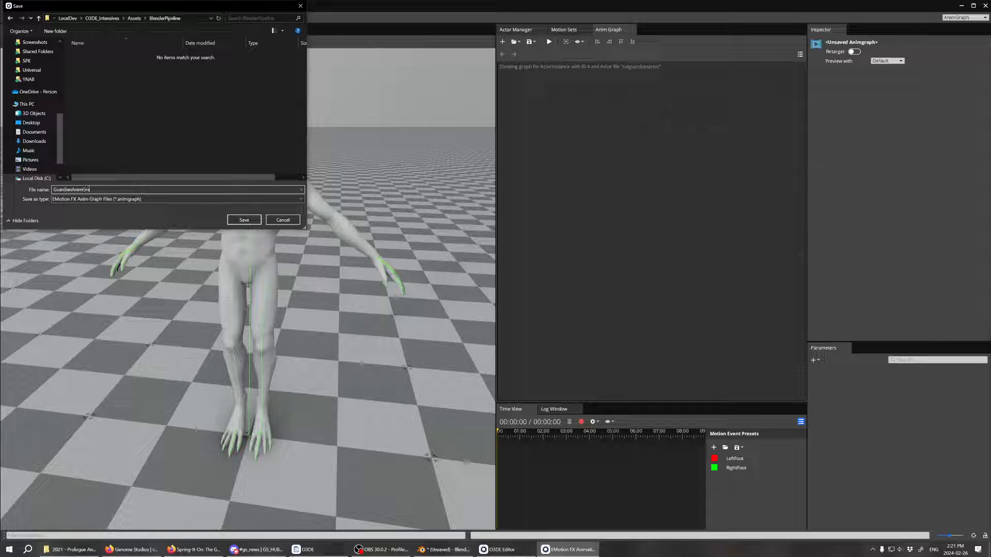
{"action": "key", "text": "Return"}
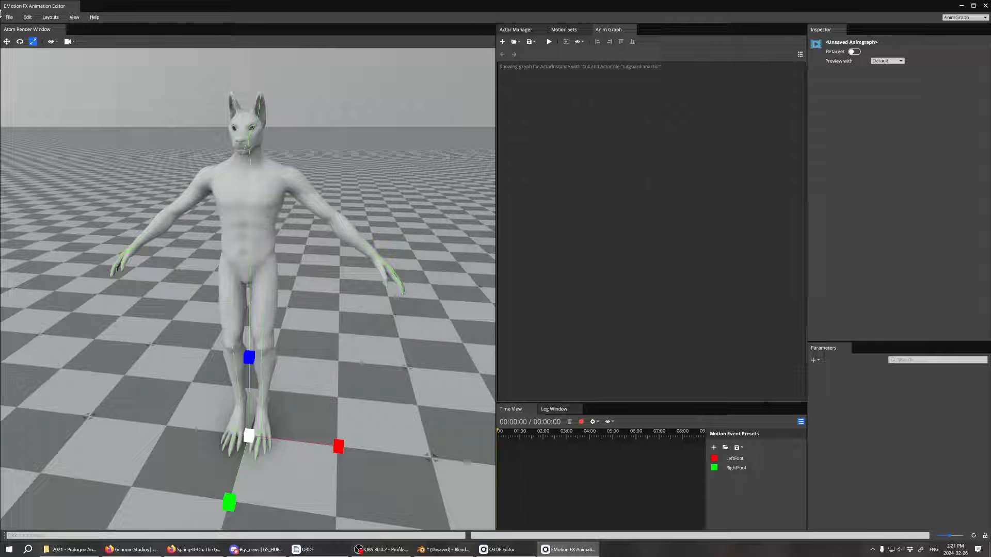
- Save the pending motion set changes and save the workspace as GuardianAnimationWorkspace in the project's Assets/BlenderPipeline folder
{"action": "left_click", "coordinate": [9, 17]}
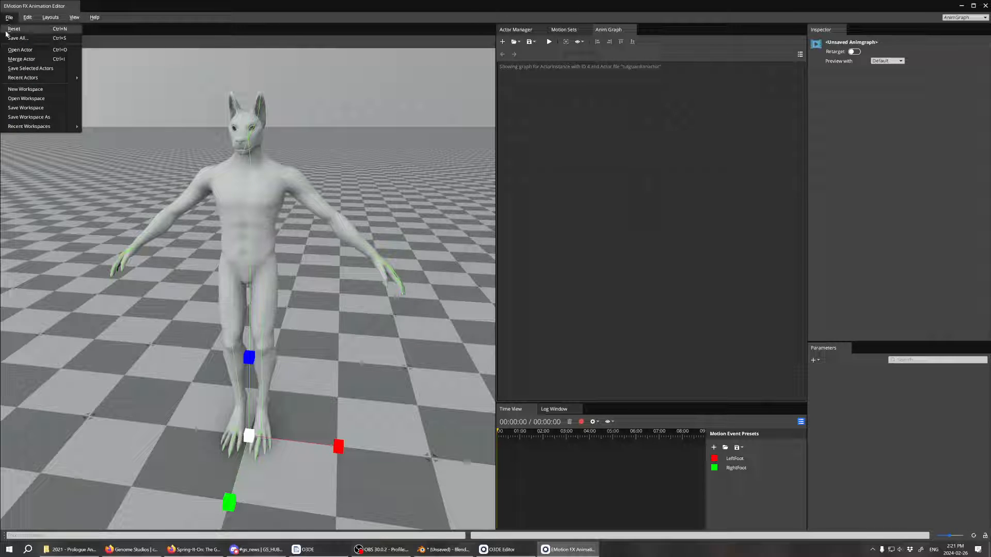
{"action": "left_click", "coordinate": [30, 118]}
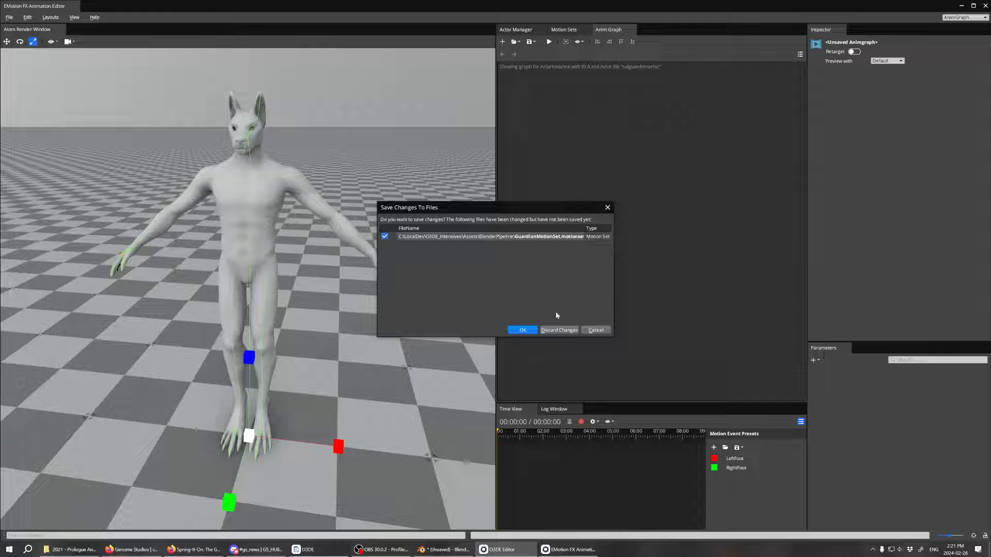
{"action": "left_click", "coordinate": [524, 330]}
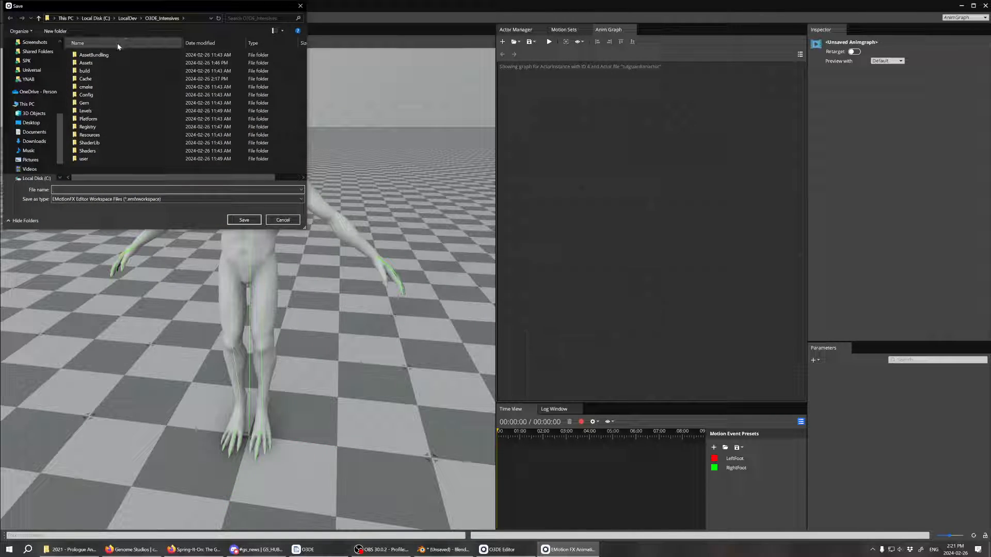
{"action": "double_click", "coordinate": [101, 63]}
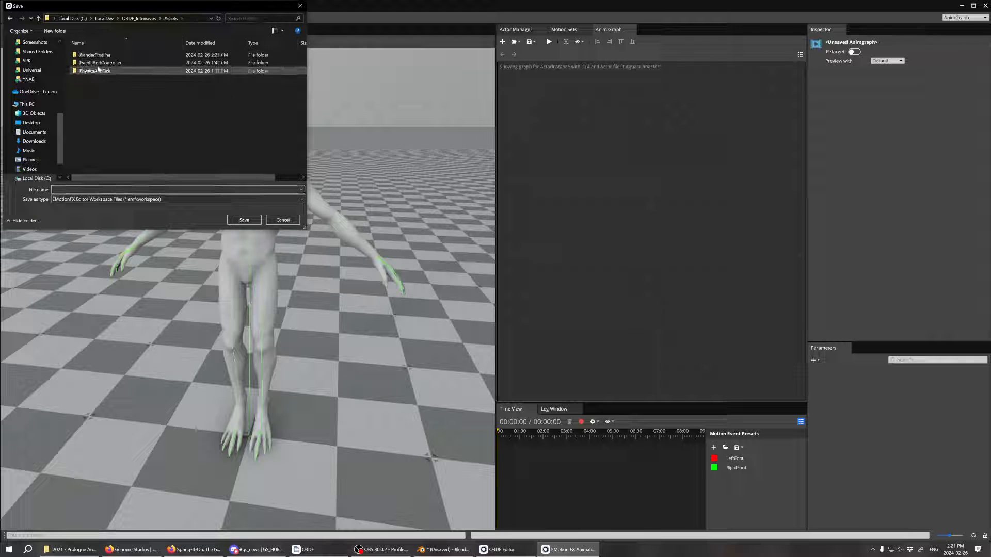
{"action": "double_click", "coordinate": [92, 55]}
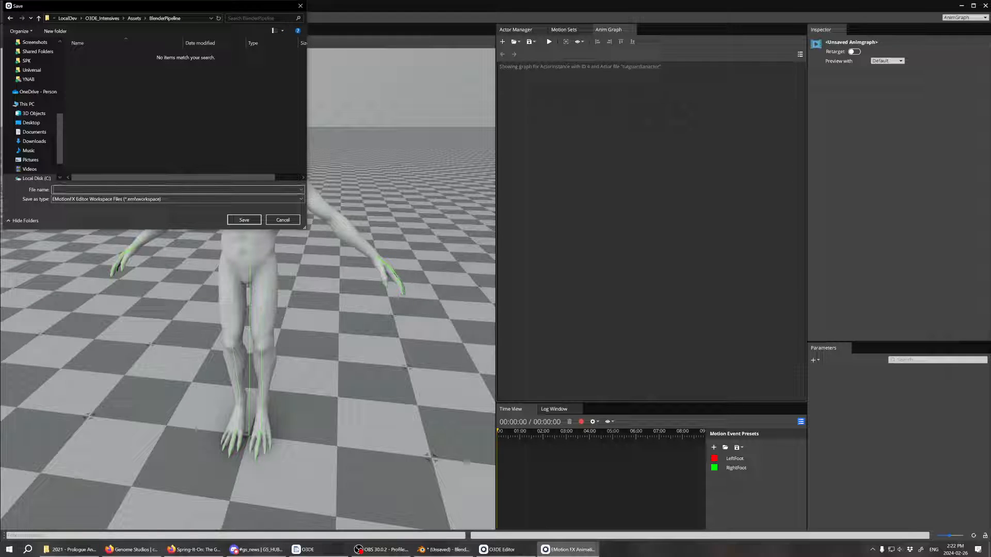
{"action": "type", "text": "Guard"}
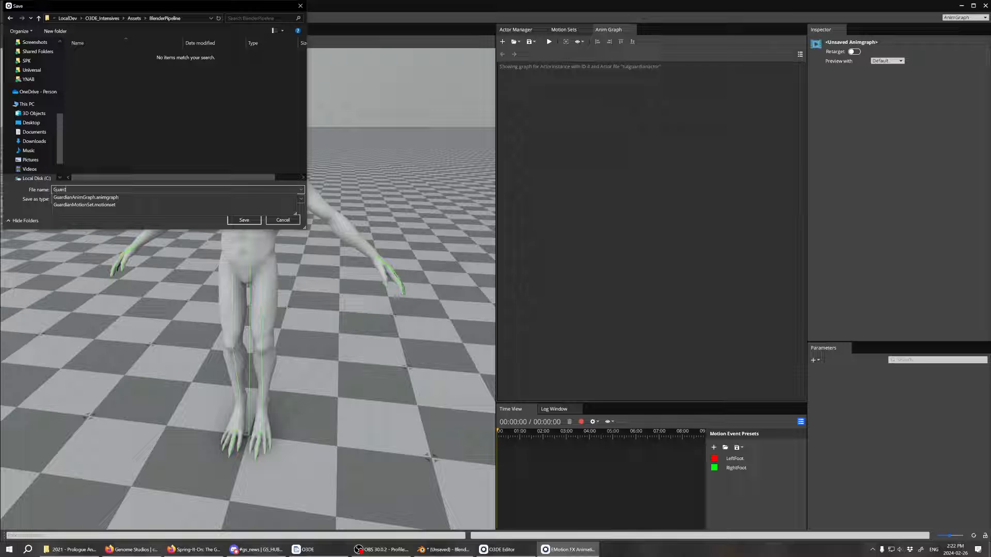
{"action": "type", "text": "ianAnima"}
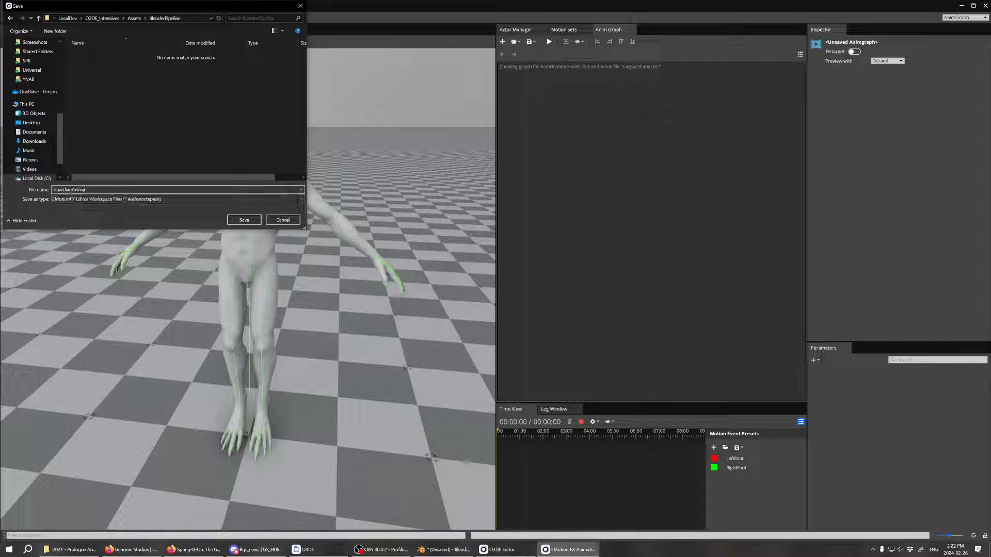
{"action": "type", "text": "lion"}
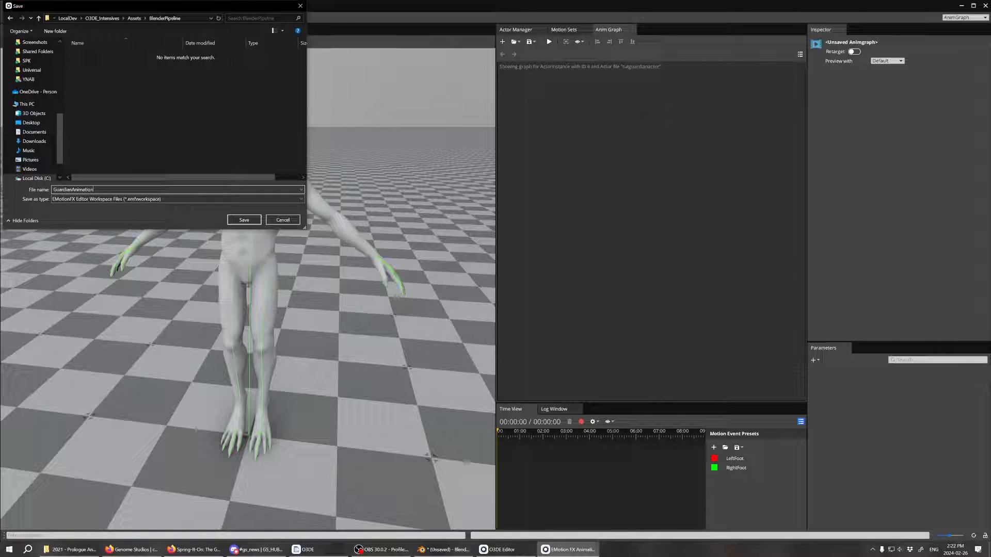
{"action": "type", "text": "Workspace"}
{"action": "left_click", "coordinate": [252, 221]}
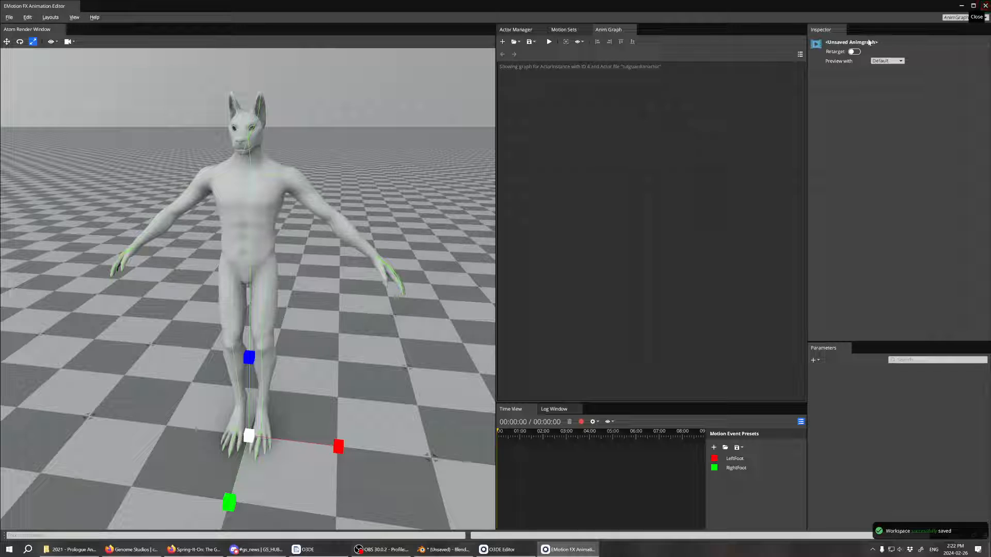
- Load the saved GuardianAnimGraph in place of the unsaved anim graph
{"action": "left_click", "coordinate": [565, 93]}
{"action": "left_click", "coordinate": [515, 41]}
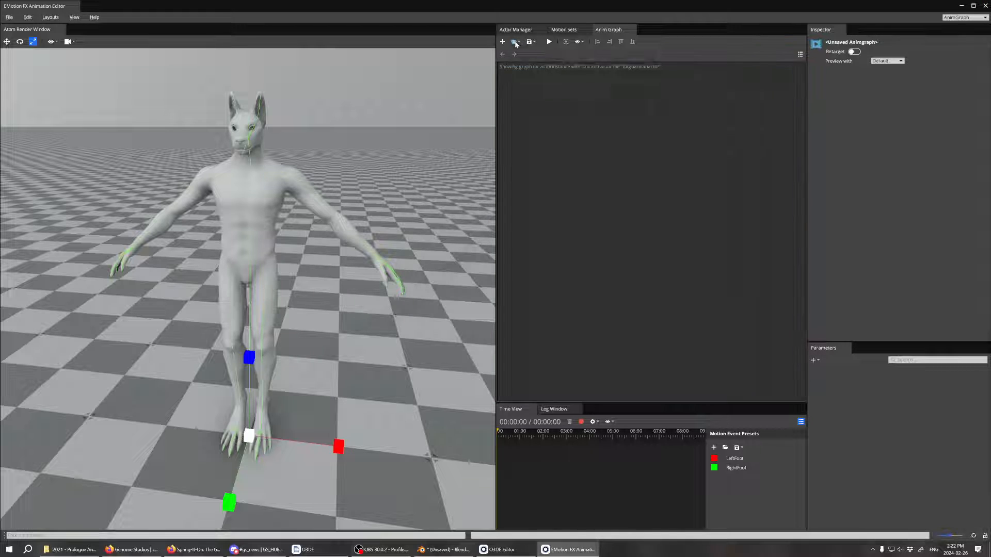
{"action": "left_click", "coordinate": [528, 62]}
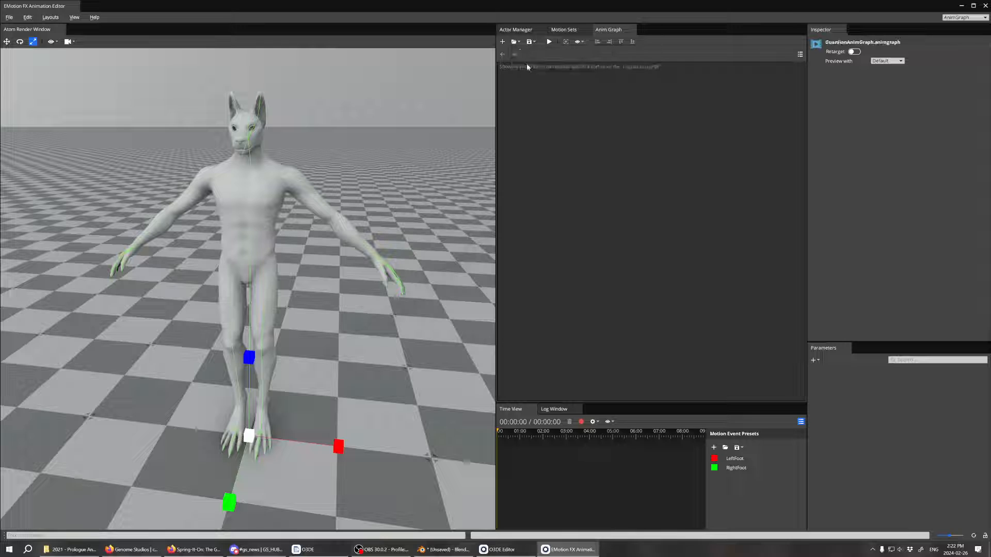
- Save the workspace with the loaded anim graph and close the animation editor
{"action": "left_click", "coordinate": [10, 17]}
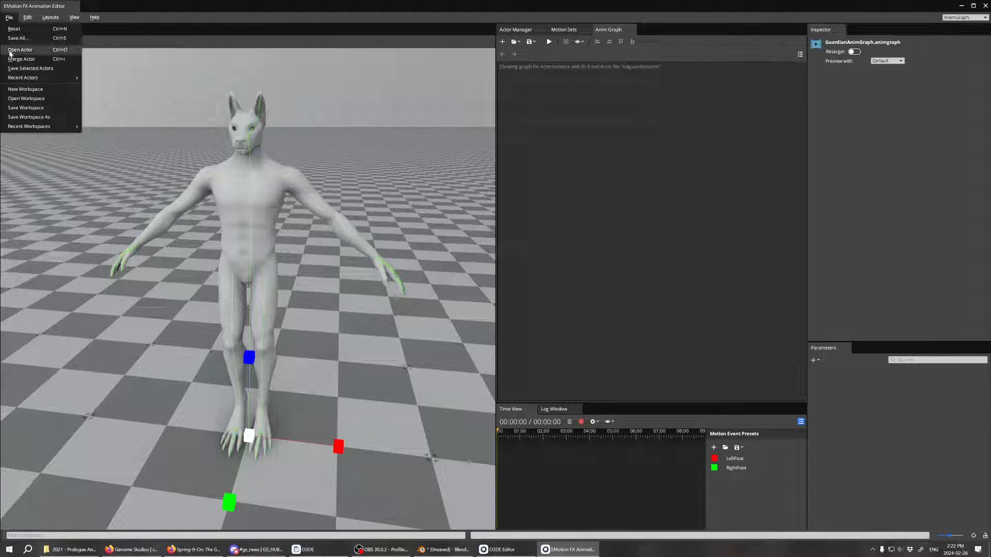
{"action": "left_click", "coordinate": [42, 108]}
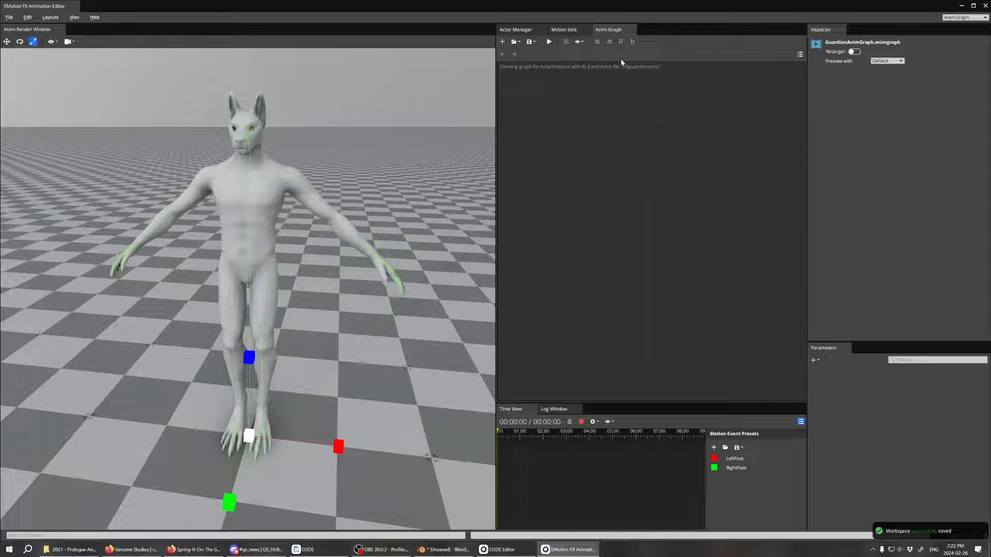
{"action": "left_click", "coordinate": [985, 5]}
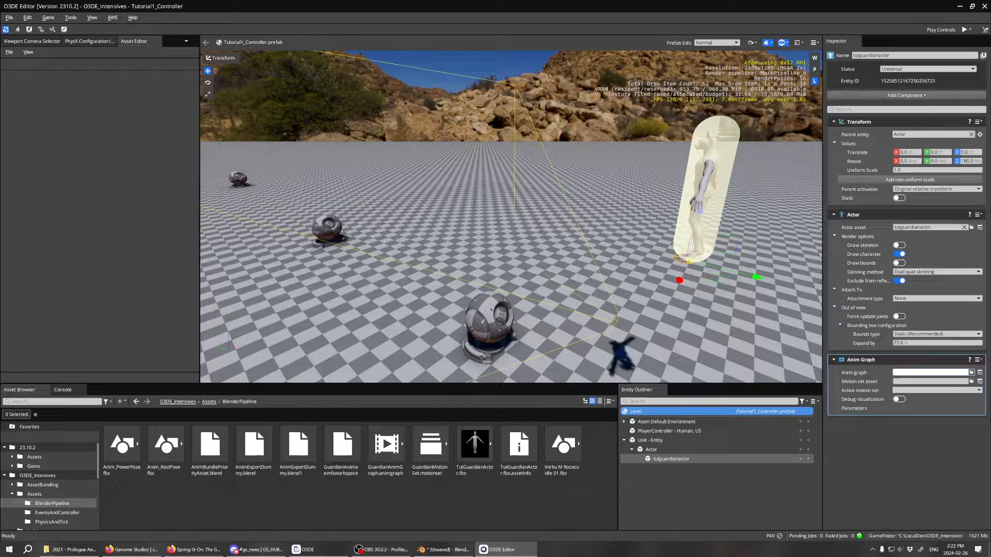
- Assign GuardianAnimGraph as the anim graph and GuardianMotionSet as the motion set asset of the actor's Anim Graph component
{"action": "left_click", "coordinate": [971, 373]}
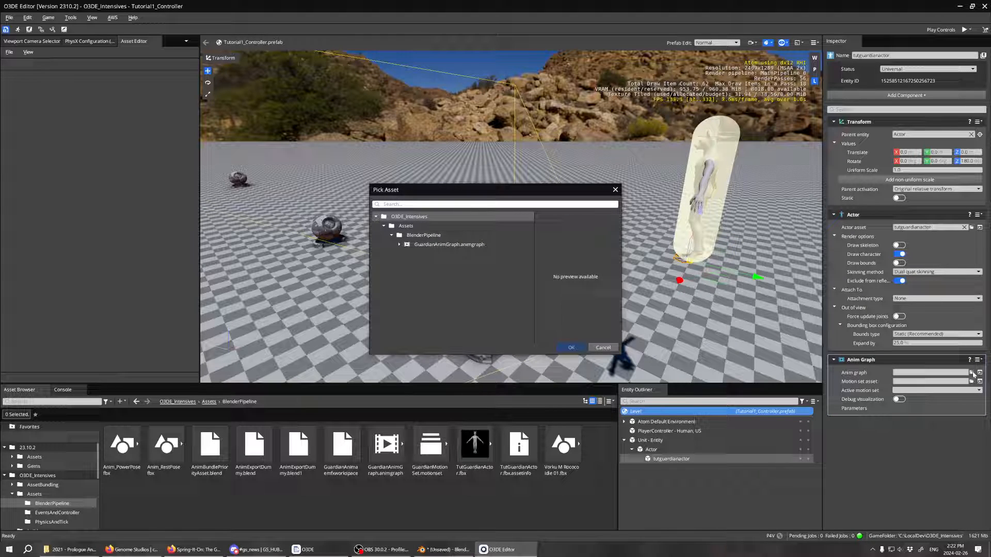
{"action": "left_click", "coordinate": [449, 244]}
{"action": "left_click", "coordinate": [571, 348]}
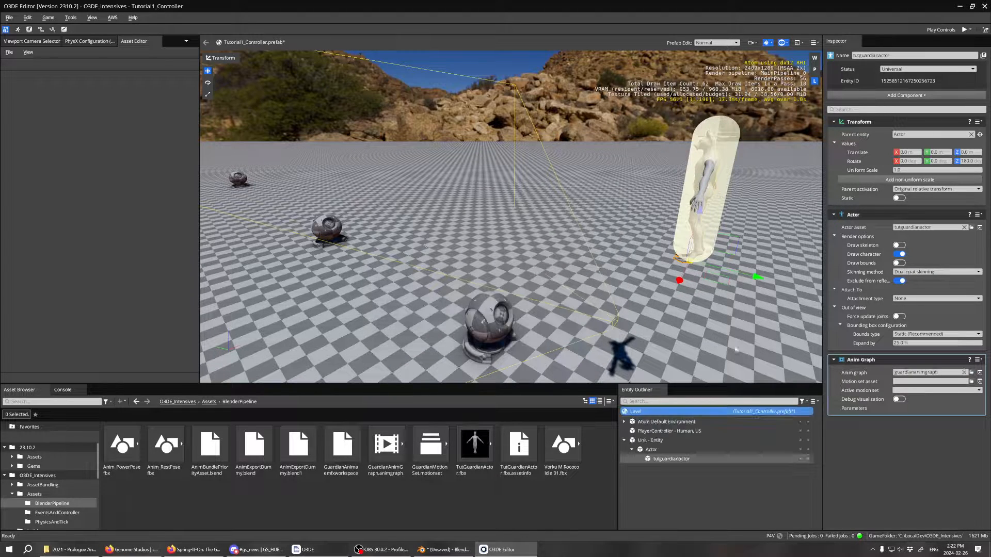
{"action": "left_click", "coordinate": [972, 382]}
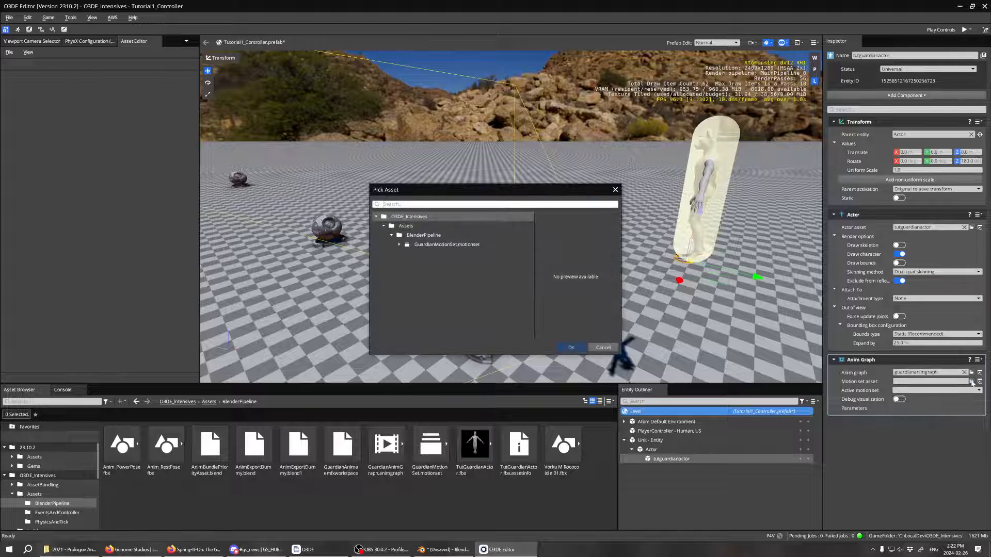
{"action": "left_click", "coordinate": [465, 244]}
{"action": "left_click", "coordinate": [571, 347]}
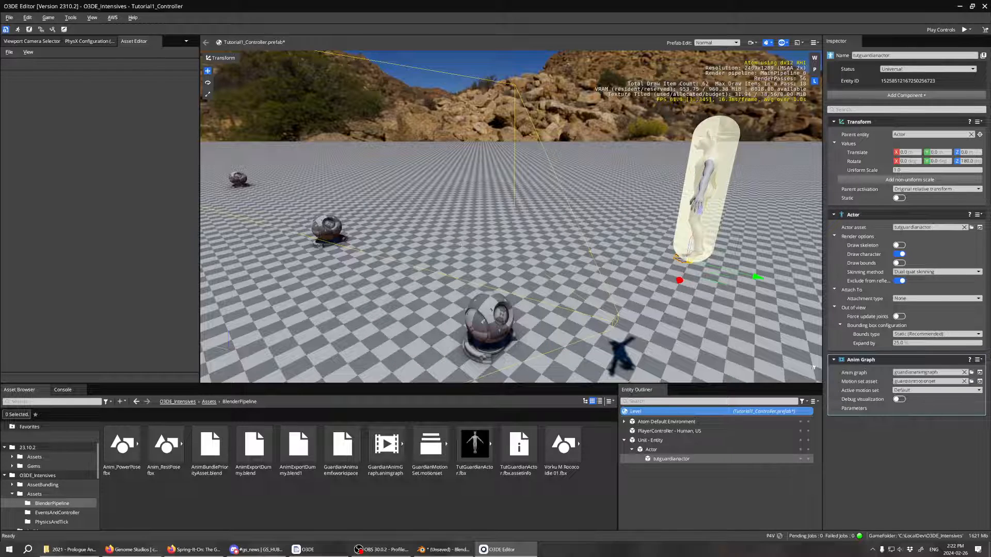
- Open the component's assigned anim graph in the animation editor and compare the contents of the two Default motion sets
{"action": "left_click", "coordinate": [980, 372]}
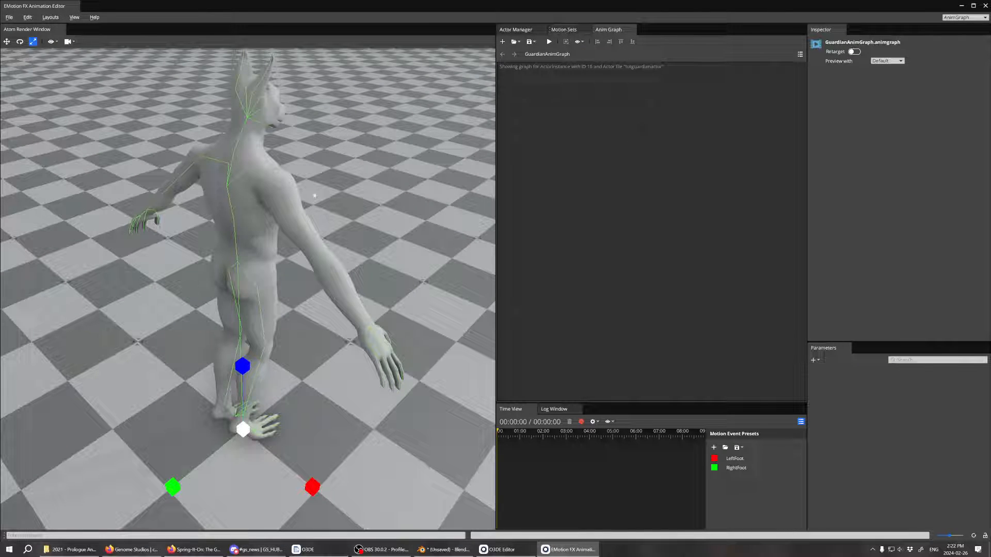
{"action": "left_click", "coordinate": [564, 30]}
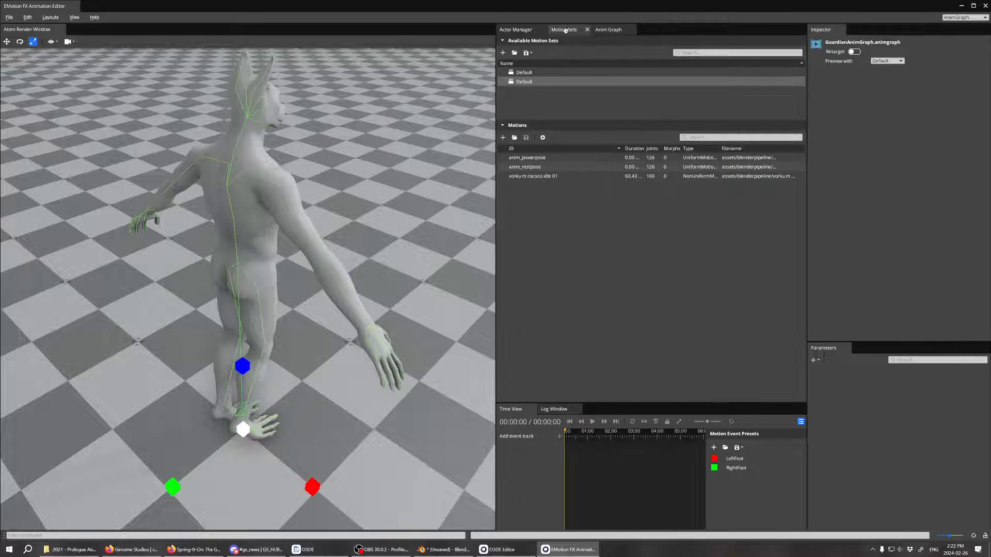
{"action": "left_click", "coordinate": [520, 74]}
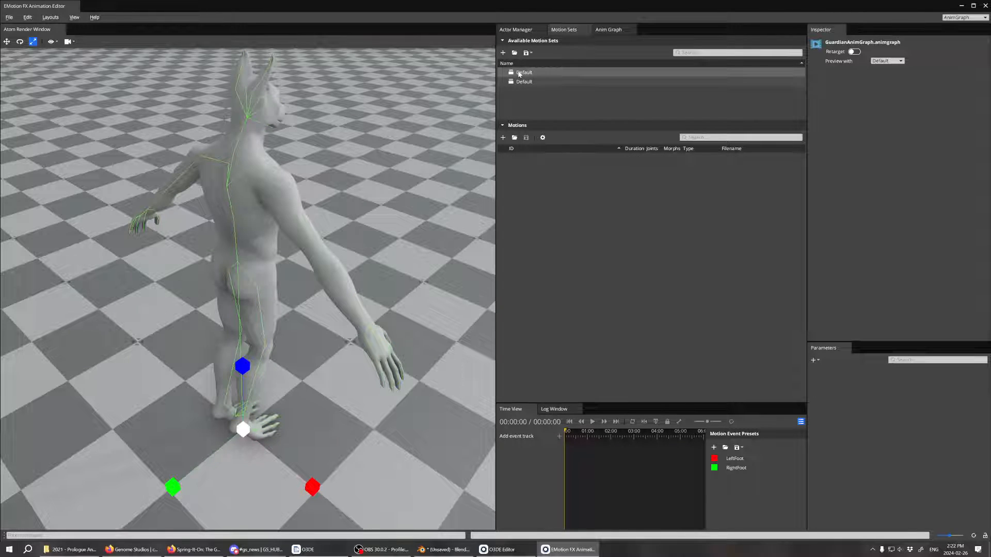
{"action": "left_click", "coordinate": [522, 82]}
{"action": "left_click", "coordinate": [519, 73]}
{"action": "left_click", "coordinate": [522, 82]}
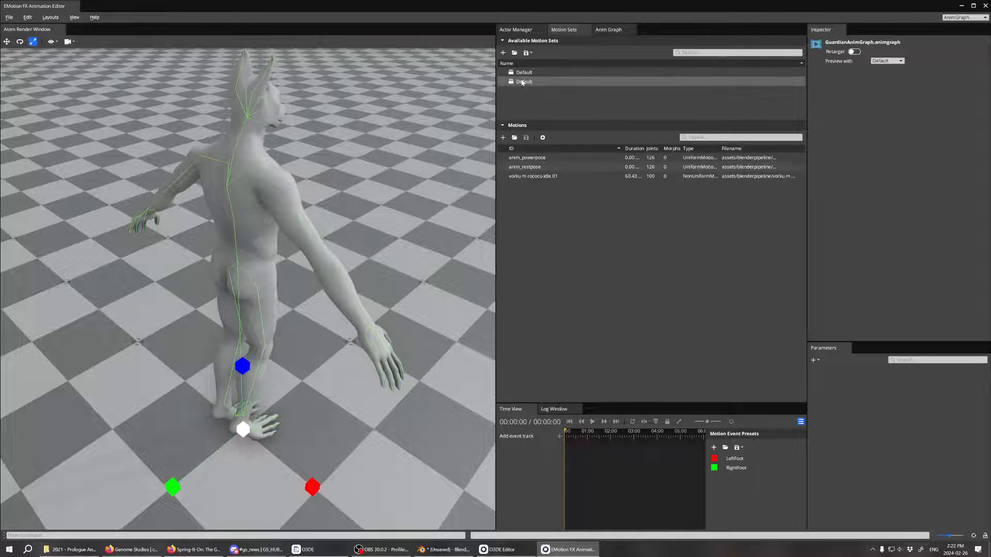
{"action": "left_click", "coordinate": [519, 73]}
- Add a Motion node to GuardianAnimGraph
{"action": "left_click", "coordinate": [609, 30]}
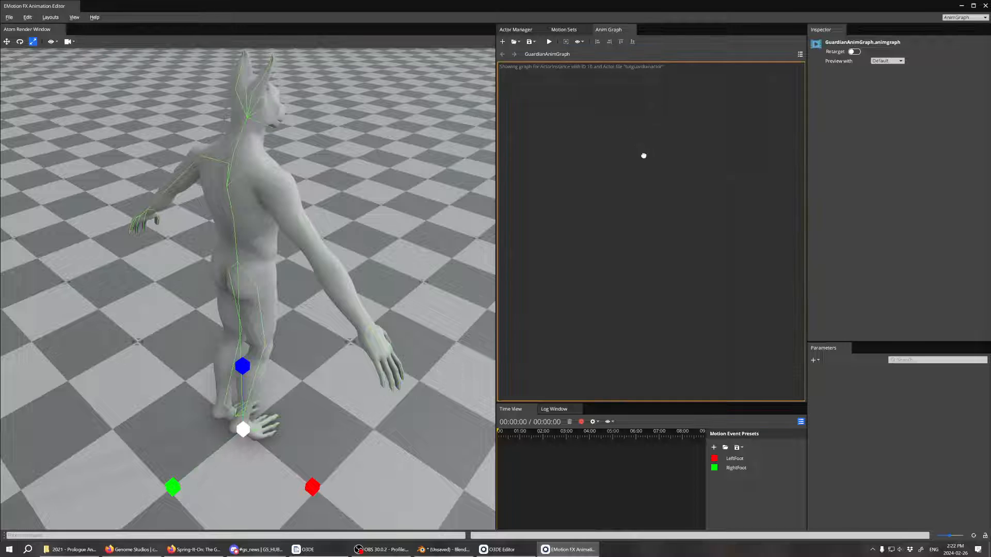
{"action": "right_click", "coordinate": [604, 169]}
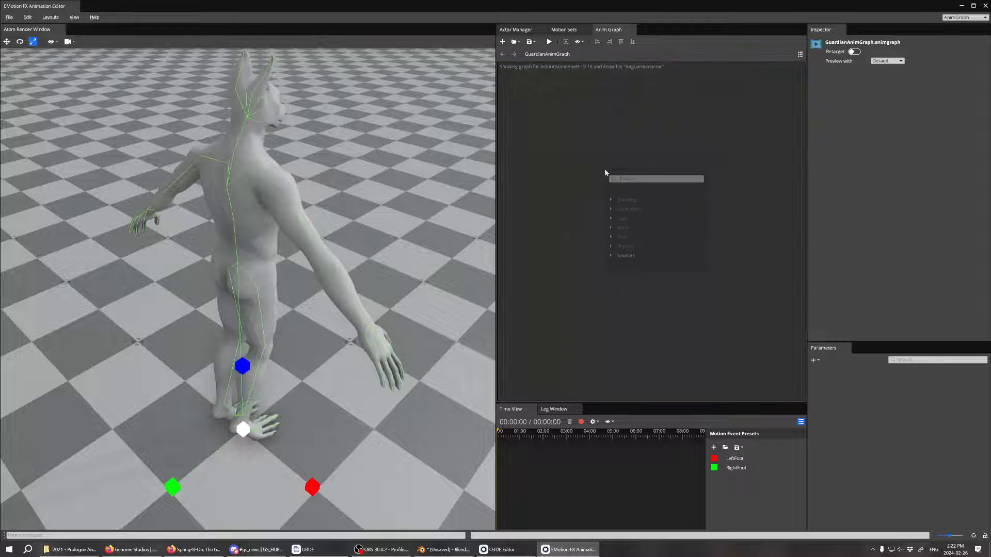
{"action": "type", "text": "motion"}
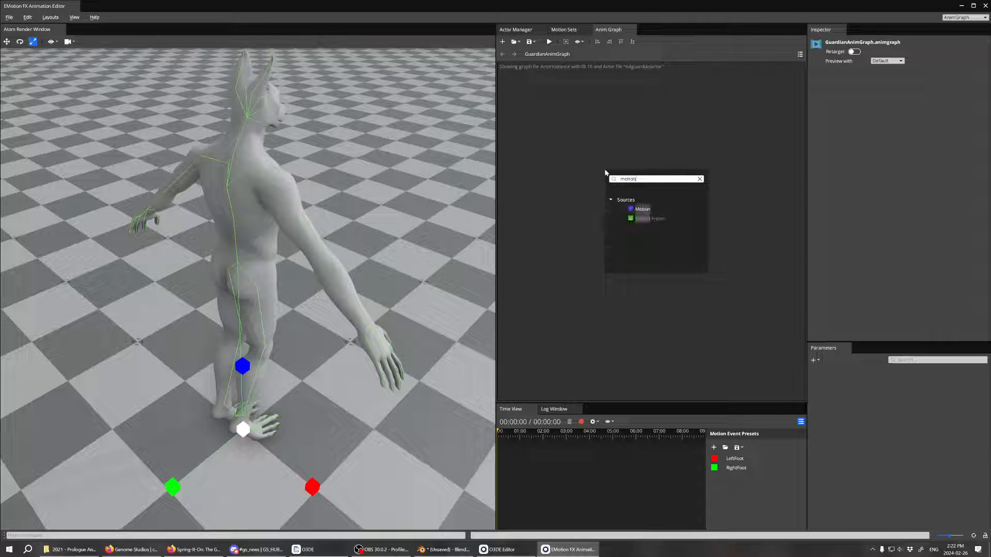
{"action": "key", "text": "Down"}
{"action": "key", "text": "Return"}
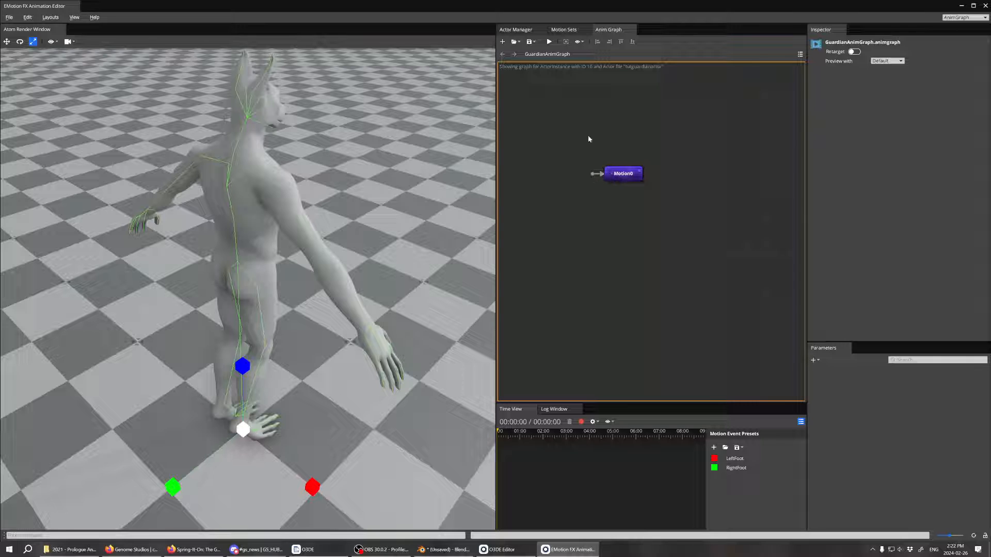
{"action": "left_click", "coordinate": [630, 175]}
{"action": "left_click", "coordinate": [980, 97]}
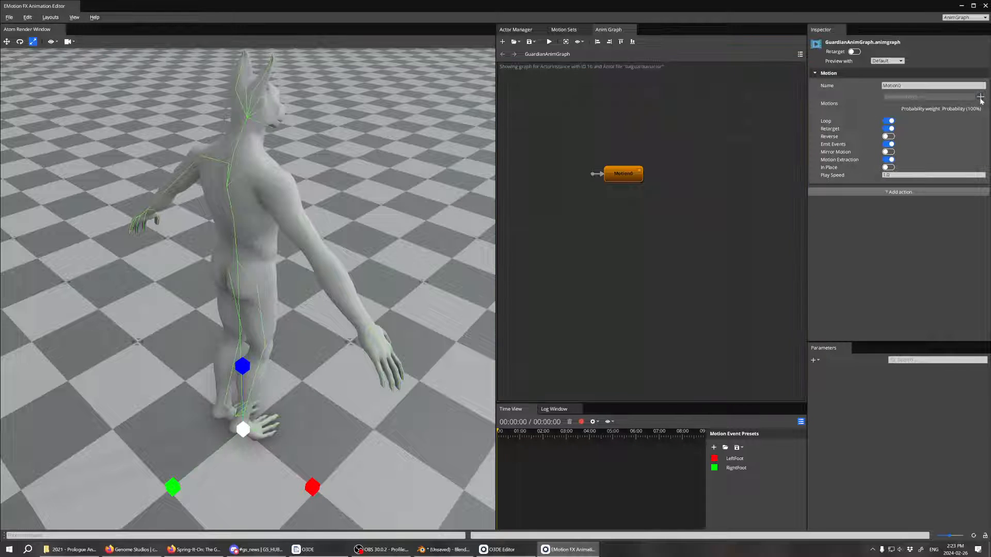
{"action": "left_click", "coordinate": [403, 189]}
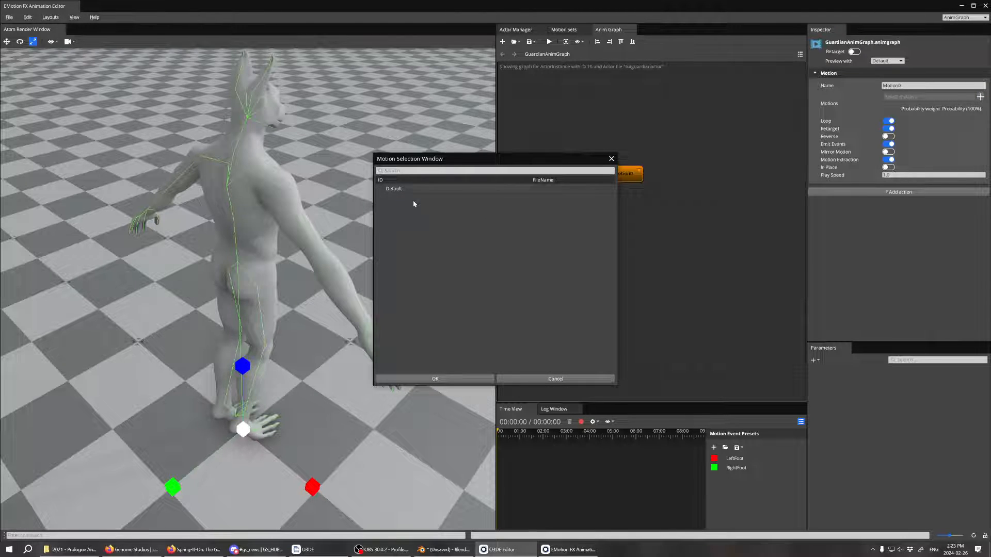
{"action": "left_click", "coordinate": [557, 379]}
- Delete the empty duplicate Default motion set, removing its motions from the project entirely
{"action": "left_click", "coordinate": [563, 30]}
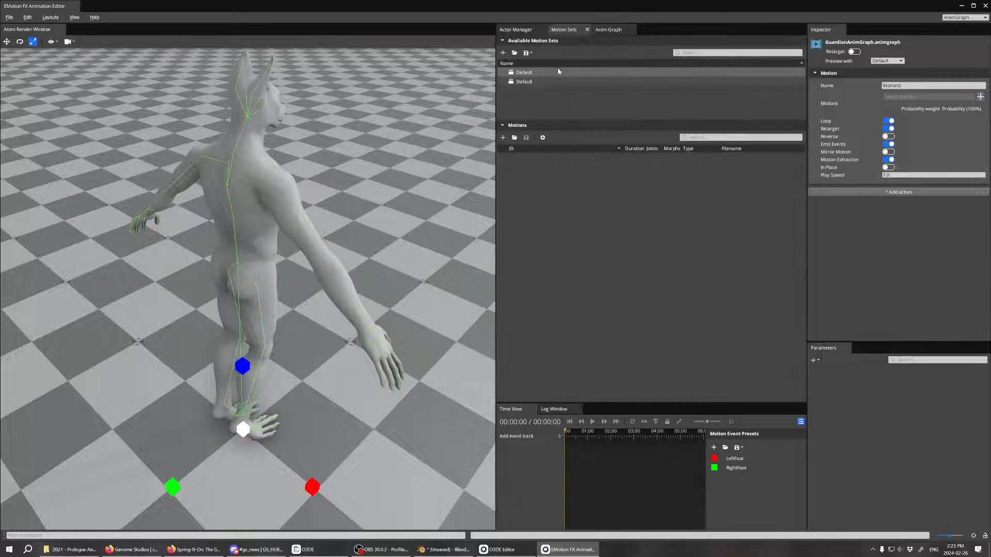
{"action": "left_click", "coordinate": [525, 81]}
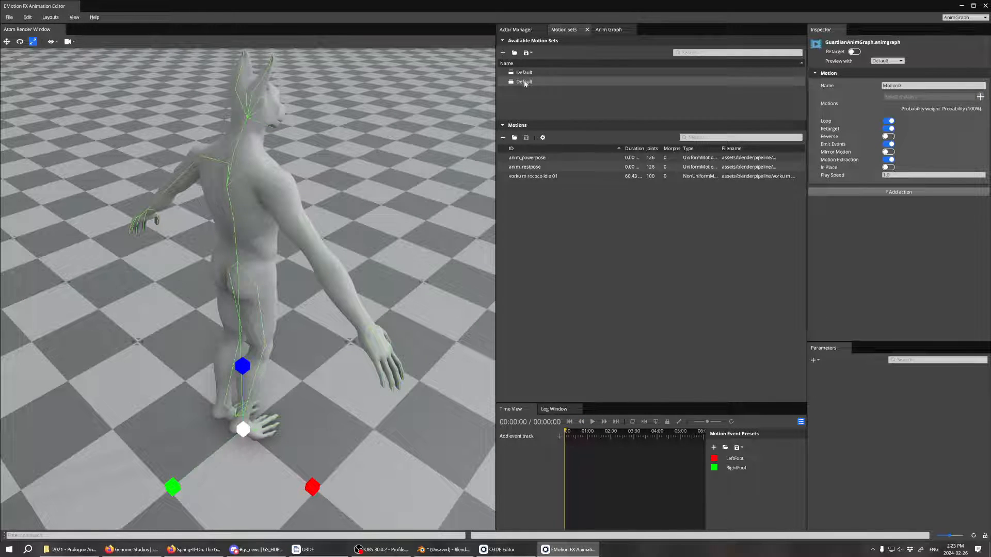
{"action": "left_click", "coordinate": [526, 72]}
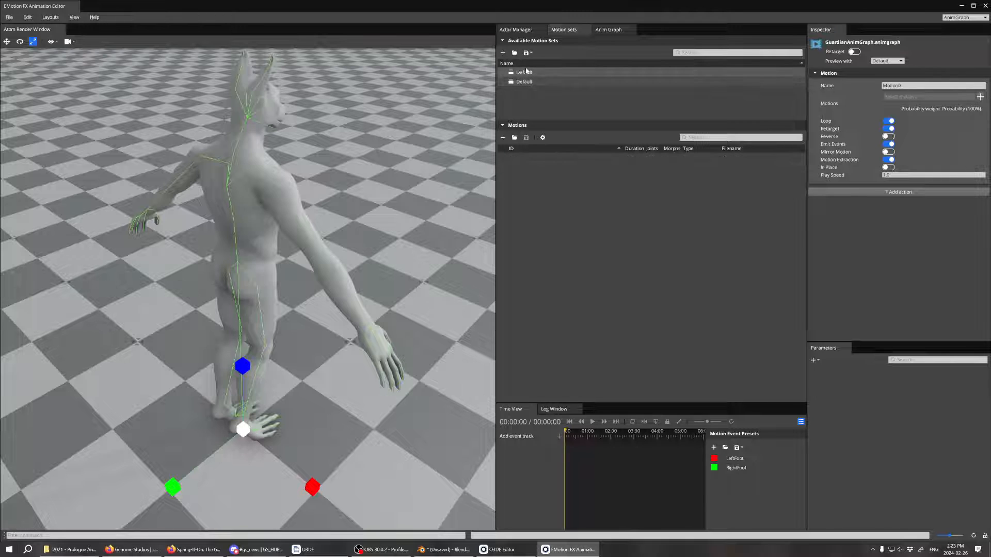
{"action": "key", "text": "Delete"}
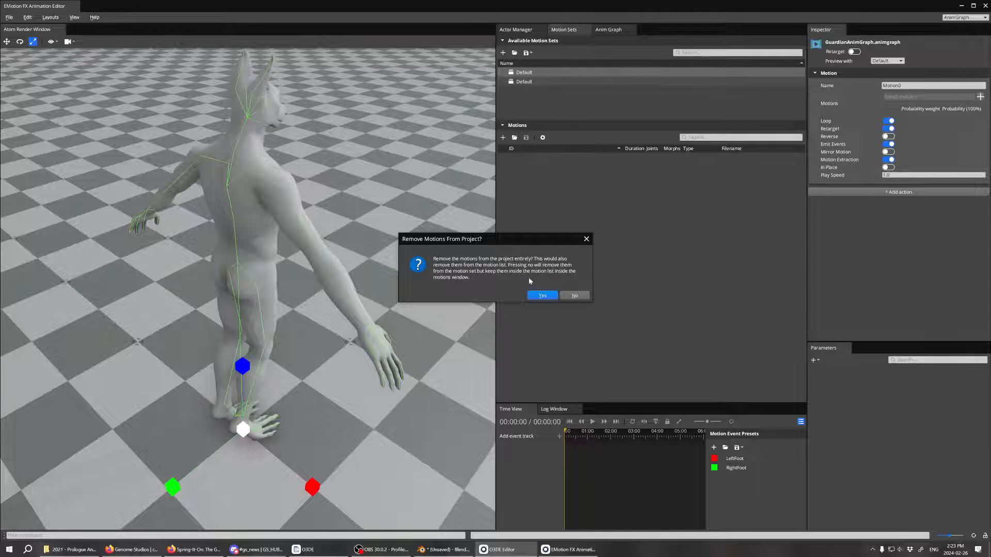
{"action": "left_click", "coordinate": [539, 297]}
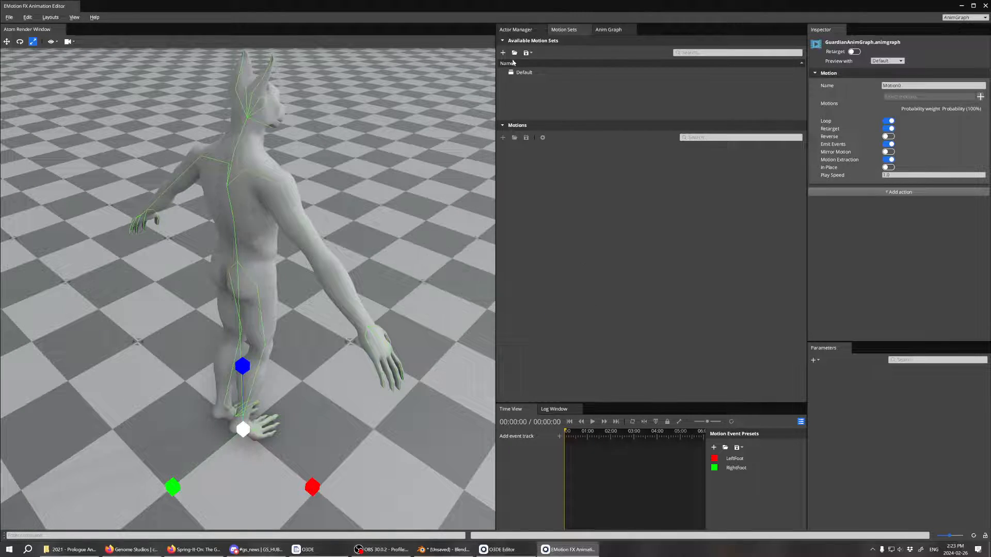
- Assign the anim_powerpose motion from the Default motion set to the Motion0 node of GuardianAnimGraph
{"action": "left_click", "coordinate": [608, 29]}
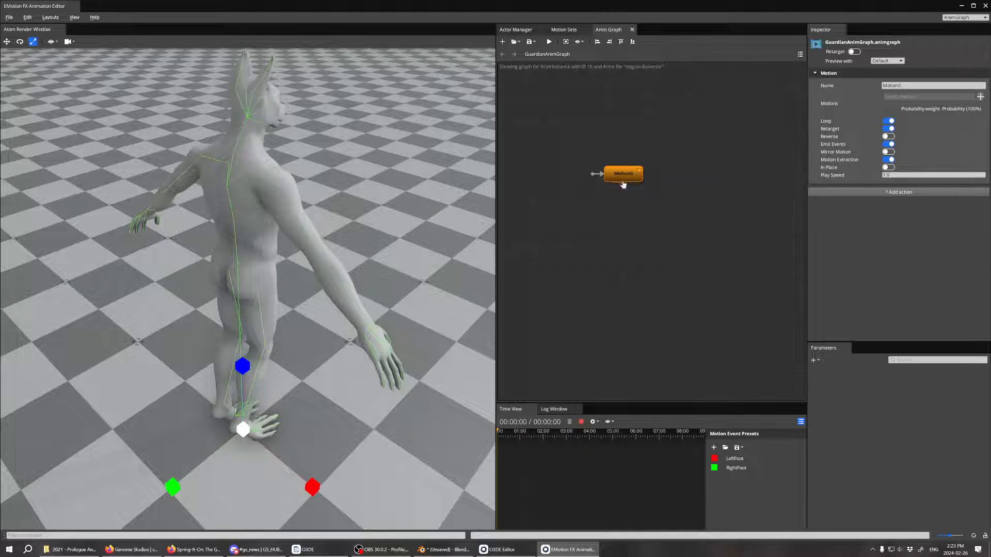
{"action": "left_click", "coordinate": [623, 186]}
{"action": "left_click", "coordinate": [619, 171]}
{"action": "left_click", "coordinate": [980, 97]}
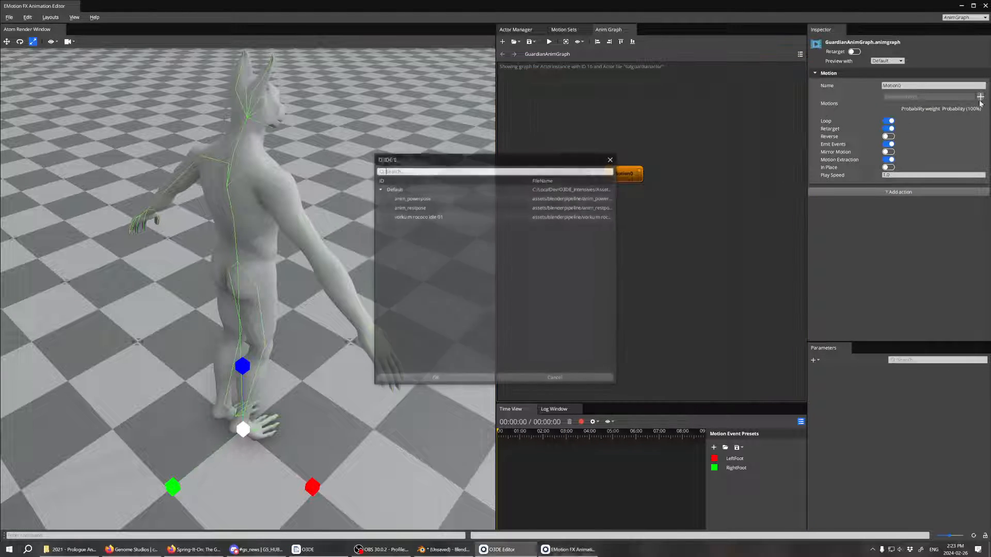
{"action": "double_click", "coordinate": [439, 199]}
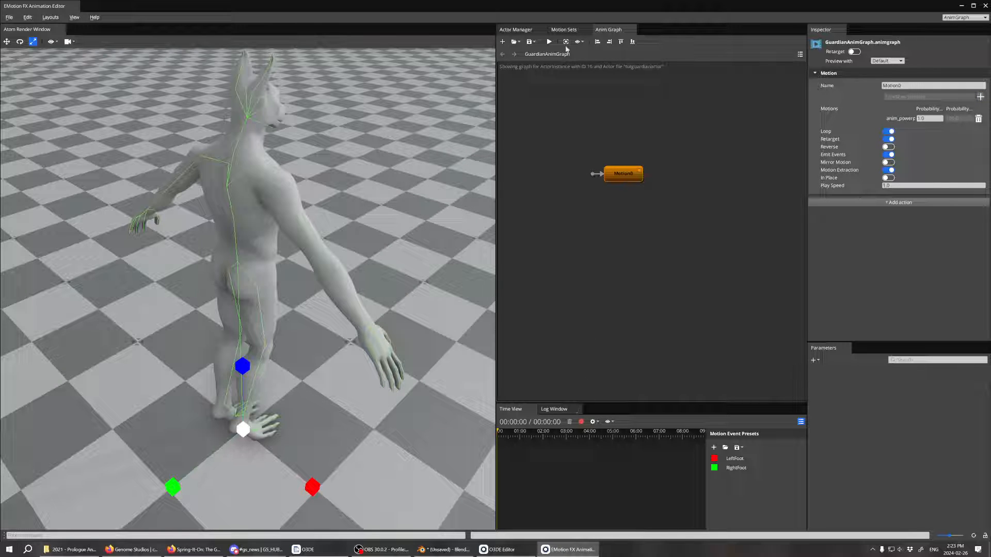
- Activate the anim graph and examine the character's power pose from the front in the render view
{"action": "left_click", "coordinate": [549, 44]}
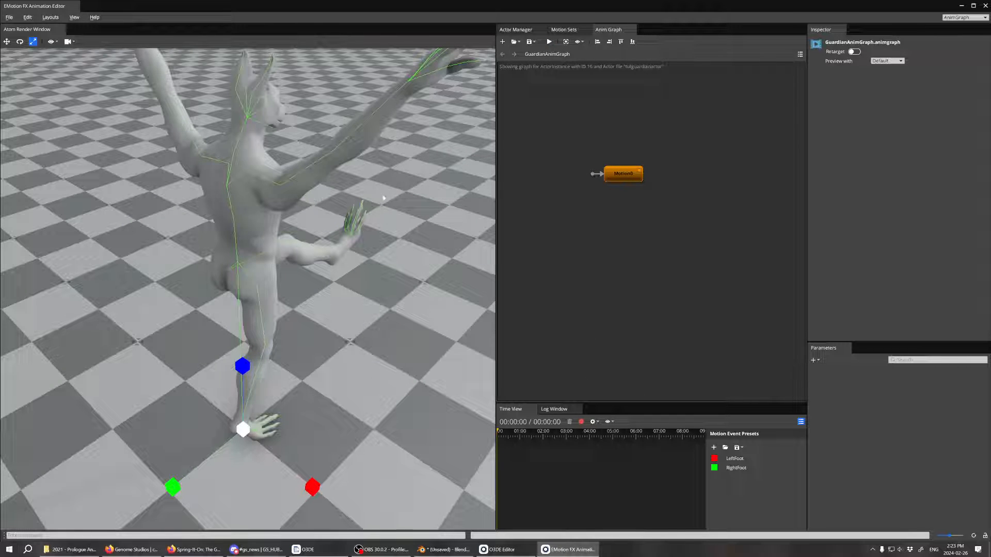
{"action": "scroll", "coordinate": [364, 205], "scroll_direction": "up", "scroll_amount": 2}
{"action": "left_click_drag", "start_coordinate": [365, 206], "coordinate": [253, 183], "text": "alt"}
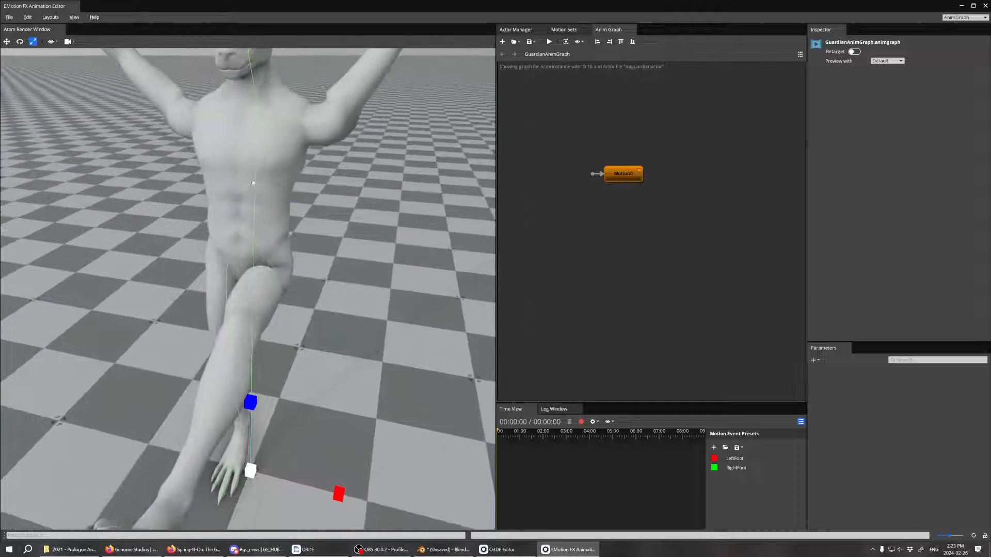
{"action": "scroll", "coordinate": [257, 237], "scroll_direction": "down", "scroll_amount": 8}
{"action": "scroll", "coordinate": [257, 237], "scroll_direction": "up", "scroll_amount": 8}
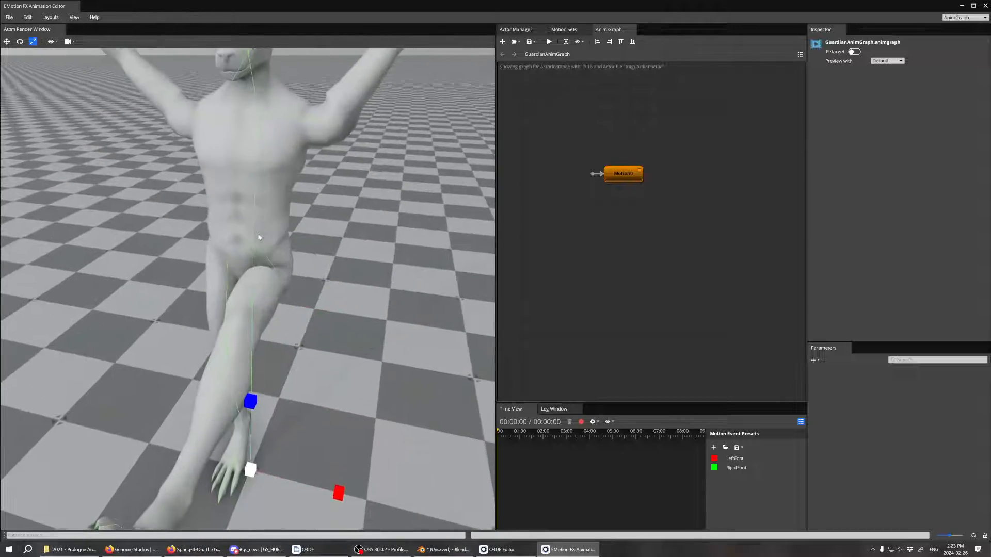
{"action": "scroll", "coordinate": [259, 237], "scroll_direction": "down", "scroll_amount": 5}
- Add a second Motion node below Motion0 using the anim_restpose motion, and link the two nodes with transitions in both directions
{"action": "right_click", "coordinate": [607, 209]}
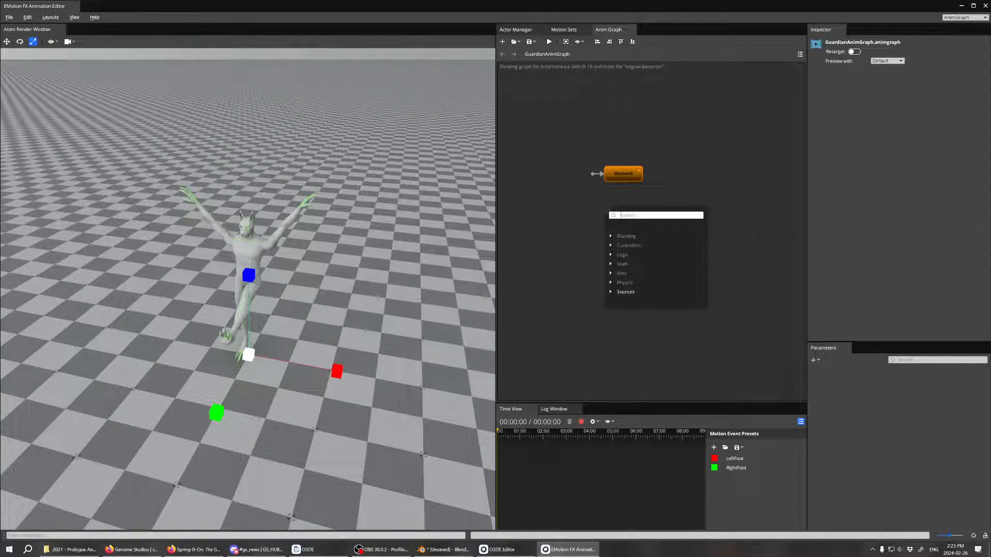
{"action": "type", "text": "motion"}
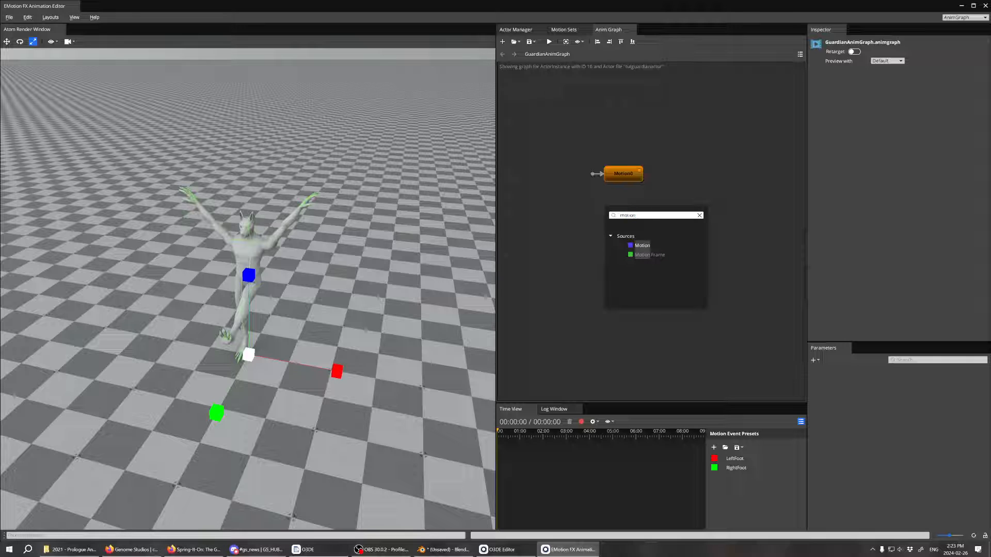
{"action": "left_click", "coordinate": [642, 245]}
{"action": "left_click", "coordinate": [627, 214]}
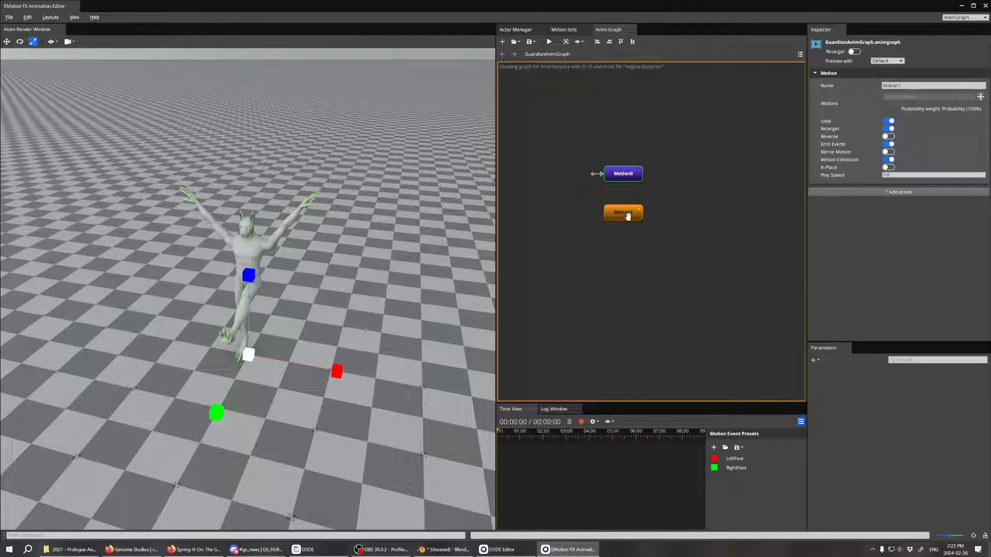
{"action": "left_click", "coordinate": [980, 97]}
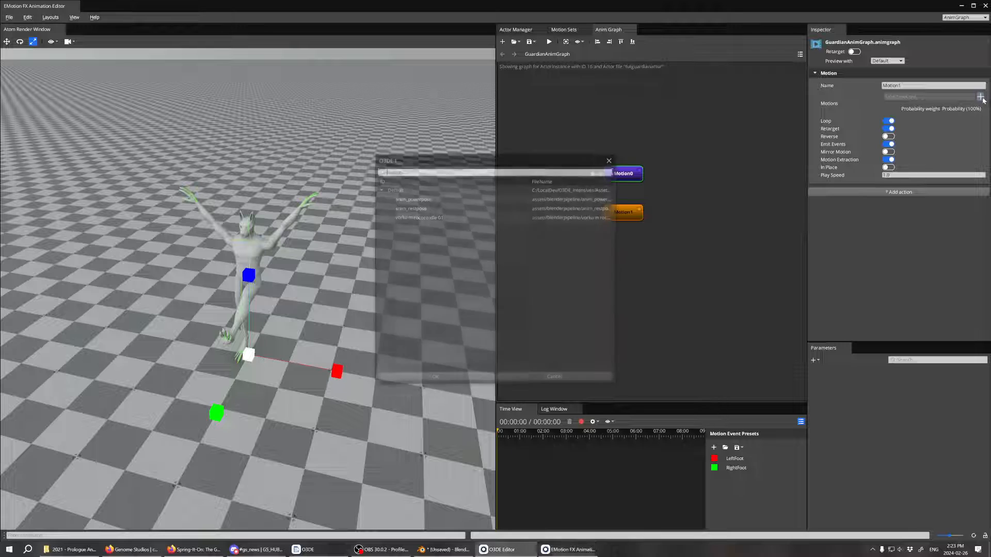
{"action": "double_click", "coordinate": [422, 210]}
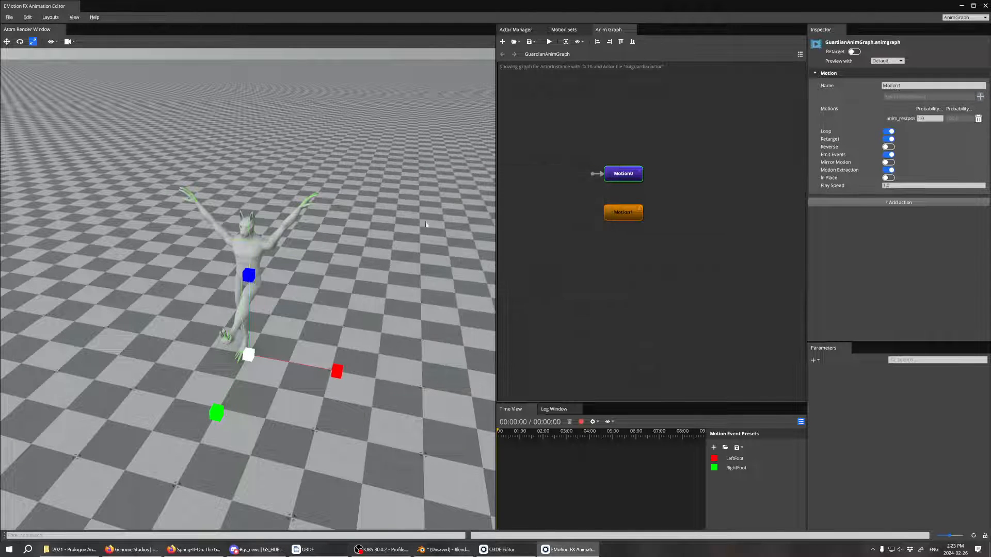
{"action": "mouse_move", "coordinate": [640, 178]}
{"action": "left_mouse_down"}
{"action": "mouse_move", "coordinate": [653, 242]}
{"action": "mouse_move", "coordinate": [641, 201]}
{"action": "mouse_move", "coordinate": [633, 209]}
{"action": "mouse_move", "coordinate": [637, 221]}
{"action": "mouse_move", "coordinate": [633, 178]}
{"action": "left_mouse_up"}
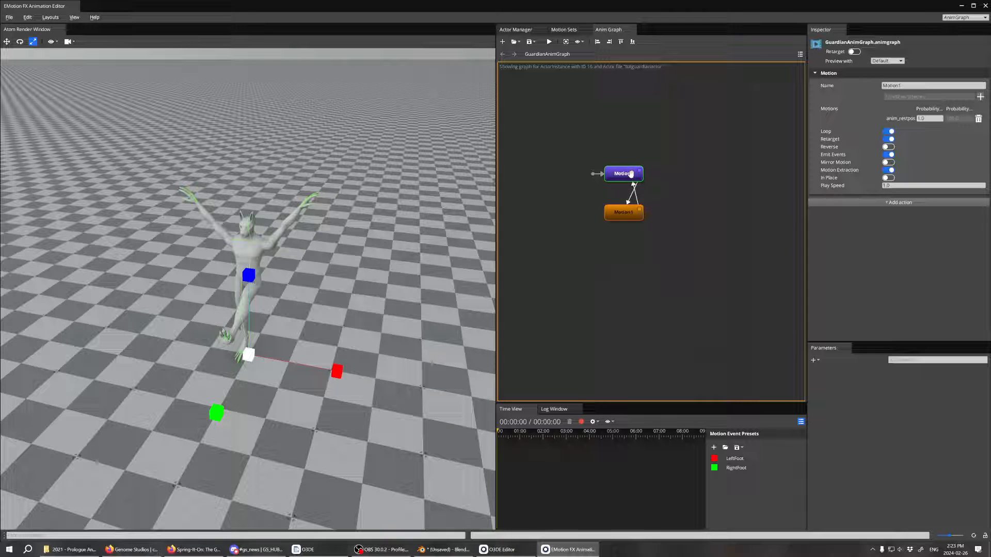
- Create a Boolean (checkbox) anim graph parameter named Rest with its default off
{"action": "left_click", "coordinate": [818, 361]}
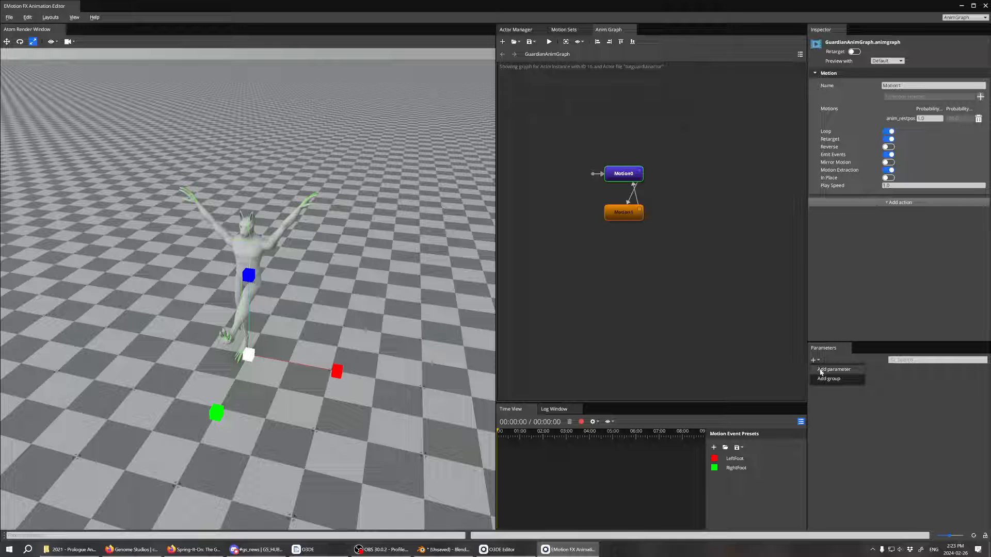
{"action": "left_click", "coordinate": [833, 370]}
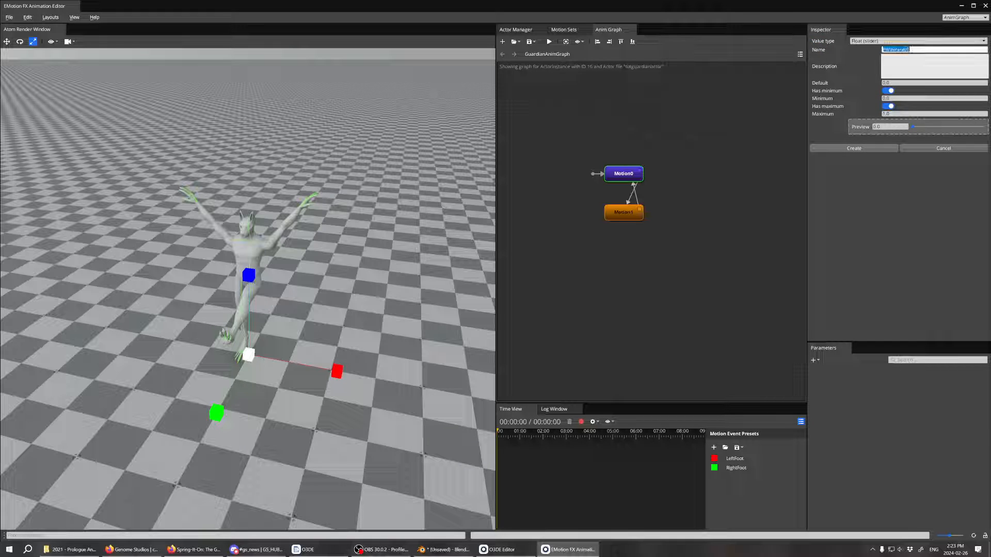
{"action": "type", "text": "Re"}
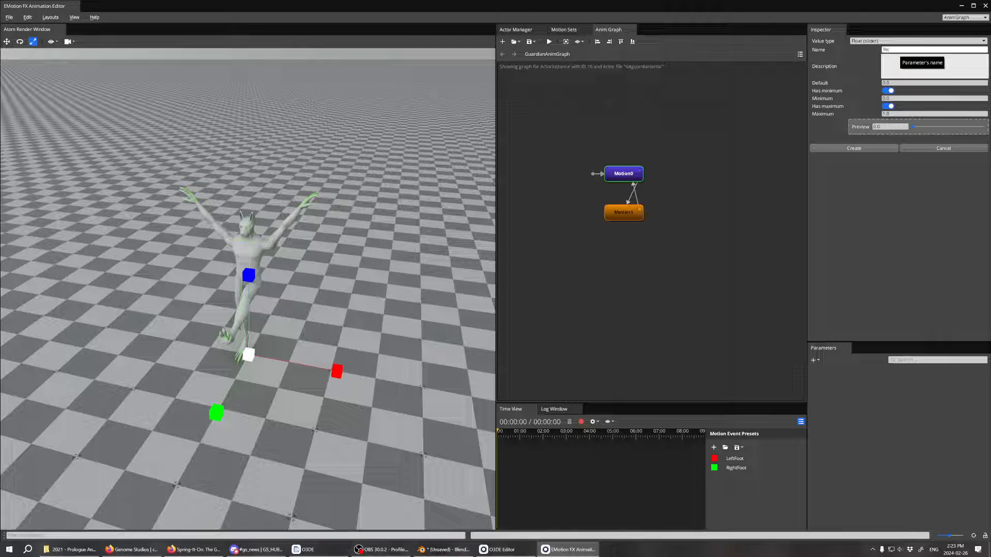
{"action": "type", "text": "st"}
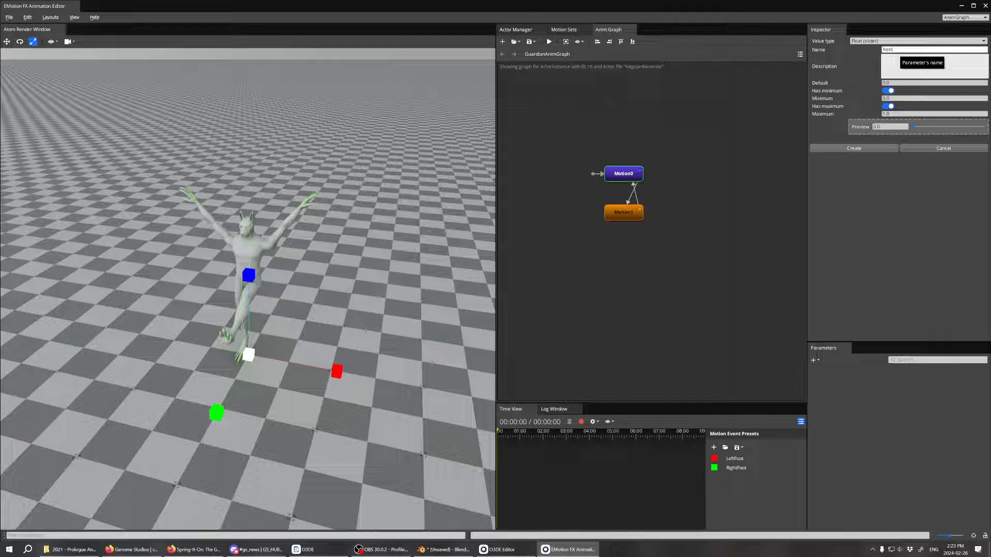
{"action": "left_click", "coordinate": [898, 41]}
{"action": "left_click", "coordinate": [889, 69]}
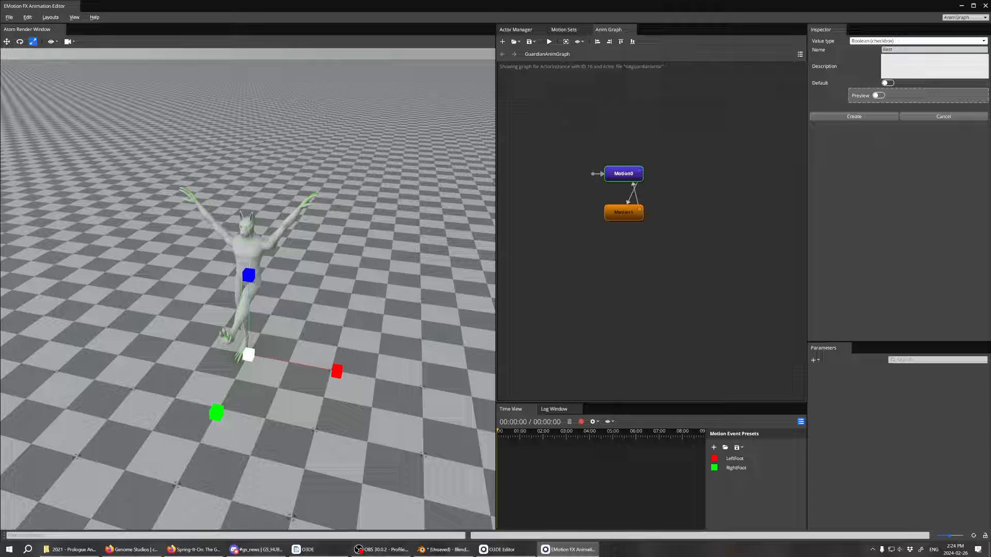
{"action": "left_click", "coordinate": [854, 116]}
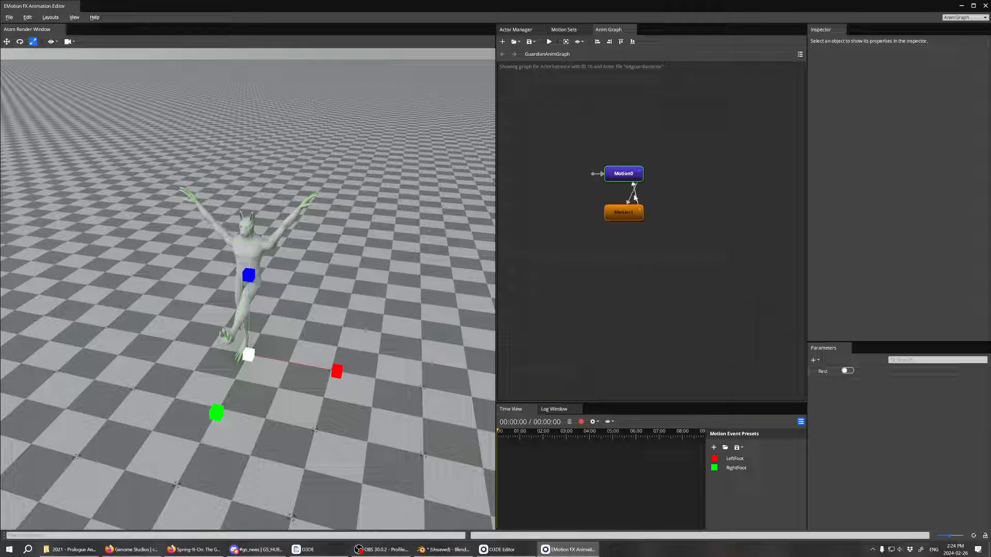
- Add a Parameter Condition on Rest to the transition from Motion0 to Motion1, keeping the test function param > testValue
{"action": "left_click", "coordinate": [630, 194]}
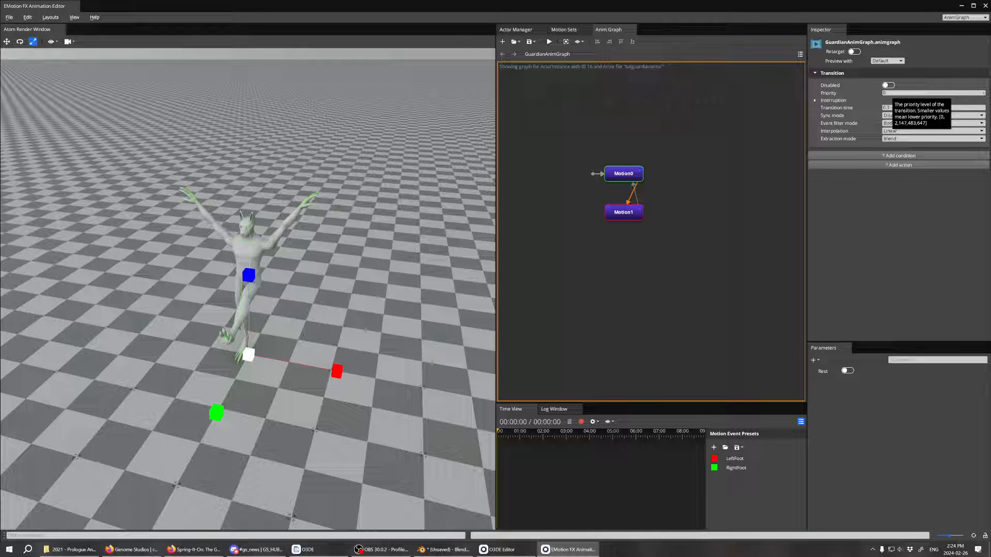
{"action": "left_click", "coordinate": [900, 155]}
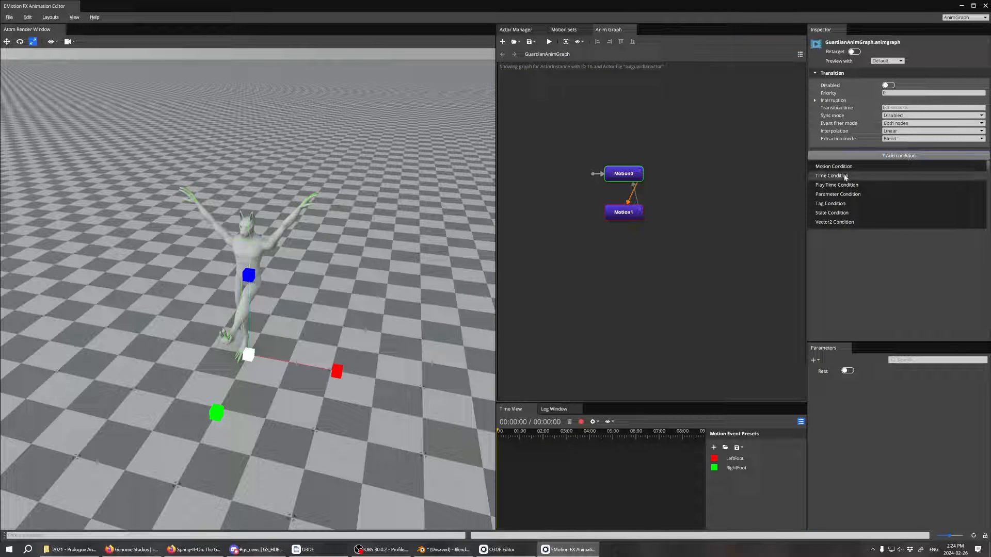
{"action": "left_click", "coordinate": [846, 194]}
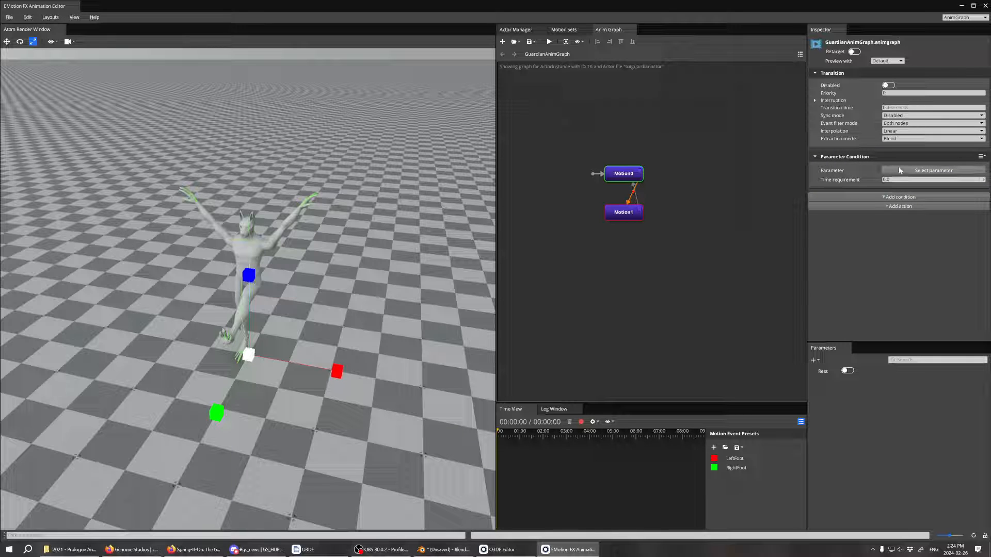
{"action": "left_click", "coordinate": [899, 170]}
{"action": "double_click", "coordinate": [435, 189]}
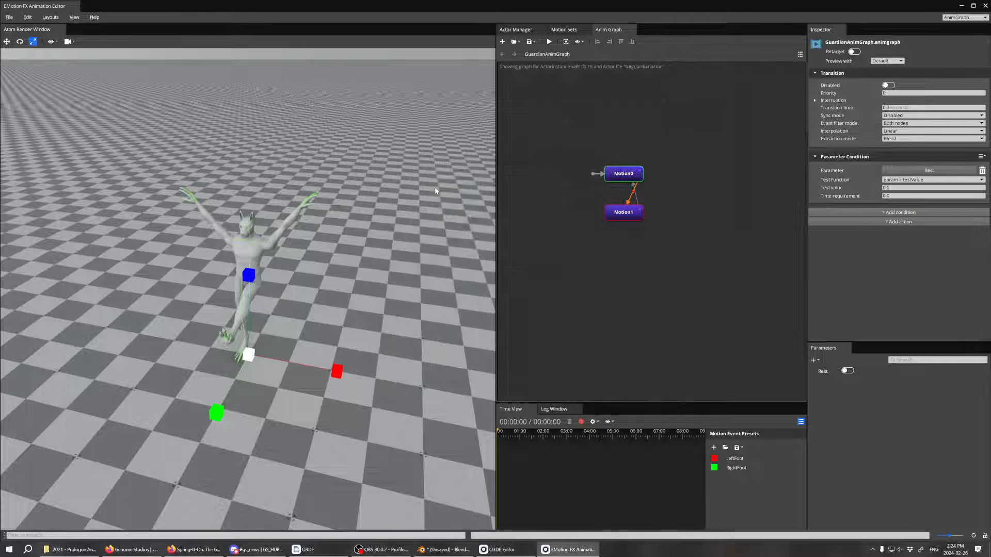
{"action": "left_click", "coordinate": [912, 180]}
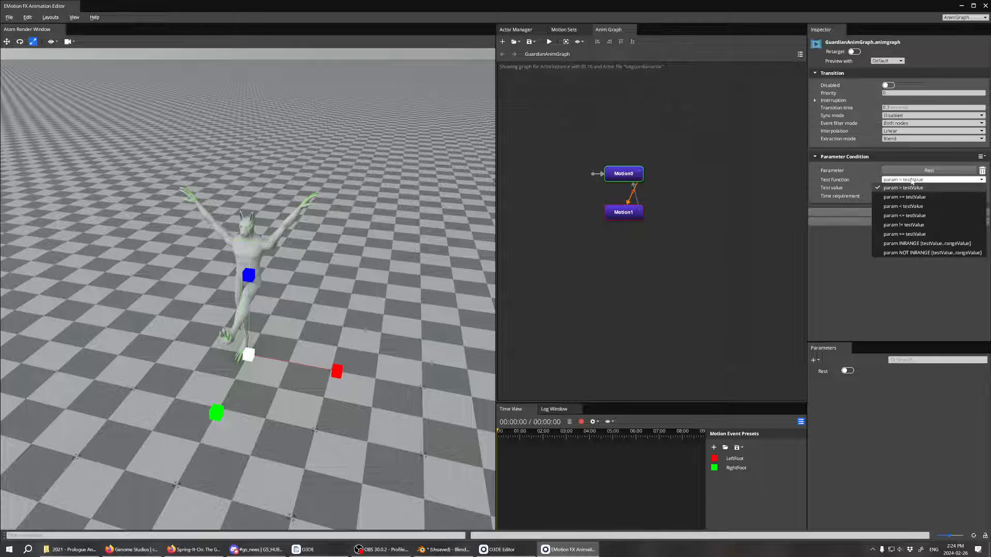
{"action": "left_click", "coordinate": [912, 181]}
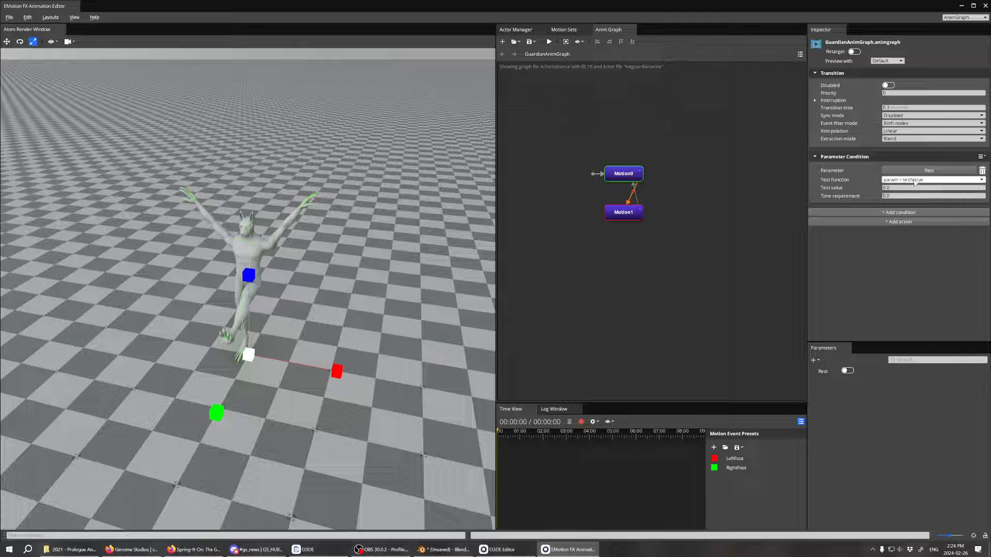
- Add a Parameter Condition on Rest to the transition from Motion1 back to Motion0, with test function param == testValue
{"action": "left_click", "coordinate": [637, 199]}
{"action": "left_click", "coordinate": [889, 156]}
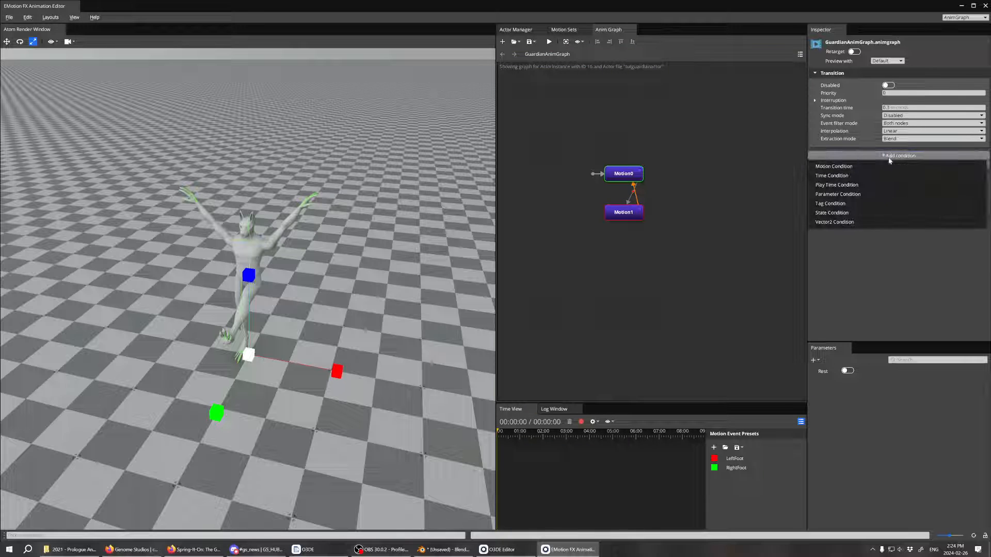
{"action": "left_click", "coordinate": [849, 194]}
{"action": "left_click", "coordinate": [929, 170]}
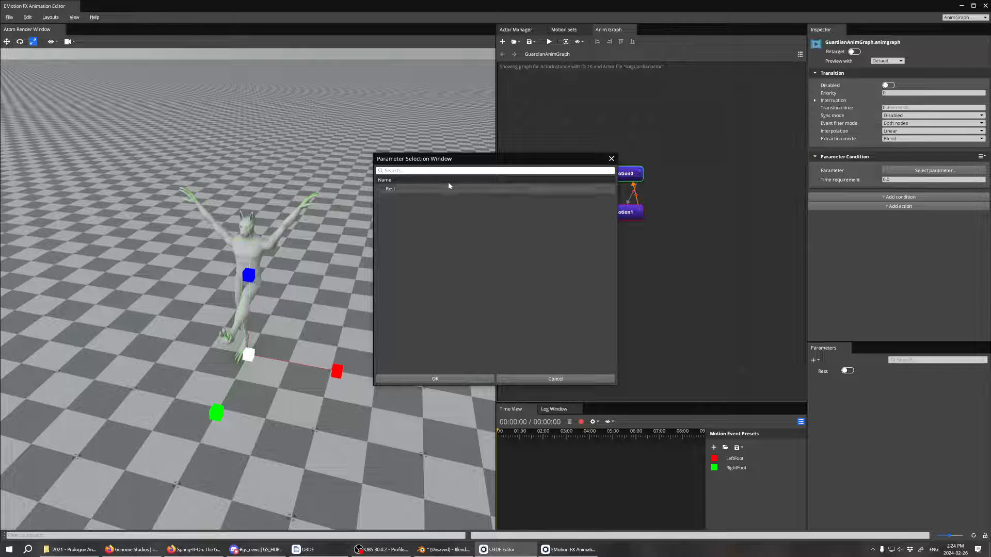
{"action": "double_click", "coordinate": [399, 188]}
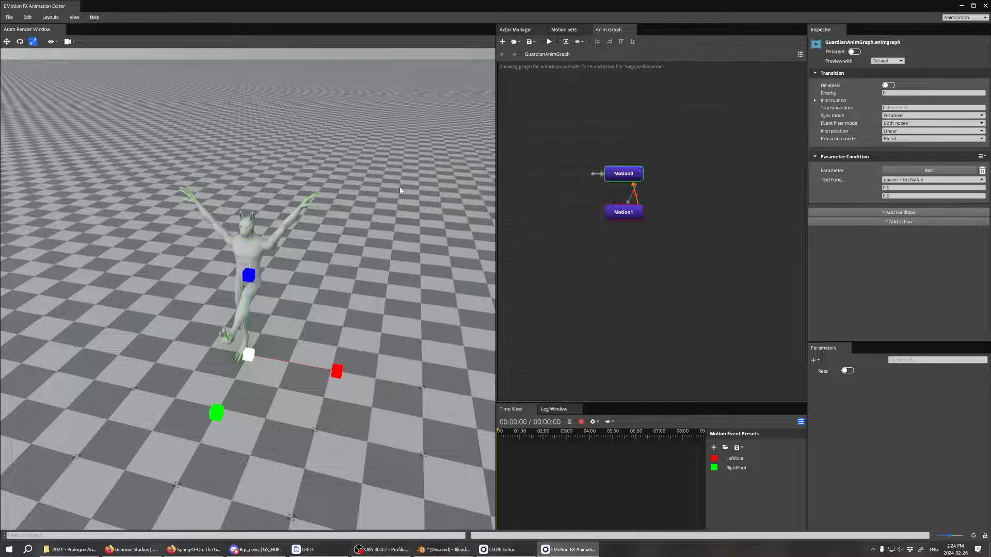
{"action": "left_click", "coordinate": [919, 180]}
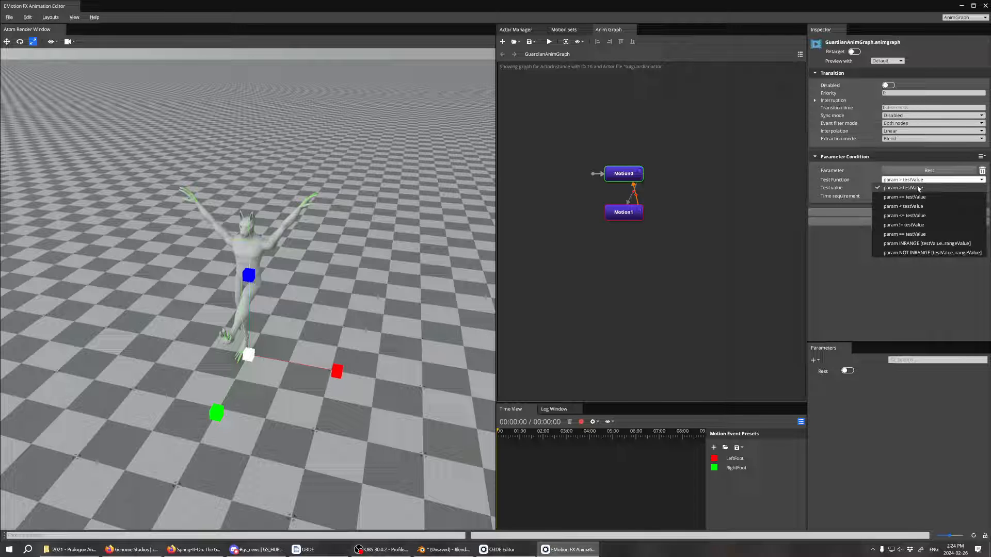
{"action": "left_click", "coordinate": [904, 234]}
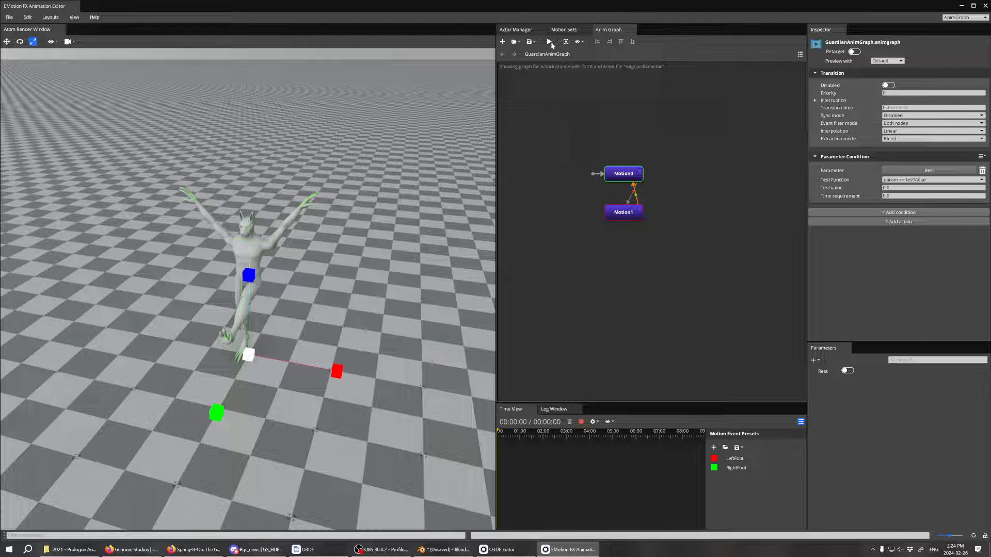
- Activate the anim graph and switch the Rest parameter on and off to test the transitions between the two poses
{"action": "left_click", "coordinate": [549, 42]}
{"action": "left_click", "coordinate": [847, 371]}
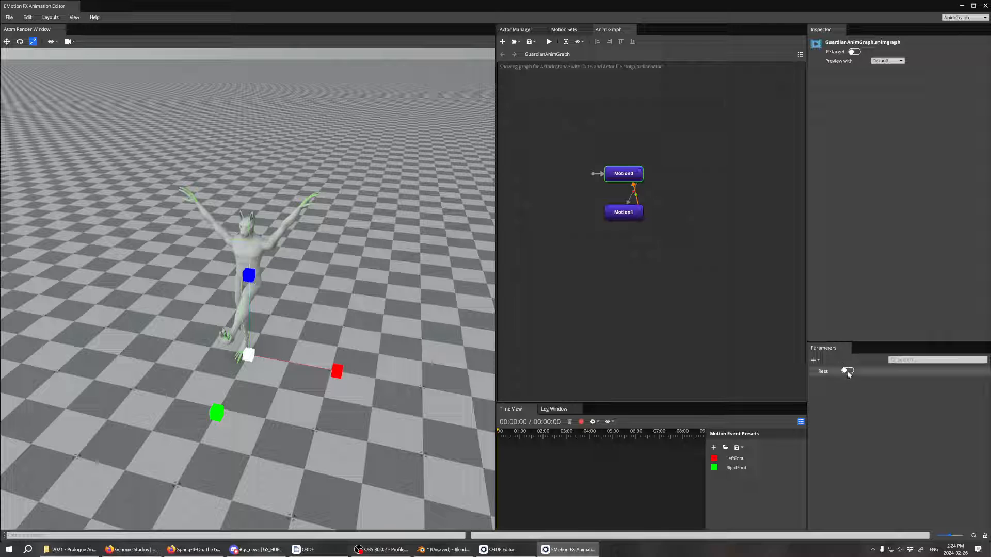
{"action": "left_click", "coordinate": [847, 371]}
{"action": "left_click", "coordinate": [847, 372]}
{"action": "left_click", "coordinate": [847, 372]}
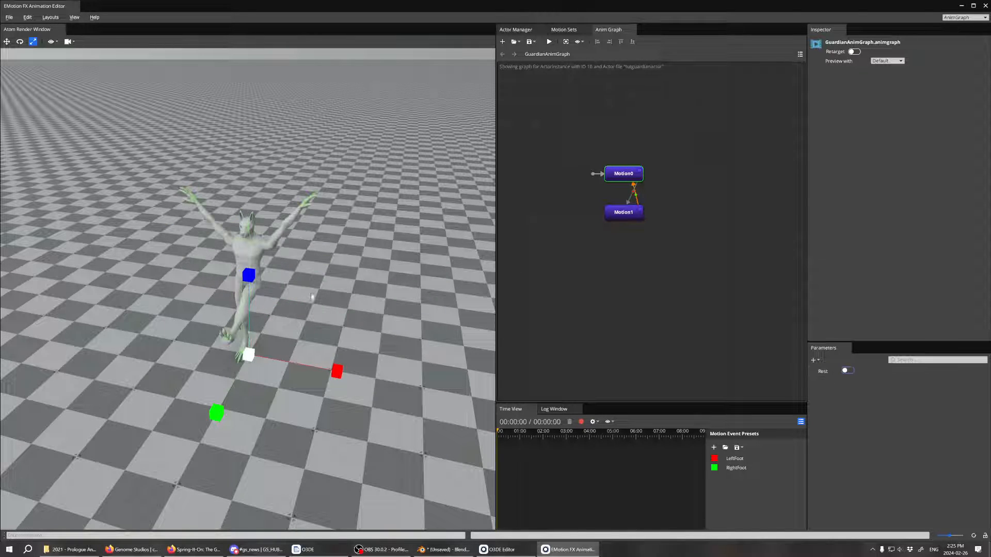
{"action": "left_click_drag", "start_coordinate": [312, 295], "coordinate": [339, 269], "text": "alt"}
{"action": "scroll", "coordinate": [338, 286], "scroll_direction": "up", "scroll_amount": 5}
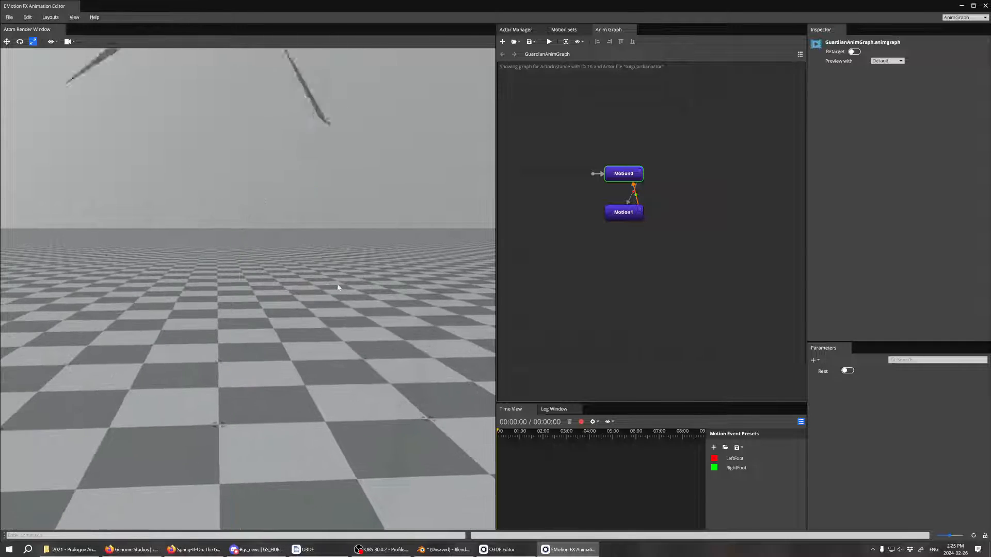
{"action": "scroll", "coordinate": [337, 287], "scroll_direction": "down", "scroll_amount": 4}
{"action": "left_click", "coordinate": [848, 371]}
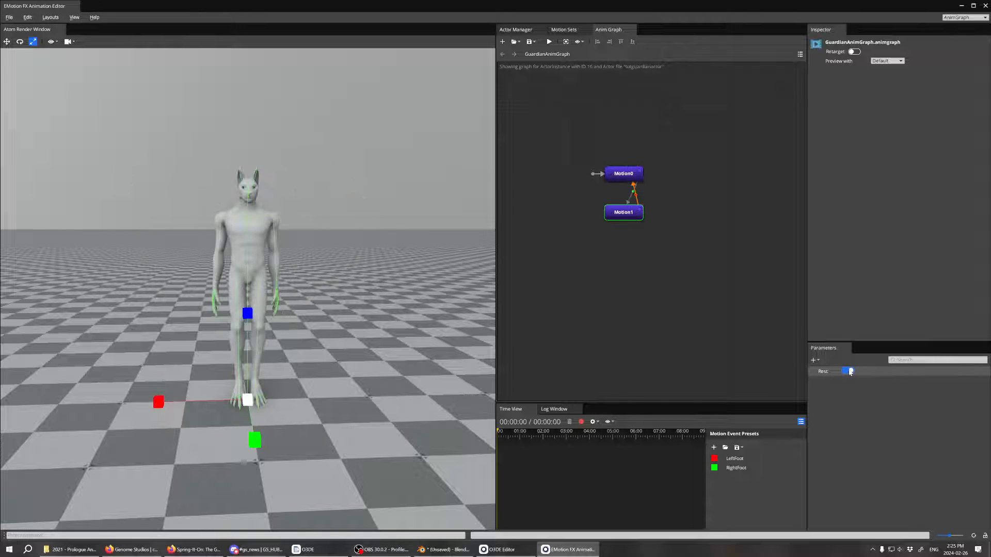
{"action": "left_click", "coordinate": [849, 371]}
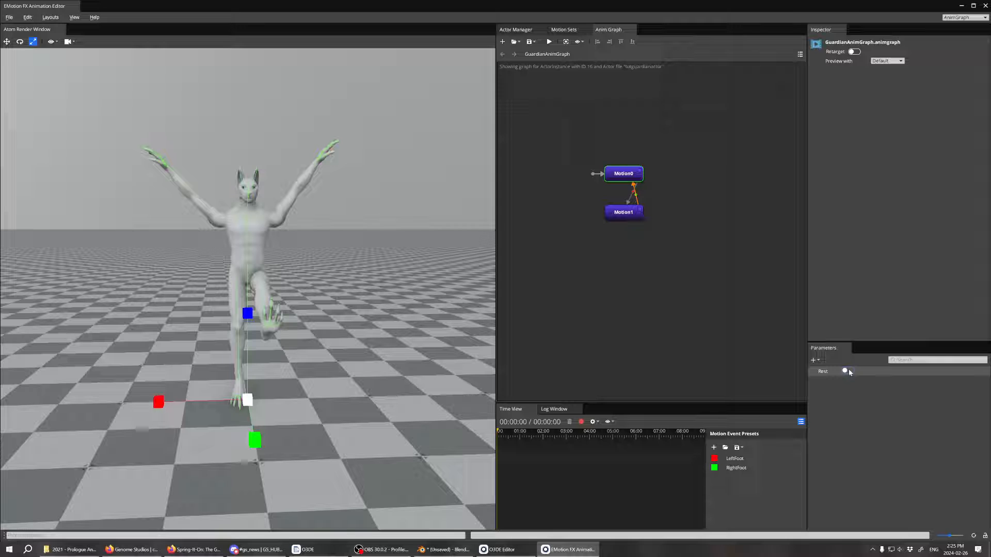
{"action": "left_click", "coordinate": [849, 371]}
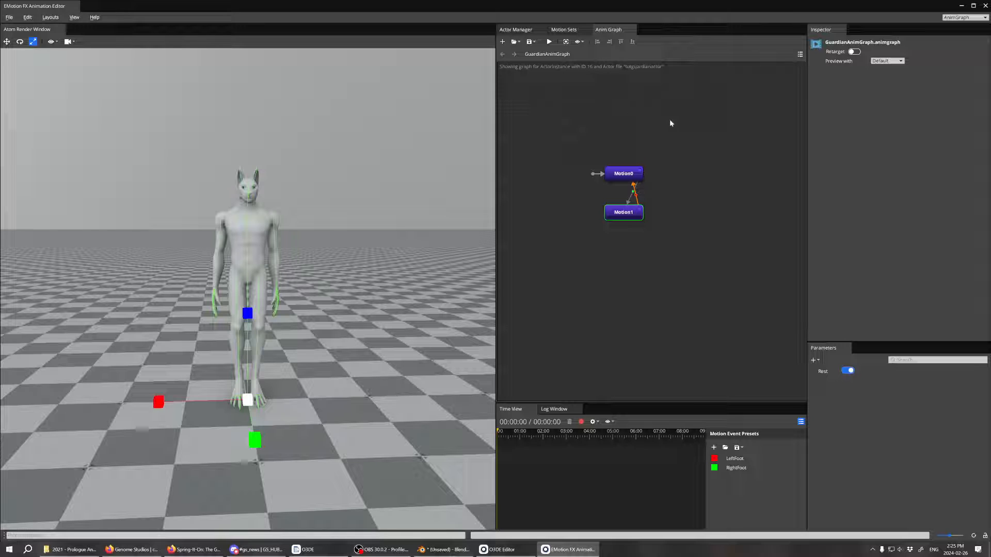
- Toggle the Rest parameter repeatedly to preview the blend between the two poses, finishing with it off
{"action": "left_click", "coordinate": [849, 371]}
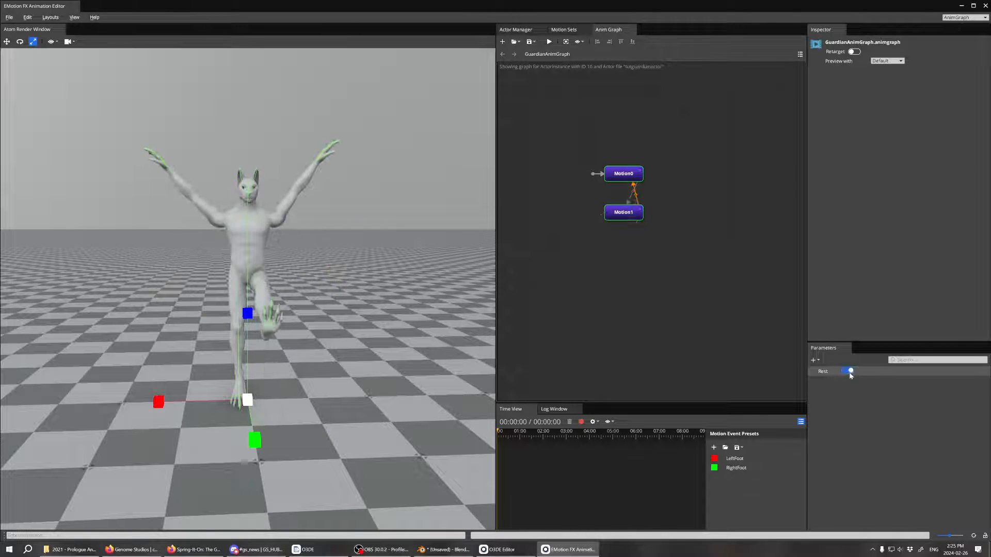
{"action": "left_click", "coordinate": [849, 373]}
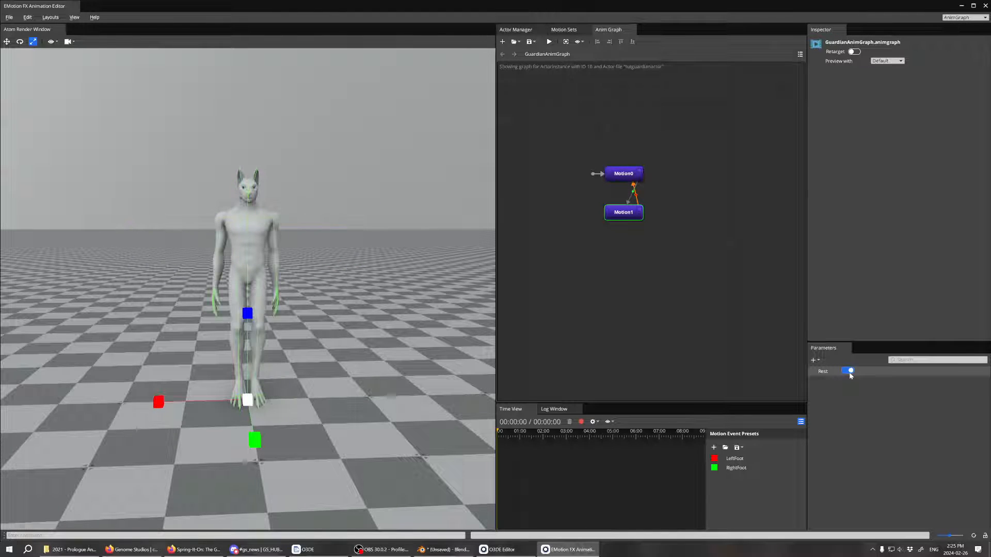
{"action": "left_click", "coordinate": [849, 373]}
{"action": "left_click", "coordinate": [849, 374]}
{"action": "left_click", "coordinate": [849, 373]}
{"action": "left_click", "coordinate": [849, 373]}
{"action": "left_click", "coordinate": [849, 372]}
{"action": "left_click", "coordinate": [850, 372]}
{"action": "left_click", "coordinate": [849, 373]}
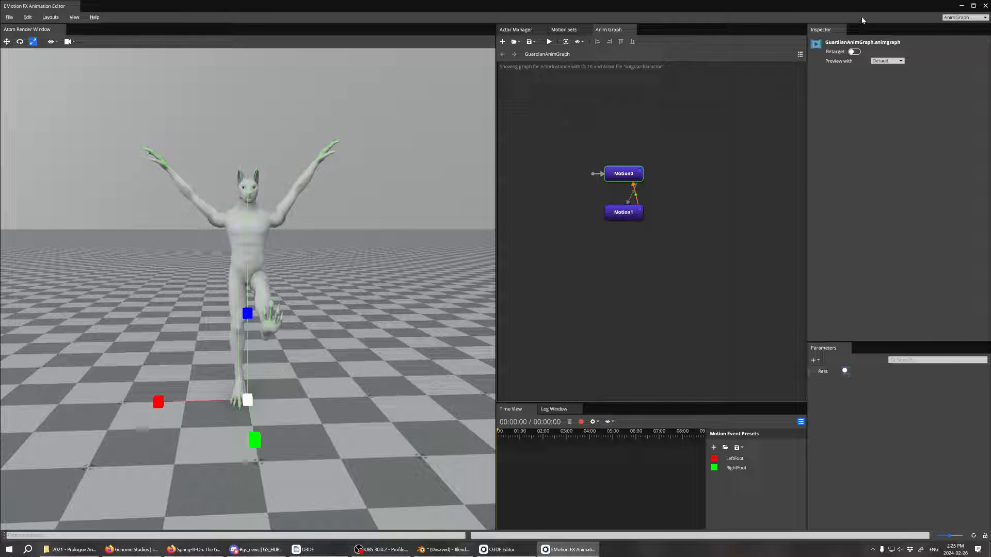
- Switch to the O3DE Editor, save the level and briefly run game mode to check the character's pose
{"action": "left_click", "coordinate": [962, 6]}
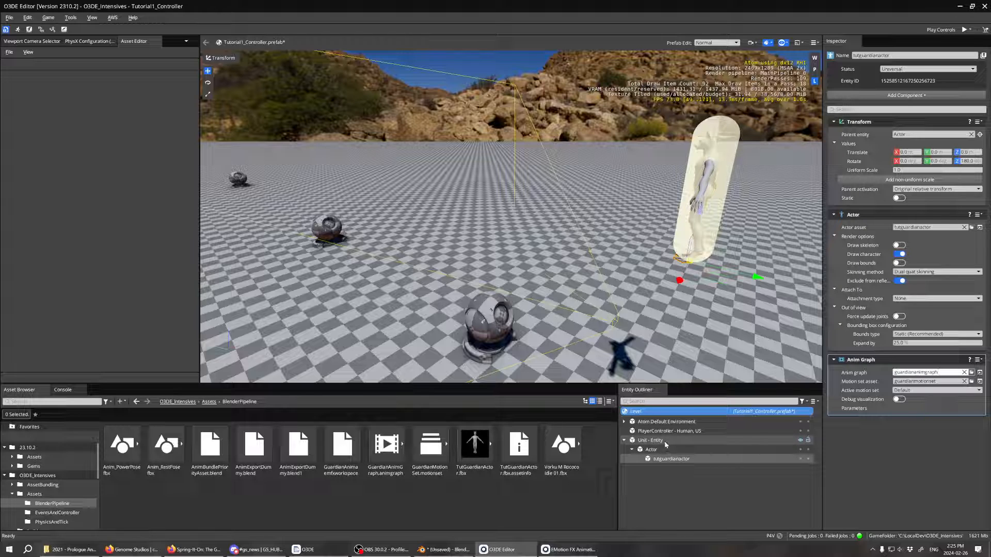
{"action": "left_click", "coordinate": [916, 451]}
{"action": "key", "text": "ctrl+s"}
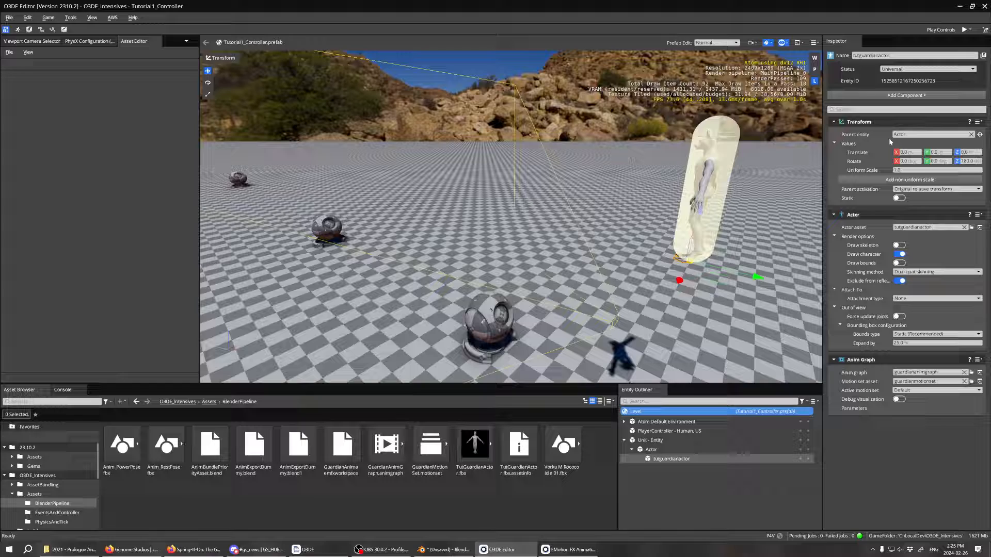
{"action": "left_click", "coordinate": [964, 30]}
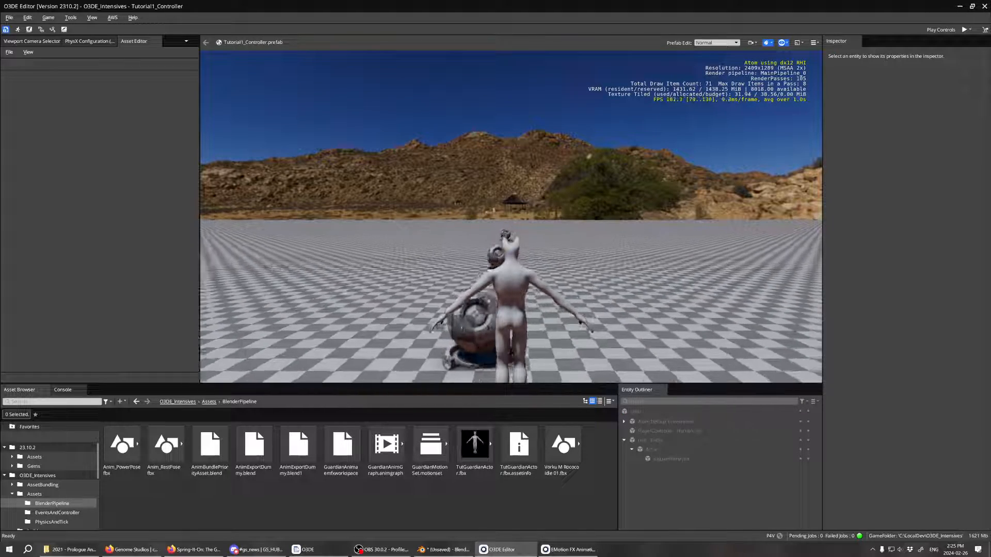
{"action": "key", "text": "Escape"}
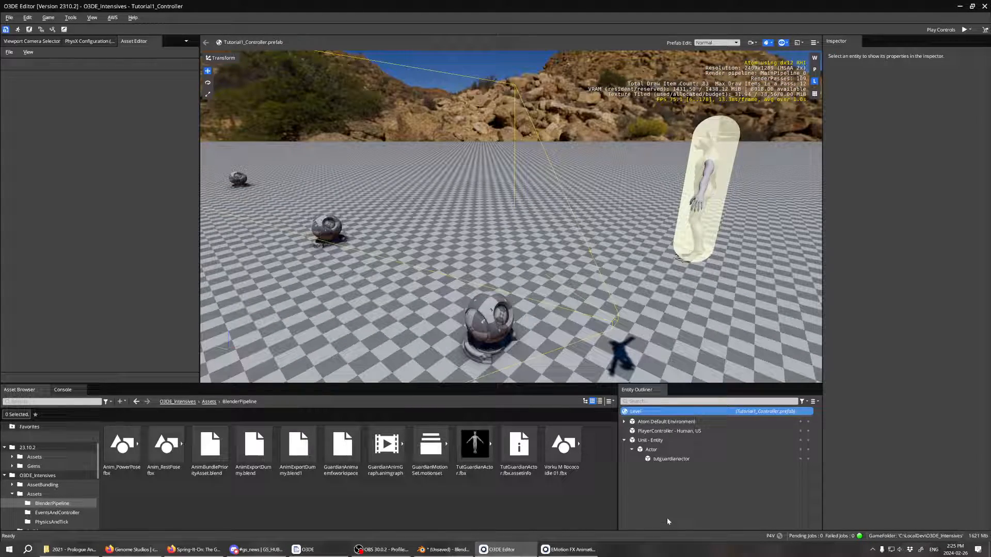
- Reopen the anim graph from the tutguardianactor entity's Anim Graph component and save GuardianAnimGraph in the EMotion FX Animation Editor
{"action": "left_click", "coordinate": [684, 461]}
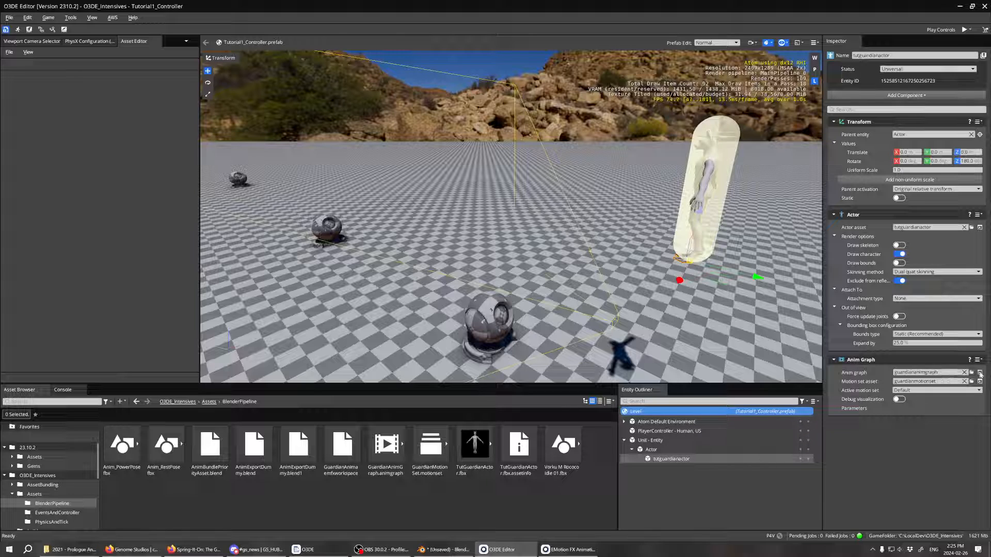
{"action": "left_click", "coordinate": [980, 373]}
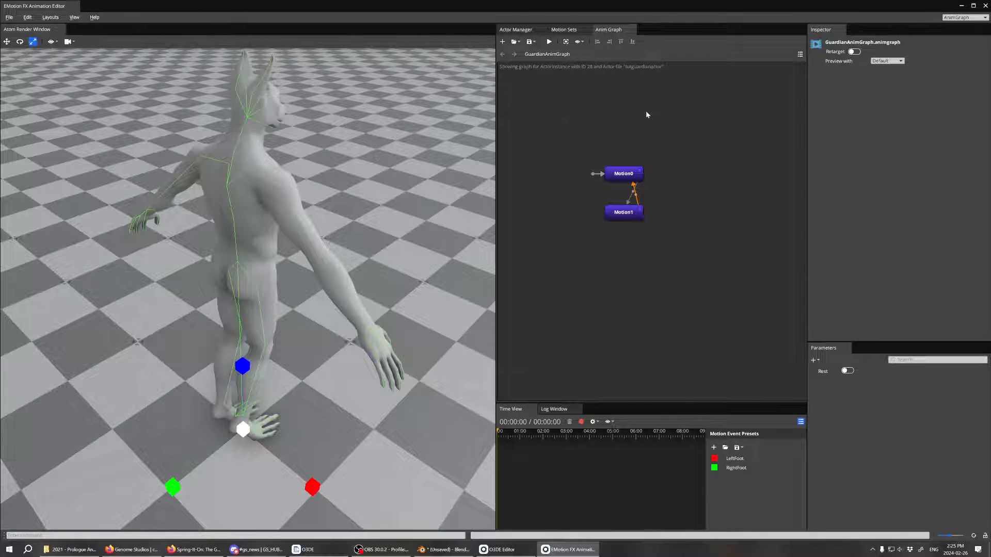
{"action": "left_click", "coordinate": [619, 176]}
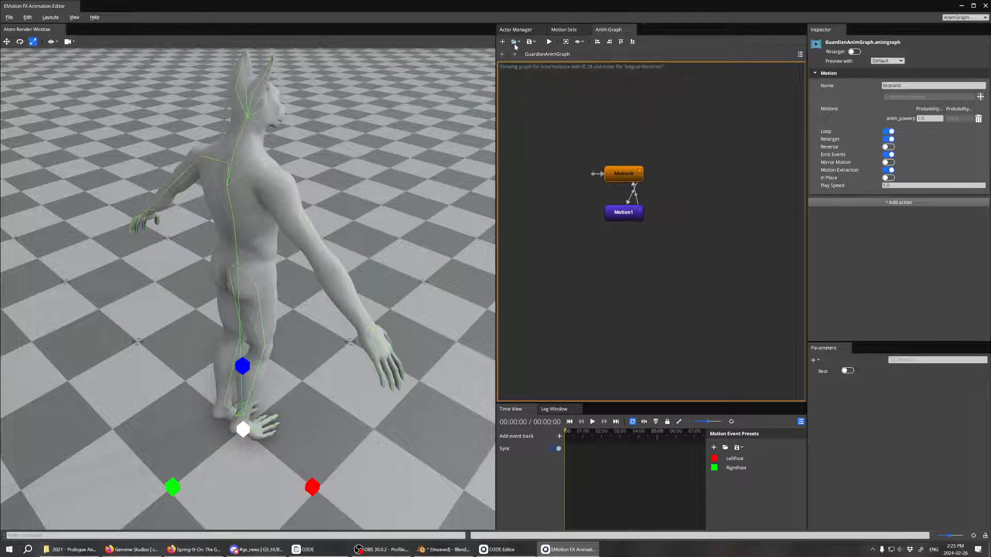
{"action": "left_click", "coordinate": [530, 42]}
{"action": "left_click", "coordinate": [534, 52]}
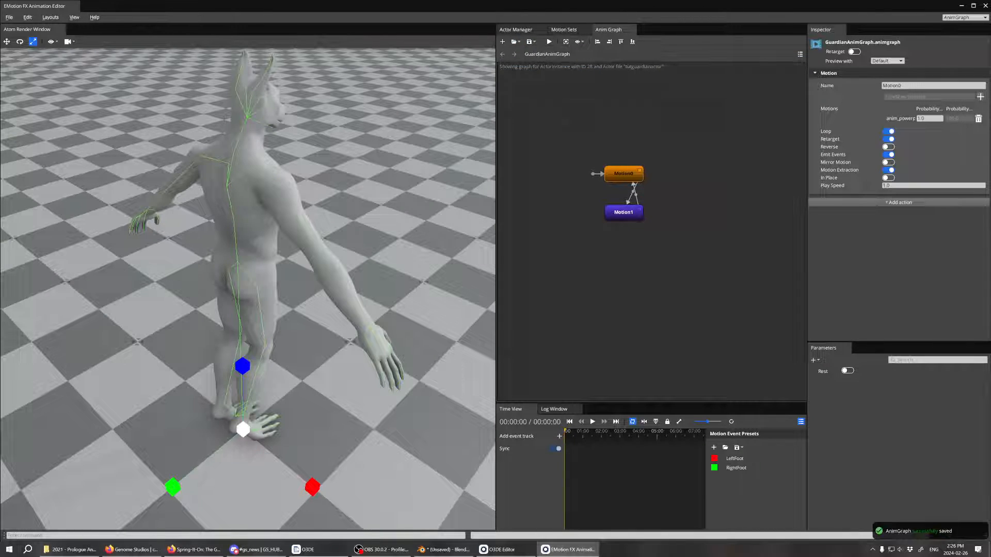
- Save the Default motion set containing the power pose, rest pose and idle motions
{"action": "left_click", "coordinate": [563, 29]}
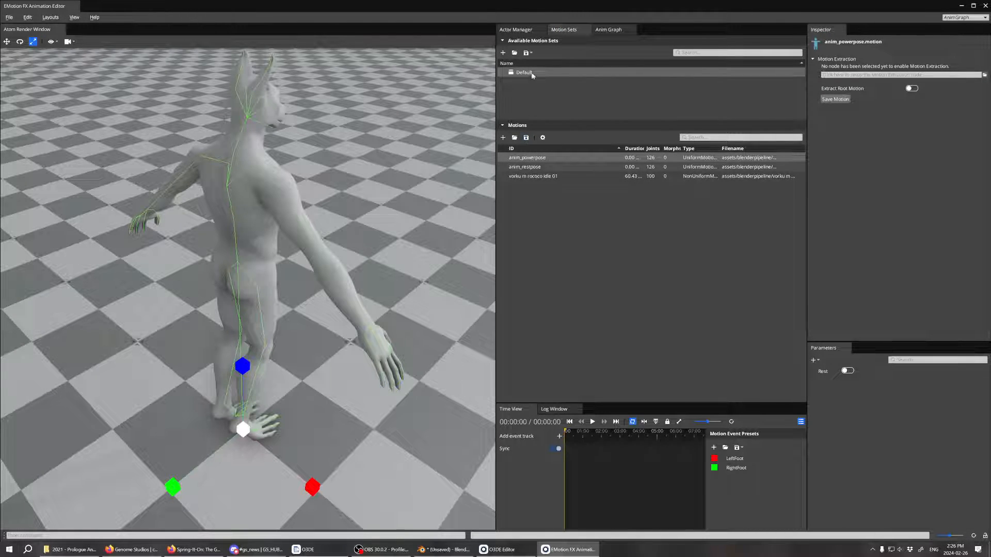
{"action": "left_click", "coordinate": [530, 54]}
{"action": "left_click", "coordinate": [530, 60]}
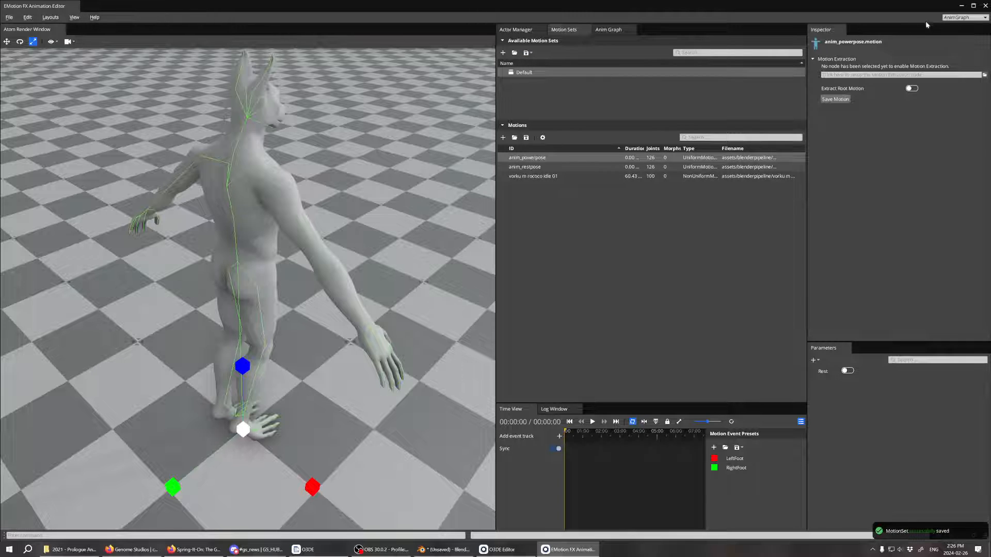
- Switch to the O3DE Editor, run game mode and move the character around the level in its power pose, then exit game mode
{"action": "left_click", "coordinate": [961, 5]}
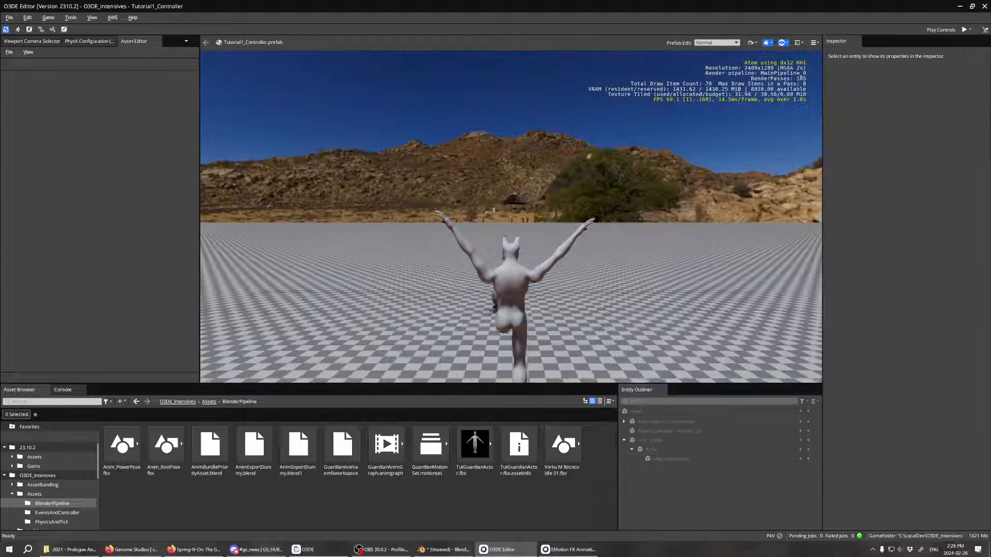
{"action": "key", "text": "w"}
{"action": "key", "text": "d"}
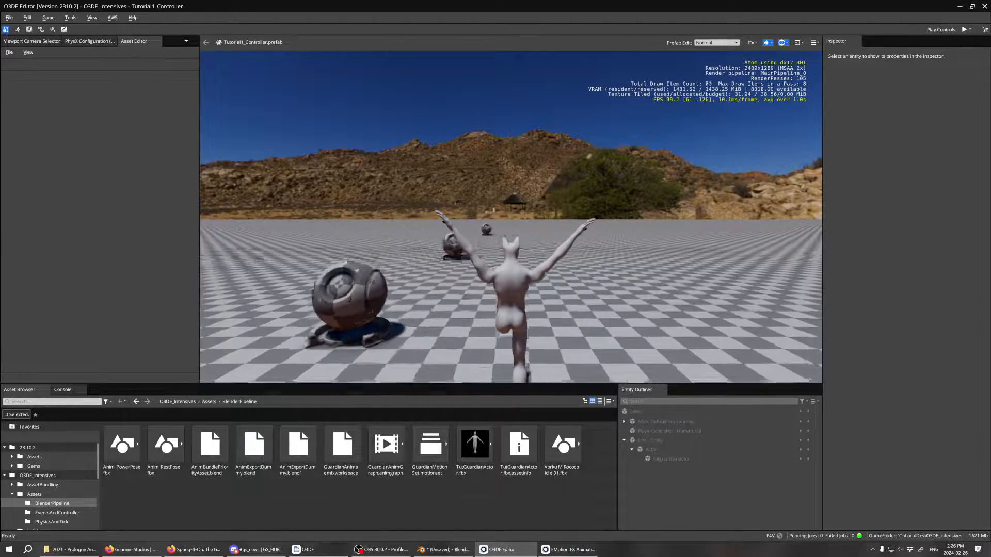
{"action": "key", "text": "d"}
{"action": "key", "text": "w"}
{"action": "key", "text": "a"}
{"action": "key", "text": "s"}
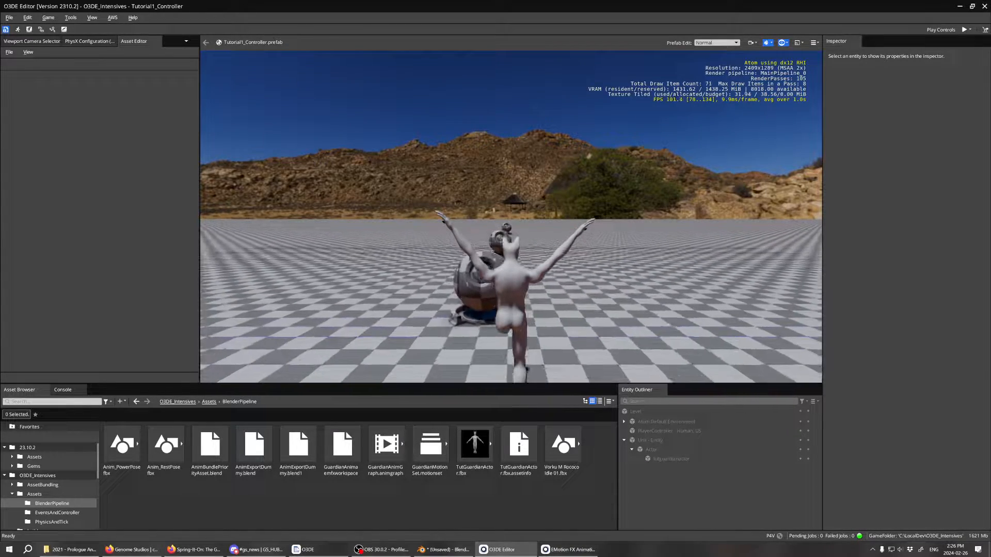
{"action": "key", "text": "d"}
{"action": "key", "text": "w"}
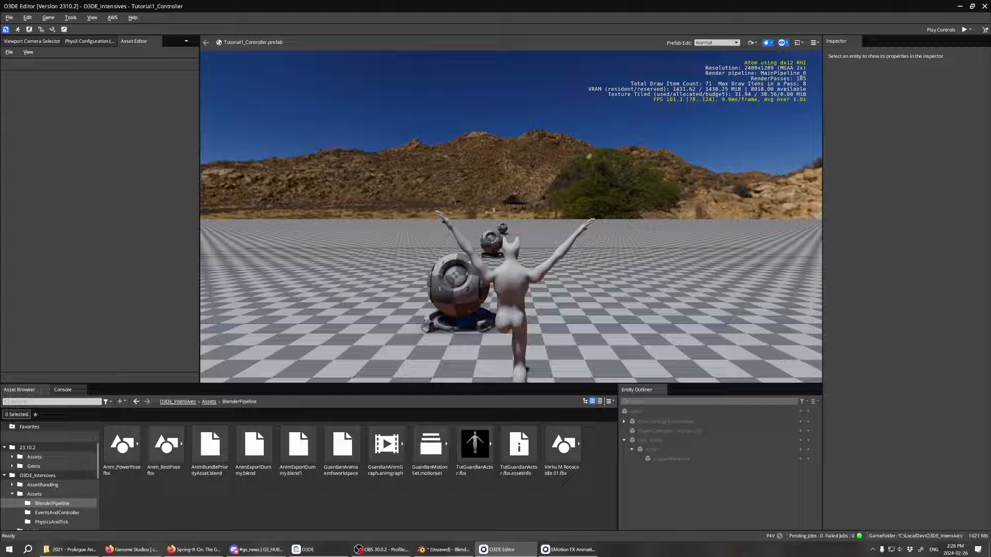
{"action": "key", "text": "w"}
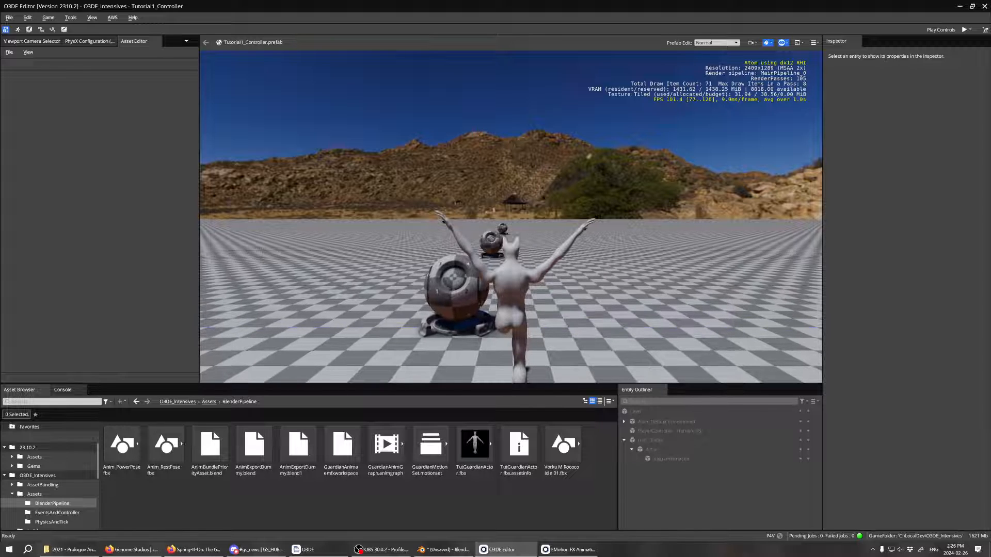
{"action": "key", "text": "w"}
{"action": "key", "text": "d"}
{"action": "key", "text": "s"}
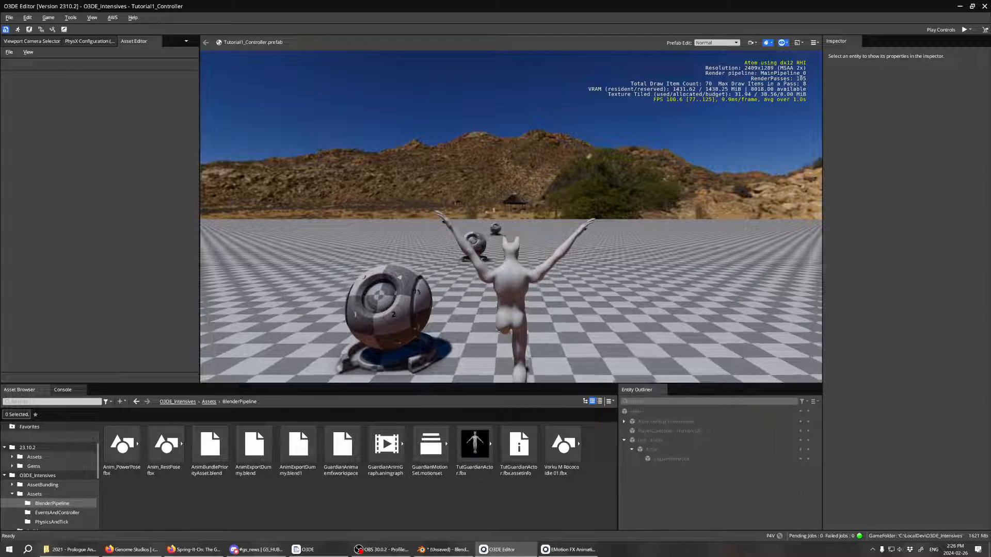
{"action": "key", "text": "w"}
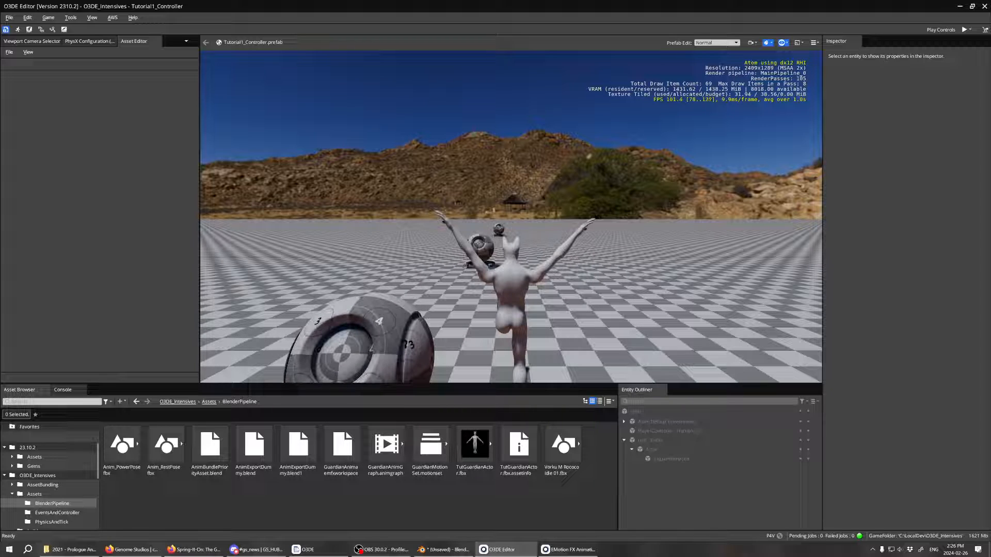
{"action": "key", "text": "w"}
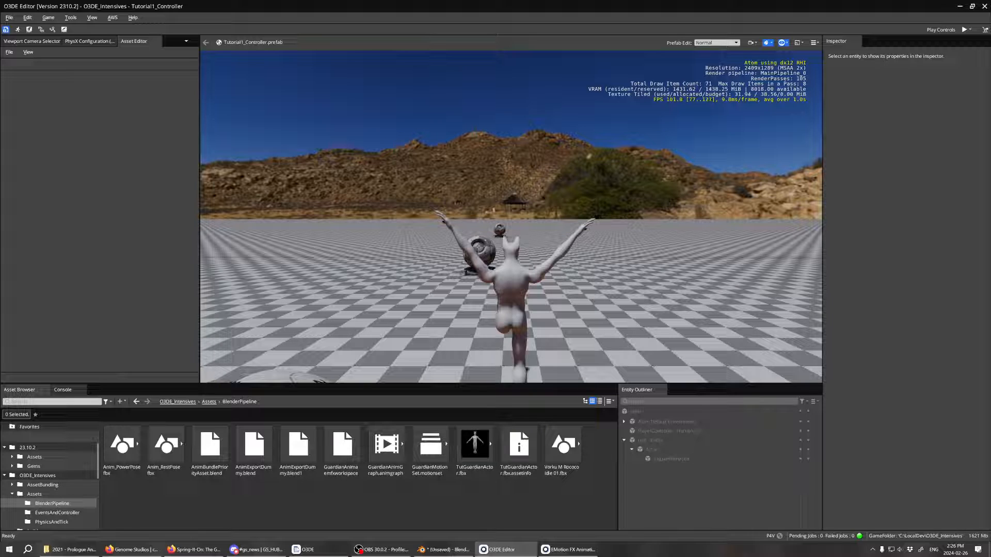
{"action": "key", "text": "Escape"}
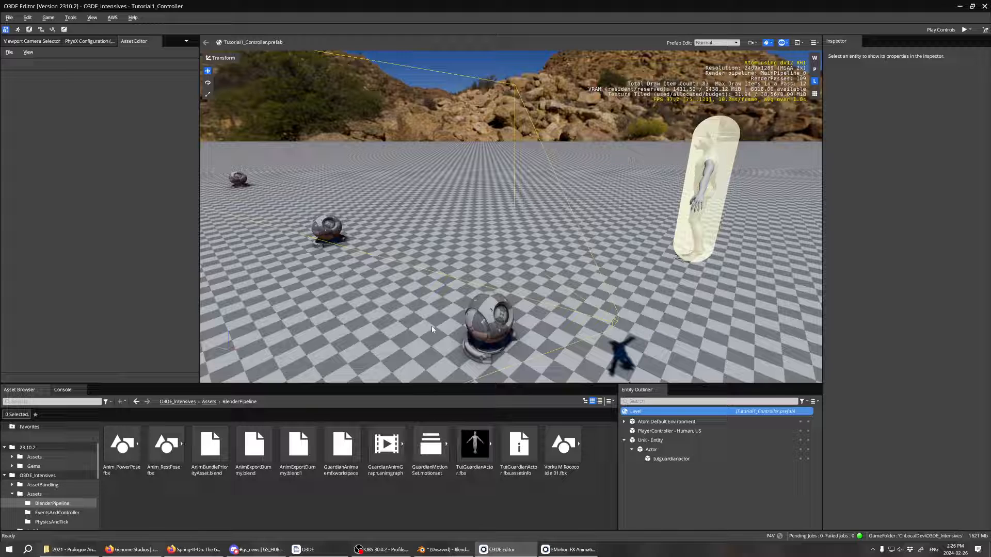
- Switch to Discord and browse the channel list of the Open 3D Foundation server, including its special interest group channels
{"action": "left_click", "coordinate": [257, 550]}
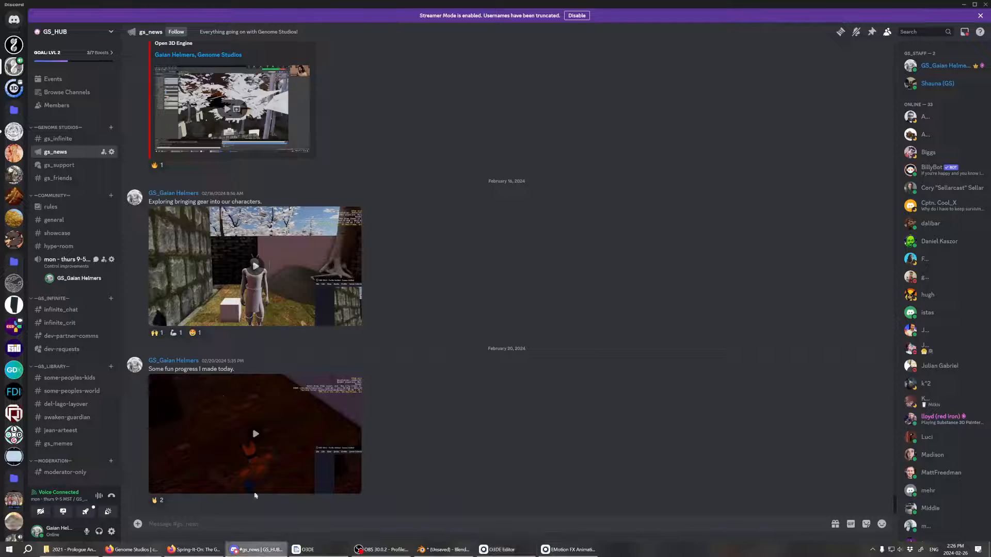
{"action": "left_click", "coordinate": [13, 88]}
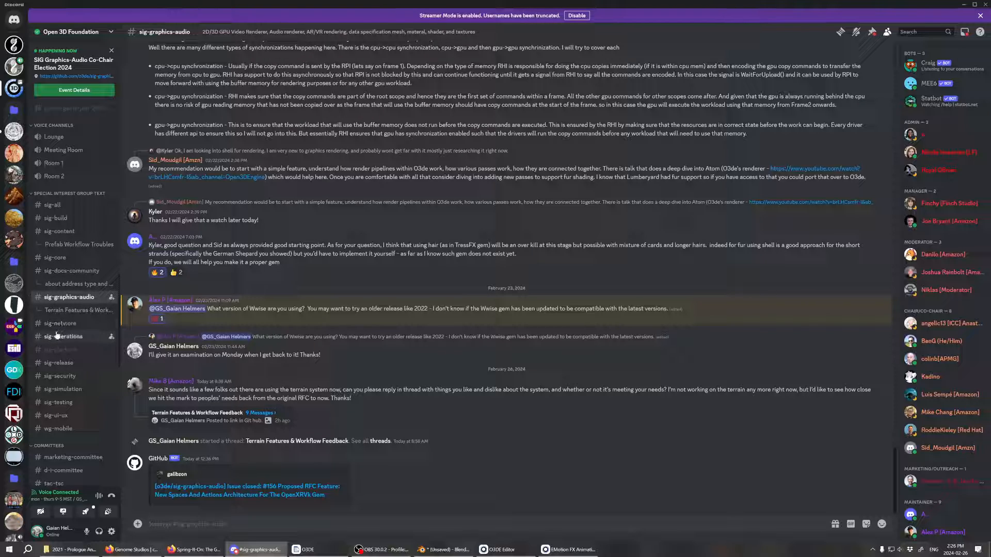
{"action": "scroll", "coordinate": [56, 336], "scroll_direction": "up", "scroll_amount": 1}
{"action": "mouse_move", "coordinate": [57, 338]}
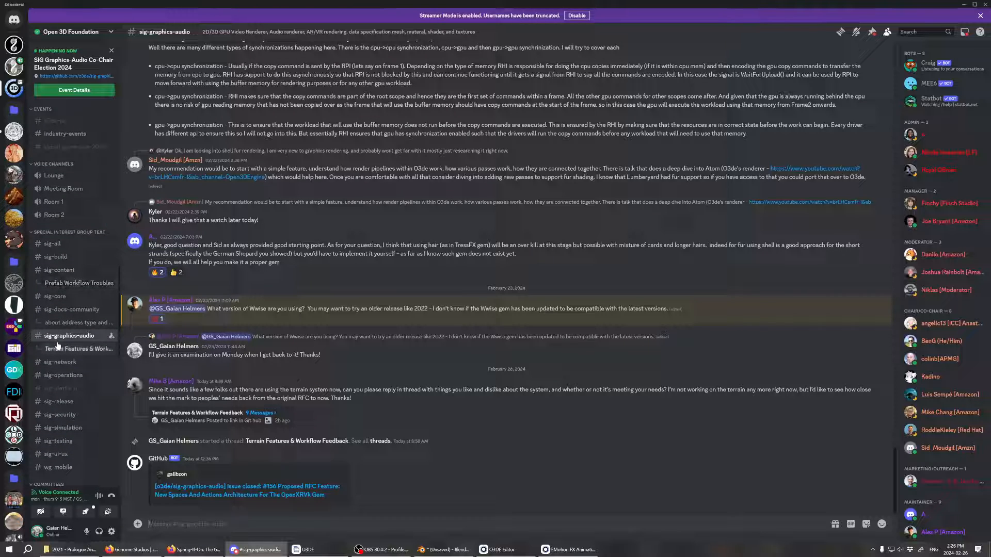
{"action": "scroll", "coordinate": [60, 338], "scroll_direction": "up", "scroll_amount": 1}
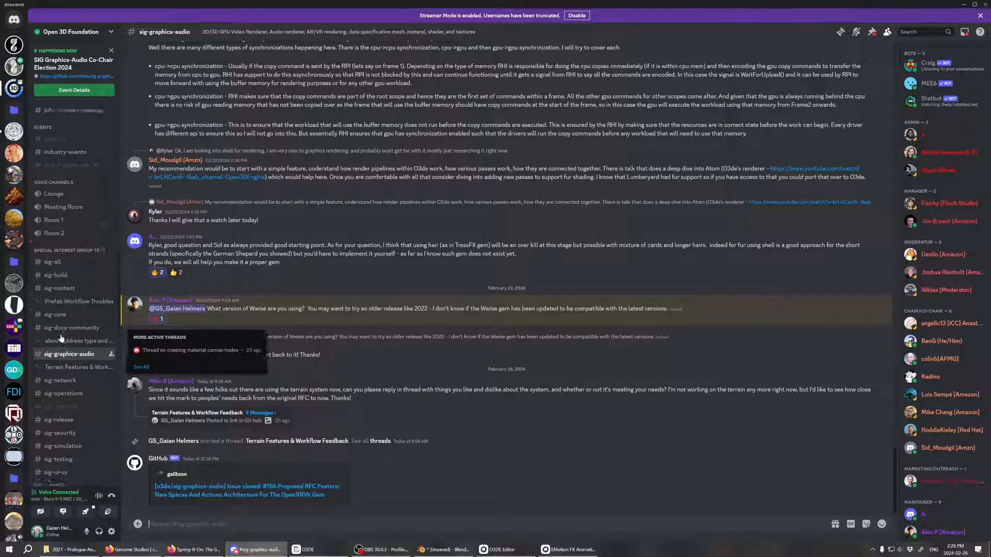
{"action": "scroll", "coordinate": [61, 338], "scroll_direction": "up", "scroll_amount": 5}
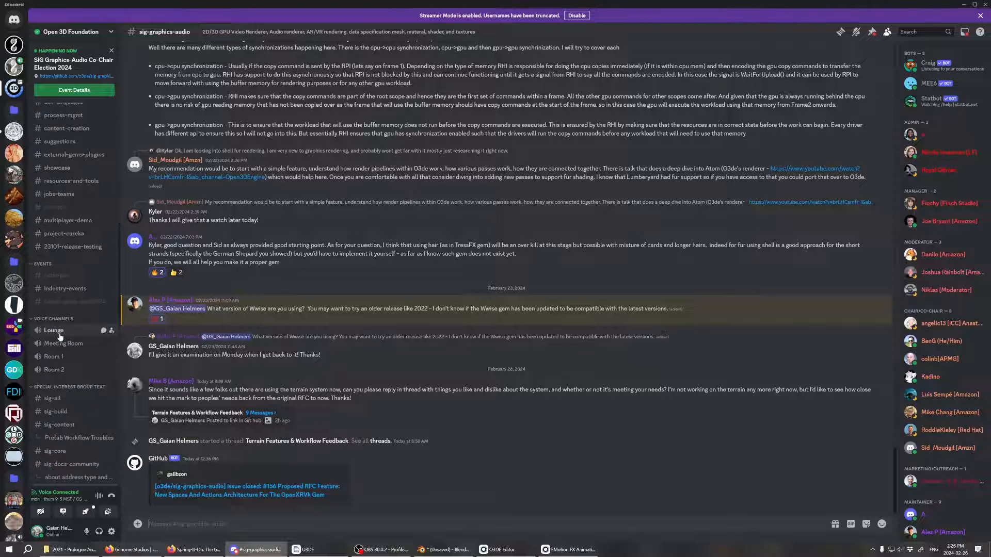
{"action": "scroll", "coordinate": [59, 337], "scroll_direction": "down", "scroll_amount": 5}
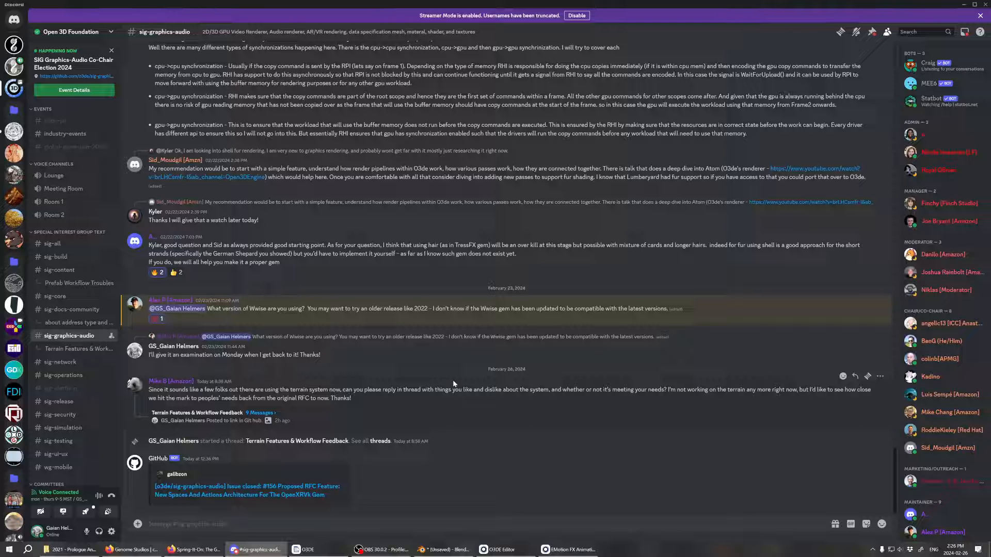
- Switch to Blender, open the recent file AnimBundlePriorityAsset.blend without saving the untitled scene, and inspect the PowerPose armature
{"action": "left_click", "coordinate": [568, 550]}
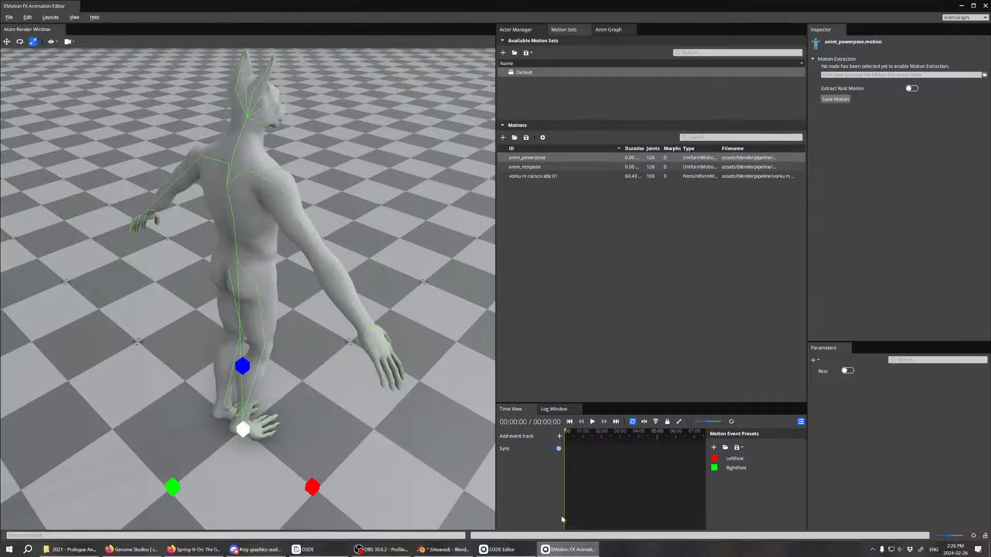
{"action": "left_click", "coordinate": [456, 550]}
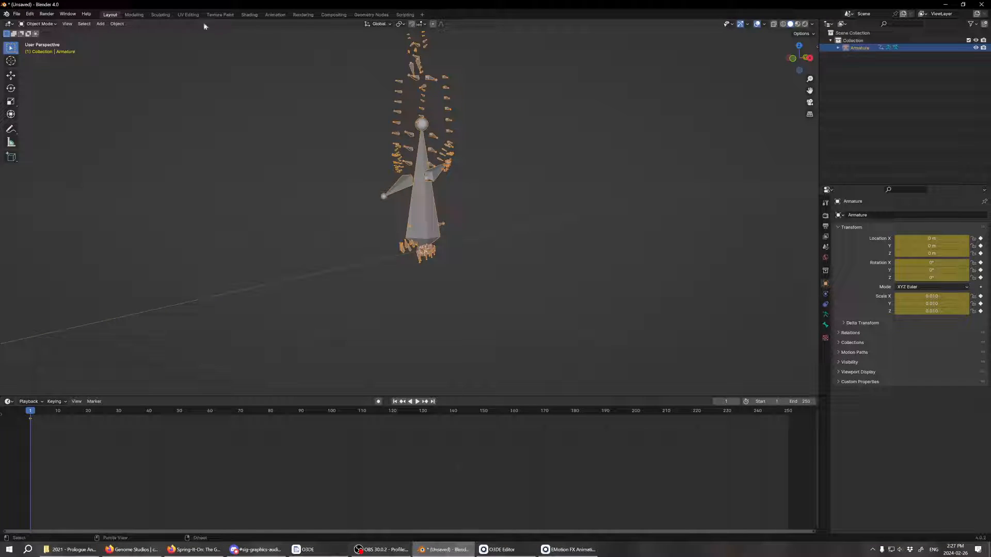
{"action": "left_click", "coordinate": [16, 14]}
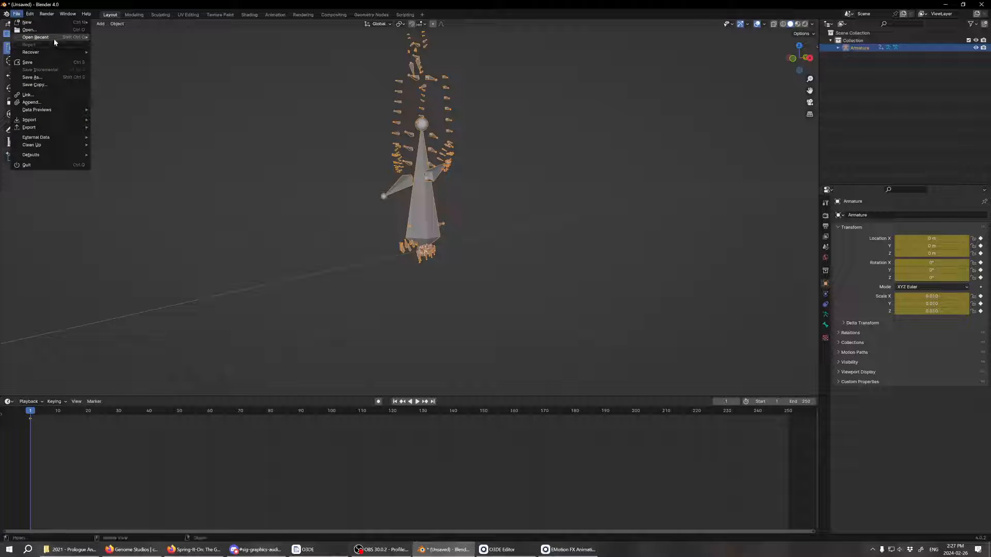
{"action": "mouse_move", "coordinate": [49, 37]}
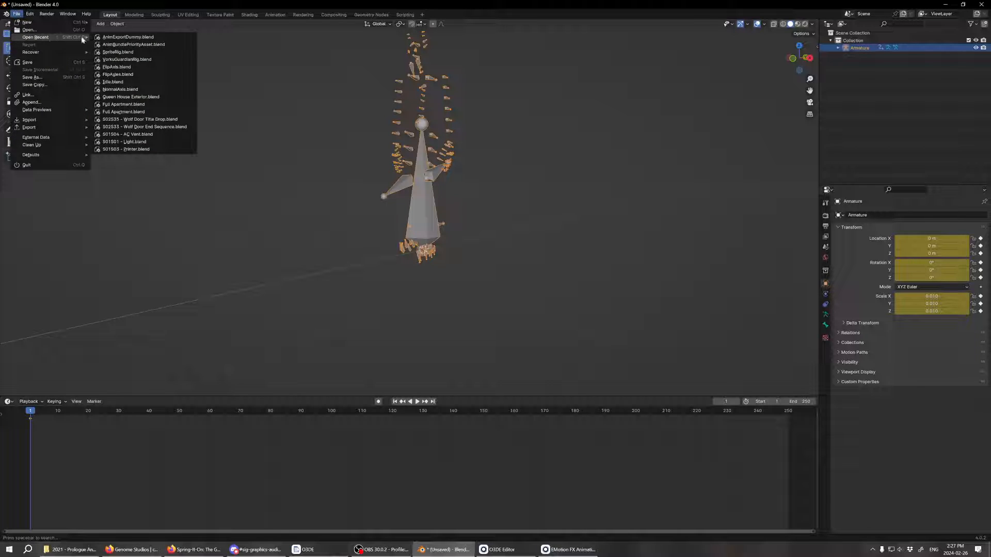
{"action": "left_click", "coordinate": [150, 44]}
{"action": "left_click", "coordinate": [510, 288]}
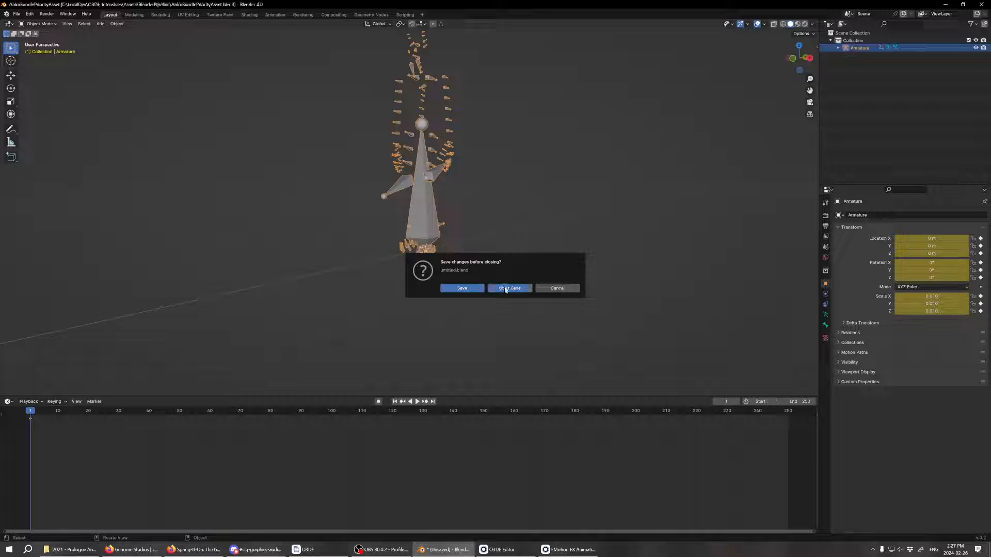
{"action": "middle_click_drag", "start_coordinate": [376, 257], "coordinate": [478, 281]}
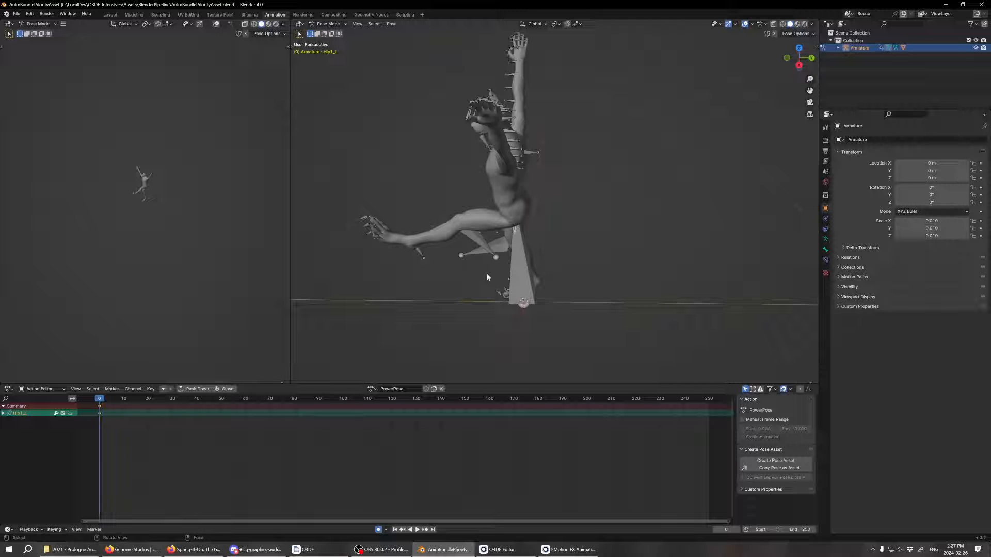
{"action": "left_click", "coordinate": [944, 5]}
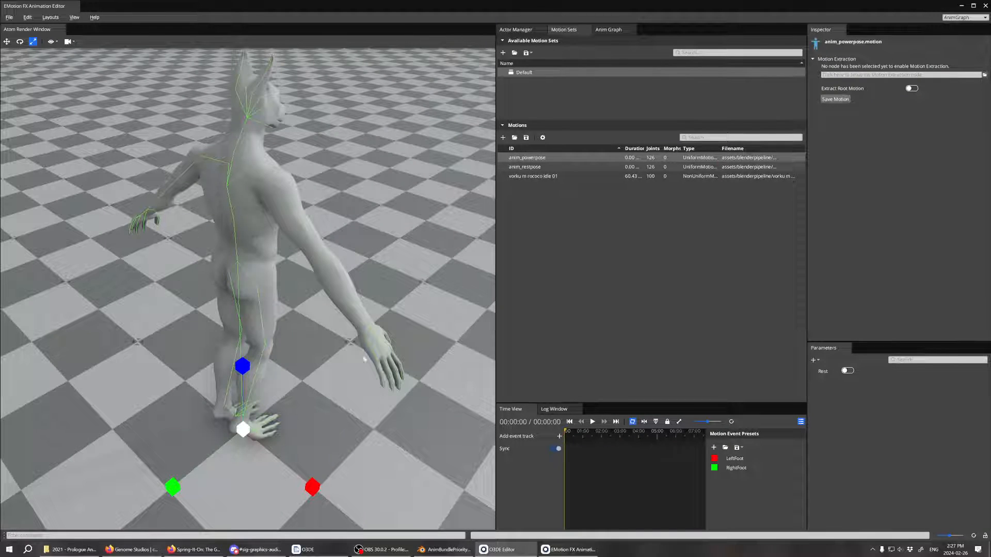
- Switch to the O3DE Editor and create an empty child entity under tutguardianactor
{"action": "left_click", "coordinate": [960, 5]}
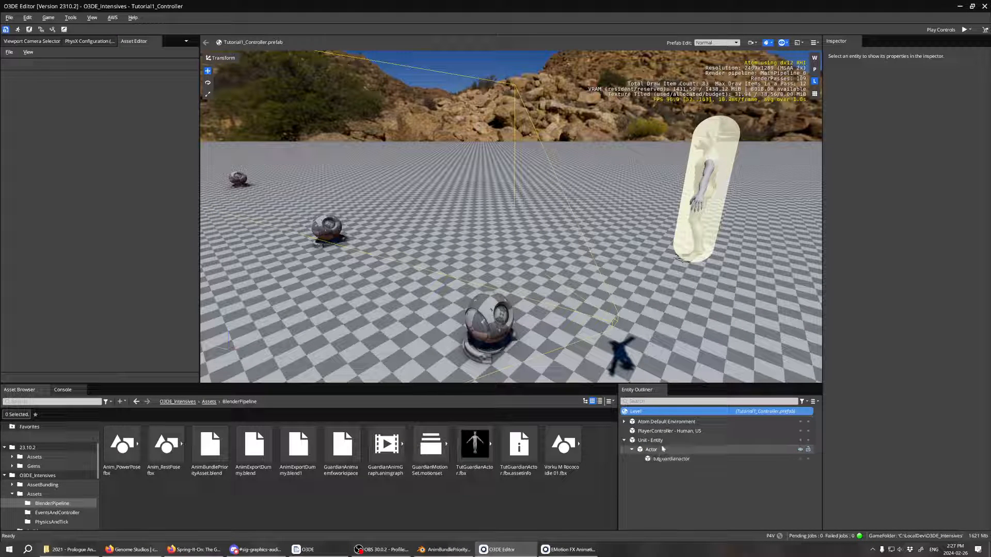
{"action": "left_click", "coordinate": [662, 459]}
{"action": "right_click", "coordinate": [662, 459]}
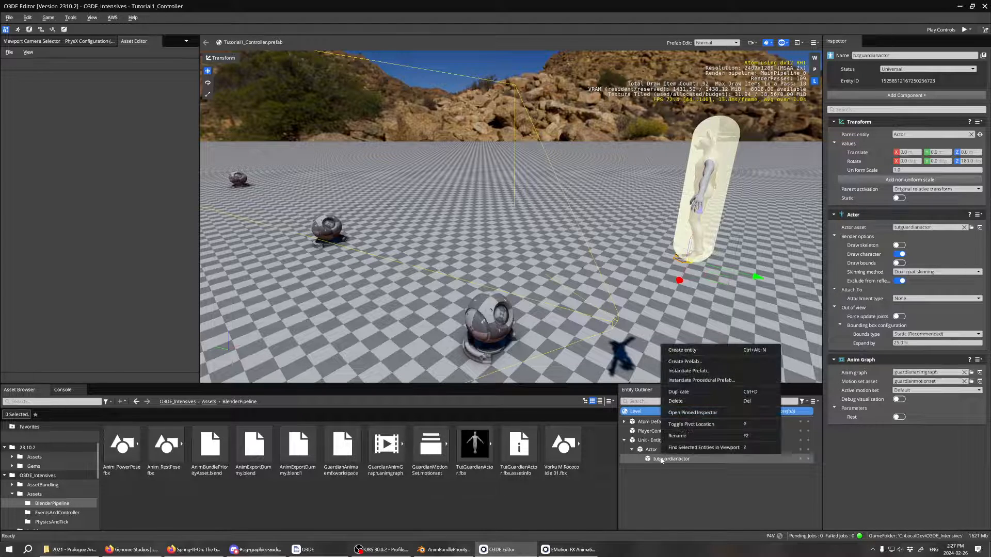
{"action": "left_click", "coordinate": [681, 353]}
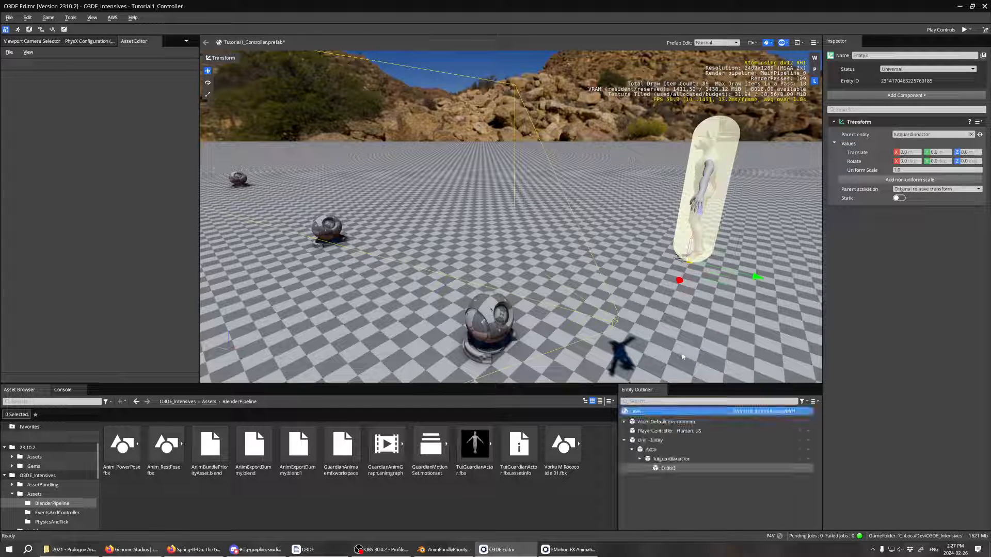
- Switch to File Explorer and browse to the gs_play project's Assets\Art\Models\VorkuGuardian\Clothes folder
{"action": "left_click", "coordinate": [81, 550]}
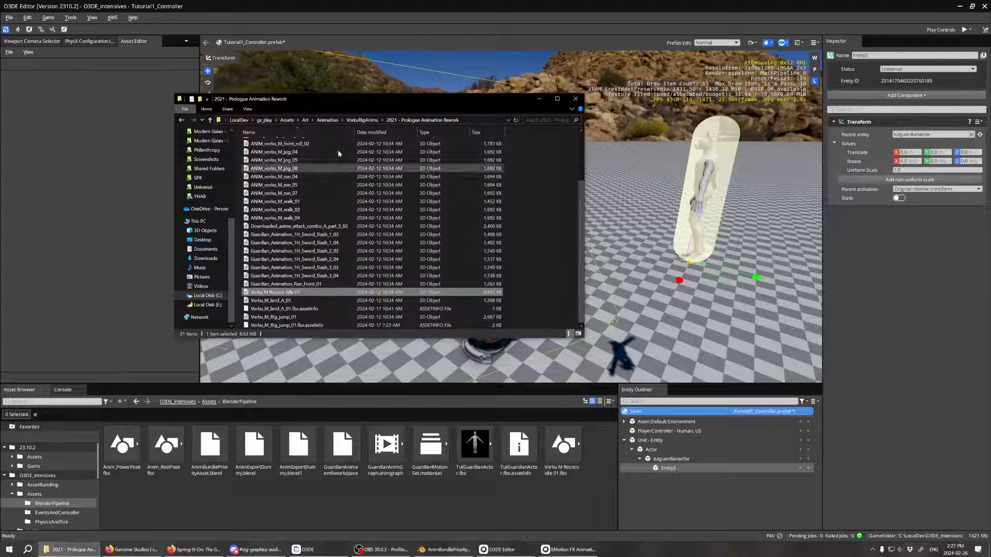
{"action": "left_click", "coordinate": [331, 122]}
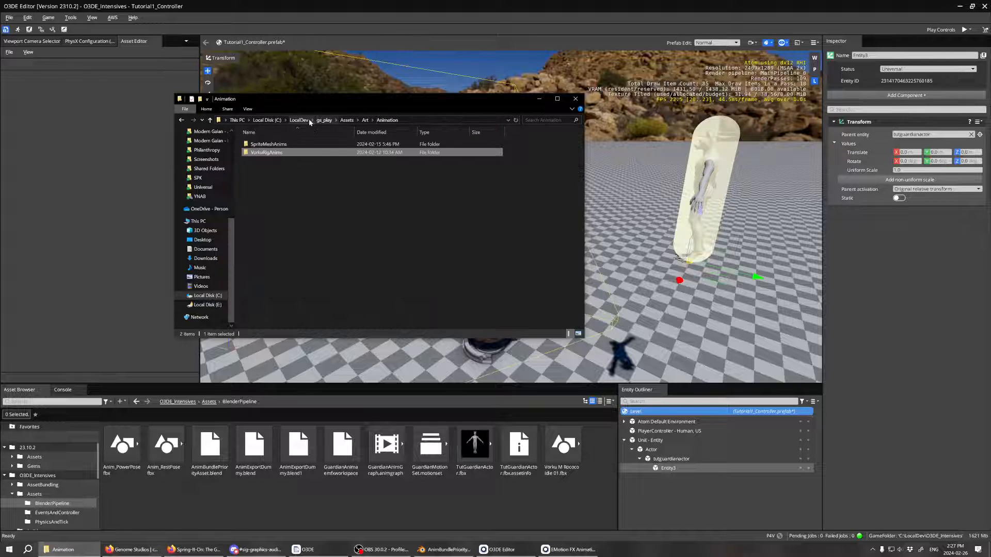
{"action": "left_click", "coordinate": [365, 121]}
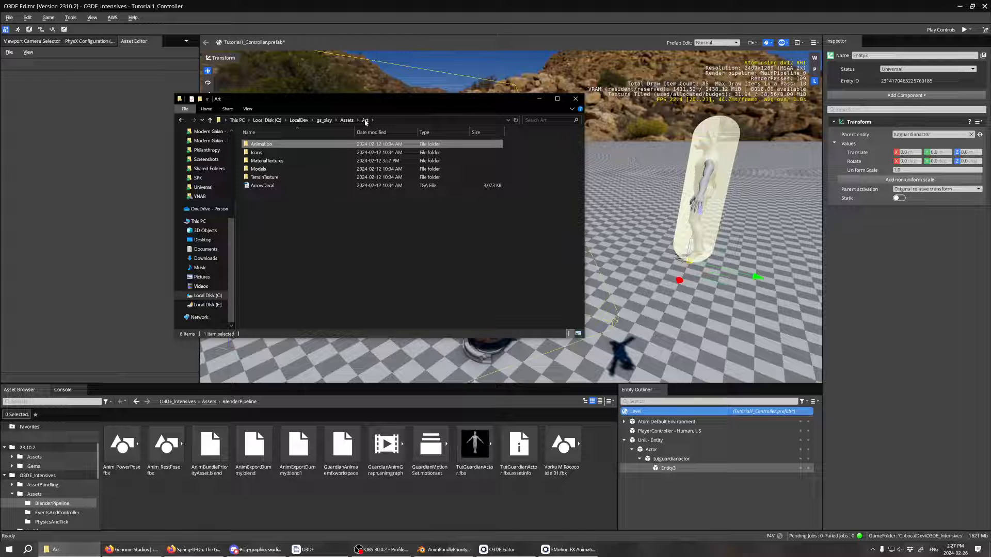
{"action": "left_click", "coordinate": [265, 161]}
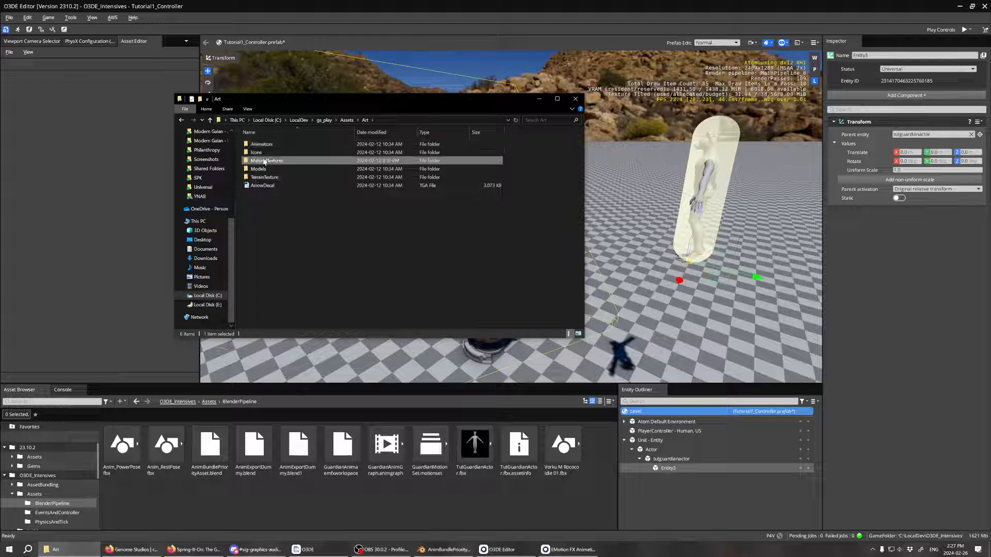
{"action": "double_click", "coordinate": [265, 161]}
{"action": "left_click", "coordinate": [365, 120]}
{"action": "double_click", "coordinate": [269, 168]}
{"action": "double_click", "coordinate": [272, 162]}
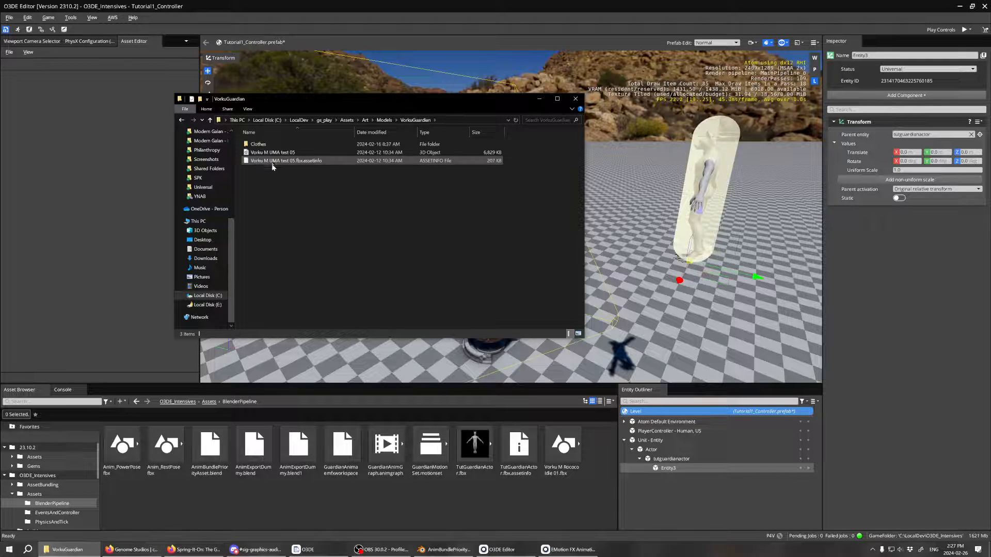
{"action": "left_click", "coordinate": [270, 145]}
{"action": "double_click", "coordinate": [270, 145]}
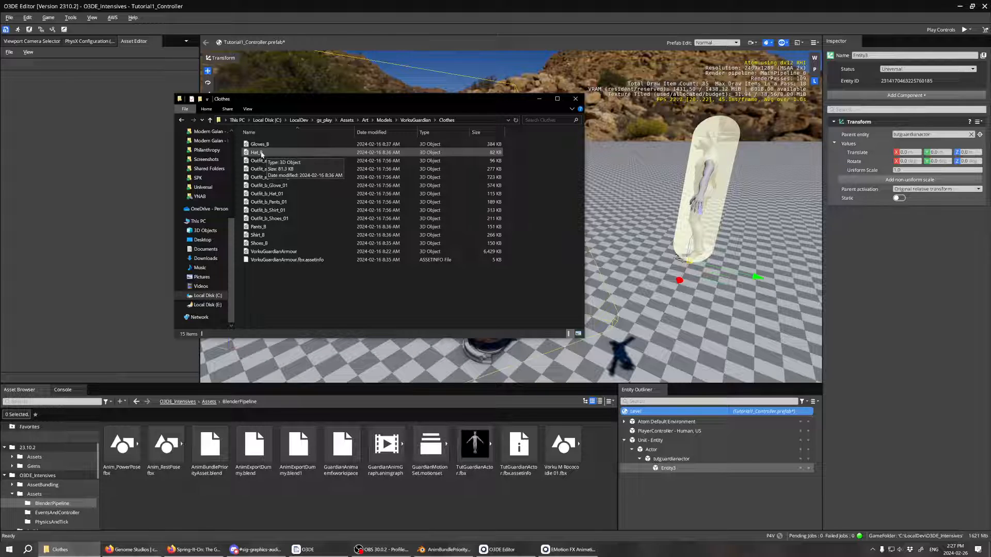
- Import the Hat_B model into the project's BlenderPipeline asset folder as a copy
{"action": "left_click_drag", "start_coordinate": [261, 154], "coordinate": [334, 518]}
{"action": "left_click", "coordinate": [600, 258]}
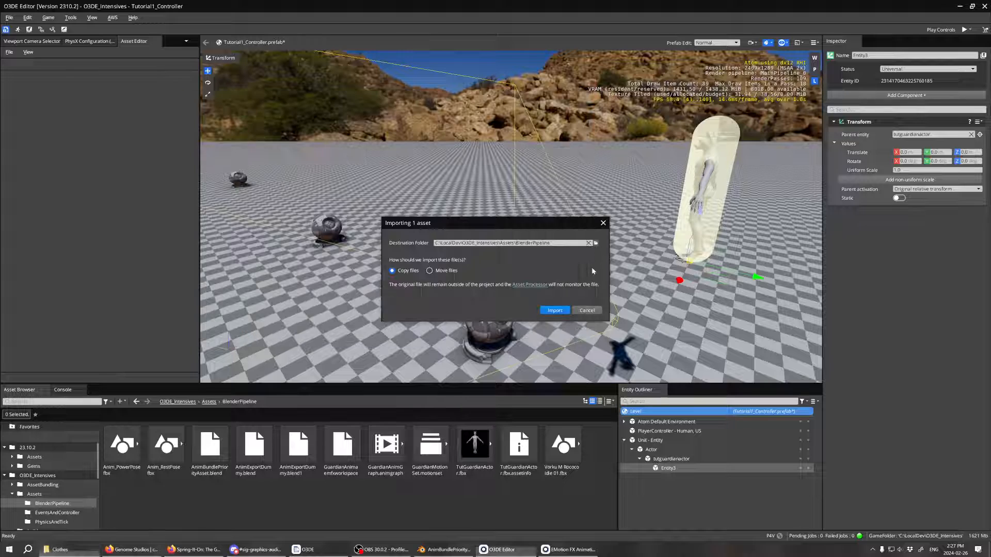
{"action": "left_click", "coordinate": [550, 312]}
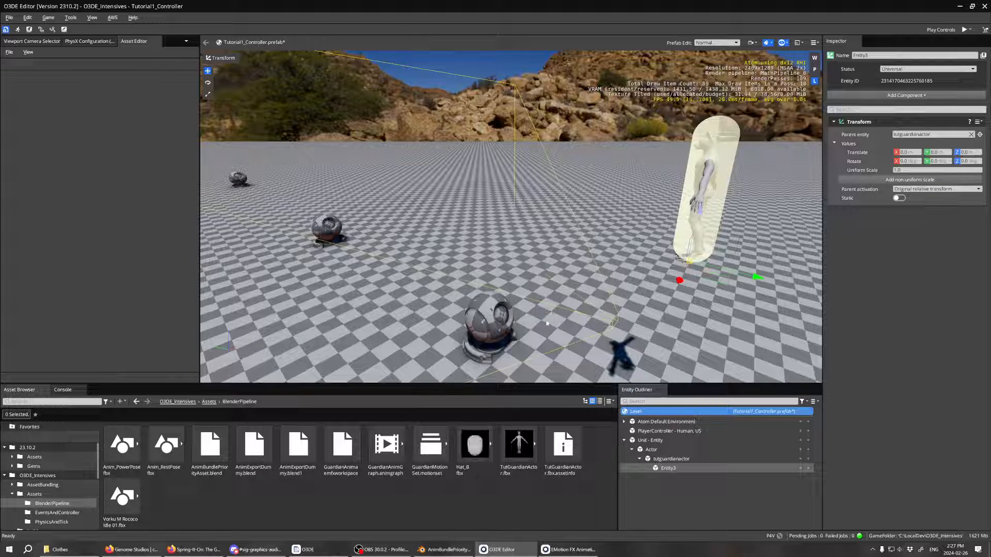
- Place the Hat_B asset as a child of tutguardianactor and delete the empty entity beside it
{"action": "left_click_drag", "start_coordinate": [469, 454], "coordinate": [674, 467]}
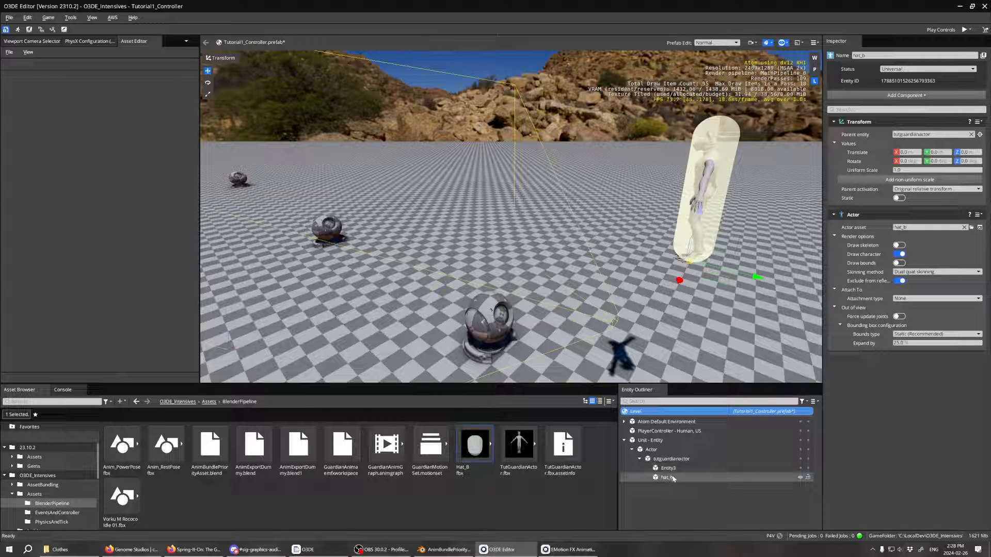
{"action": "left_click", "coordinate": [687, 469]}
{"action": "key", "text": "Delete"}
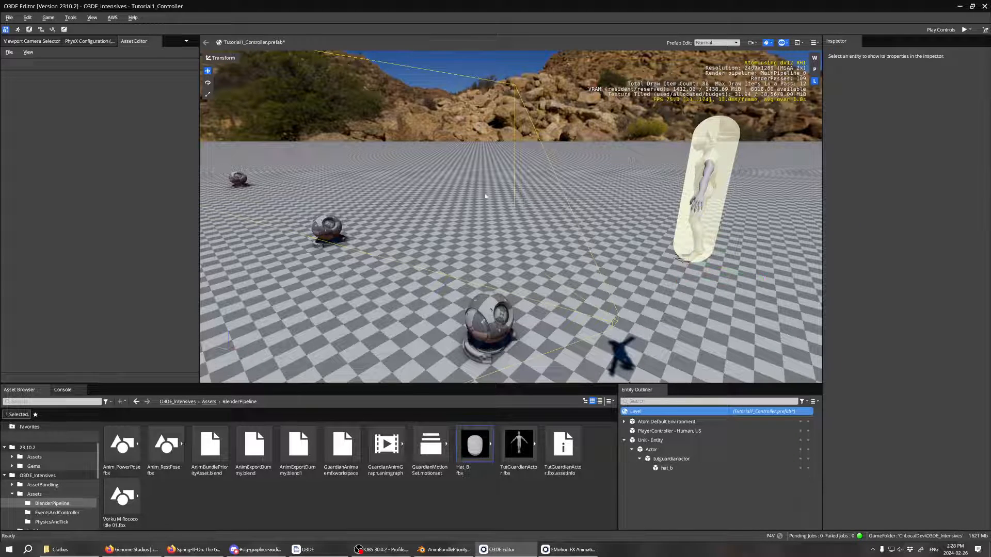
- Examine the character from its front in the viewport, checking the head area
{"action": "middle_click_drag", "start_coordinate": [585, 154], "coordinate": [472, 171]}
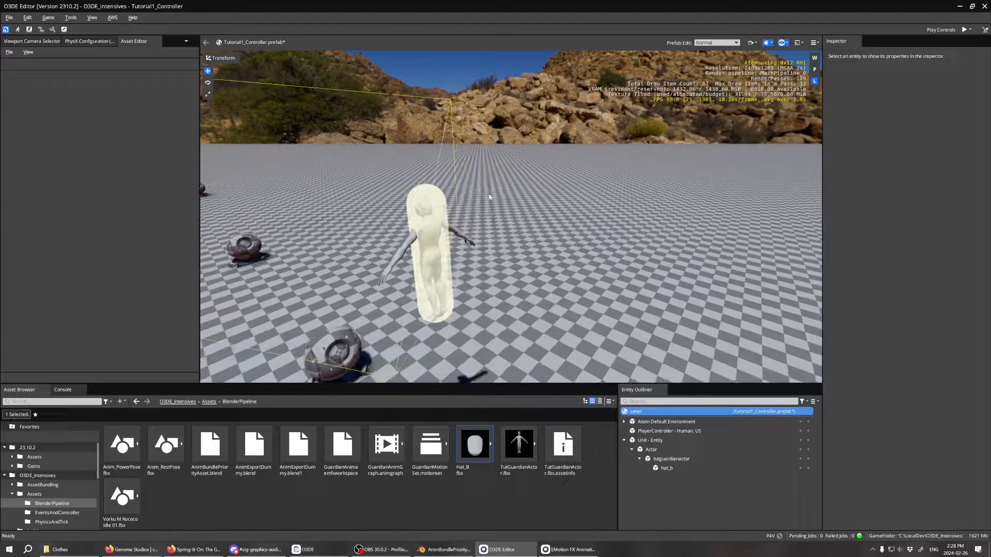
{"action": "scroll", "coordinate": [421, 203], "scroll_direction": "up", "scroll_amount": 5}
{"action": "scroll", "coordinate": [420, 204], "scroll_direction": "down", "scroll_amount": 5}
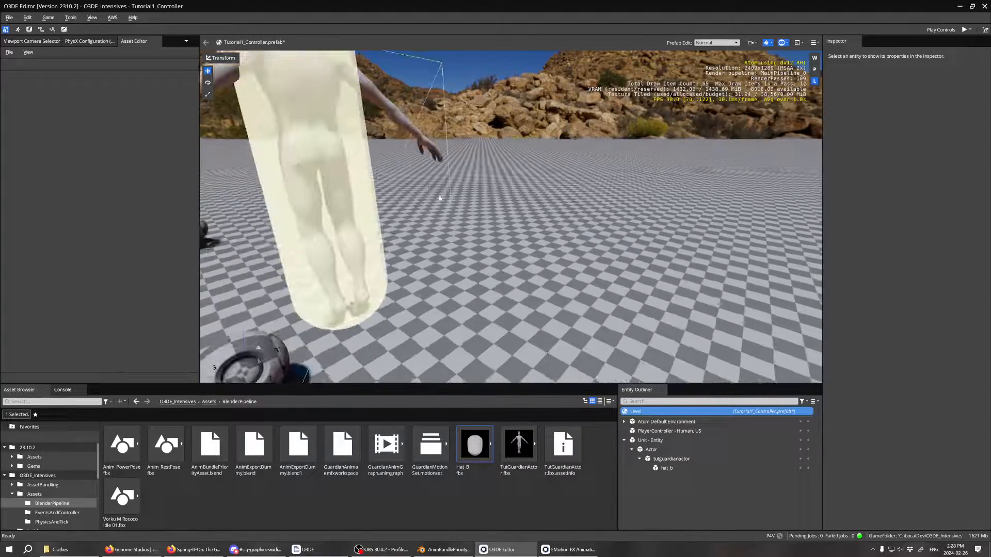
{"action": "key", "text": "a"}
{"action": "right_click_drag", "start_coordinate": [437, 201], "coordinate": [794, 186]}
{"action": "key", "text": "w"}
{"action": "key", "text": "a"}
{"action": "key", "text": "s"}
{"action": "right_click_drag", "start_coordinate": [459, 287], "coordinate": [459, 290]}
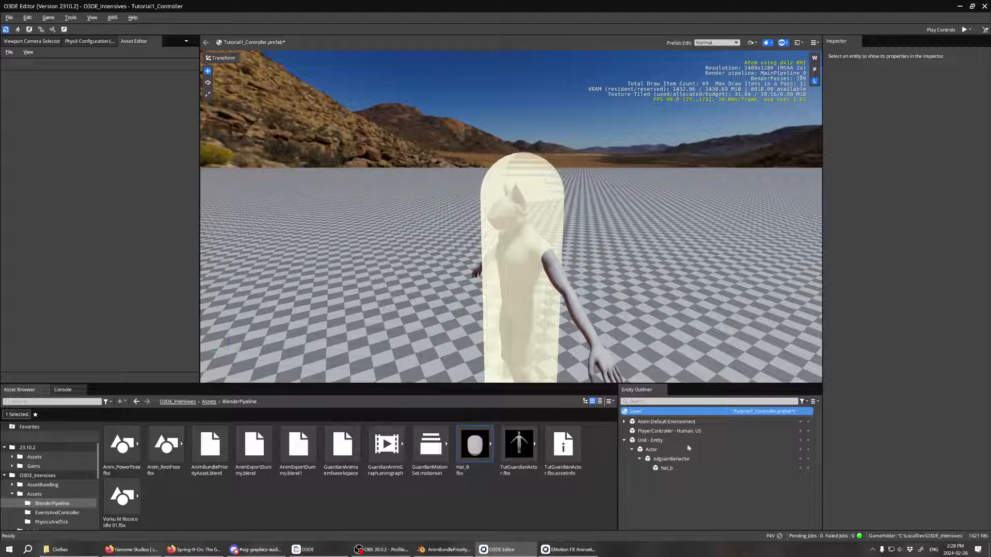
- Inspect the hat_b entity's Actor component and the details of the TutGuardianActor and Hat_B assets
{"action": "left_click", "coordinate": [668, 468]}
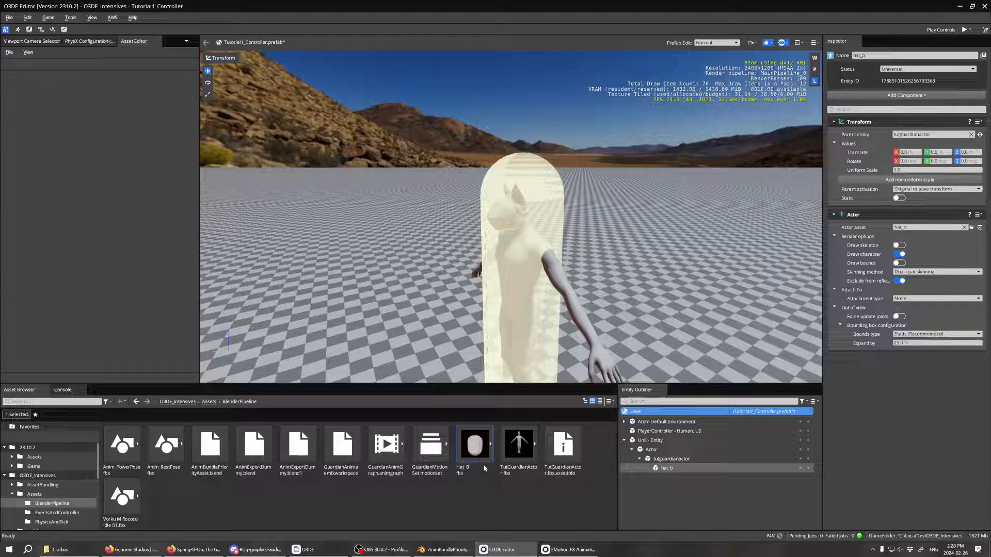
{"action": "left_click", "coordinate": [514, 447]}
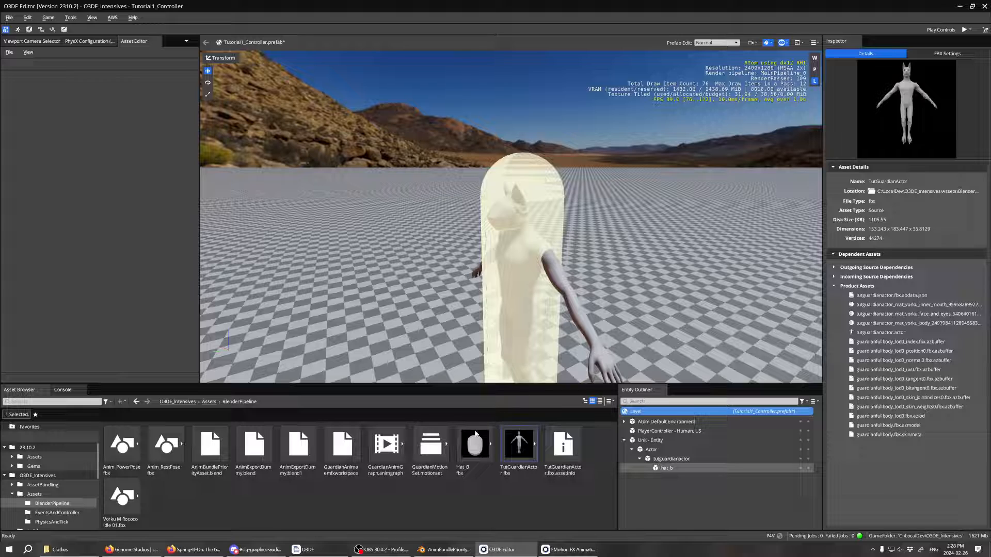
{"action": "left_click", "coordinate": [475, 449]}
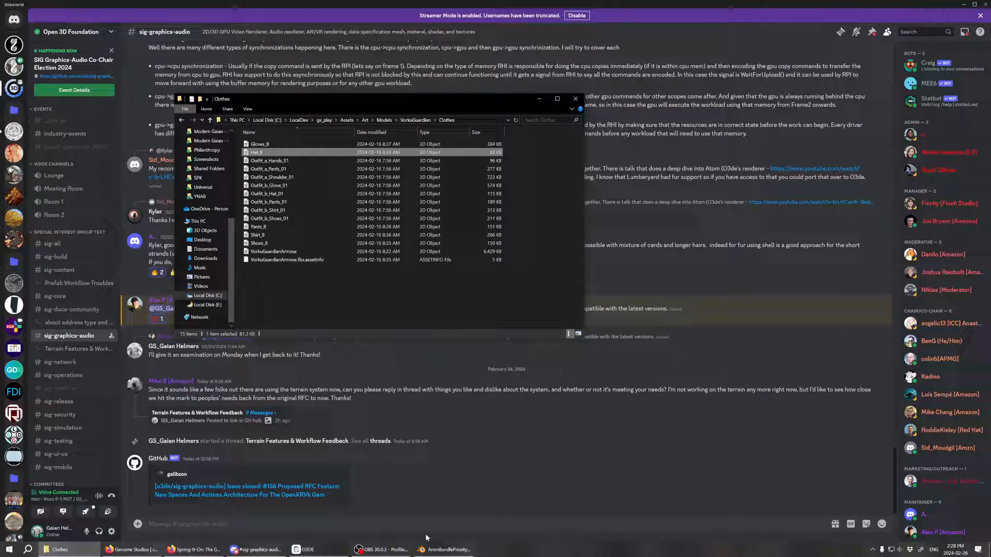
- Switch to the O3DE Project Manager, relaunch the O3DE_Intensives project and open the Tutorial1_Controller.prefab level
{"action": "left_click", "coordinate": [439, 549]}
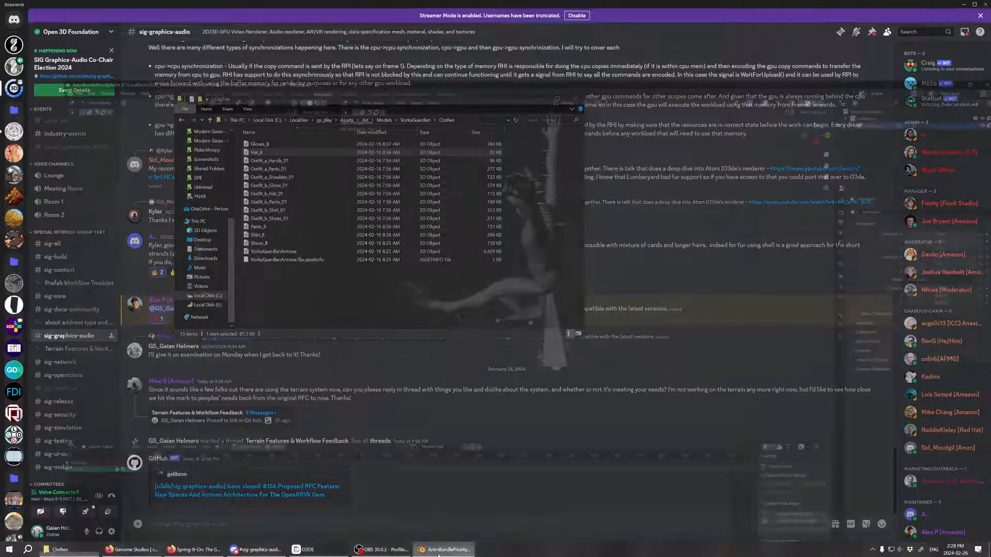
{"action": "left_click", "coordinate": [308, 549]}
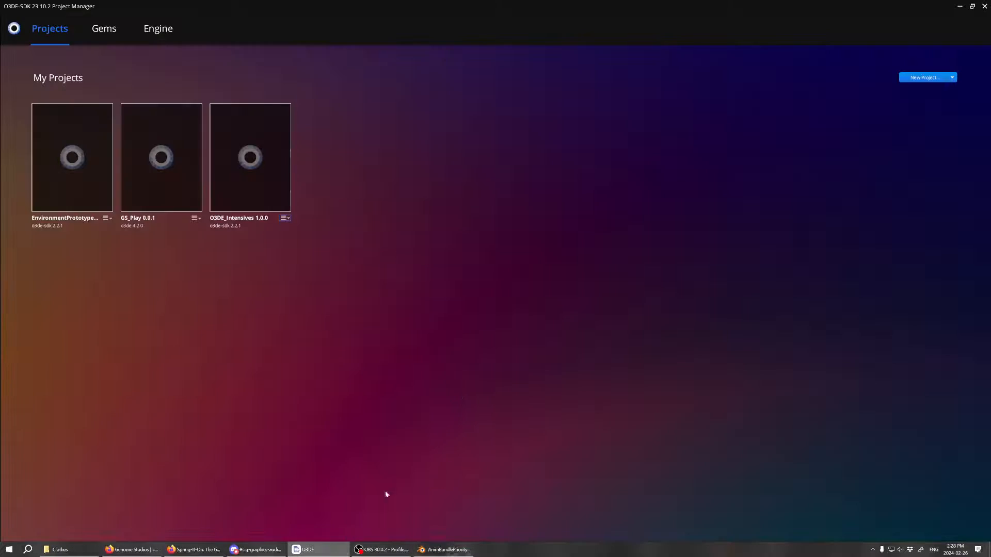
{"action": "left_click", "coordinate": [234, 198]}
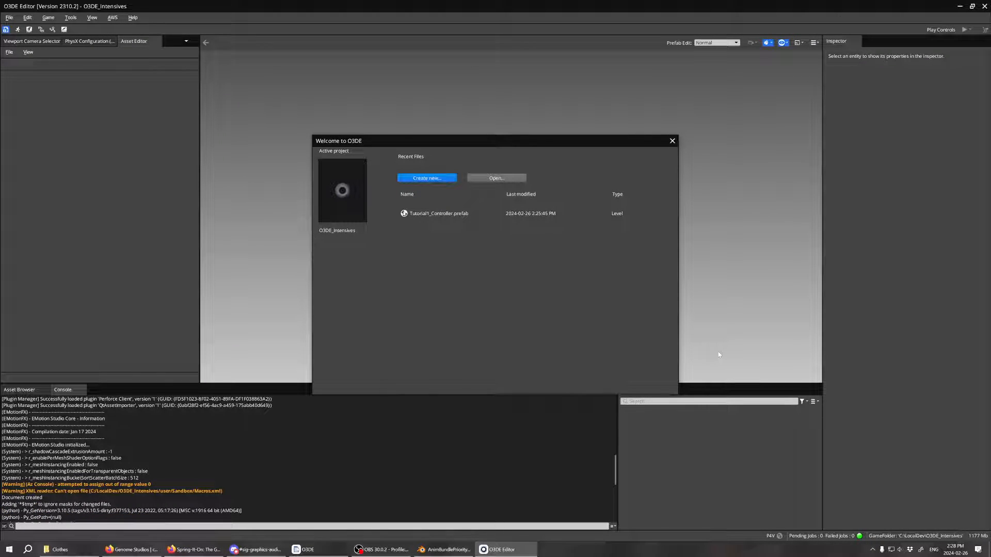
{"action": "left_click", "coordinate": [454, 213]}
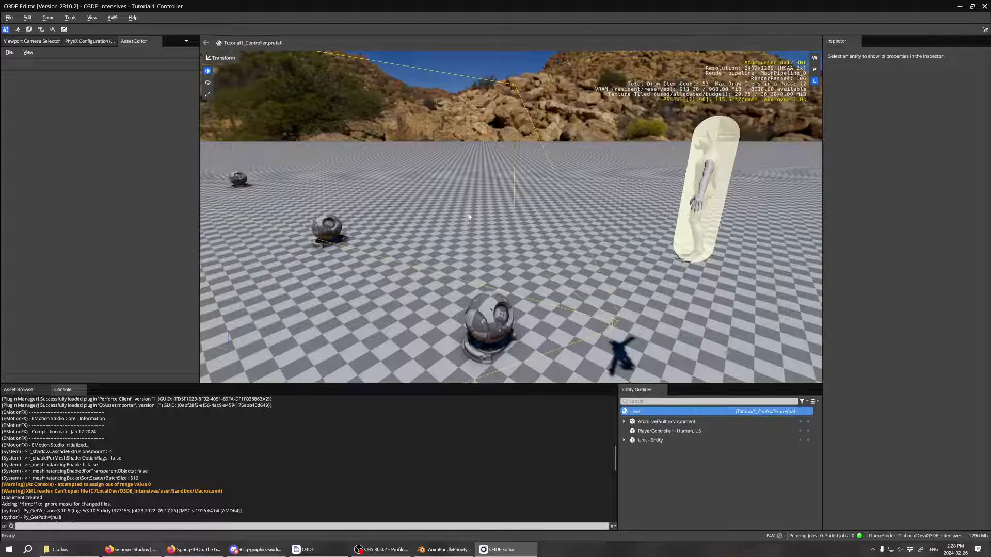
- Place the Hat_B asset from Assets/BlenderPipeline as a child of tutguardianactor in the Unit entity
{"action": "left_click", "coordinate": [624, 440]}
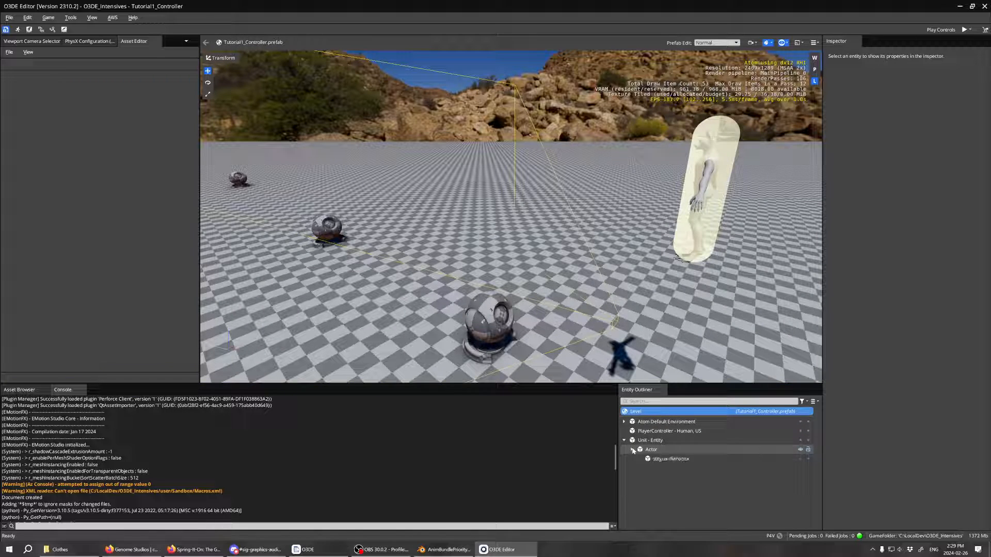
{"action": "left_click", "coordinate": [639, 459]}
{"action": "left_click", "coordinate": [32, 390]}
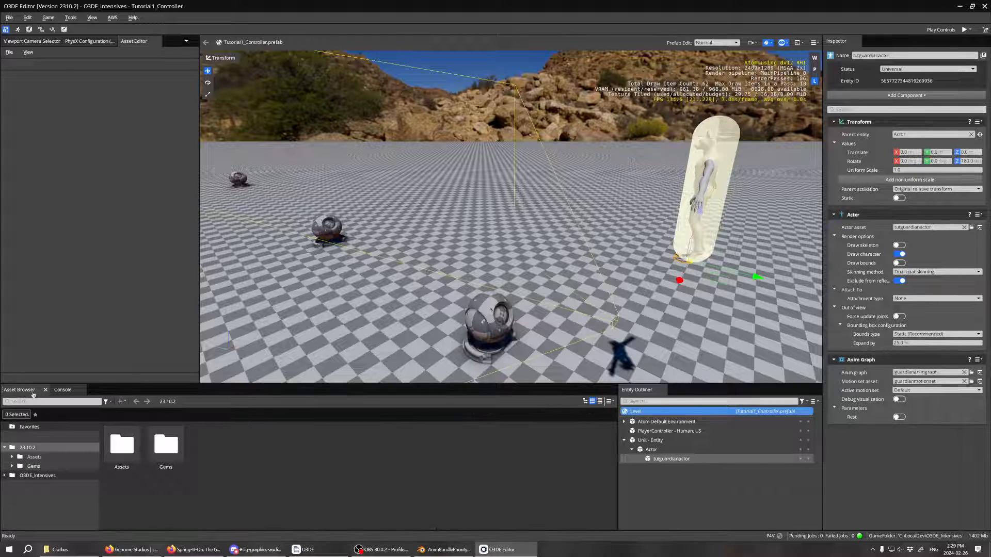
{"action": "left_click", "coordinate": [5, 475]}
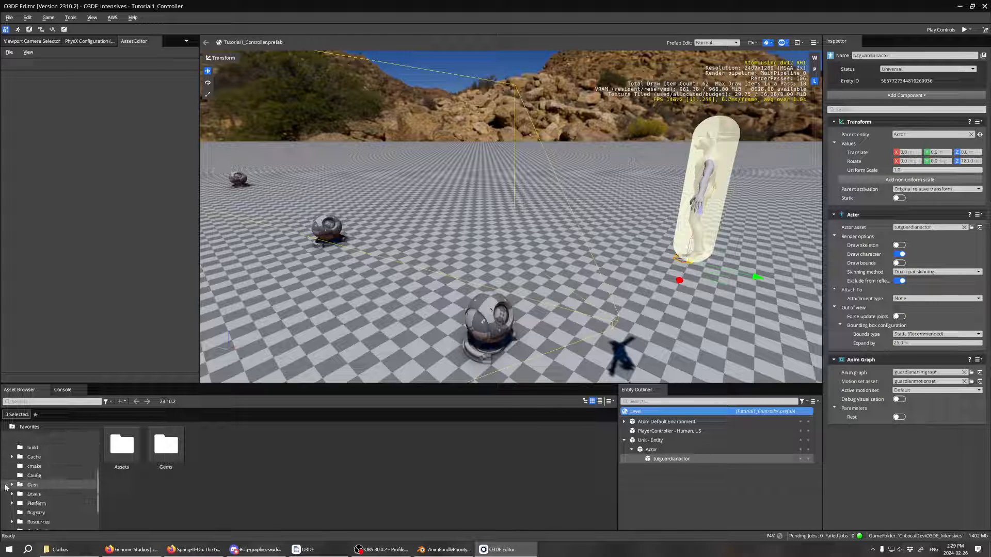
{"action": "scroll", "coordinate": [21, 479], "scroll_direction": "up", "scroll_amount": 1}
{"action": "left_click", "coordinate": [13, 466]}
{"action": "left_click", "coordinate": [31, 475]}
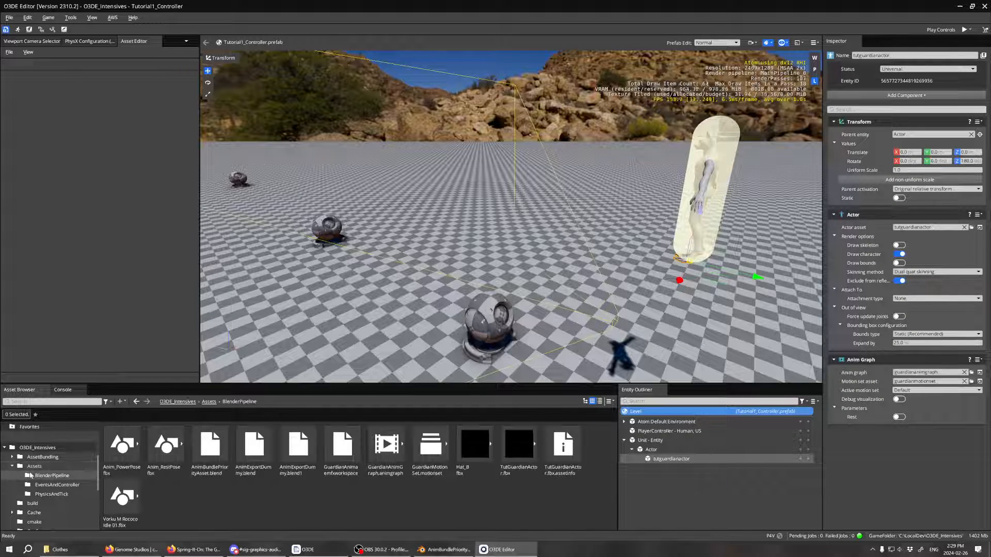
{"action": "left_click_drag", "start_coordinate": [482, 454], "coordinate": [676, 459]}
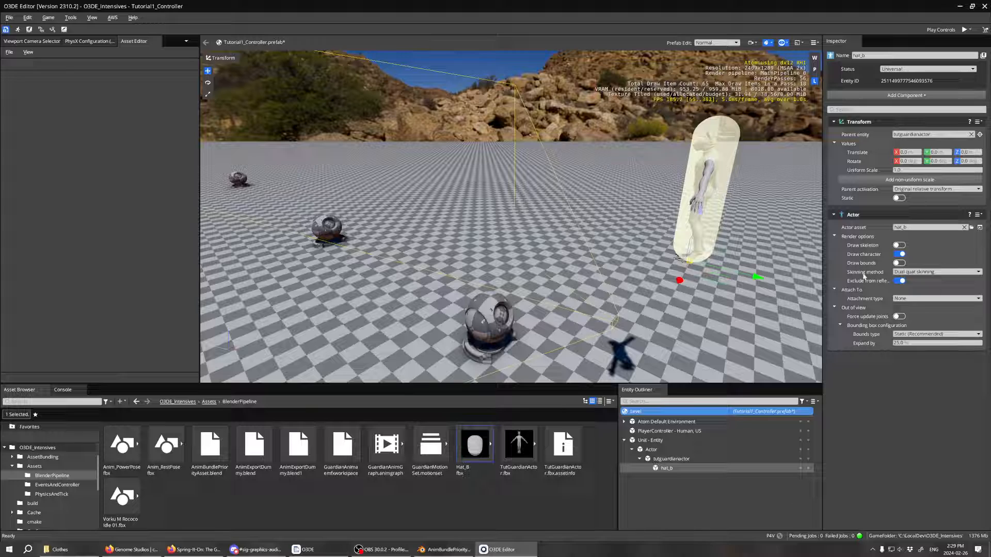
- Set hat_b's attachment type to Skin attachment with tutguardianactor as the target entity
{"action": "left_click", "coordinate": [901, 299]}
{"action": "left_click", "coordinate": [903, 317]}
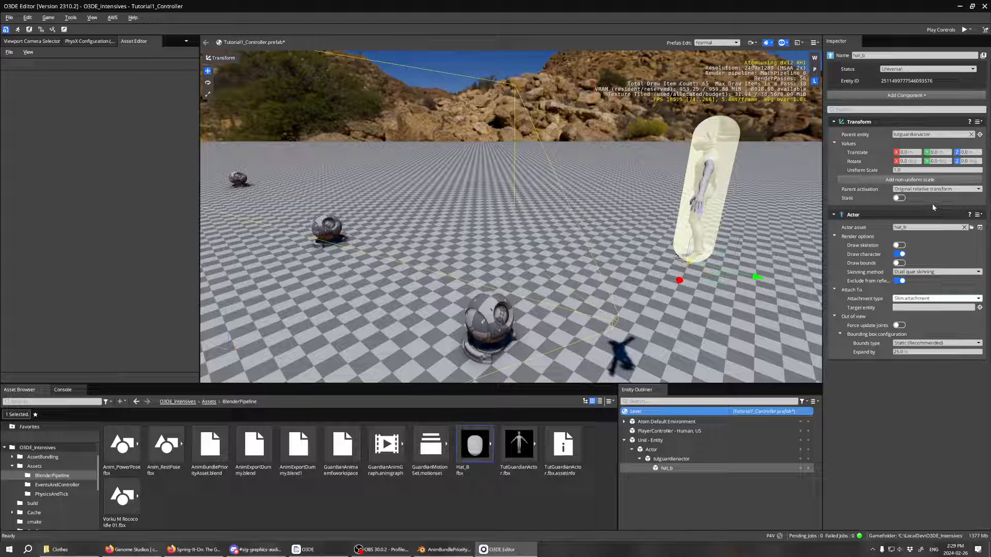
{"action": "left_click", "coordinate": [979, 307]}
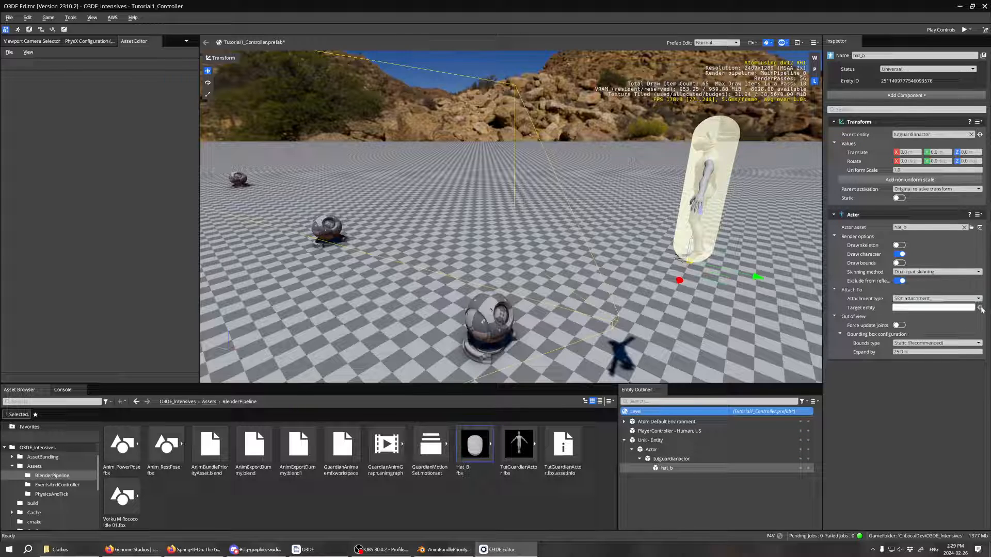
{"action": "left_click", "coordinate": [671, 459]}
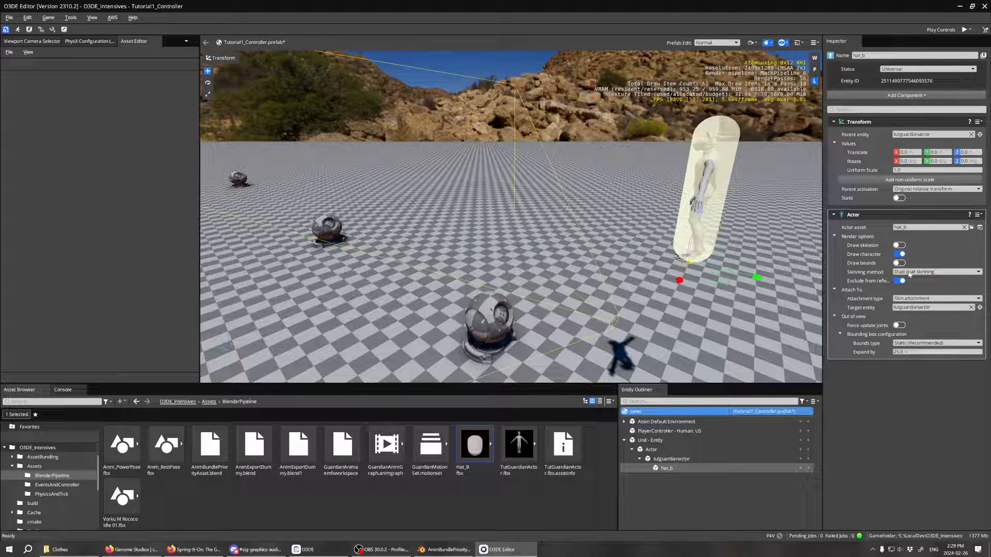
- Inspect tutguardianactor's components and its front in the viewport, and run game mode to check the hat on the character
{"action": "left_click", "coordinate": [663, 460]}
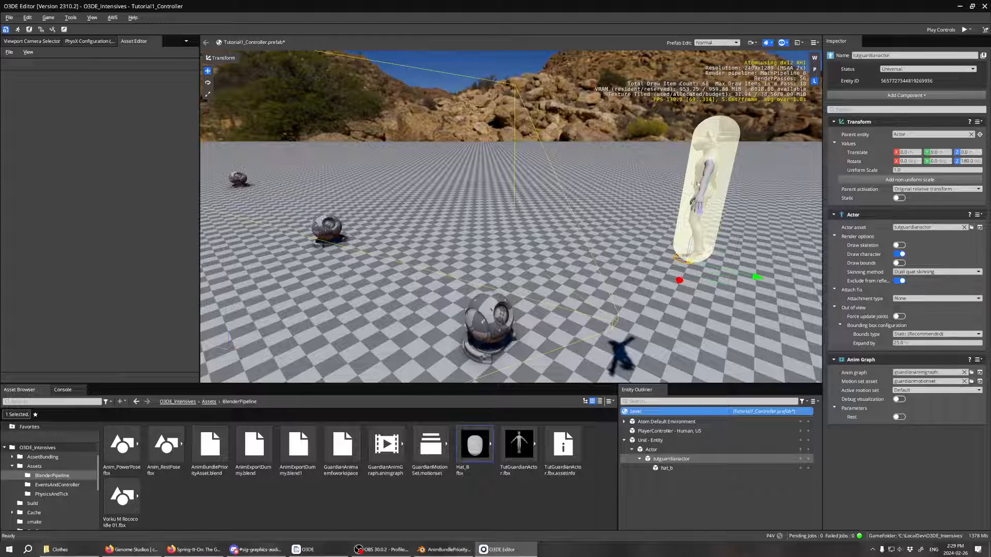
{"action": "middle_click_drag", "start_coordinate": [696, 183], "coordinate": [646, 204]}
{"action": "right_click_drag", "start_coordinate": [645, 212], "coordinate": [743, 196]}
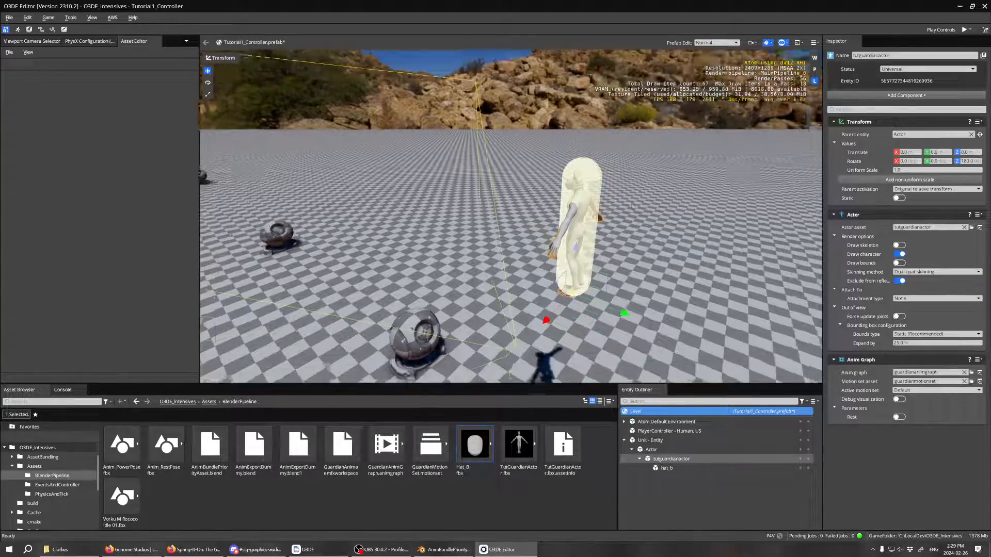
{"action": "key", "text": "w"}
{"action": "key", "text": "a"}
{"action": "key", "text": "s"}
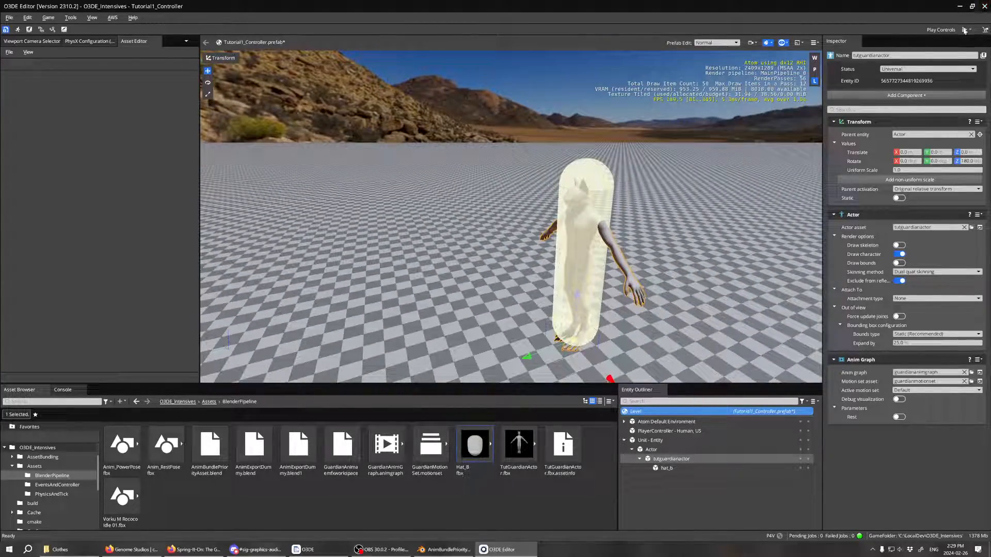
{"action": "left_click", "coordinate": [964, 29]}
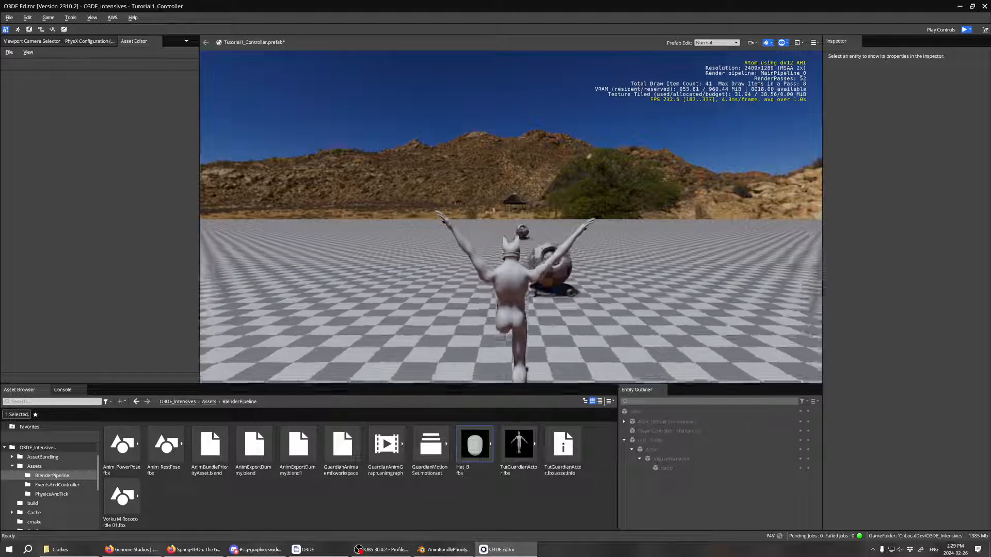
- Leave game mode and open tutguardianactor's anim graph in the EMotion FX Animation Editor
{"action": "key", "text": "Escape"}
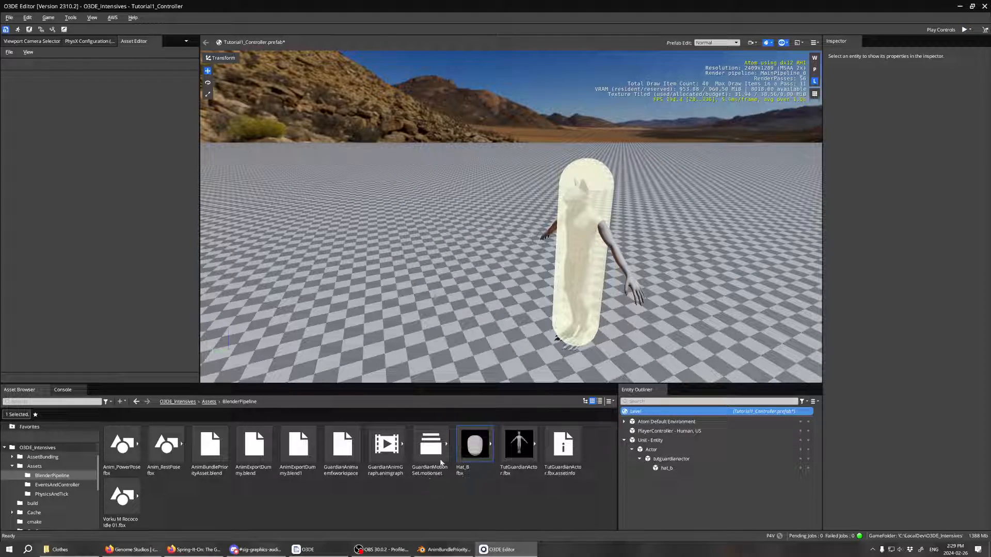
{"action": "left_click", "coordinate": [679, 459]}
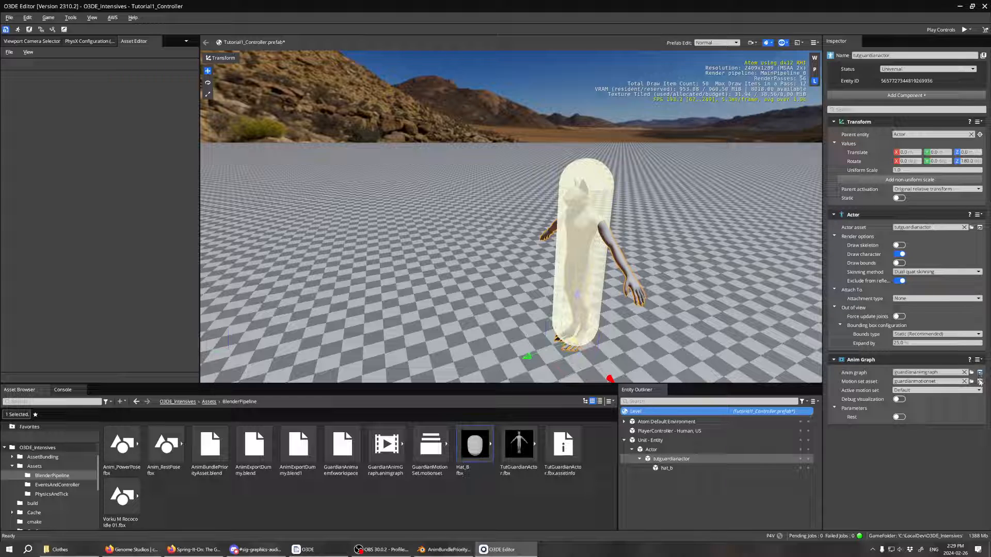
{"action": "left_click", "coordinate": [980, 372]}
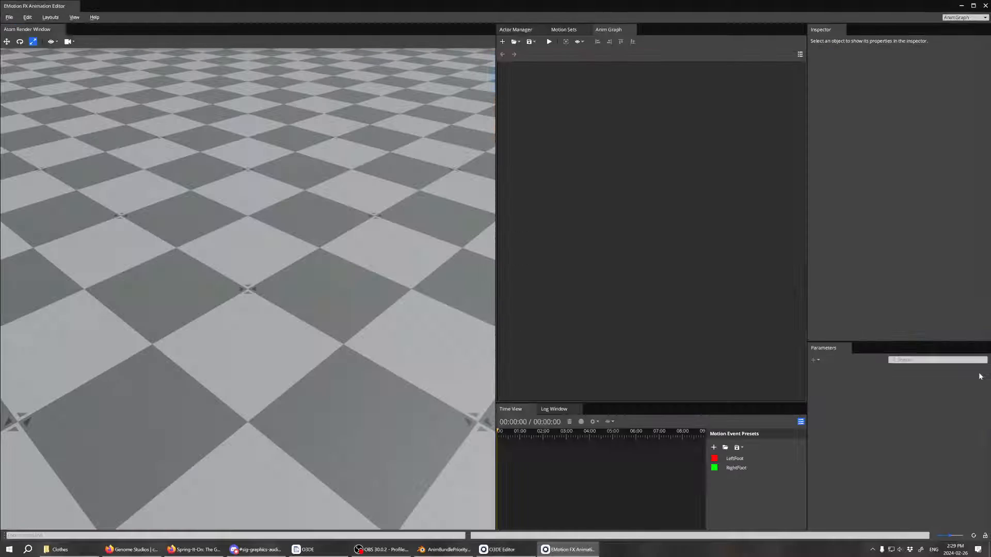
{"action": "left_click", "coordinate": [651, 212]}
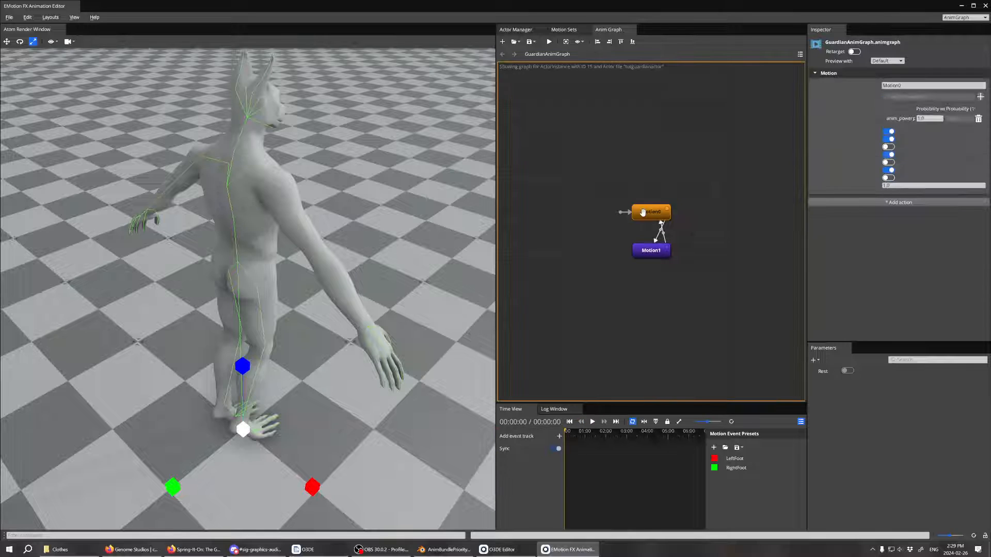
{"action": "left_click", "coordinate": [975, 119]}
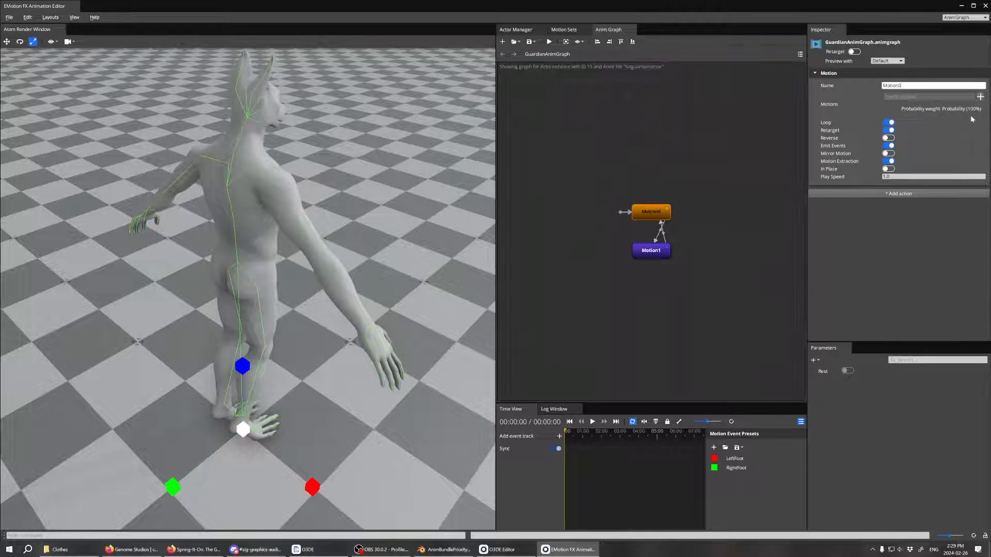
{"action": "left_click", "coordinate": [980, 97]}
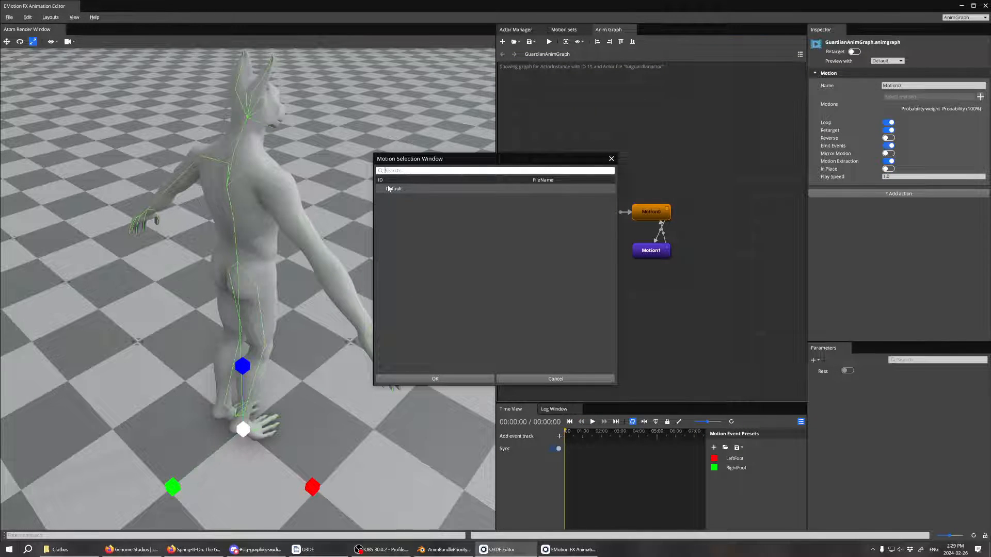
{"action": "left_click", "coordinate": [611, 158]}
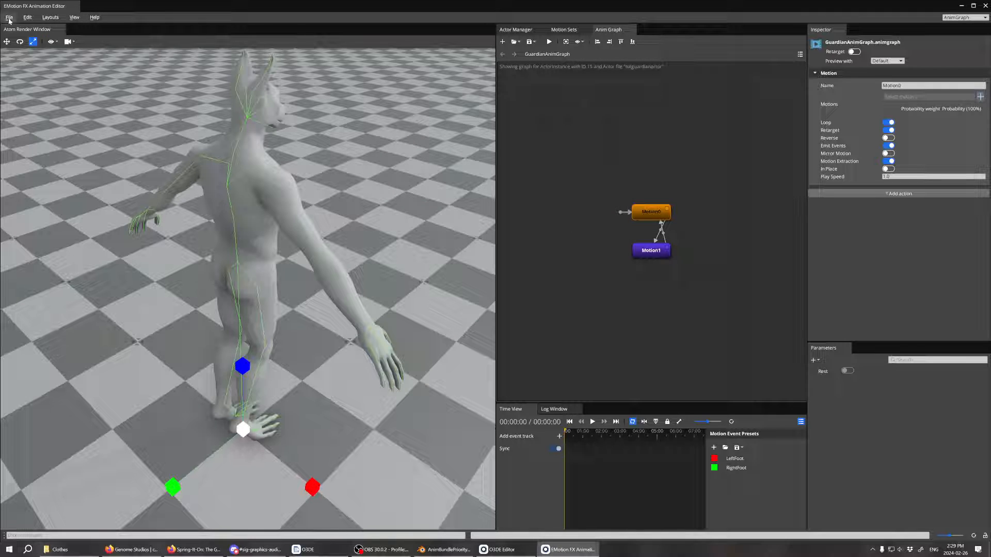
- Load the recent Guardian animation workspace and replace Motion0's motion with vorku m rococo idle 01
{"action": "left_click", "coordinate": [9, 17]}
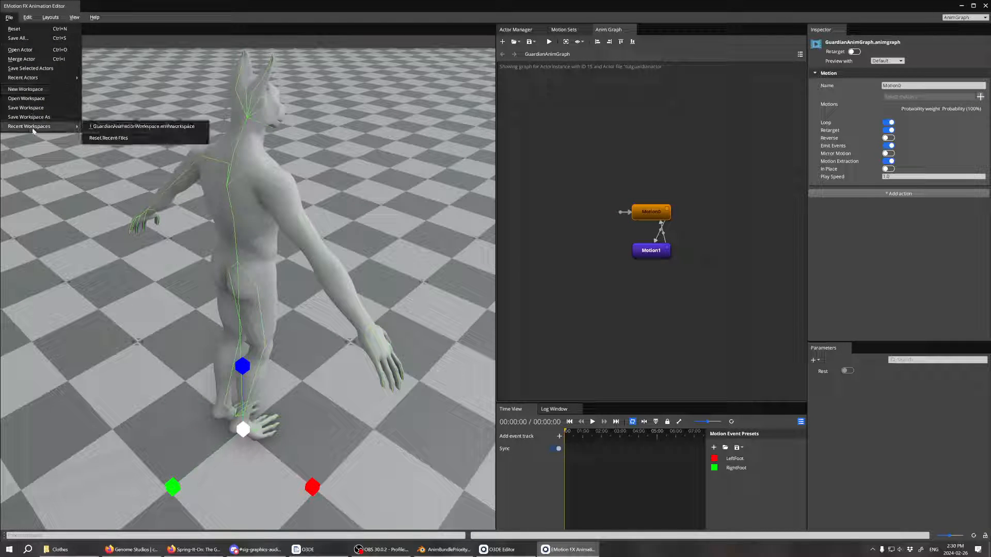
{"action": "left_click", "coordinate": [108, 125]}
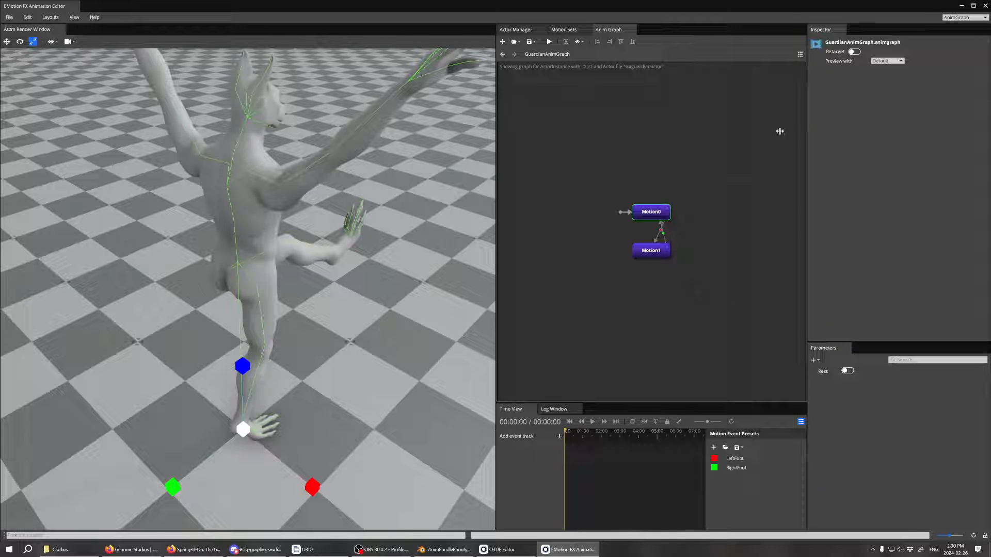
{"action": "left_click", "coordinate": [651, 212]}
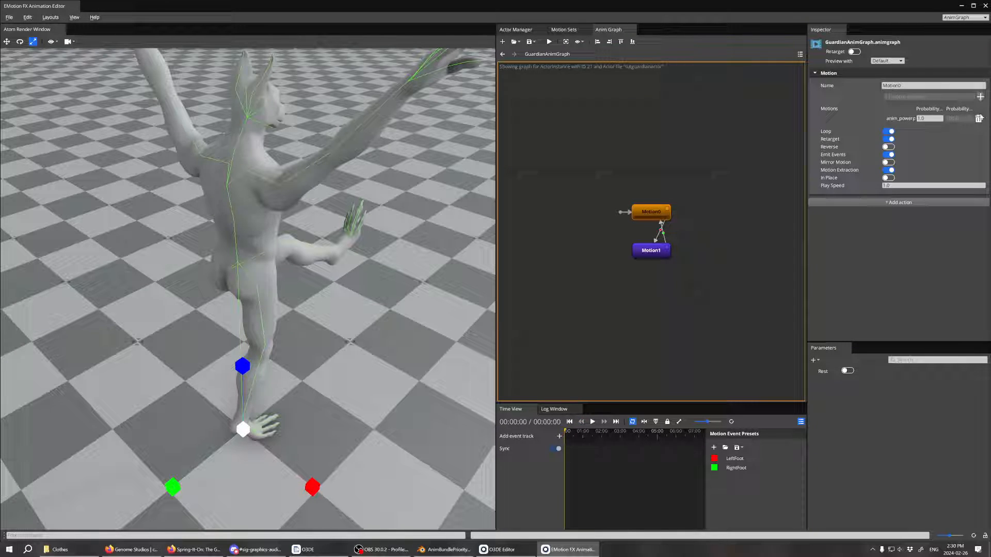
{"action": "left_click", "coordinate": [978, 118]}
{"action": "left_click", "coordinate": [980, 97]}
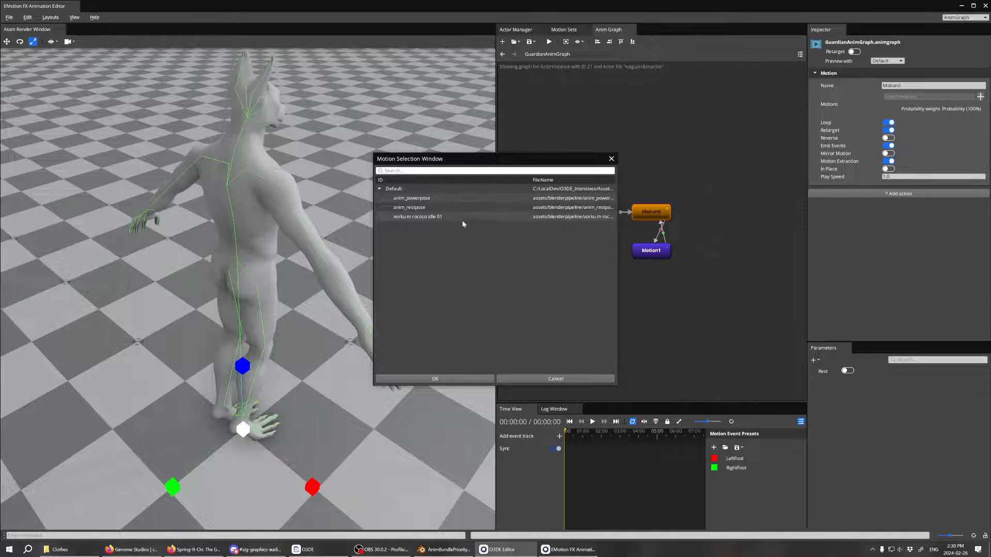
{"action": "double_click", "coordinate": [442, 216]}
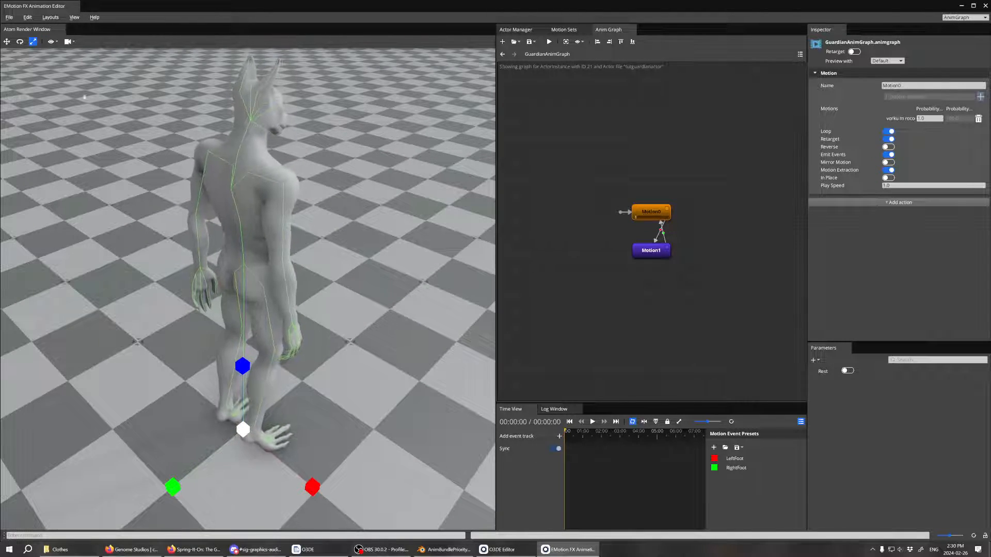
- Save the GuardianAnimGraph anim graph and close the EMotion FX Animation Editor
{"action": "left_click", "coordinate": [712, 146]}
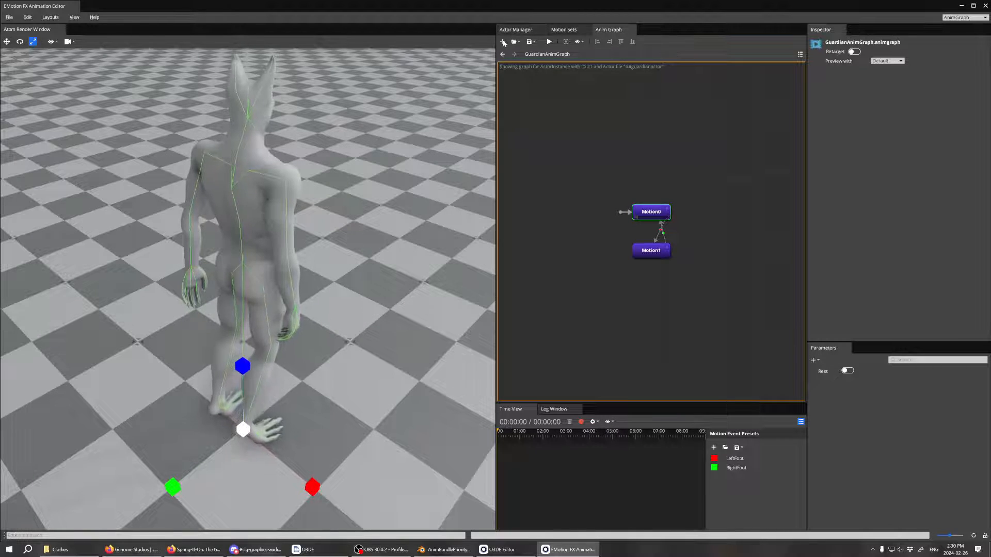
{"action": "left_click", "coordinate": [530, 41]}
{"action": "left_click", "coordinate": [539, 55]}
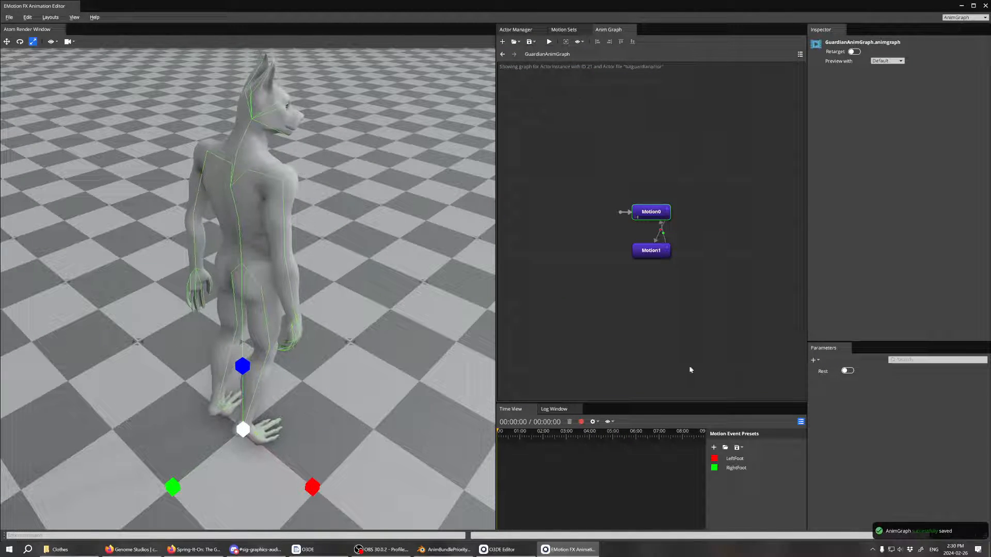
{"action": "left_click", "coordinate": [985, 6]}
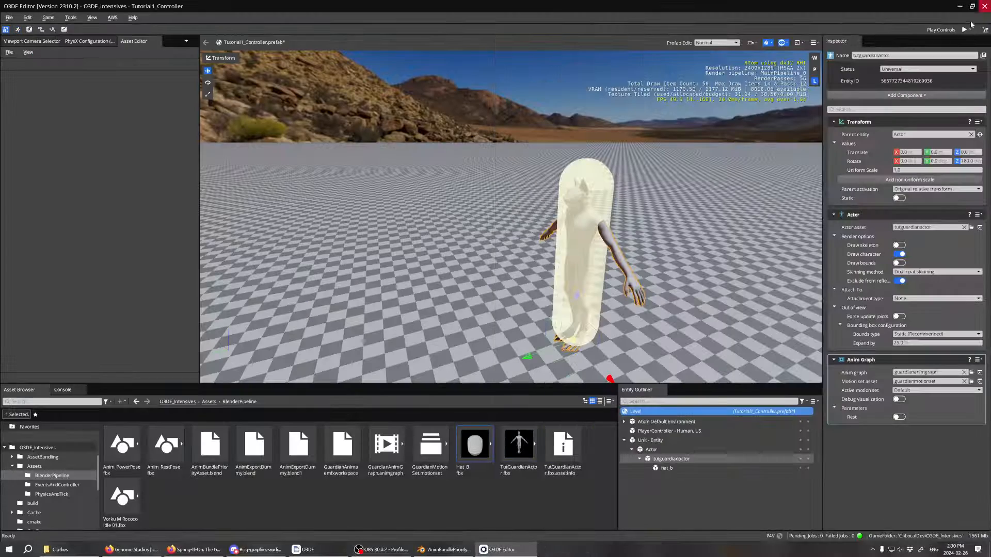
- Run game mode to check the idle motion on the character, and switch to the O3DE Project Manager
{"action": "left_click", "coordinate": [964, 29]}
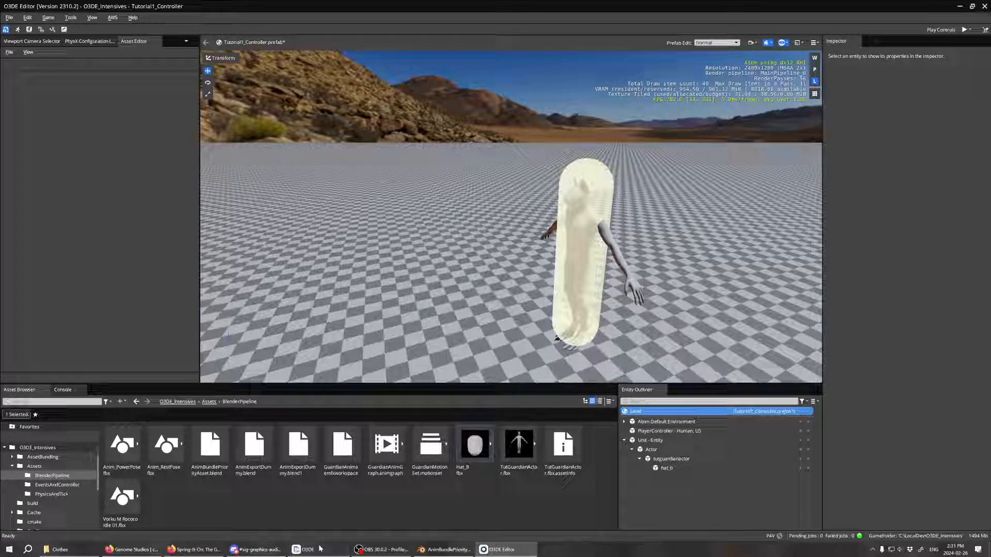
{"action": "left_click", "coordinate": [307, 550]}
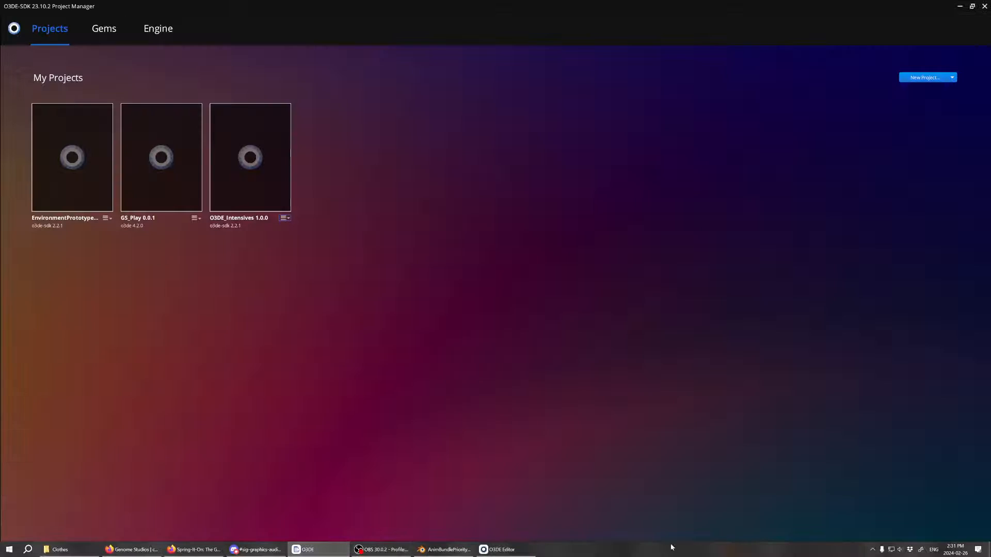